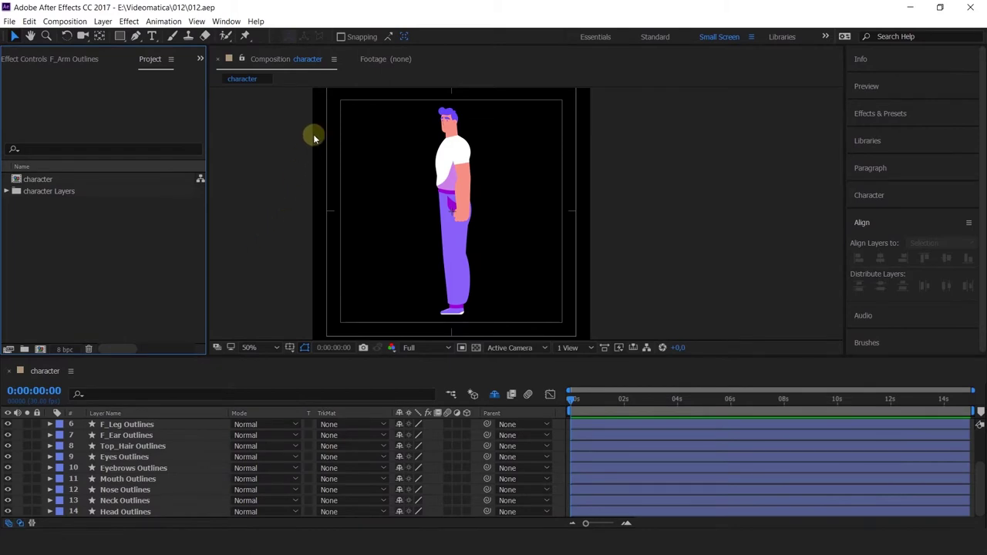
- Examine the character's separate body-part layers, including the ear, hand and forearm outlines
{"action": "left_click", "coordinate": [112, 437]}
{"action": "scroll", "coordinate": [112, 440], "scroll_direction": "up", "scroll_amount": 2}
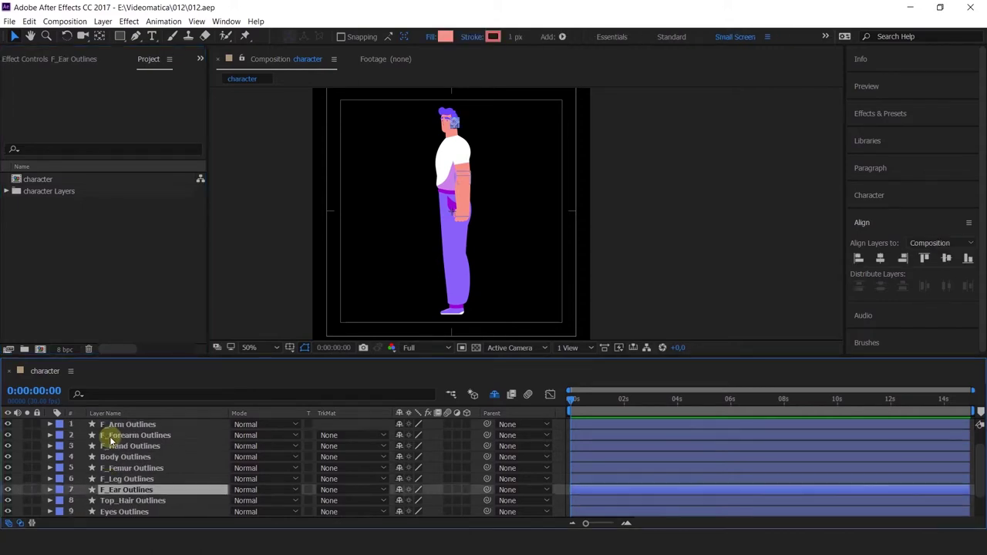
{"action": "left_click", "coordinate": [123, 446]}
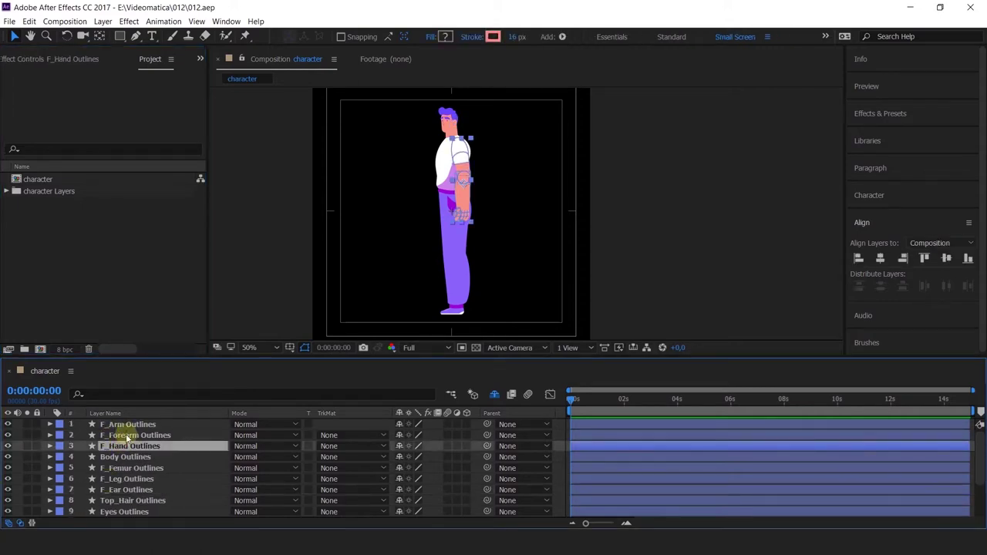
{"action": "left_click", "coordinate": [127, 435]}
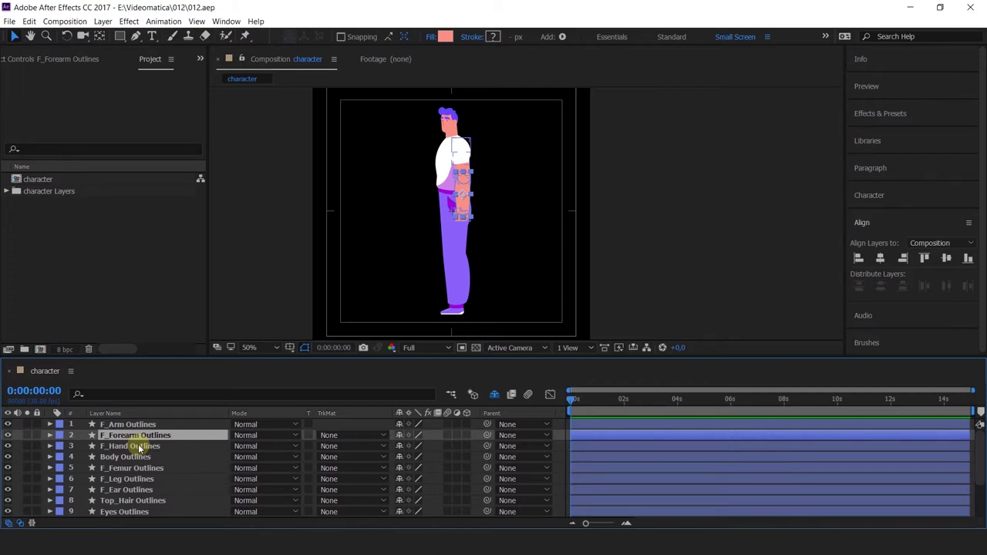
{"action": "scroll", "coordinate": [445, 180], "scroll_direction": "up", "scroll_amount": 2}
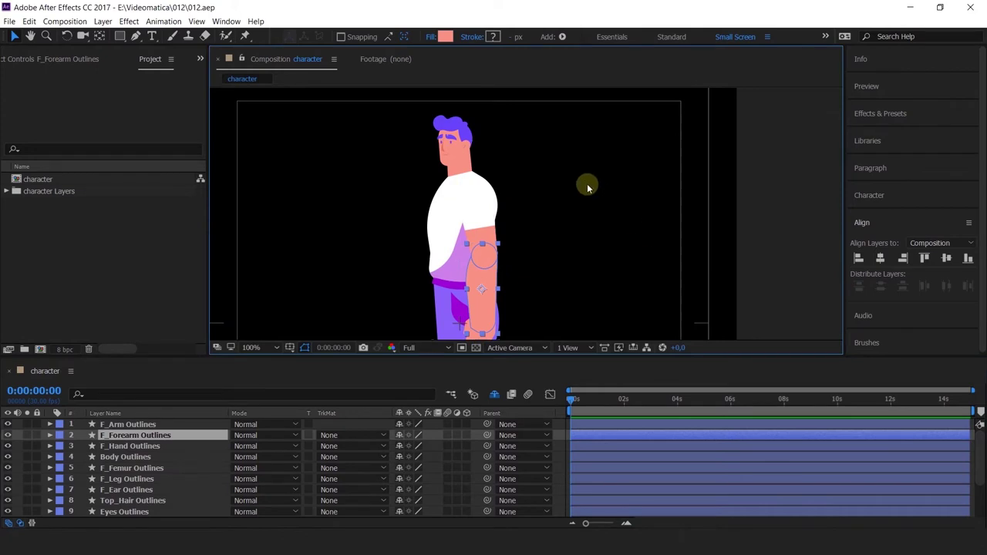
{"action": "key", "text": "h"}
{"action": "mouse_move", "coordinate": [595, 216]}
{"action": "left_mouse_down"}
{"action": "mouse_move", "coordinate": [622, 214]}
{"action": "mouse_move", "coordinate": [615, 229]}
{"action": "mouse_move", "coordinate": [598, 203]}
{"action": "mouse_move", "coordinate": [615, 262]}
{"action": "mouse_move", "coordinate": [618, 182]}
{"action": "mouse_move", "coordinate": [568, 207]}
{"action": "left_mouse_up"}
{"action": "key", "text": "v"}
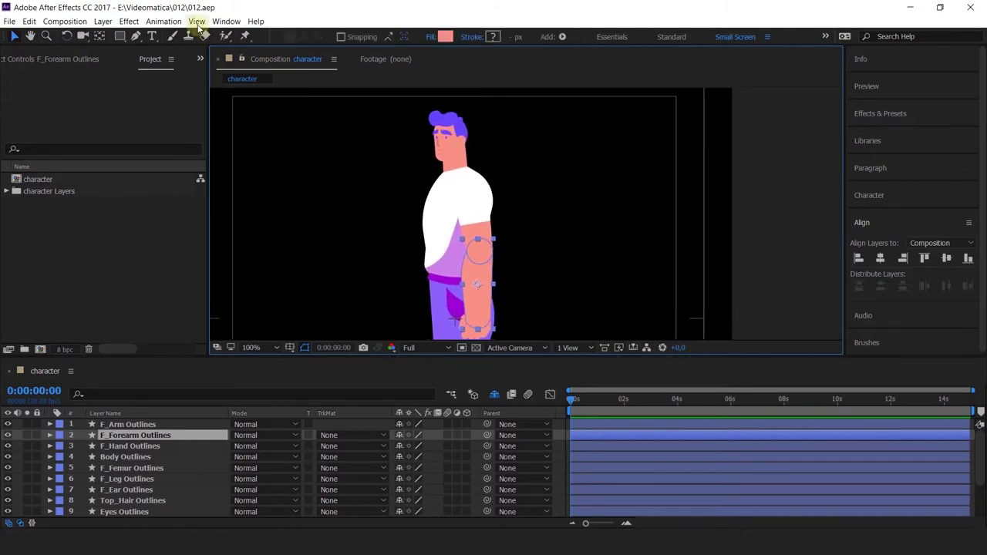
- Open the Duik Bassel.2 script, dock it as a narrow panel beside the composition viewer and show its Rigging tools
{"action": "left_click", "coordinate": [197, 22]}
{"action": "mouse_move", "coordinate": [224, 21]}
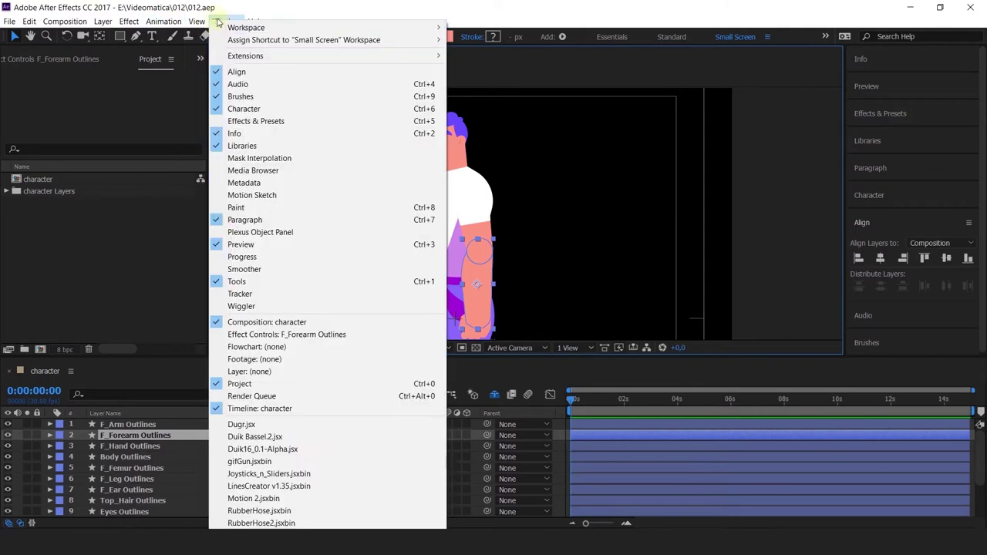
{"action": "left_click", "coordinate": [270, 436]}
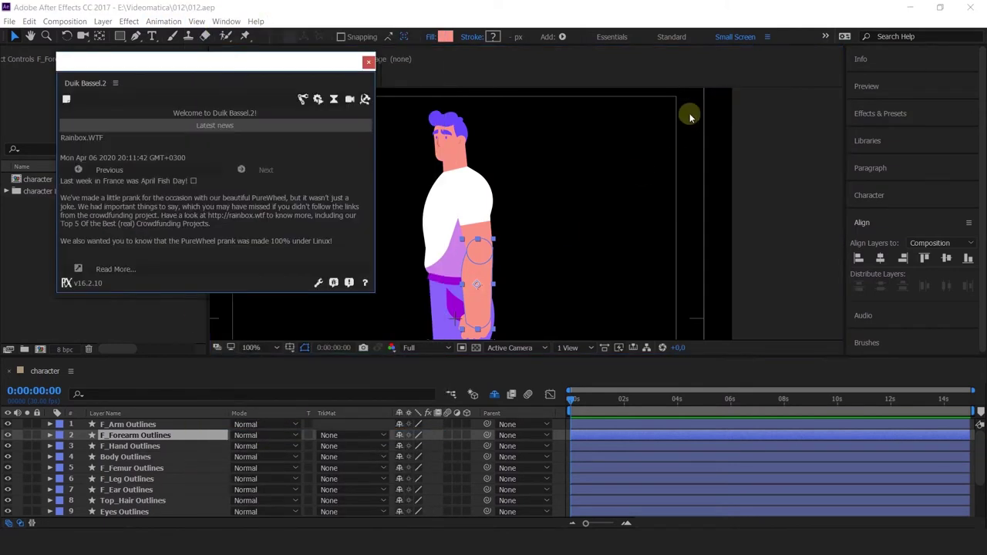
{"action": "left_click_drag", "start_coordinate": [71, 81], "coordinate": [841, 86]}
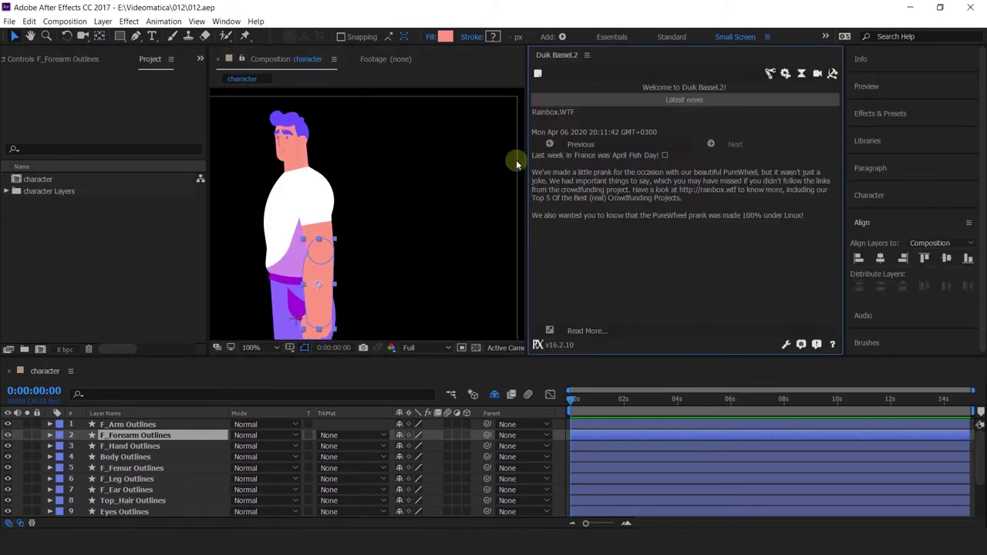
{"action": "left_click_drag", "start_coordinate": [528, 159], "coordinate": [689, 160]}
{"action": "left_click", "coordinate": [771, 74]}
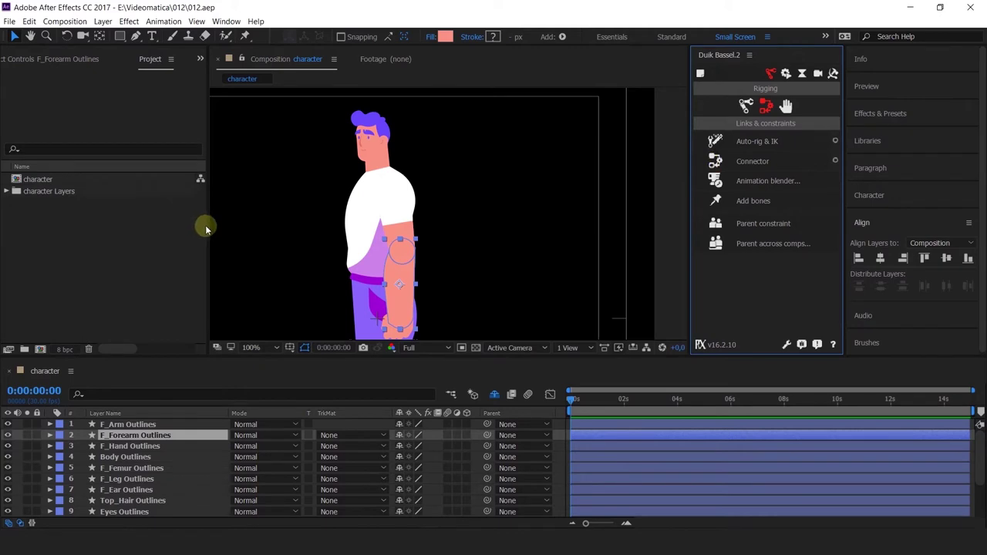
{"action": "left_click_drag", "start_coordinate": [210, 226], "coordinate": [137, 230]}
- Check the character composition's dimensions, frame rate and duration in its settings without changing them
{"action": "key", "text": "h"}
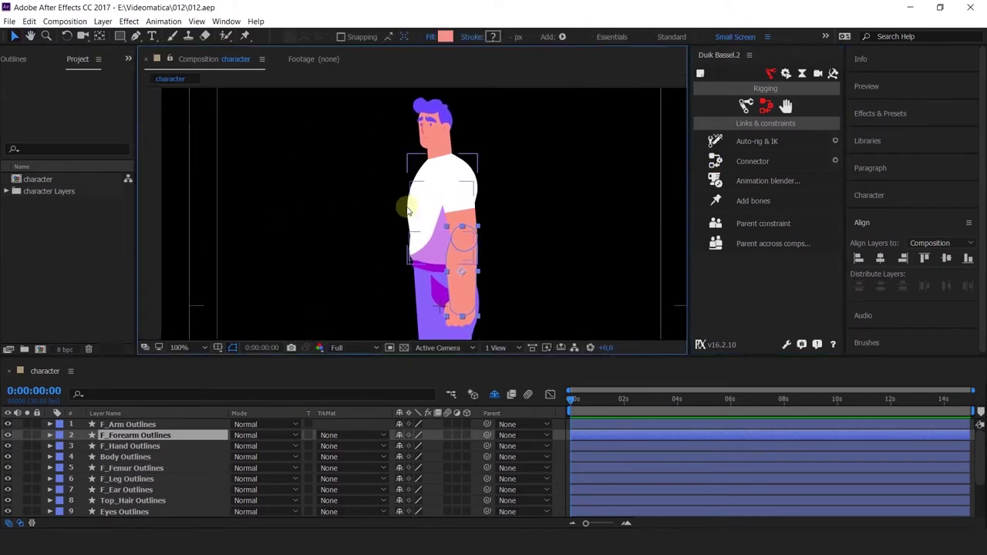
{"action": "scroll", "coordinate": [405, 206], "scroll_direction": "down", "scroll_amount": 4}
{"action": "key", "text": "v"}
{"action": "scroll", "coordinate": [428, 179], "scroll_direction": "up", "scroll_amount": 1}
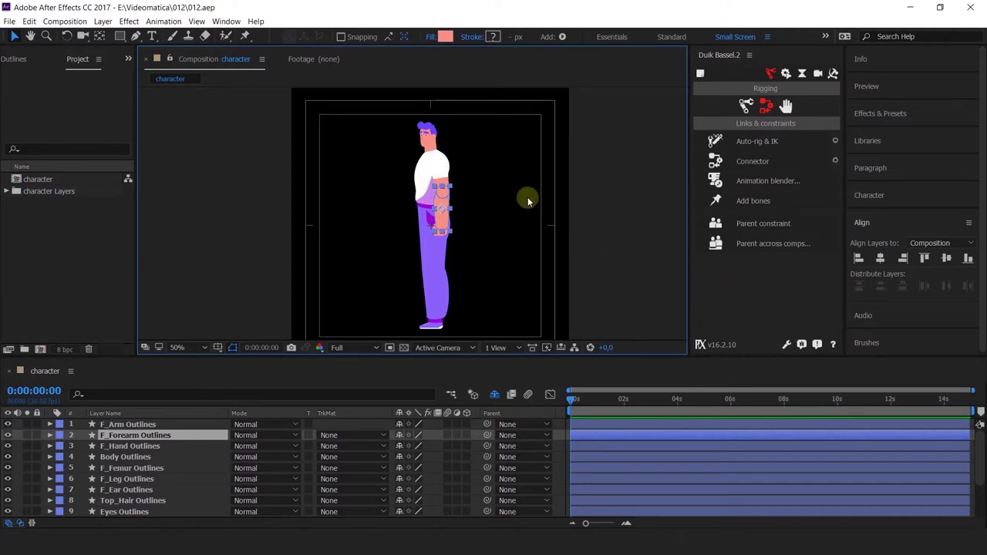
{"action": "left_click", "coordinate": [440, 276], "text": "shift"}
{"action": "right_click", "coordinate": [202, 240]}
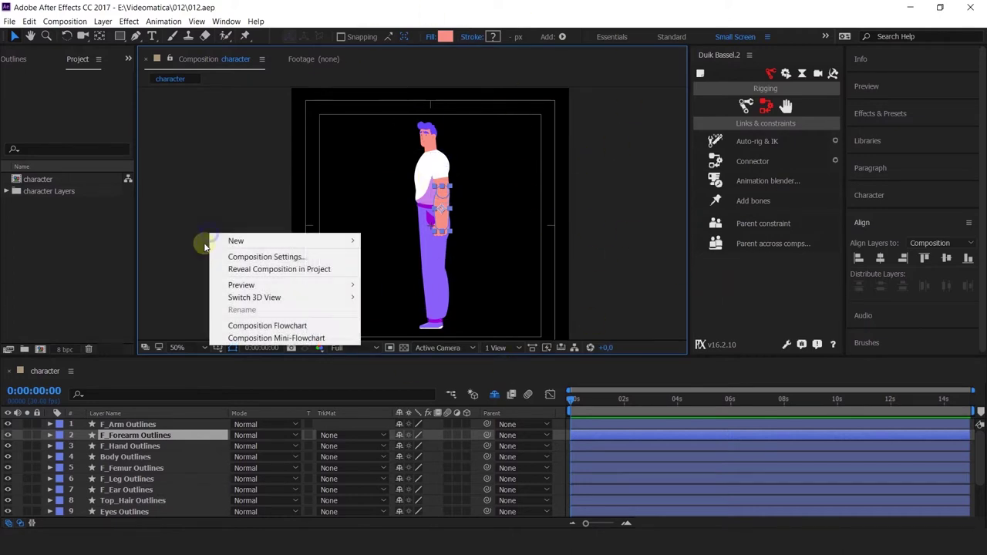
{"action": "left_click", "coordinate": [230, 258]}
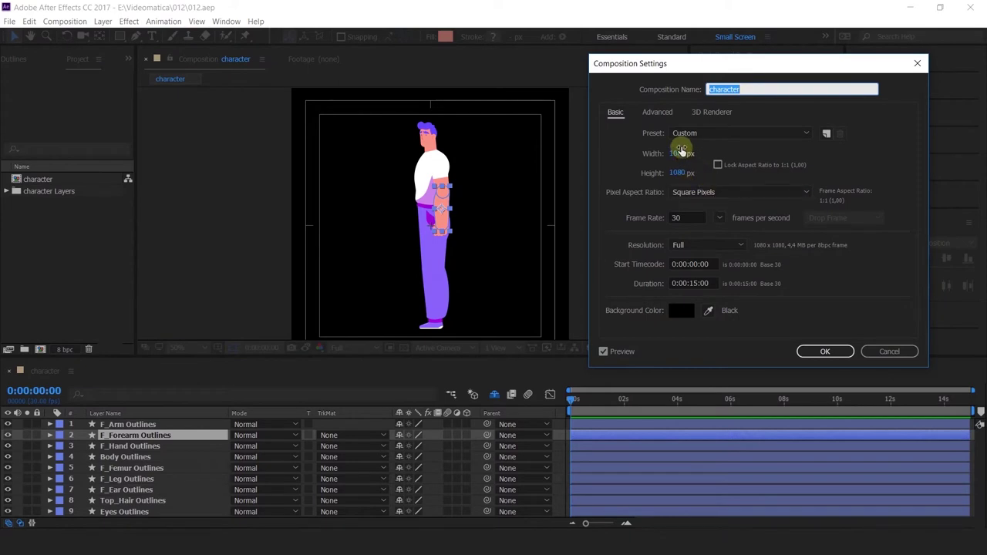
{"action": "left_click", "coordinate": [890, 351]}
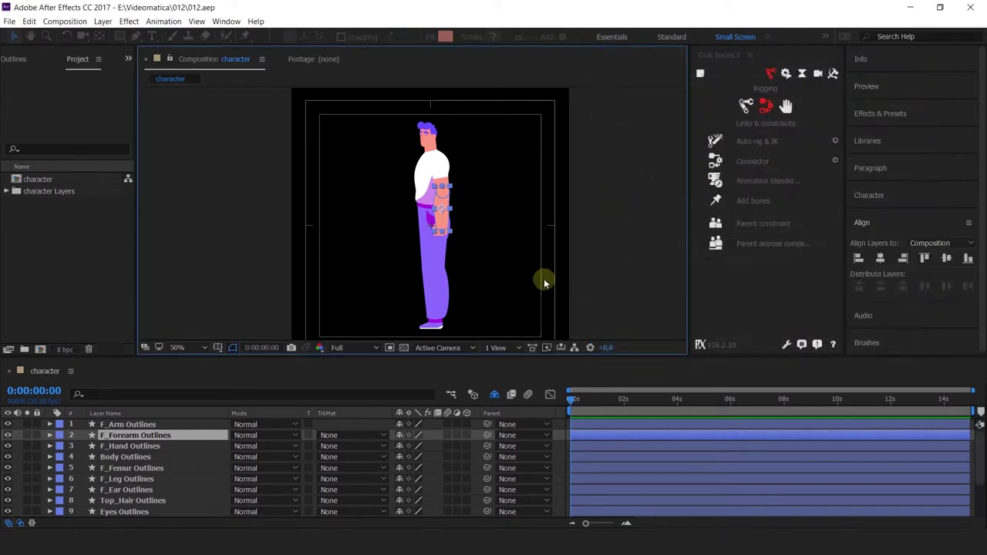
{"action": "left_click_drag", "start_coordinate": [478, 273], "coordinate": [502, 227]}
{"action": "key", "text": "v"}
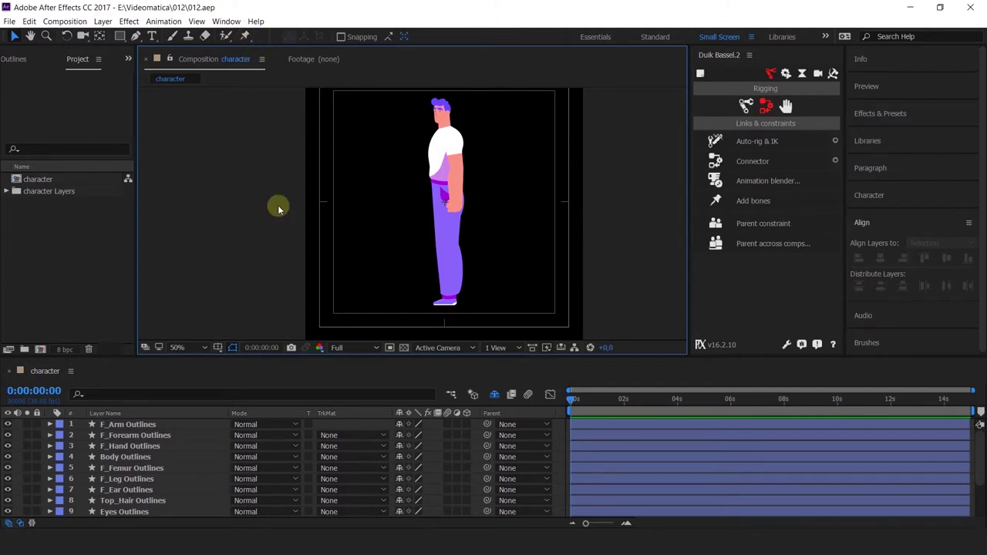
{"action": "left_click", "coordinate": [406, 457]}
{"action": "left_click", "coordinate": [561, 167]}
{"action": "key", "text": "space"}
{"action": "left_click_drag", "start_coordinate": [571, 141], "coordinate": [562, 154]}
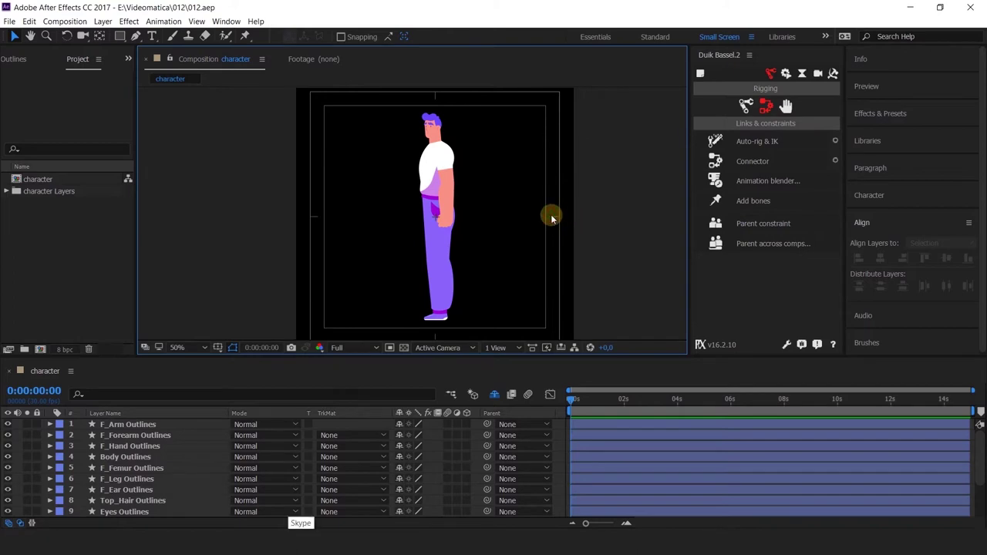
- Solo the F_Arm, F_Forearm and F_Hand Outlines layers so only the front arm is displayed
{"action": "left_click", "coordinate": [444, 181]}
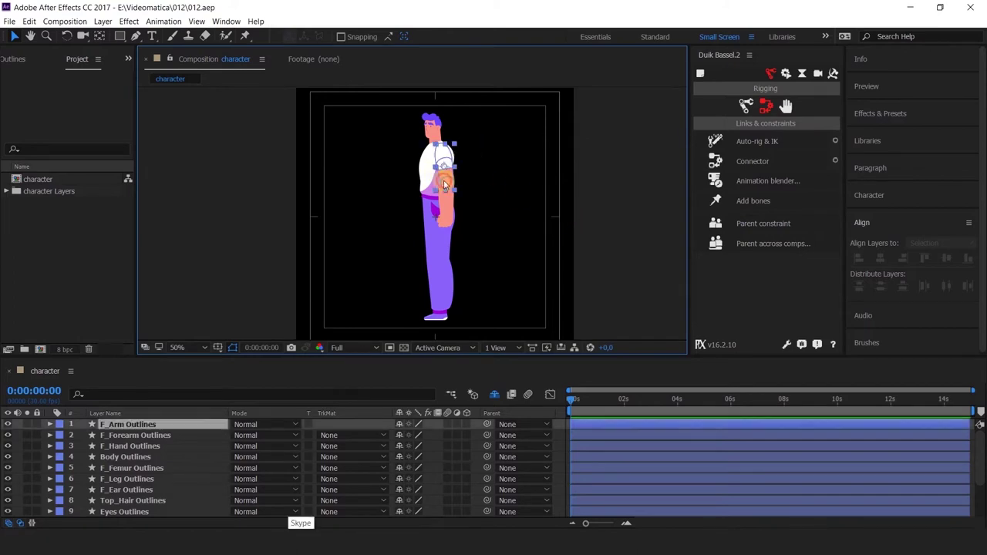
{"action": "left_click", "coordinate": [133, 446], "text": "shift"}
{"action": "left_click", "coordinate": [61, 427]}
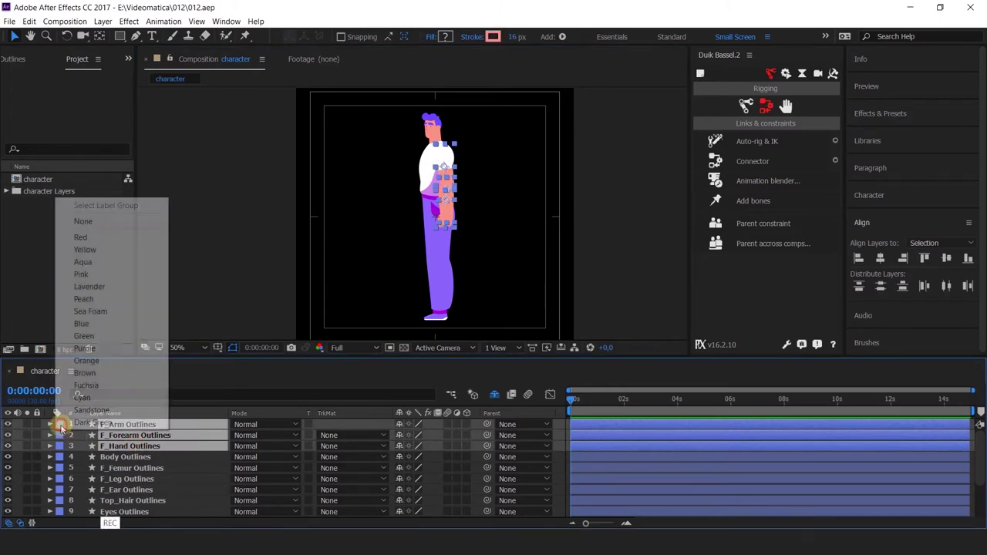
{"action": "left_click", "coordinate": [27, 425]}
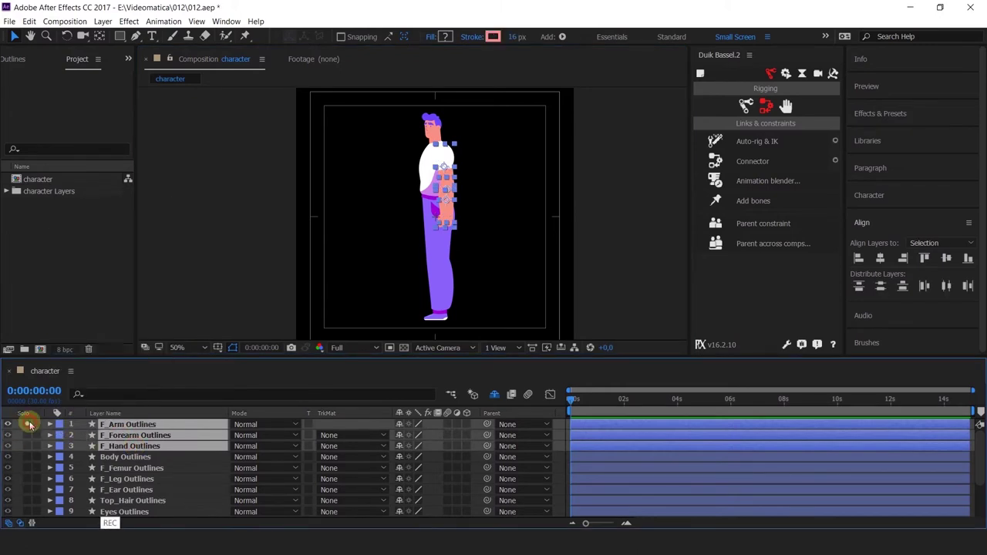
{"action": "left_click", "coordinate": [27, 424]}
{"action": "scroll", "coordinate": [455, 158], "scroll_direction": "up", "scroll_amount": 1}
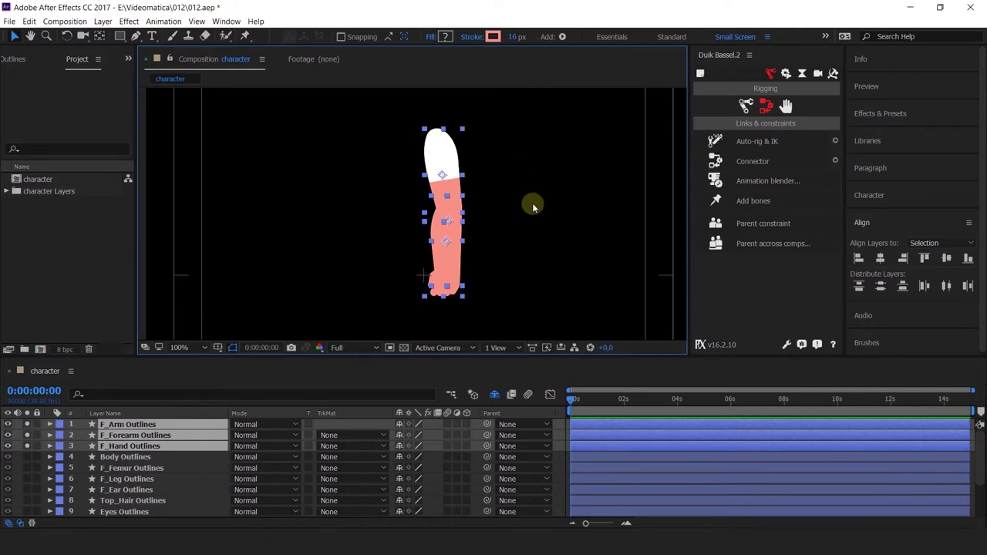
{"action": "scroll", "coordinate": [533, 216], "scroll_direction": "down", "scroll_amount": 1}
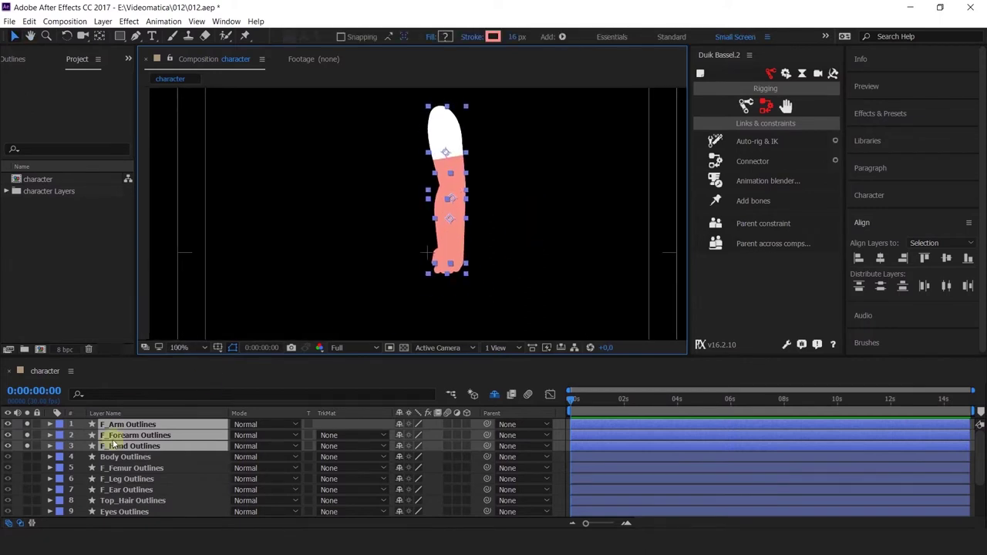
- Label the three front-arm layers Yellow and set their blending mode to Multiply to reveal the overlapping joints
{"action": "left_click", "coordinate": [59, 425]}
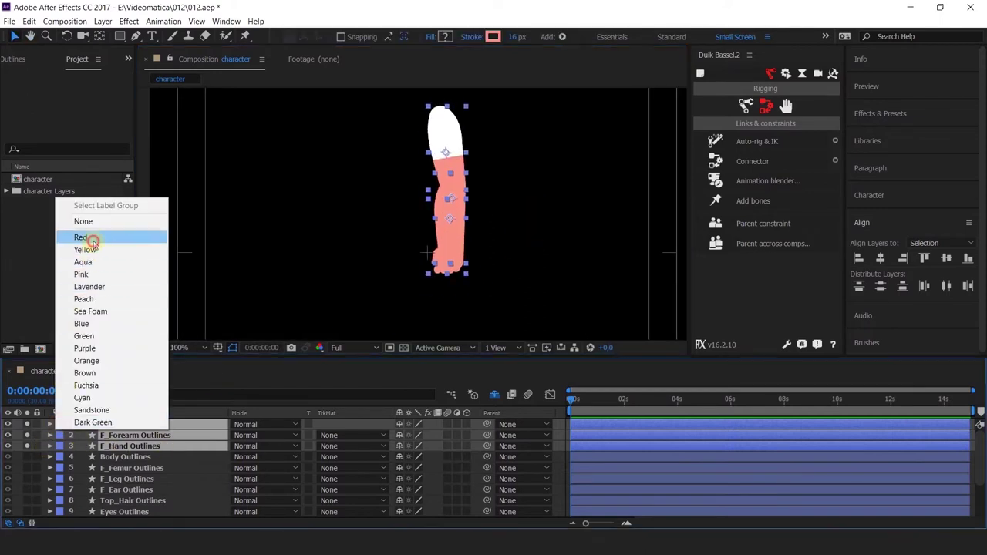
{"action": "left_click", "coordinate": [94, 249]}
{"action": "left_click", "coordinate": [270, 424]}
{"action": "left_click", "coordinate": [270, 209]}
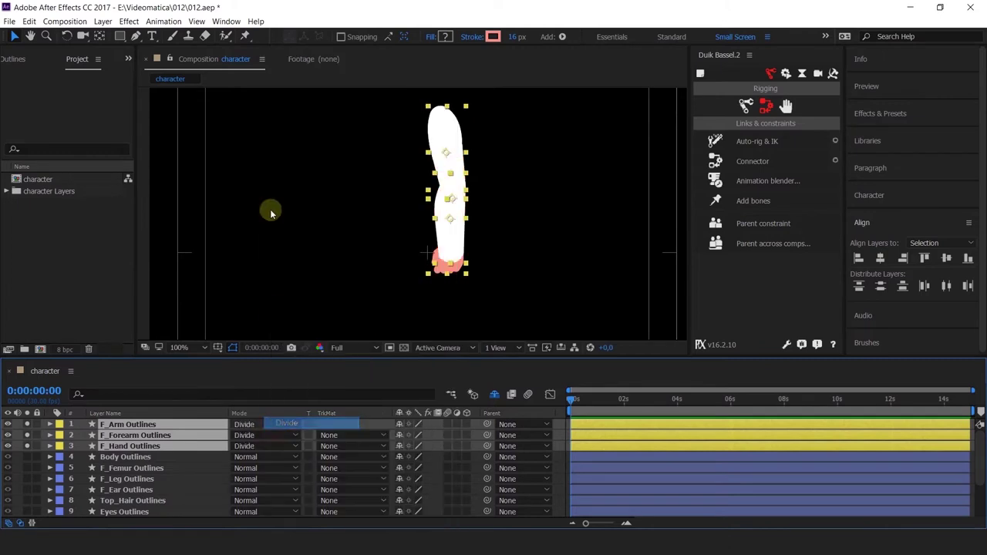
{"action": "left_click", "coordinate": [247, 426]}
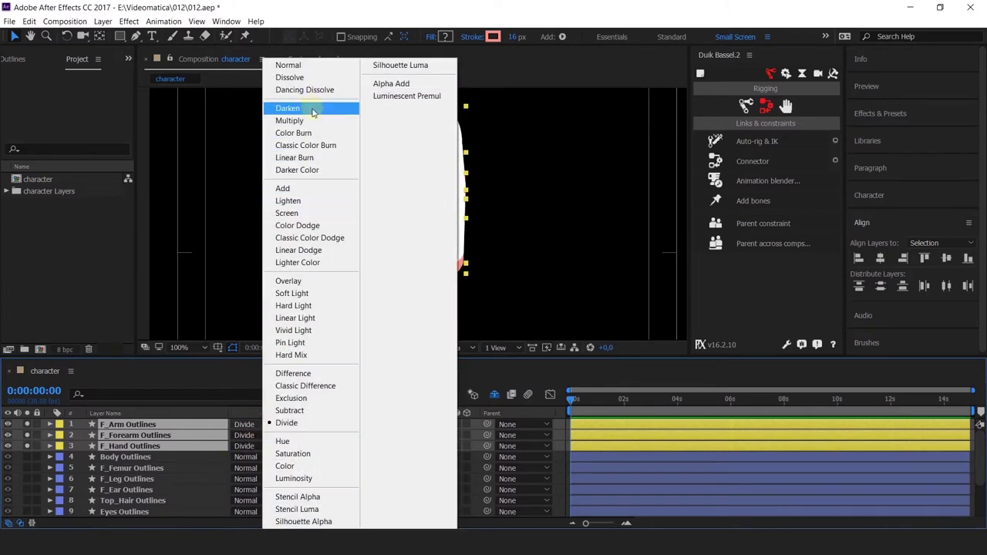
{"action": "left_click", "coordinate": [313, 121]}
{"action": "left_click", "coordinate": [514, 203]}
{"action": "scroll", "coordinate": [491, 207], "scroll_direction": "up", "scroll_amount": 4}
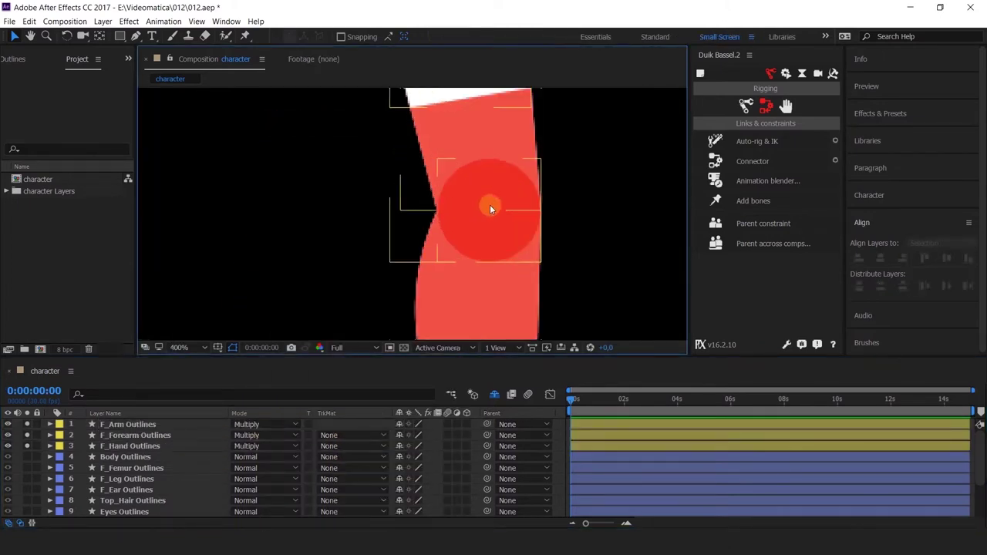
{"action": "scroll", "coordinate": [520, 199], "scroll_direction": "down", "scroll_amount": 4}
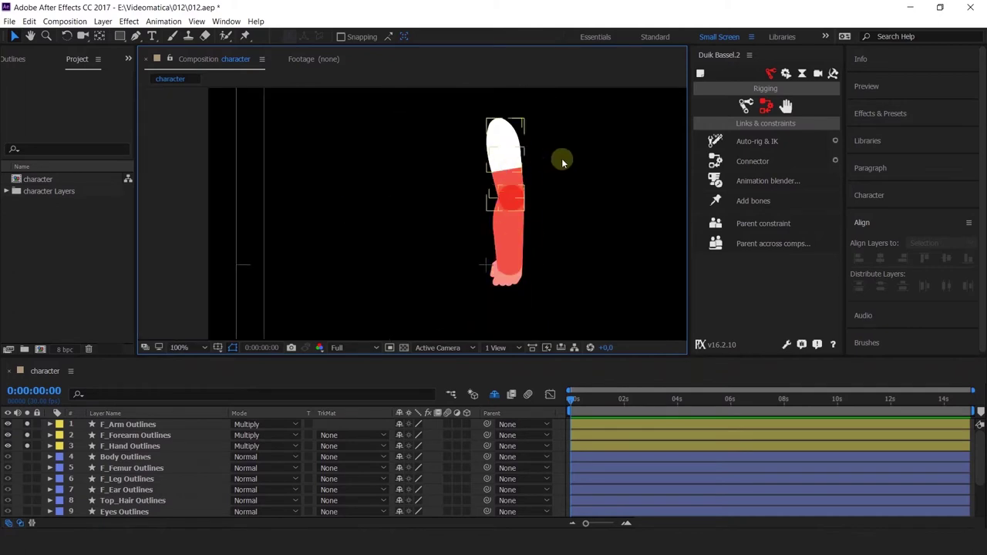
{"action": "left_click_drag", "start_coordinate": [473, 288], "coordinate": [450, 286]}
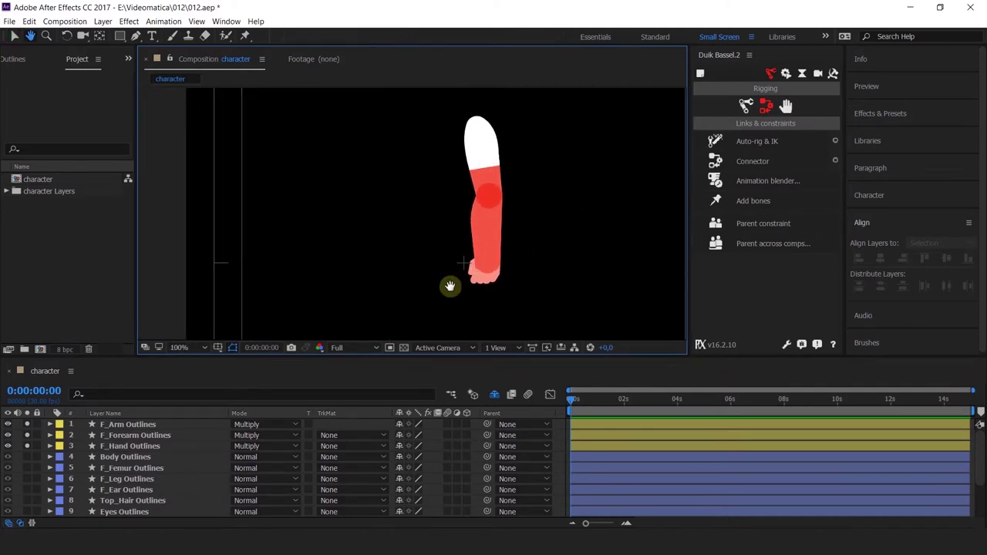
- Move the F_Arm Outlines layer's anchor point up to the shoulder joint with the Pan Behind tool
{"action": "left_click", "coordinate": [131, 447]}
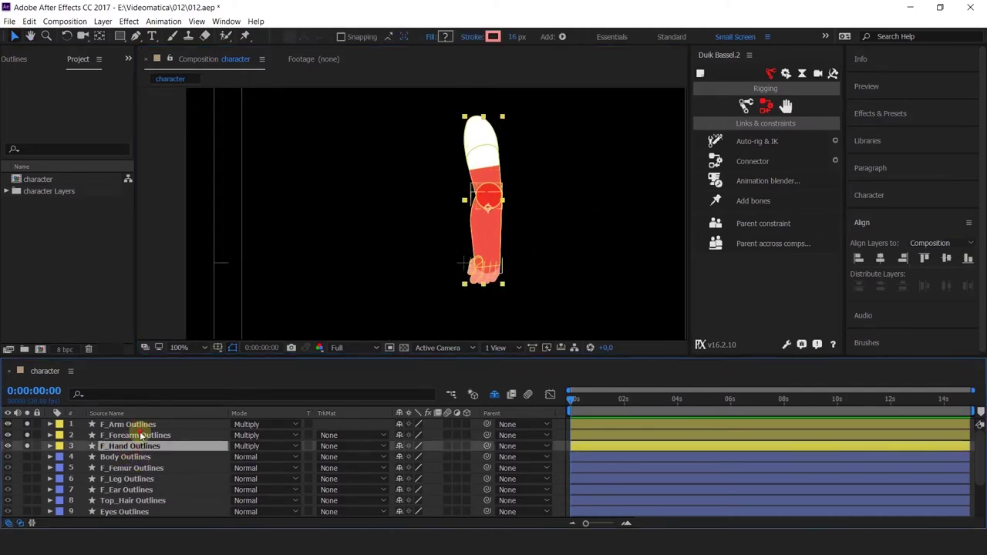
{"action": "left_click", "coordinate": [142, 437], "text": "shift"}
{"action": "left_click", "coordinate": [142, 425], "text": "shift"}
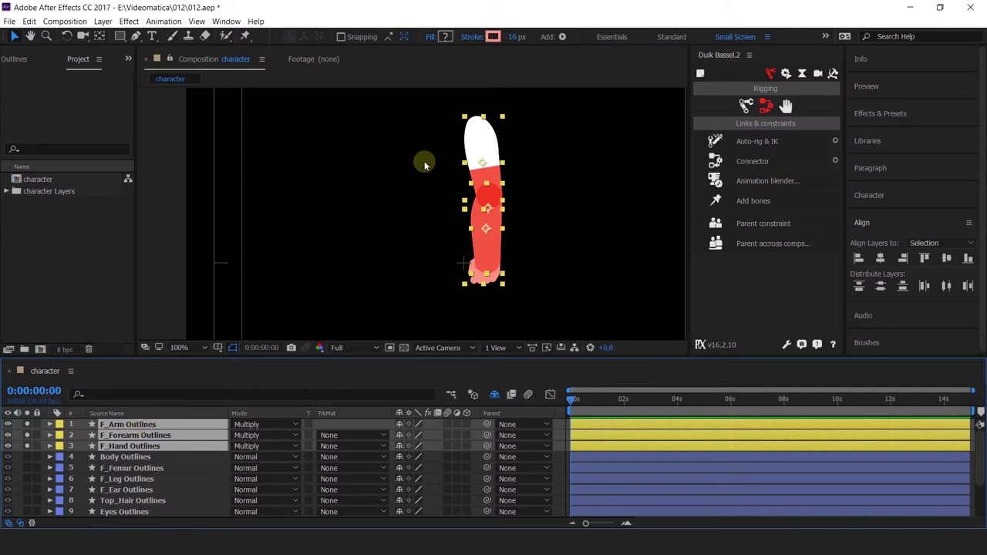
{"action": "left_click", "coordinate": [401, 203]}
{"action": "left_click", "coordinate": [480, 166]}
{"action": "scroll", "coordinate": [481, 167], "scroll_direction": "up", "scroll_amount": 2}
{"action": "mouse_move", "coordinate": [481, 167]}
{"action": "left_mouse_down"}
{"action": "mouse_move", "coordinate": [465, 237]}
{"action": "mouse_move", "coordinate": [457, 172]}
{"action": "left_mouse_up"}
{"action": "key", "text": "y"}
- Move the F_Forearm Outlines layer's anchor point to the centre of the elbow circle
{"action": "scroll", "coordinate": [479, 266], "scroll_direction": "down", "scroll_amount": 4}
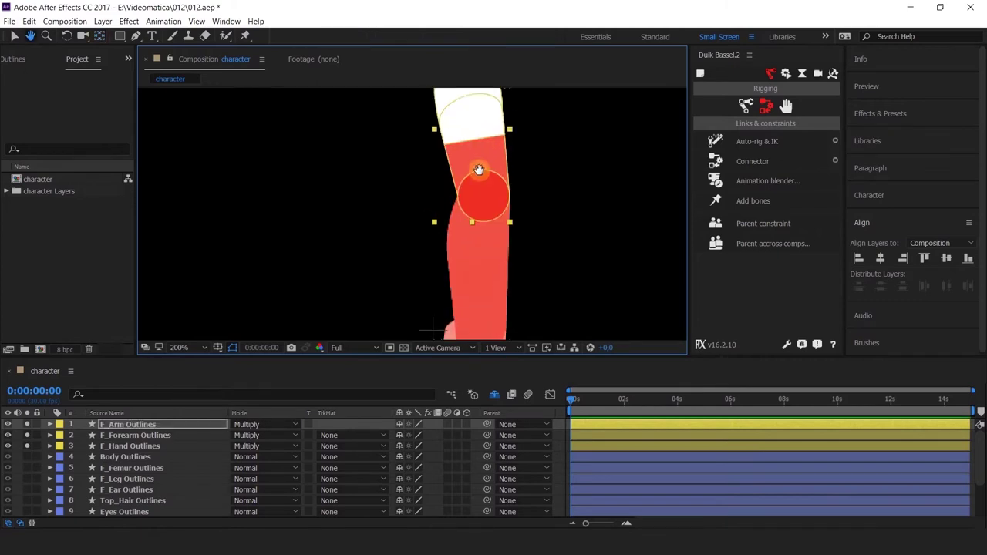
{"action": "left_click", "coordinate": [481, 274]}
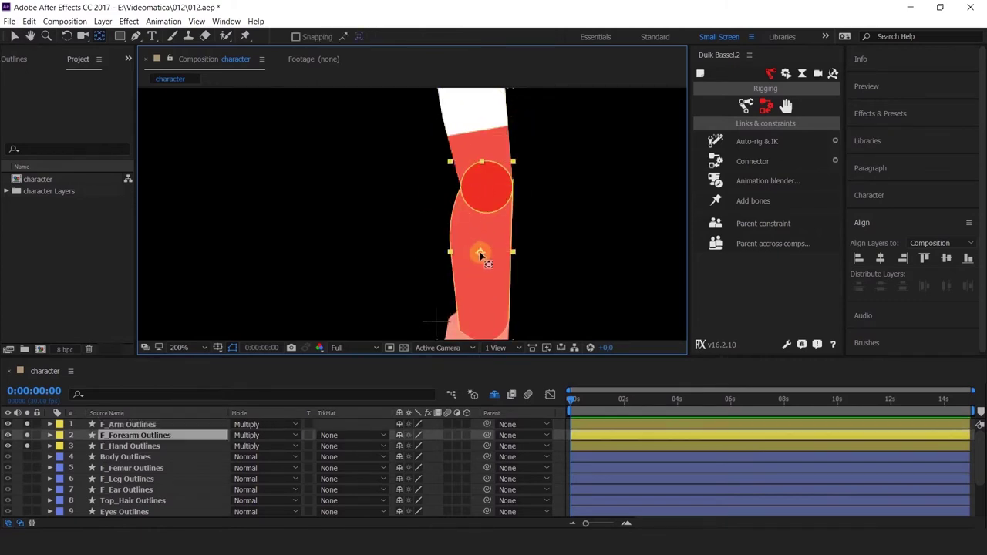
{"action": "left_click_drag", "start_coordinate": [481, 253], "coordinate": [488, 187]}
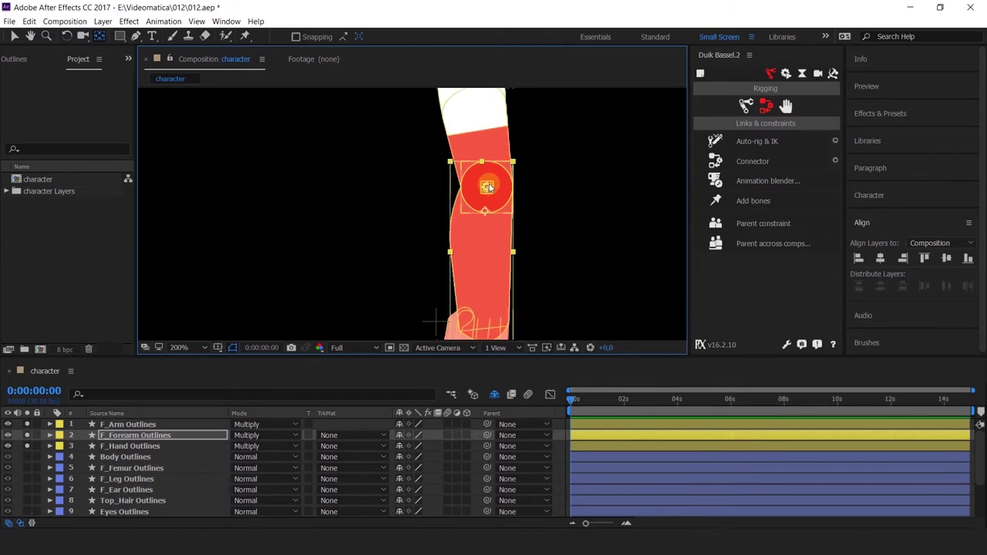
{"action": "left_click", "coordinate": [488, 187]}
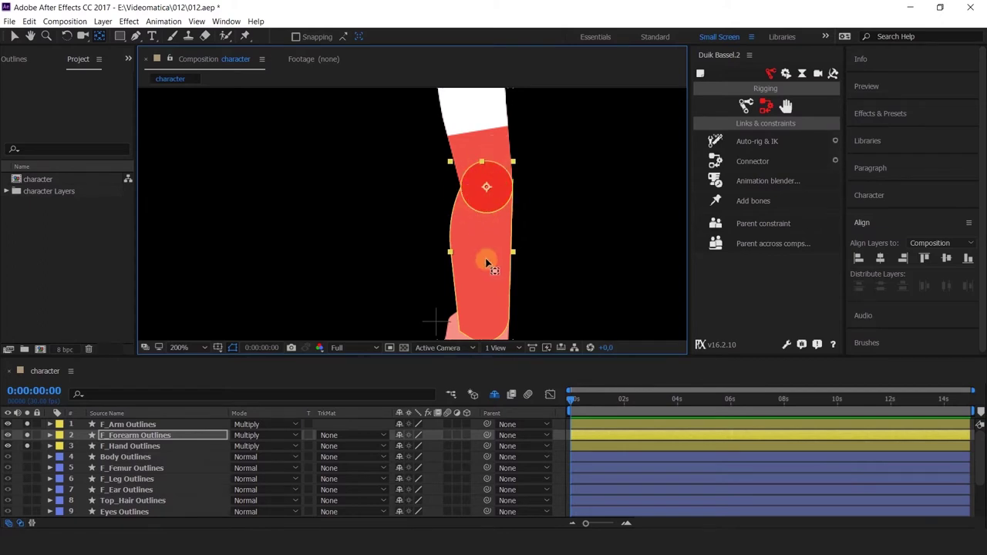
- Solo the F_Hand Outlines layer and move its anchor point to the centre of the wrist circle
{"action": "scroll", "coordinate": [470, 262], "scroll_direction": "down", "scroll_amount": 3}
{"action": "left_click", "coordinate": [457, 294]}
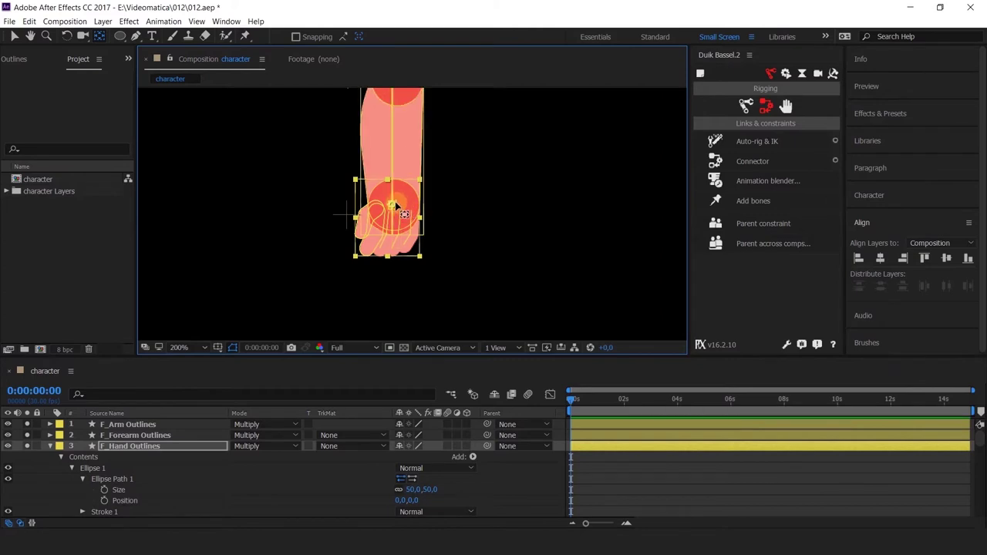
{"action": "left_click", "coordinate": [27, 445]}
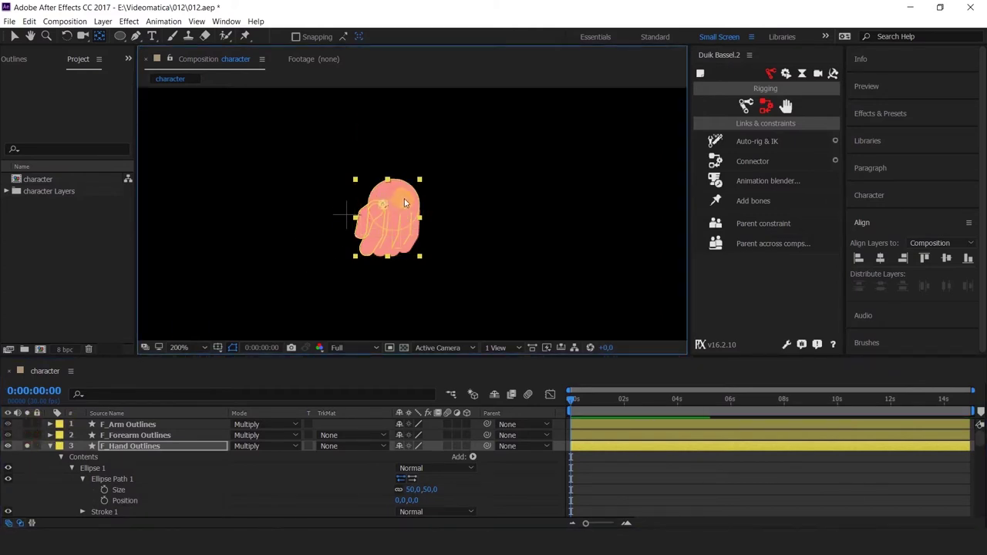
{"action": "scroll", "coordinate": [404, 199], "scroll_direction": "up", "scroll_amount": 4}
{"action": "scroll", "coordinate": [410, 220], "scroll_direction": "down", "scroll_amount": 3}
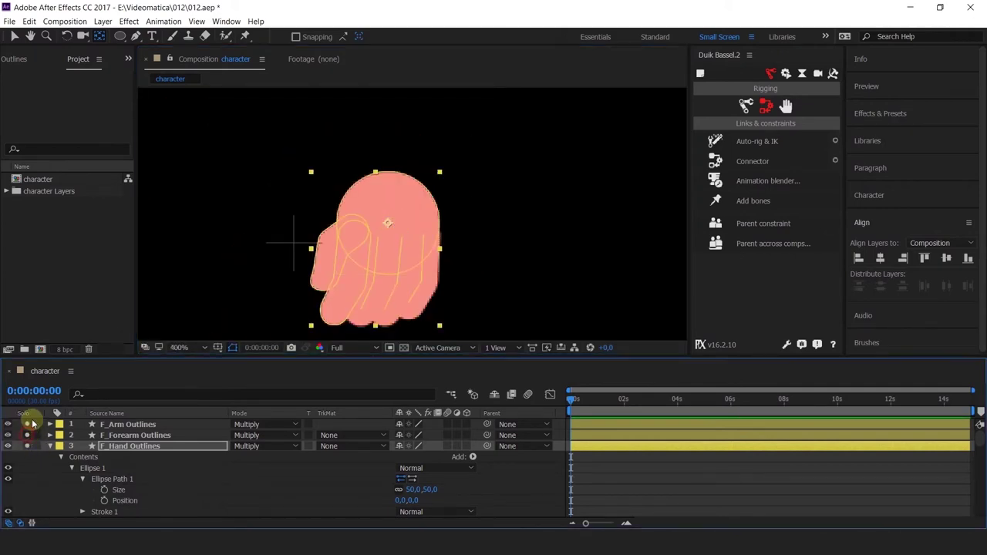
- Solo the F_Arm and F_Forearm Outlines layers again and return all three front-arm layers to Normal blending mode
{"action": "left_click_drag", "start_coordinate": [27, 424], "coordinate": [27, 435]}
{"action": "left_click", "coordinate": [117, 424], "text": "shift"}
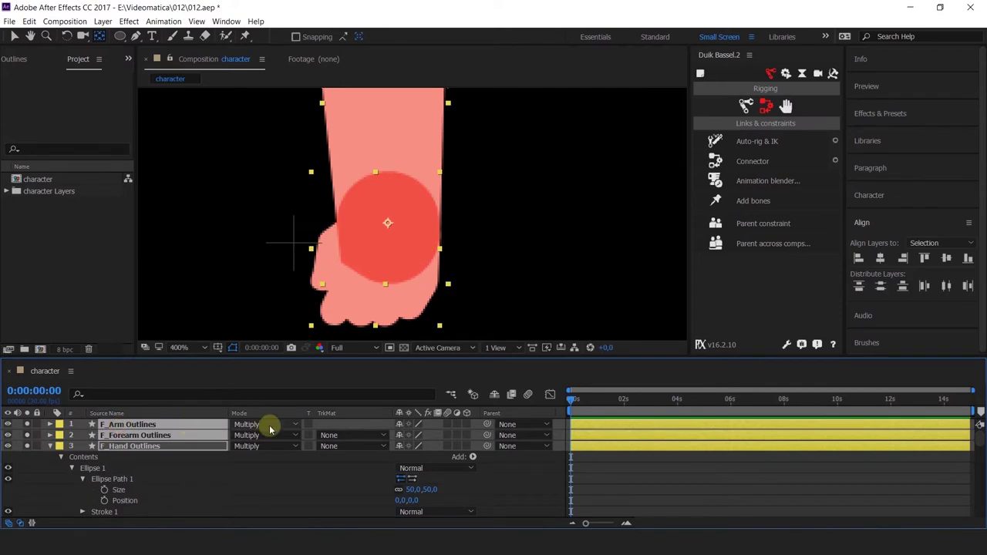
{"action": "left_click", "coordinate": [265, 425]}
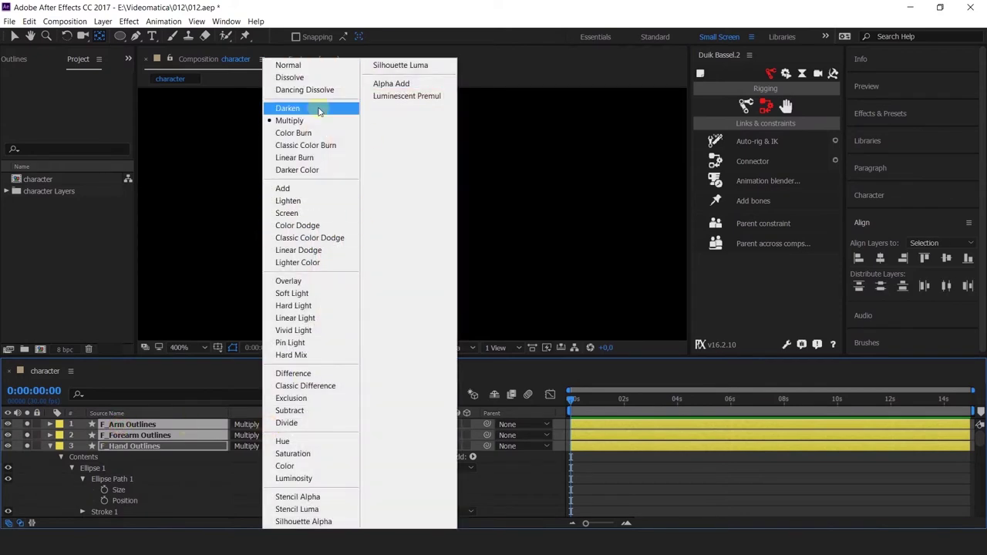
{"action": "left_click", "coordinate": [306, 65]}
{"action": "scroll", "coordinate": [419, 220], "scroll_direction": "down", "scroll_amount": 4}
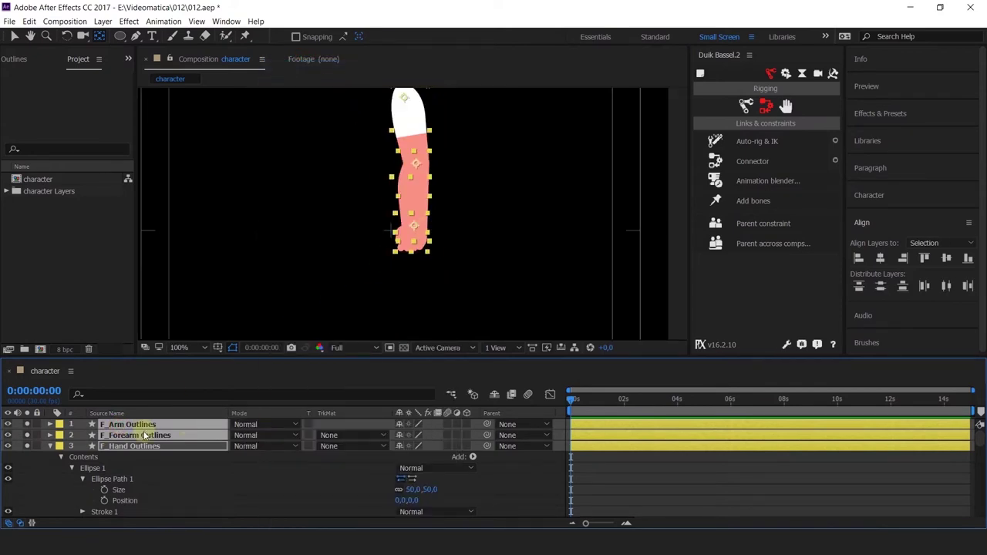
- Rotate the F_Hand Outlines layer to 45° to test how it pivots at the wrist, and undo the rotation
{"action": "left_click", "coordinate": [127, 447]}
{"action": "key", "text": "r"}
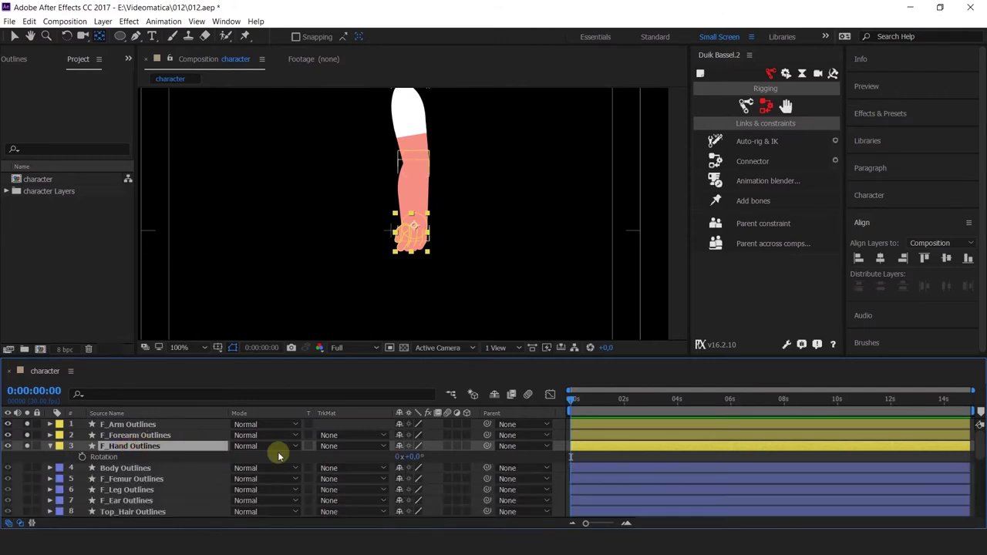
{"action": "left_click_drag", "start_coordinate": [408, 453], "coordinate": [448, 450]}
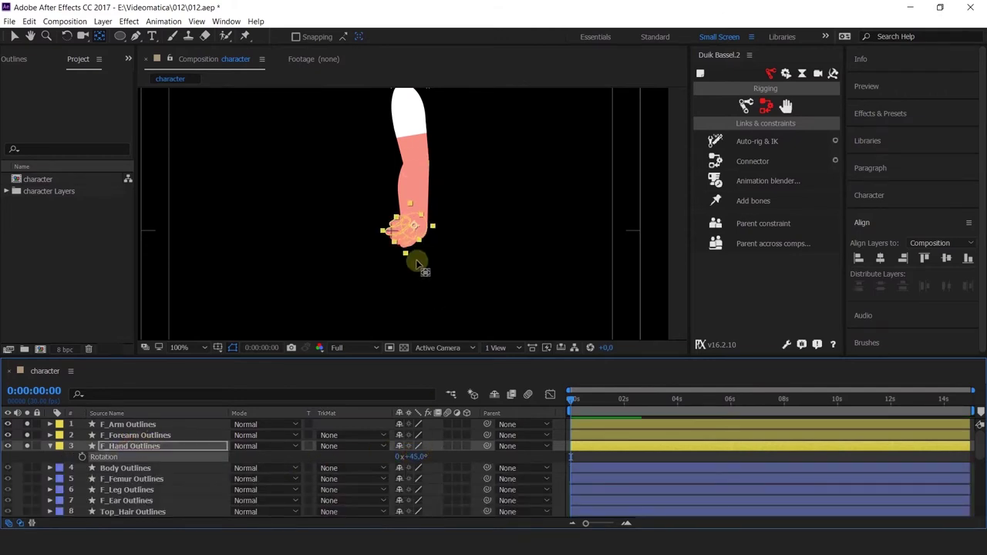
{"action": "scroll", "coordinate": [416, 260], "scroll_direction": "up", "scroll_amount": 2}
{"action": "scroll", "coordinate": [416, 259], "scroll_direction": "down", "scroll_amount": 1}
{"action": "scroll", "coordinate": [416, 260], "scroll_direction": "up", "scroll_amount": 2}
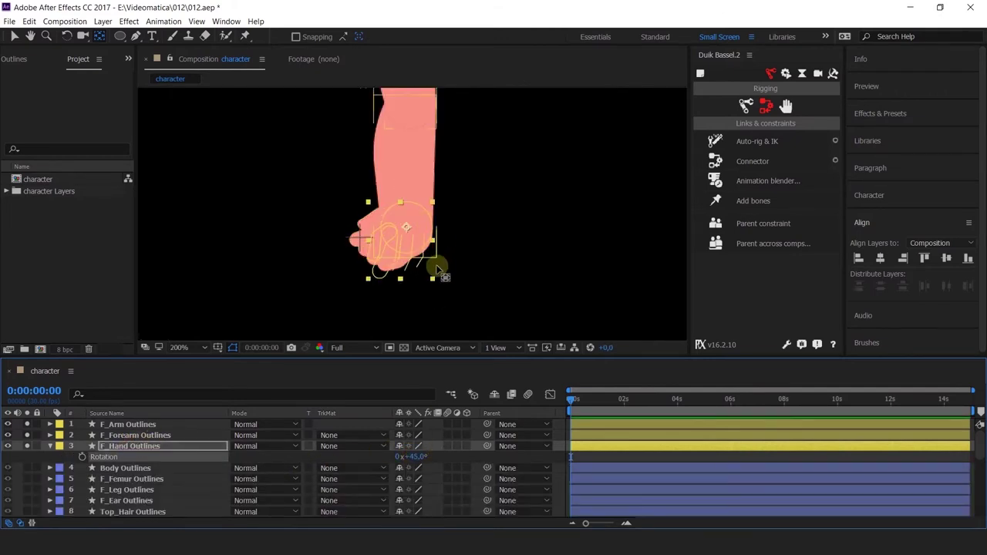
{"action": "key", "text": "ctrl+z"}
{"action": "mouse_move", "coordinate": [399, 456]}
{"action": "left_mouse_down"}
{"action": "mouse_move", "coordinate": [432, 456]}
{"action": "mouse_move", "coordinate": [388, 458]}
{"action": "mouse_move", "coordinate": [410, 466]}
{"action": "left_mouse_up"}
{"action": "key", "text": "ctrl+z"}
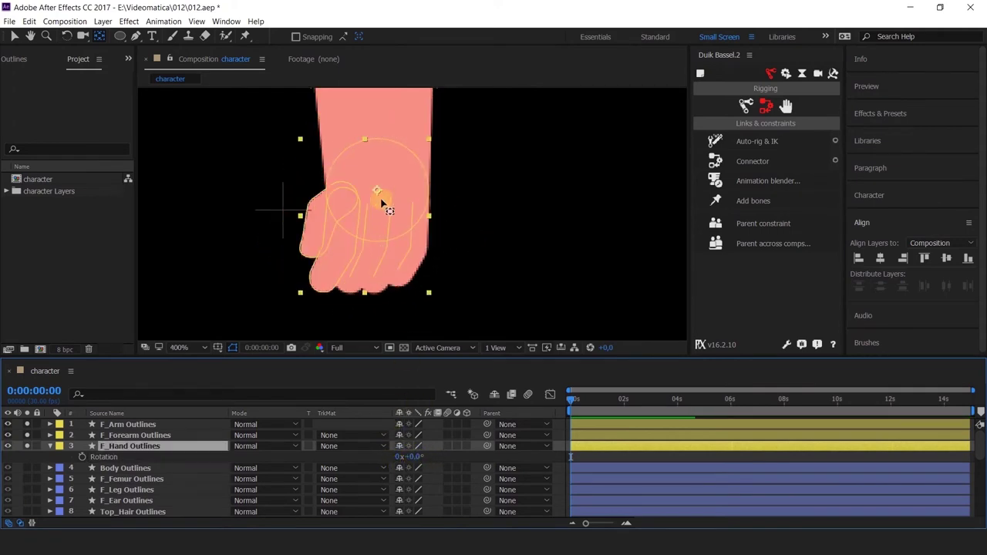
- Reshape the Group 2 path of F_Forearm Outlines so its rounded lower end is cut back to the wrist crease
{"action": "left_click", "coordinate": [131, 448]}
{"action": "left_click", "coordinate": [137, 436]}
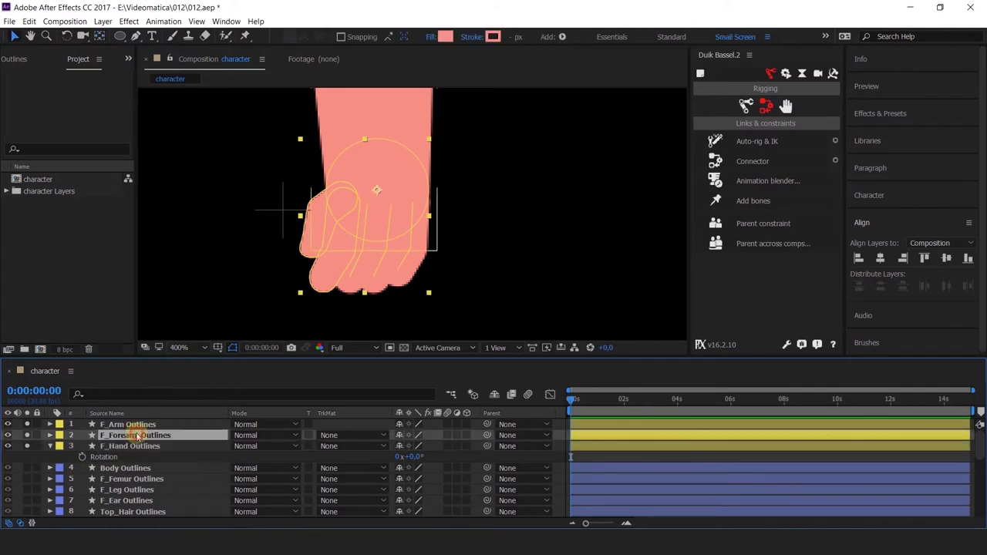
{"action": "left_click", "coordinate": [49, 437]}
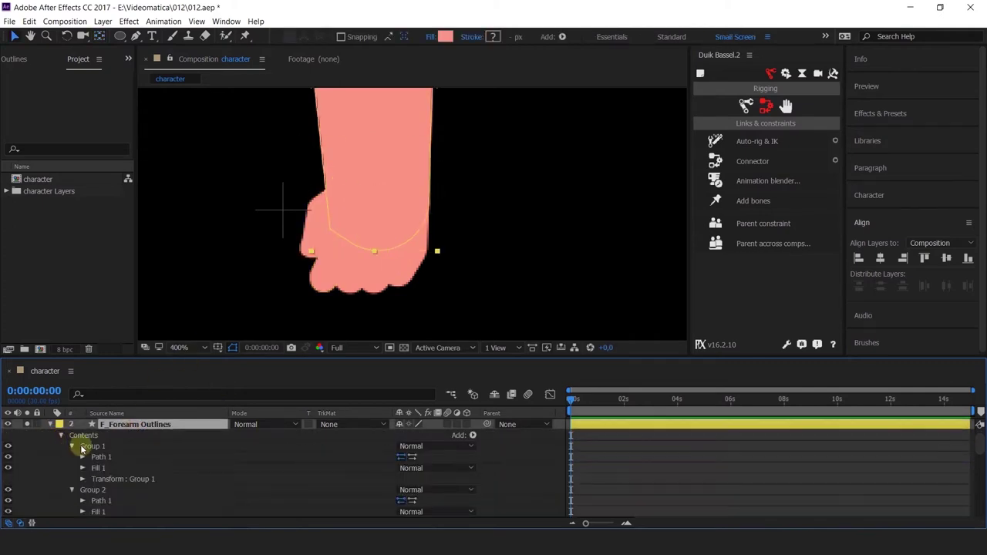
{"action": "left_click", "coordinate": [103, 447]}
{"action": "left_click", "coordinate": [104, 457]}
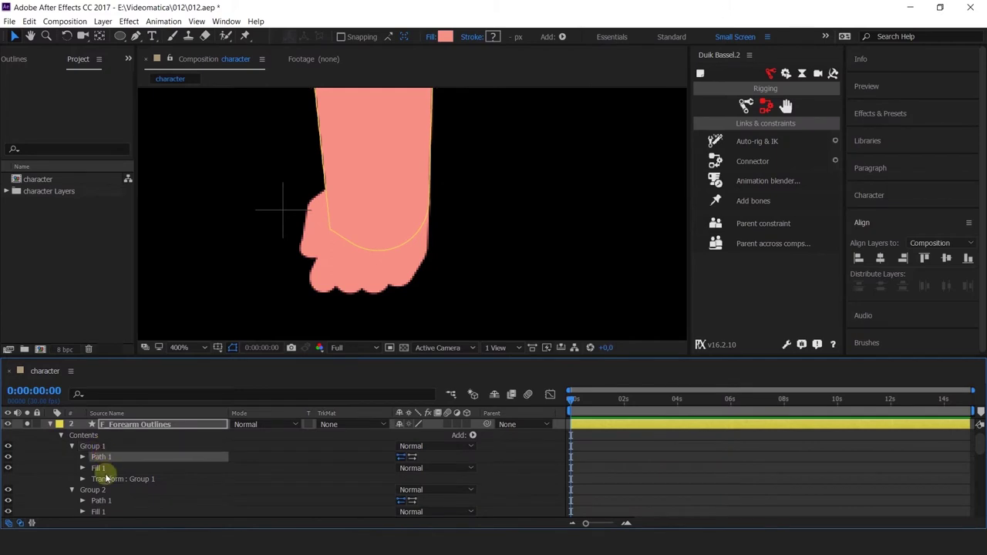
{"action": "left_click", "coordinate": [104, 501]}
{"action": "left_click_drag", "start_coordinate": [333, 229], "coordinate": [331, 200]}
{"action": "left_click_drag", "start_coordinate": [347, 255], "coordinate": [352, 247]}
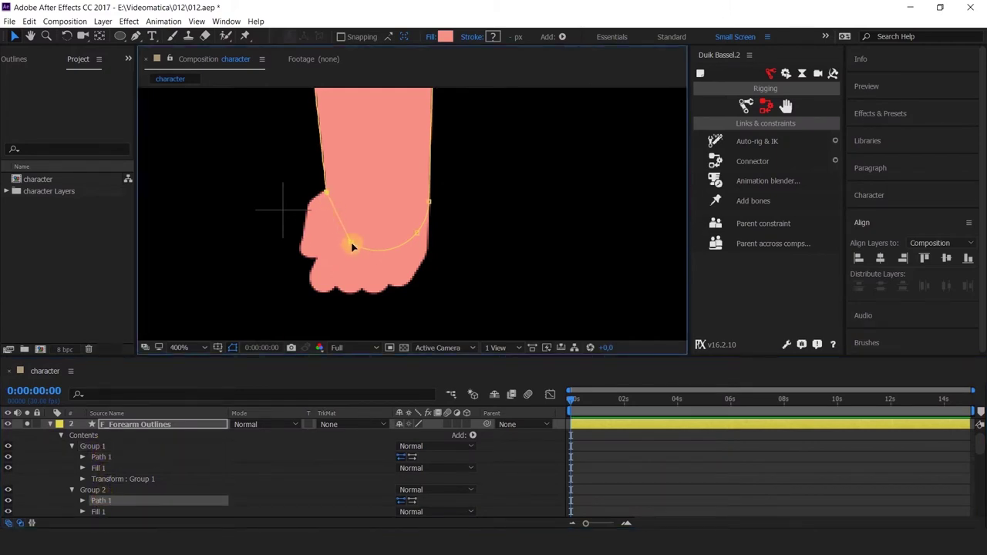
{"action": "left_click", "coordinate": [355, 249]}
{"action": "left_click_drag", "start_coordinate": [375, 231], "coordinate": [430, 245]}
{"action": "left_click", "coordinate": [46, 464]}
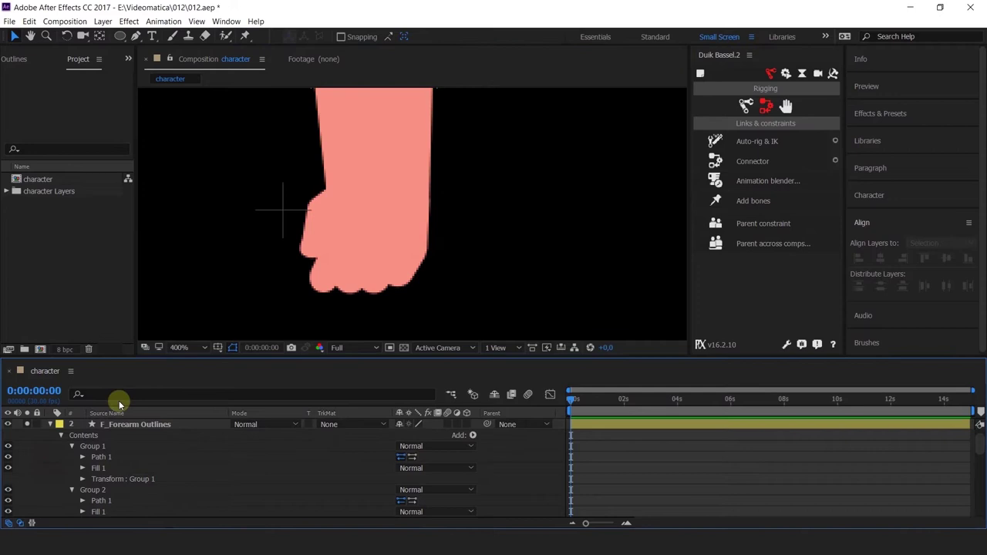
- Rotate the F_Hand Outlines layer to 17° to check the trimmed wrist, and undo the rotation
{"action": "left_click", "coordinate": [50, 426]}
{"action": "left_click", "coordinate": [166, 436]}
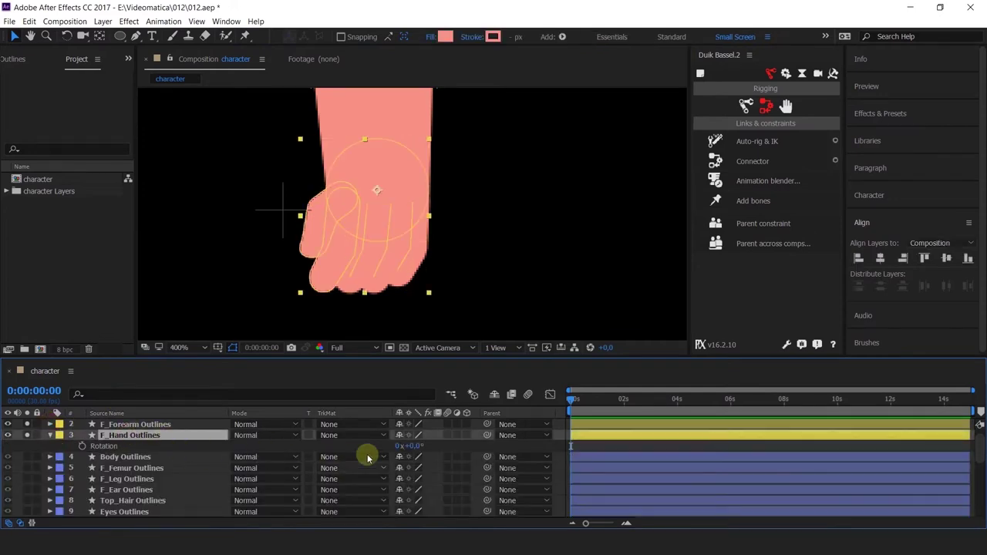
{"action": "left_click_drag", "start_coordinate": [414, 450], "coordinate": [441, 457]}
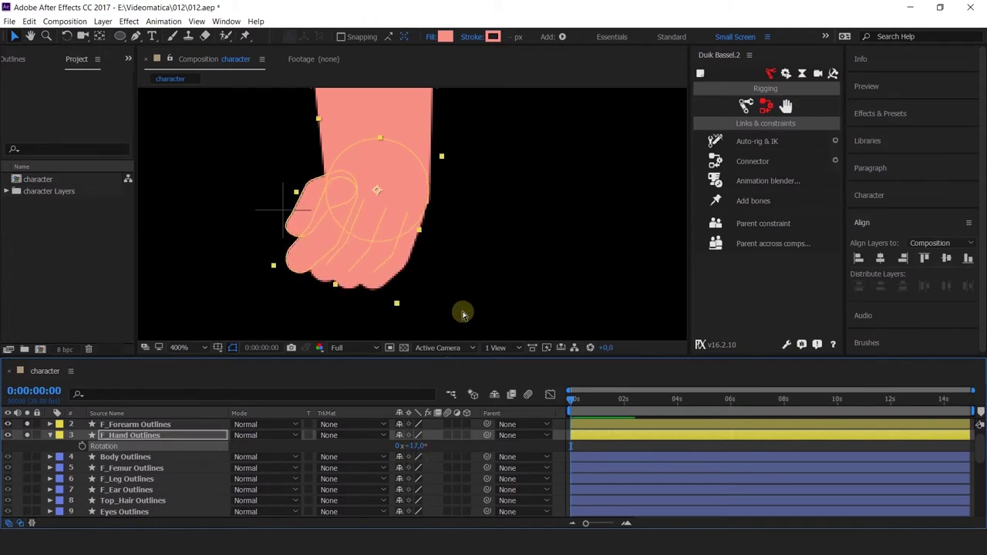
{"action": "key", "text": "ctrl+z"}
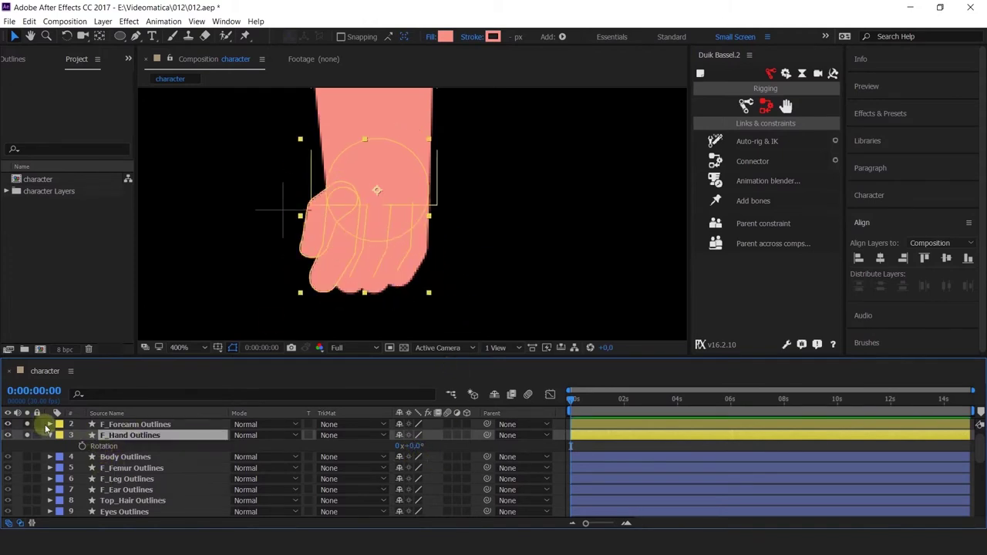
- Flatten the forearm path's outer wrist corner with the Convert Vertex tool and nudge that vertex slightly inward onto the hand's edge
{"action": "left_click", "coordinate": [49, 425]}
{"action": "left_click", "coordinate": [100, 458]}
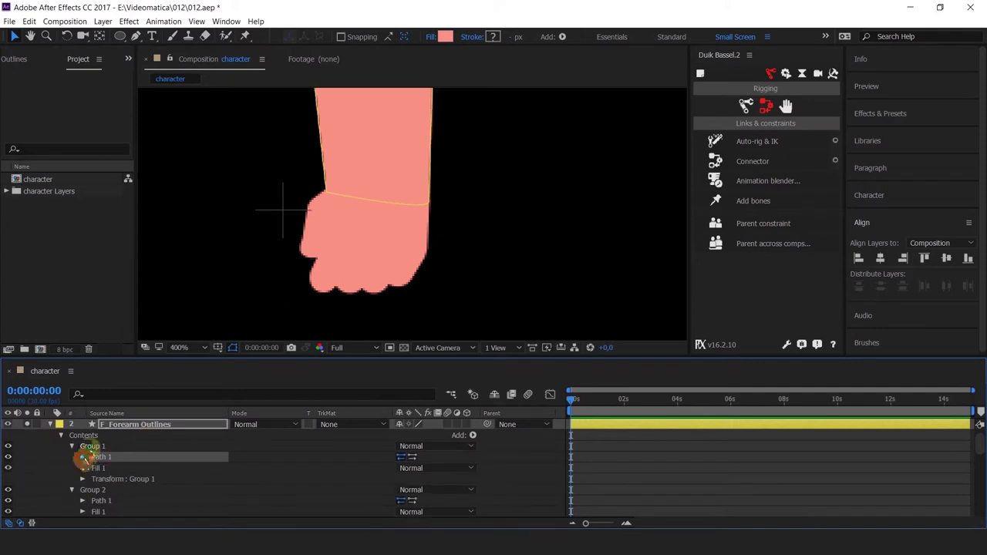
{"action": "left_click", "coordinate": [92, 447]}
{"action": "left_click", "coordinate": [103, 501]}
{"action": "scroll", "coordinate": [401, 201], "scroll_direction": "up", "scroll_amount": 2}
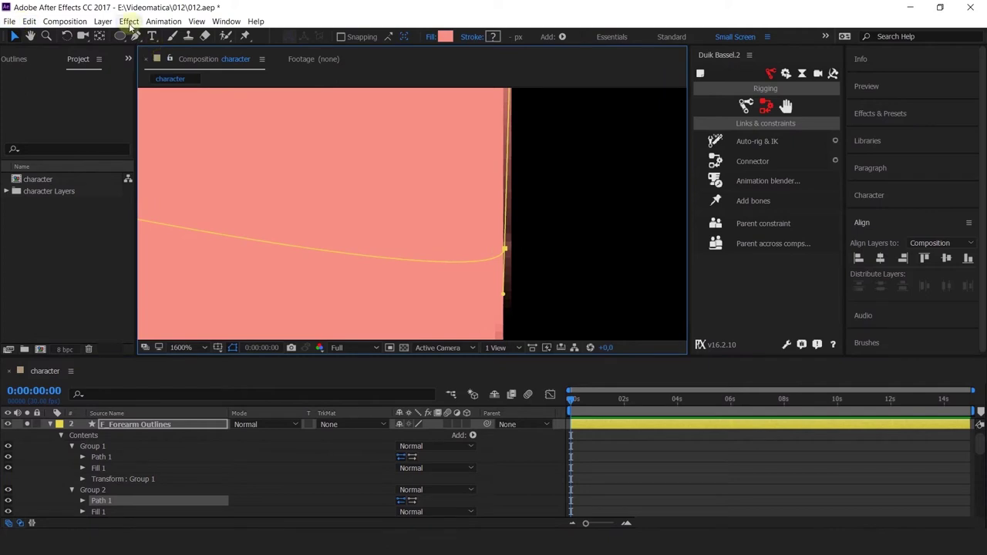
{"action": "left_click_drag", "start_coordinate": [132, 35], "coordinate": [158, 83]}
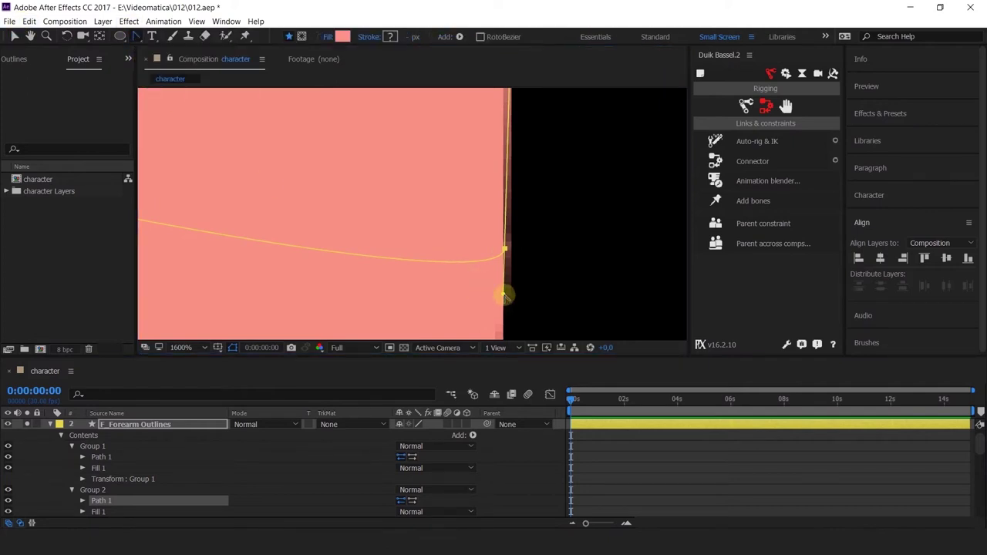
{"action": "left_click_drag", "start_coordinate": [505, 296], "coordinate": [438, 249]}
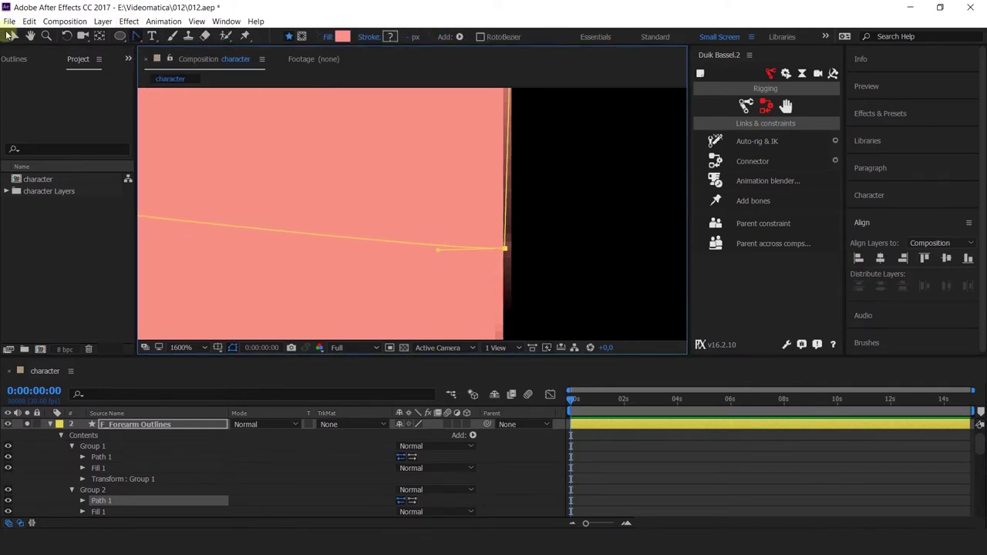
{"action": "left_click", "coordinate": [10, 36]}
{"action": "left_click", "coordinate": [419, 244]}
{"action": "left_click_drag", "start_coordinate": [508, 251], "coordinate": [503, 251]}
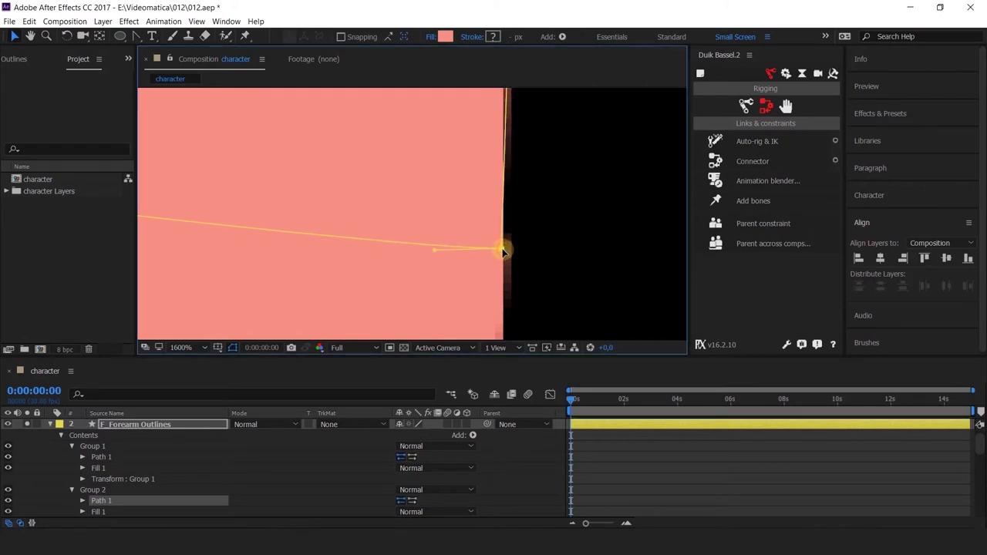
{"action": "scroll", "coordinate": [503, 251], "scroll_direction": "down", "scroll_amount": 2}
{"action": "left_click", "coordinate": [544, 463]}
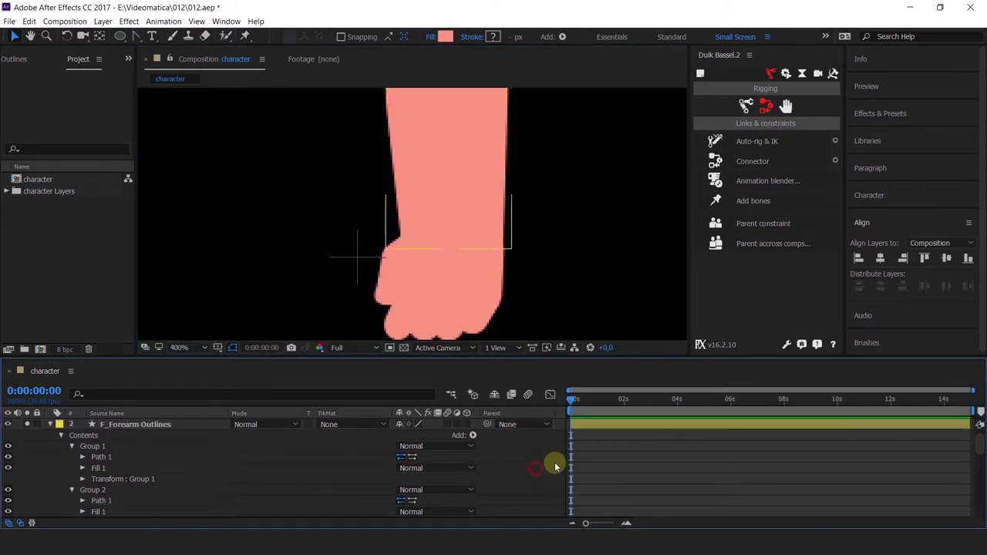
{"action": "left_click", "coordinate": [50, 426]}
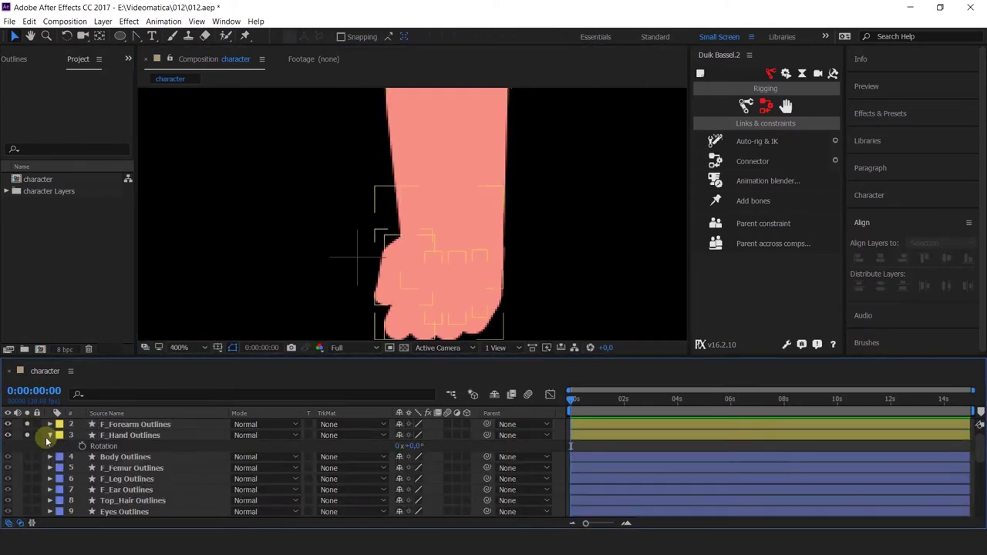
- Try rotating the F_Hand Outlines layer again to recheck the wrist joint, restoring its rotation to 0°
{"action": "left_click", "coordinate": [128, 436]}
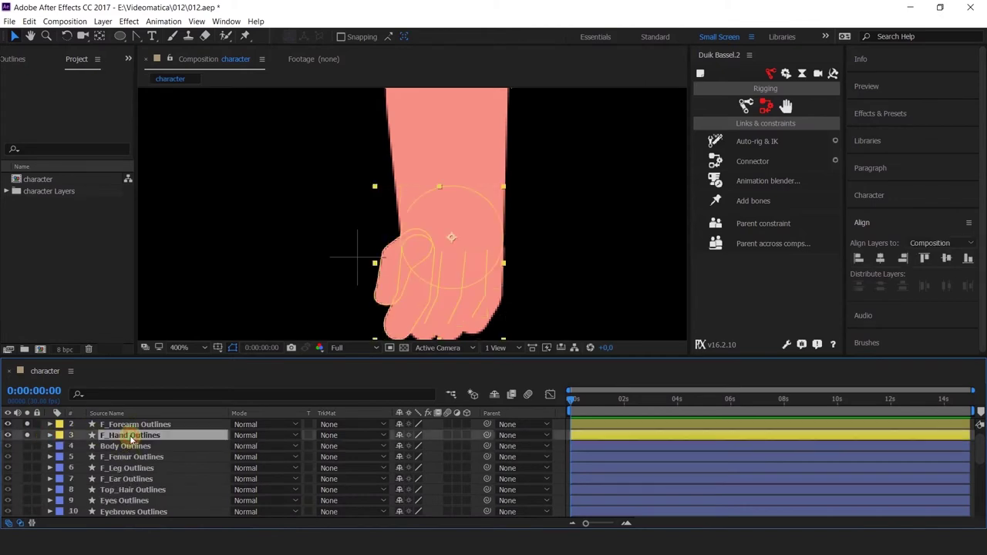
{"action": "key", "text": "r"}
{"action": "left_click_drag", "start_coordinate": [374, 446], "coordinate": [425, 366]}
{"action": "scroll", "coordinate": [497, 241], "scroll_direction": "down", "scroll_amount": 4}
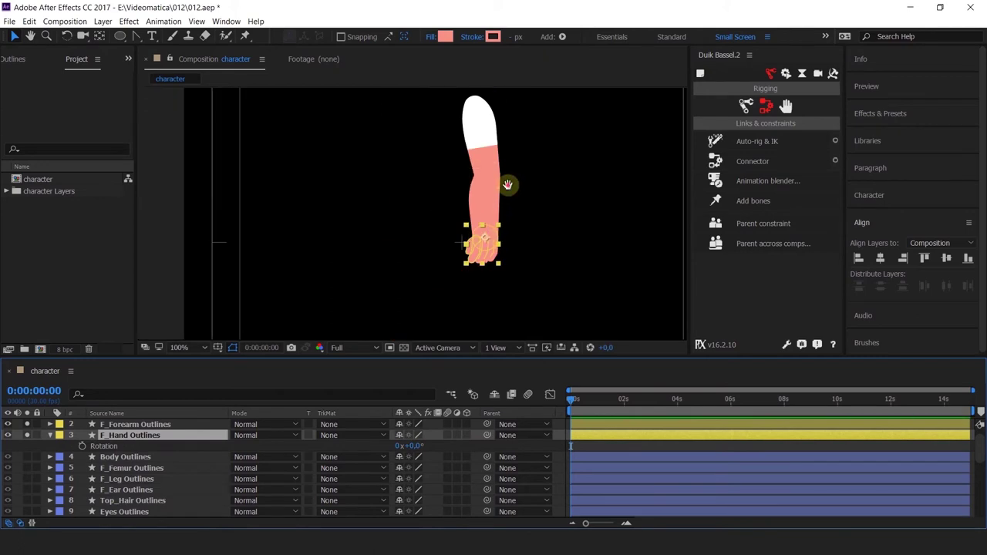
- Add a stroke to the elbow circle in Group 2 of the F_Arm Outlines layer
{"action": "scroll", "coordinate": [437, 231], "scroll_direction": "up", "scroll_amount": 4}
{"action": "left_click", "coordinate": [437, 231]}
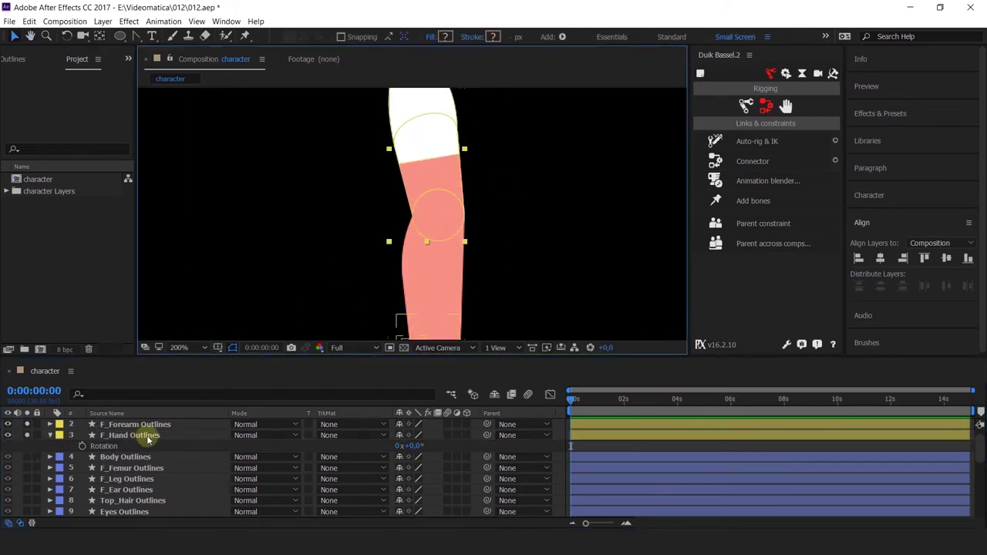
{"action": "scroll", "coordinate": [116, 462], "scroll_direction": "up", "scroll_amount": 1}
{"action": "scroll", "coordinate": [444, 200], "scroll_direction": "up", "scroll_amount": 1}
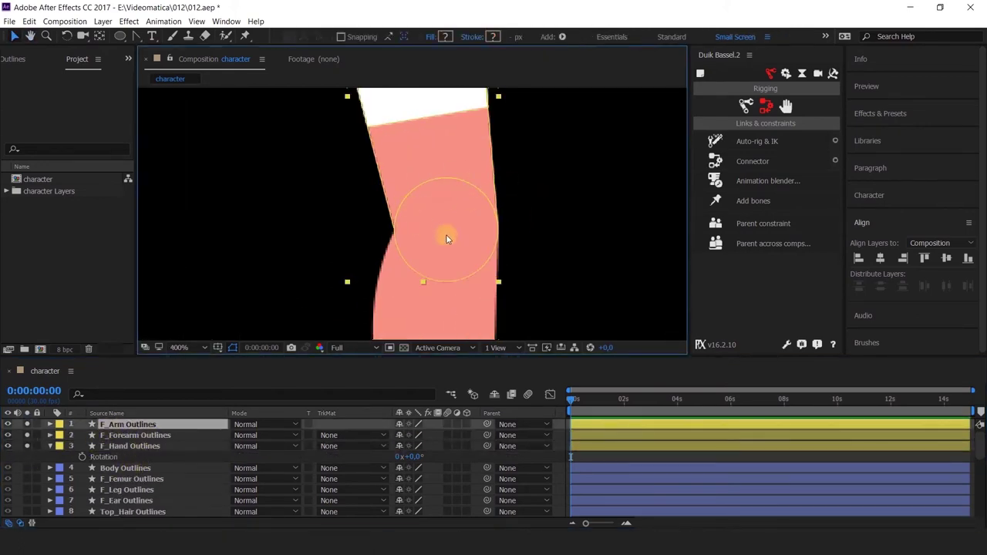
{"action": "left_click", "coordinate": [50, 424]}
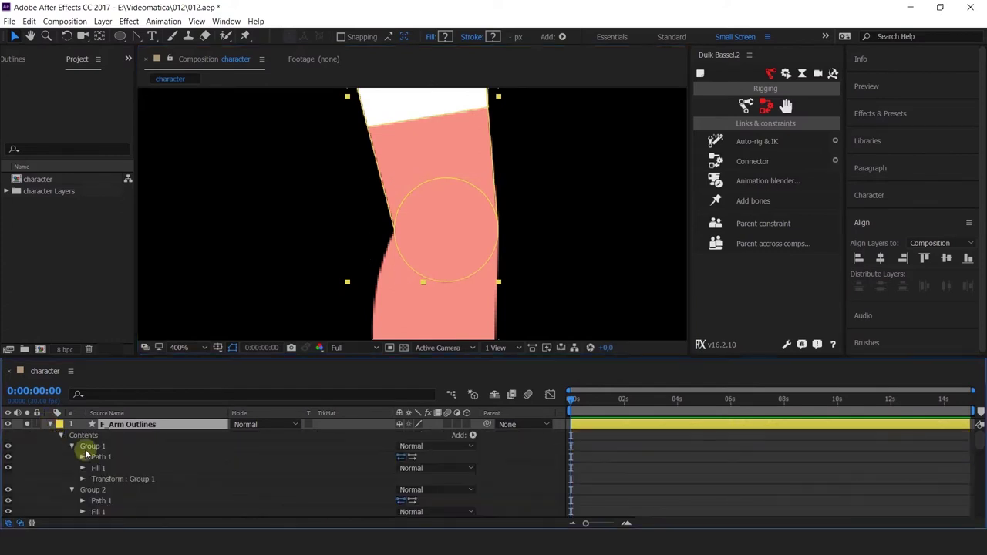
{"action": "left_click", "coordinate": [100, 447]}
{"action": "left_click", "coordinate": [103, 491]}
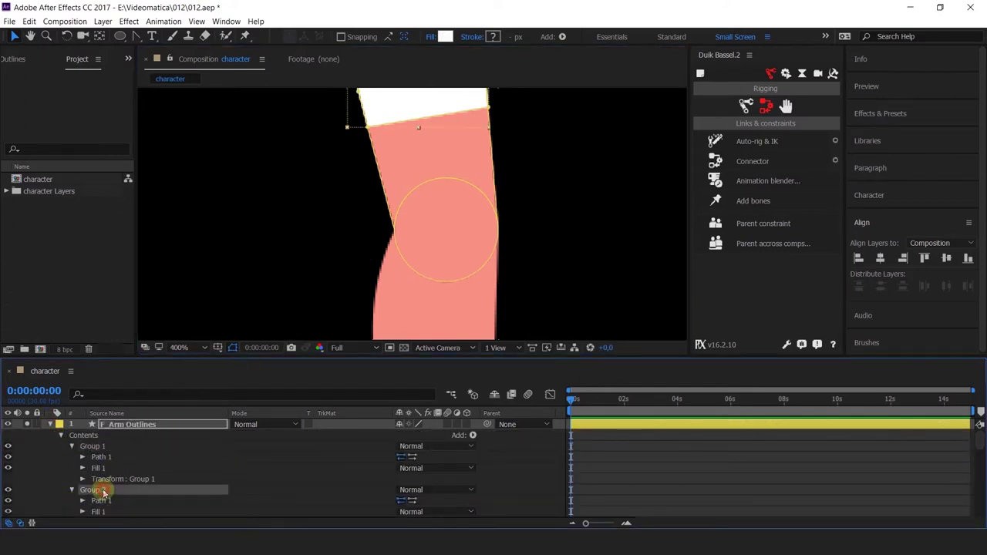
{"action": "left_click", "coordinate": [471, 435]}
{"action": "left_click", "coordinate": [424, 262]}
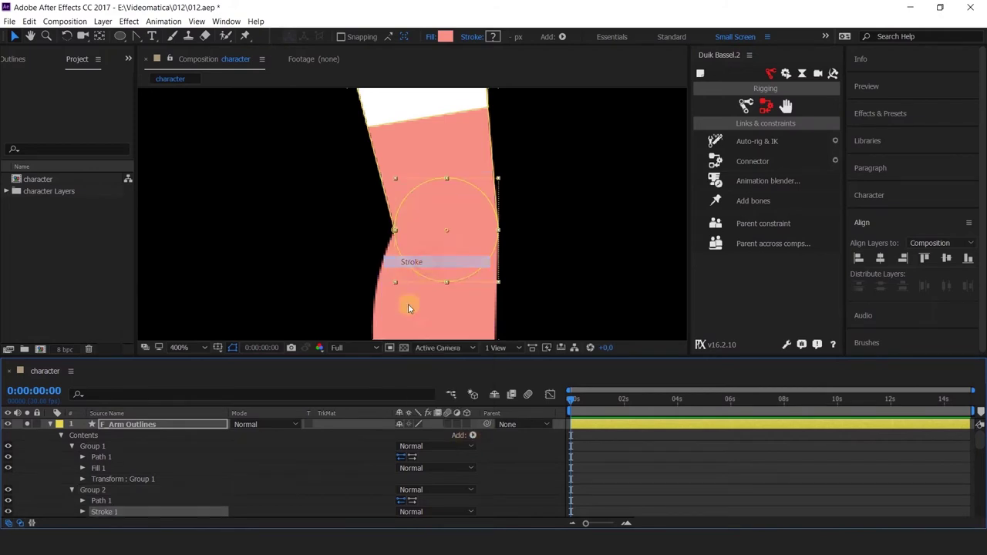
{"action": "scroll", "coordinate": [119, 503], "scroll_direction": "down", "scroll_amount": 2}
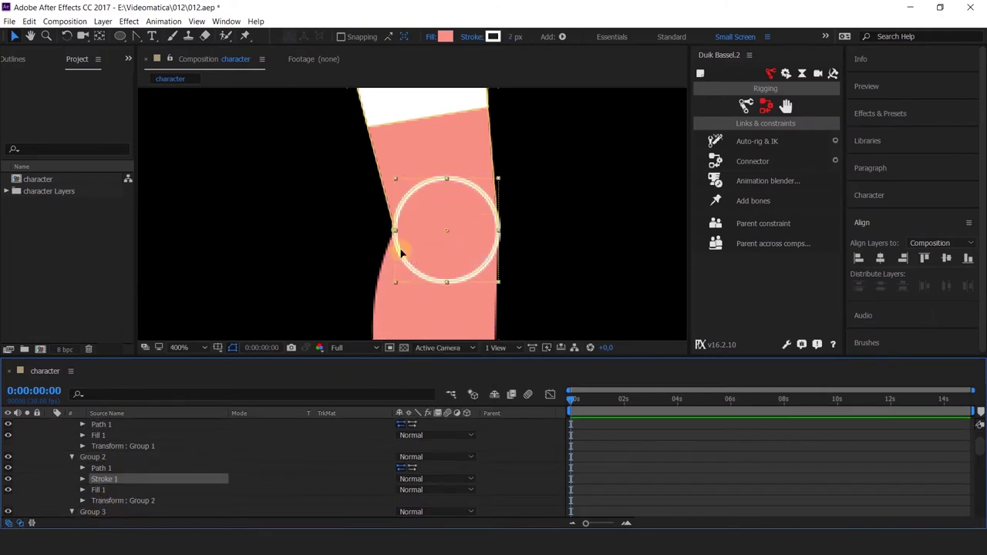
- Match the elbow circle's stroke to the arm's skin colour FF8E85 and set its width to 1 px
{"action": "left_click", "coordinate": [493, 36]}
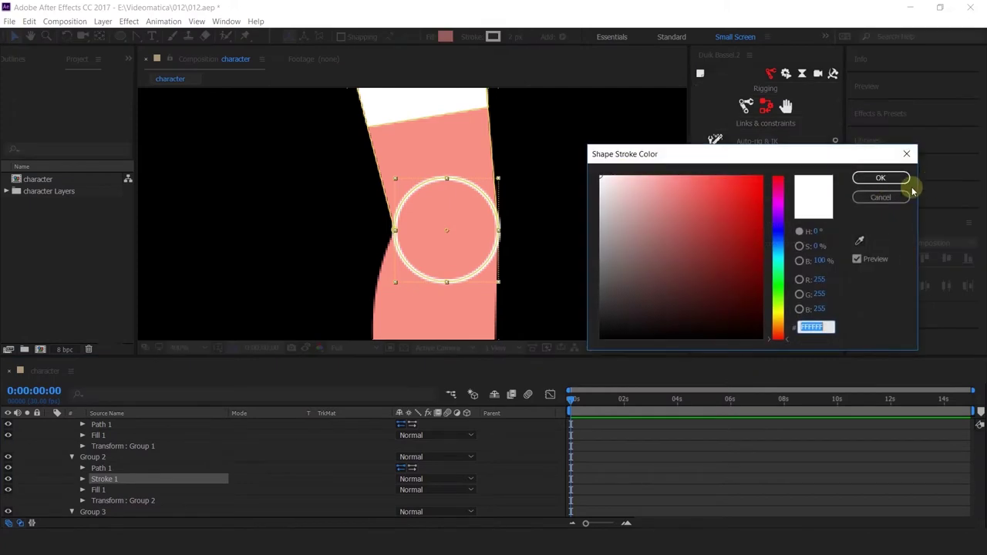
{"action": "left_click", "coordinate": [859, 239]}
{"action": "left_click", "coordinate": [467, 154]}
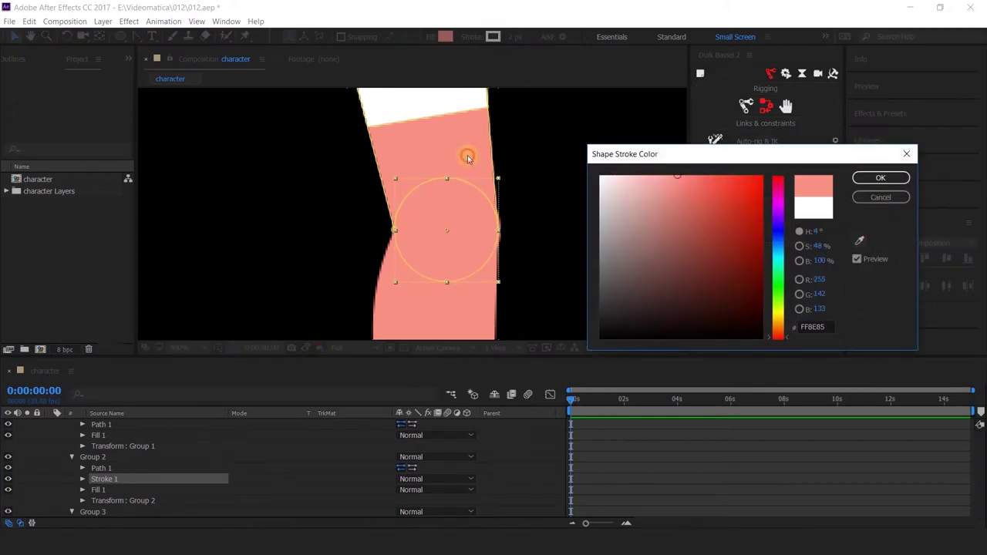
{"action": "left_click", "coordinate": [863, 178]}
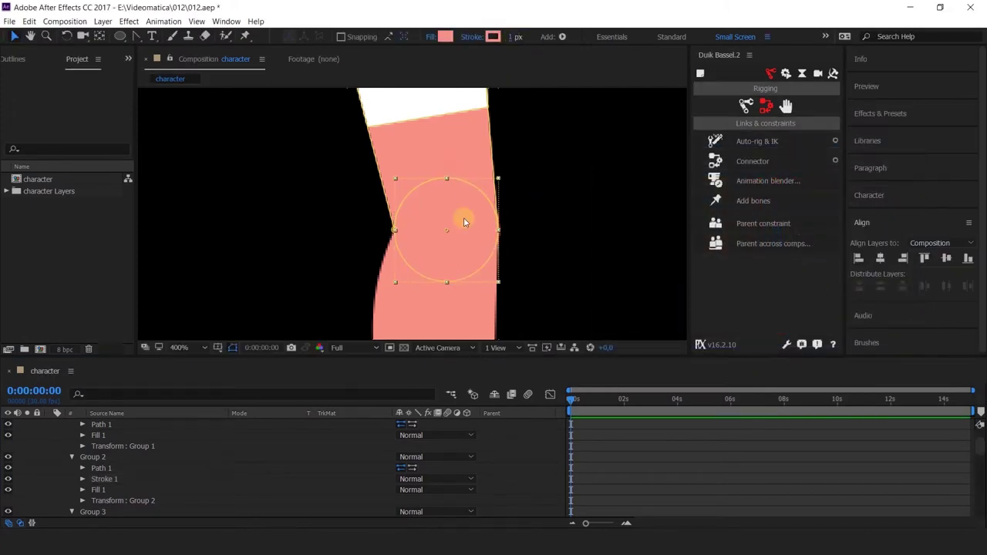
{"action": "left_click", "coordinate": [504, 456]}
{"action": "scroll", "coordinate": [512, 237], "scroll_direction": "down", "scroll_amount": 6}
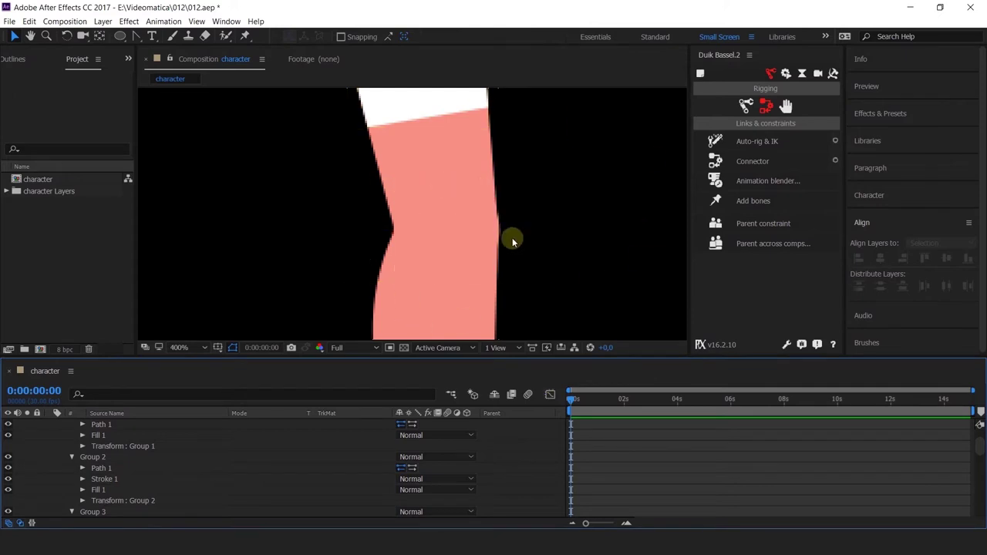
{"action": "scroll", "coordinate": [171, 472], "scroll_direction": "up", "scroll_amount": 3}
{"action": "key", "text": ";"}
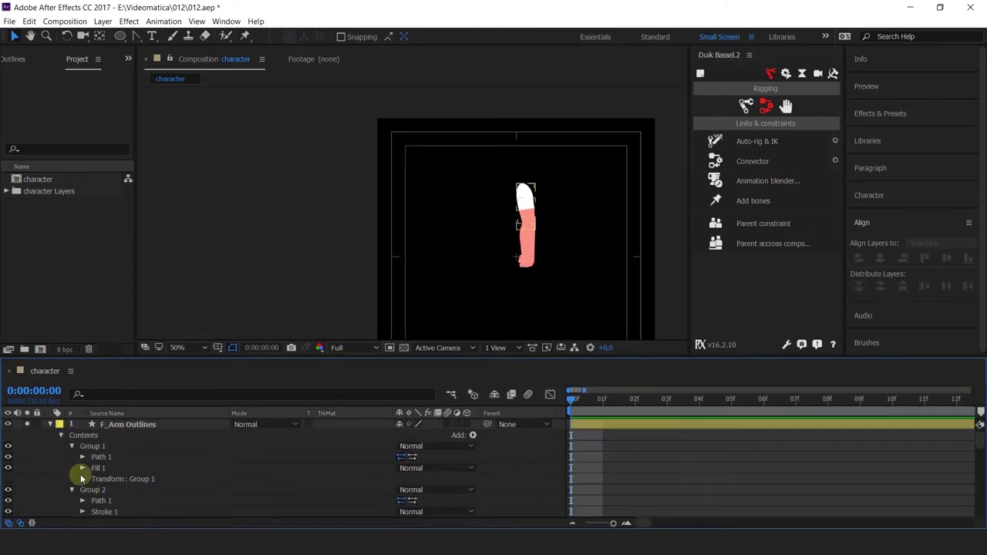
- Parent the F_Hand Outlines layer to F_Forearm Outlines, and F_Forearm Outlines to F_Arm Outlines
{"action": "left_click", "coordinate": [51, 425]}
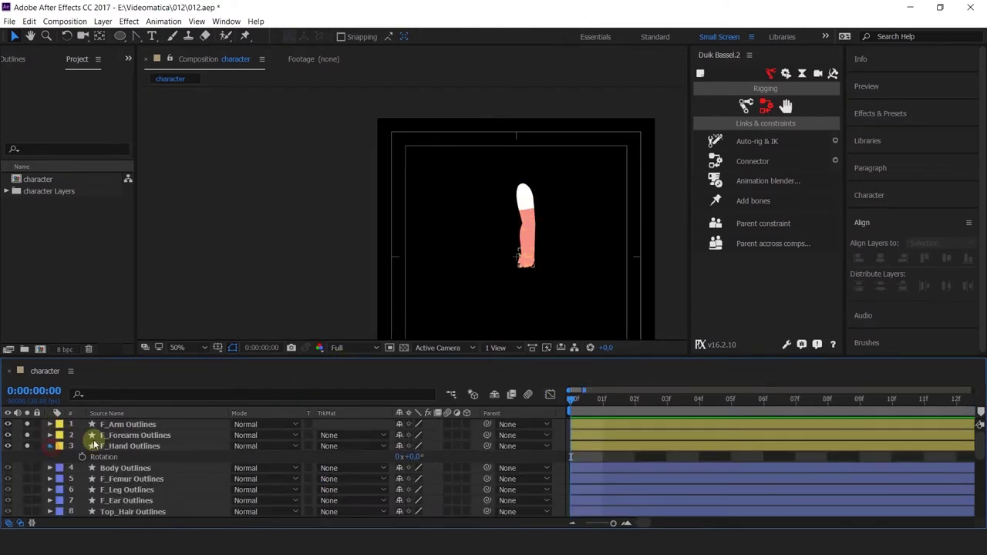
{"action": "left_click", "coordinate": [121, 424]}
{"action": "scroll", "coordinate": [549, 224], "scroll_direction": "up", "scroll_amount": 2}
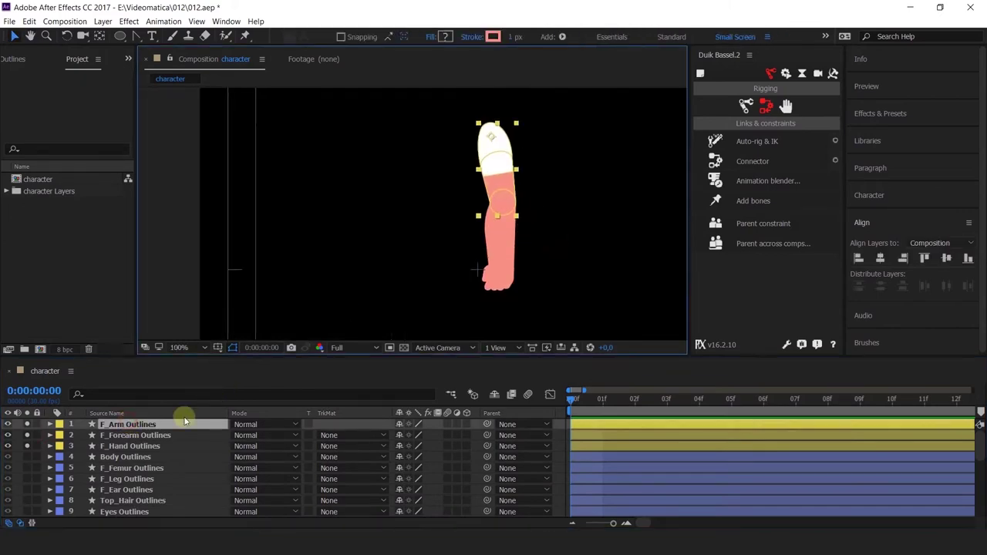
{"action": "left_click", "coordinate": [131, 446]}
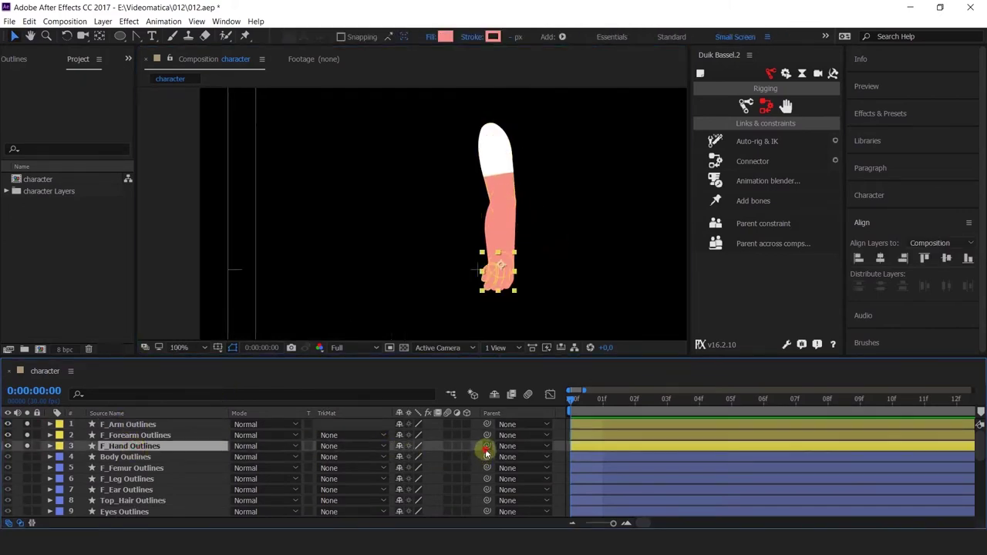
{"action": "left_click_drag", "start_coordinate": [486, 452], "coordinate": [189, 435]}
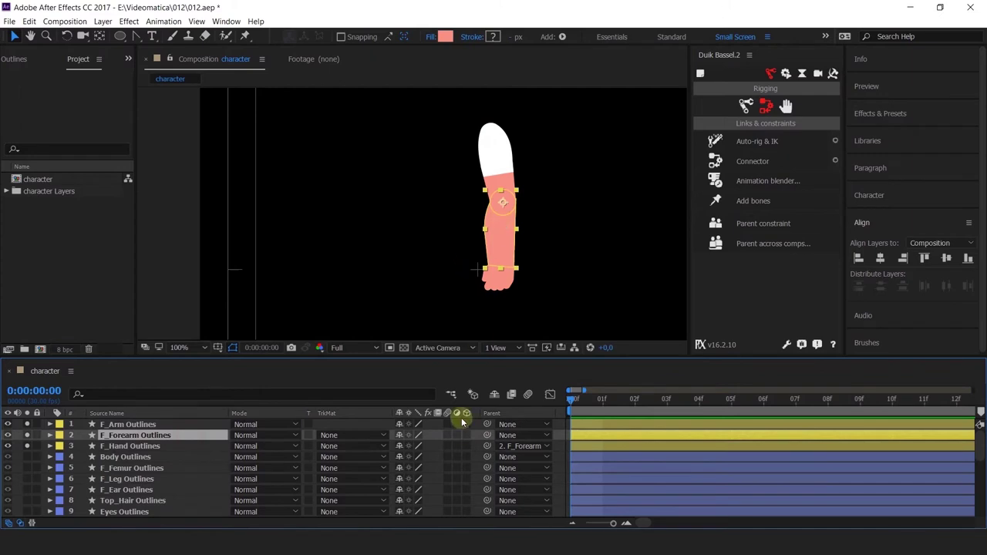
{"action": "left_click_drag", "start_coordinate": [486, 436], "coordinate": [176, 424]}
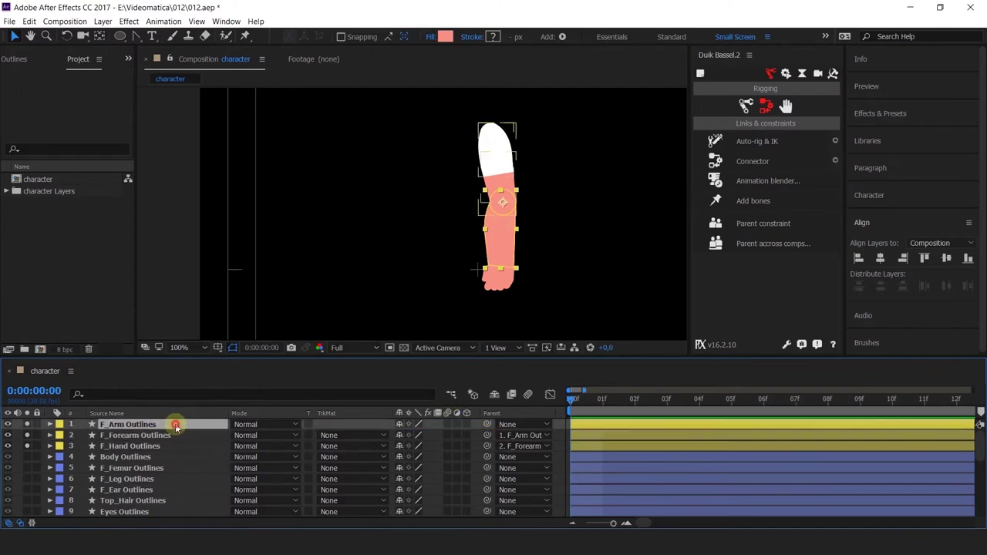
- Test the elbow joint by rotating the F_Forearm Outlines layer to 48°
{"action": "left_click", "coordinate": [162, 435]}
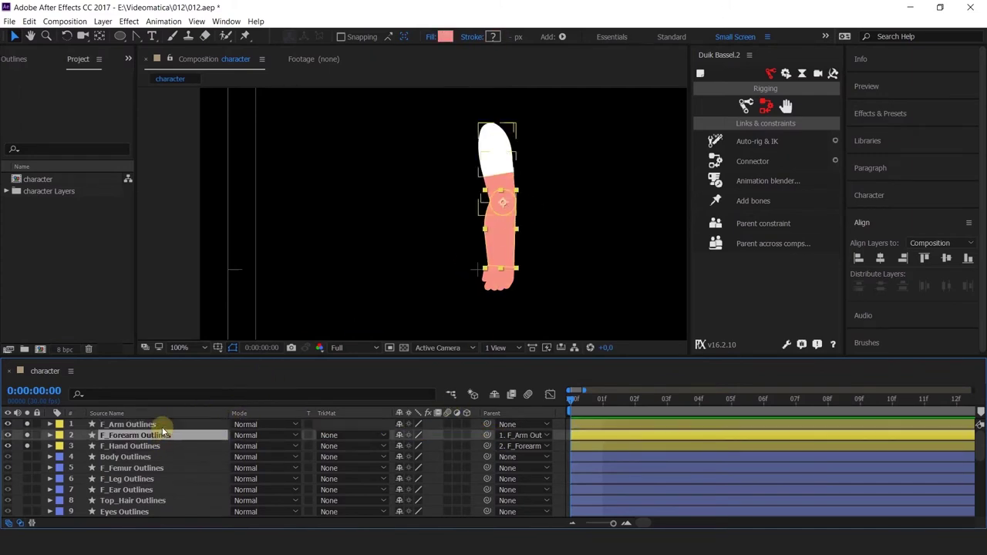
{"action": "left_click", "coordinate": [161, 425]}
{"action": "key", "text": "r"}
{"action": "left_click_drag", "start_coordinate": [426, 433], "coordinate": [447, 453]}
{"action": "left_click", "coordinate": [165, 447]}
{"action": "key", "text": "r"}
- Test the wrist joint by rotating the F_Hand Outlines layer to -48°, and undo both the hand and forearm rotations
{"action": "left_click", "coordinate": [180, 467]}
{"action": "key", "text": "r"}
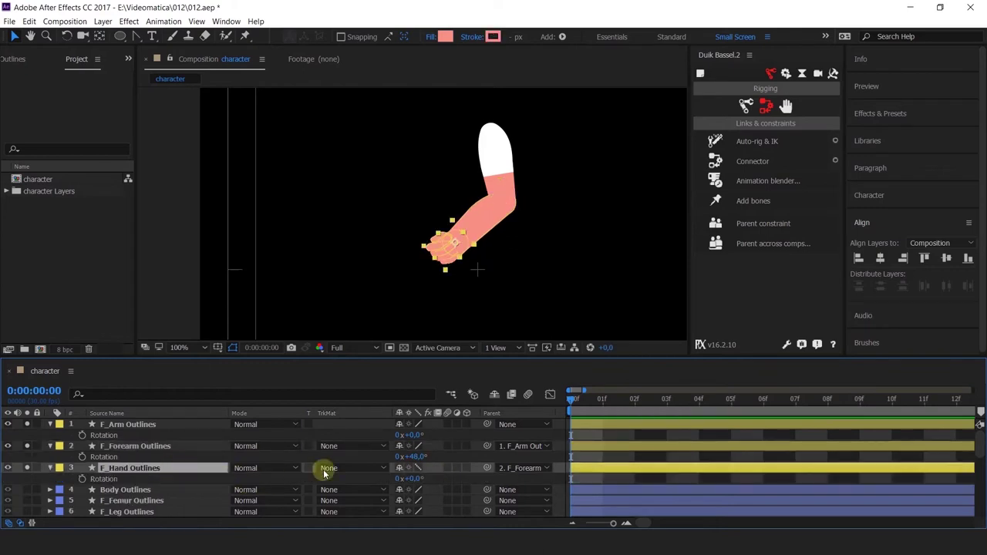
{"action": "left_click_drag", "start_coordinate": [407, 478], "coordinate": [386, 476]}
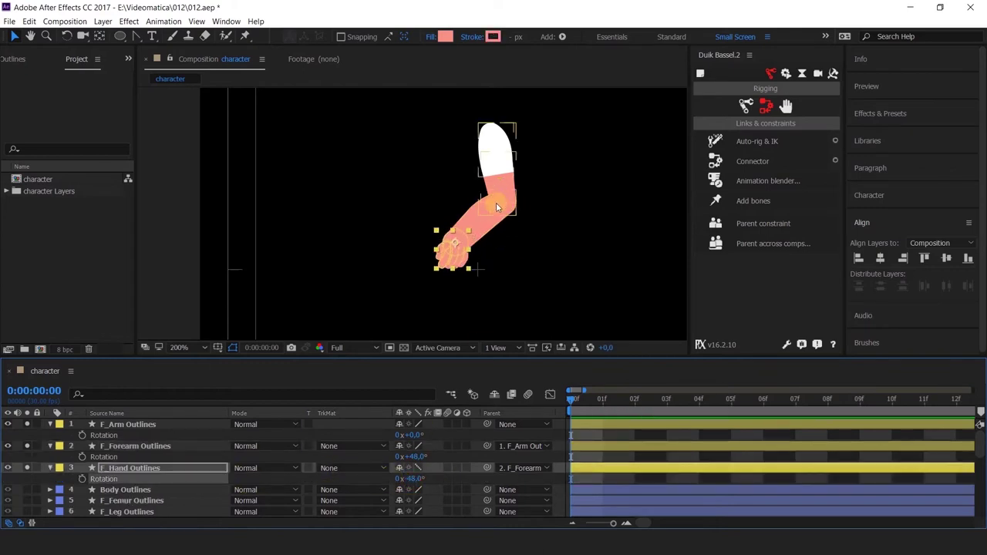
{"action": "key", "text": "/"}
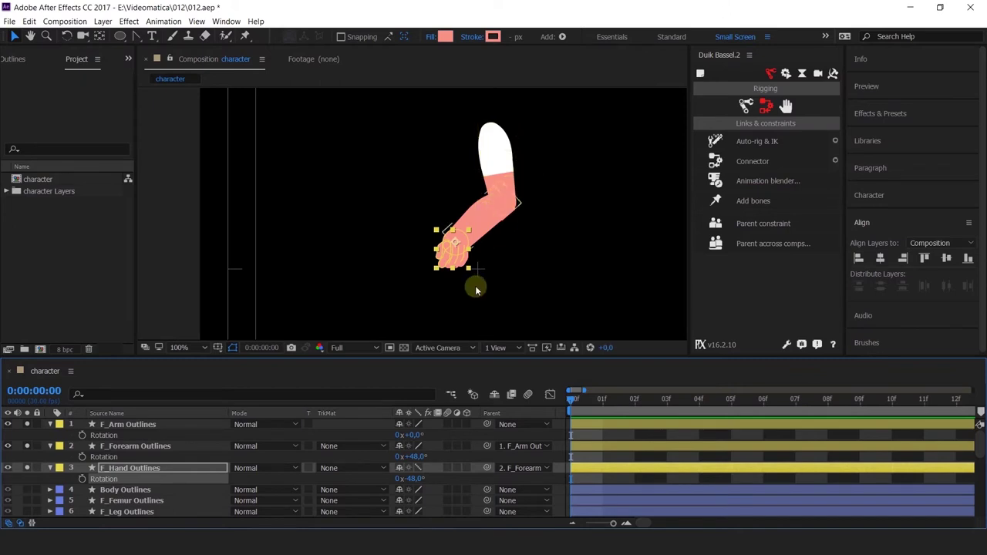
{"action": "key", "text": "ctrl+z"}
{"action": "key", "text": "ctrl+z"}
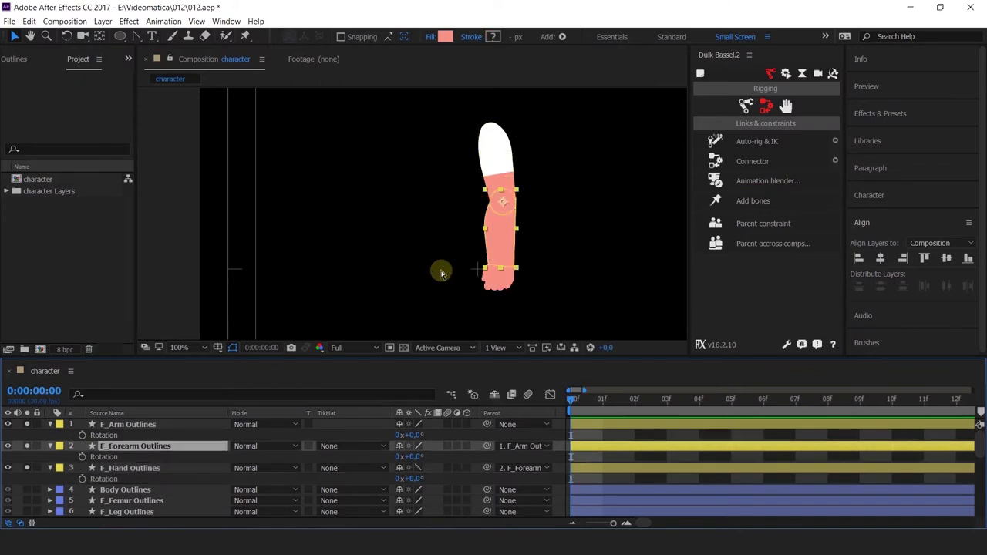
- Select the F_Arm, F_Forearm and F_Hand Outlines layers and apply Duik's Auto-rig & IK to them
{"action": "left_click", "coordinate": [127, 469]}
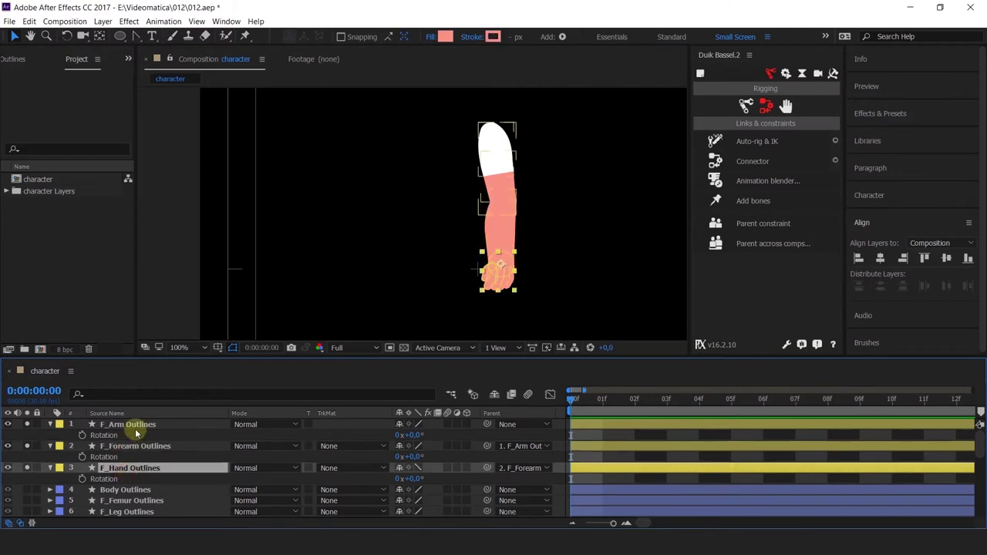
{"action": "left_click", "coordinate": [128, 425], "text": "shift"}
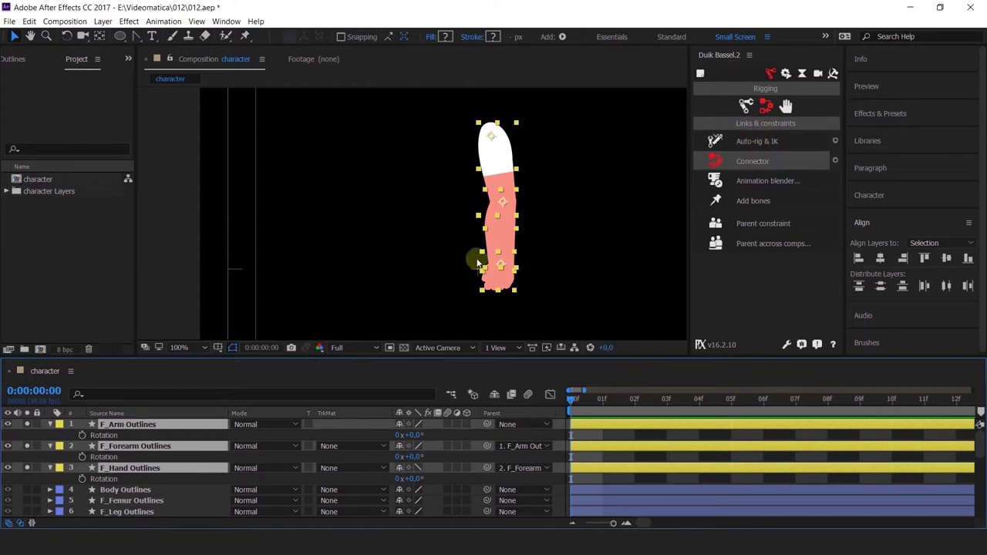
{"action": "left_click", "coordinate": [445, 101]}
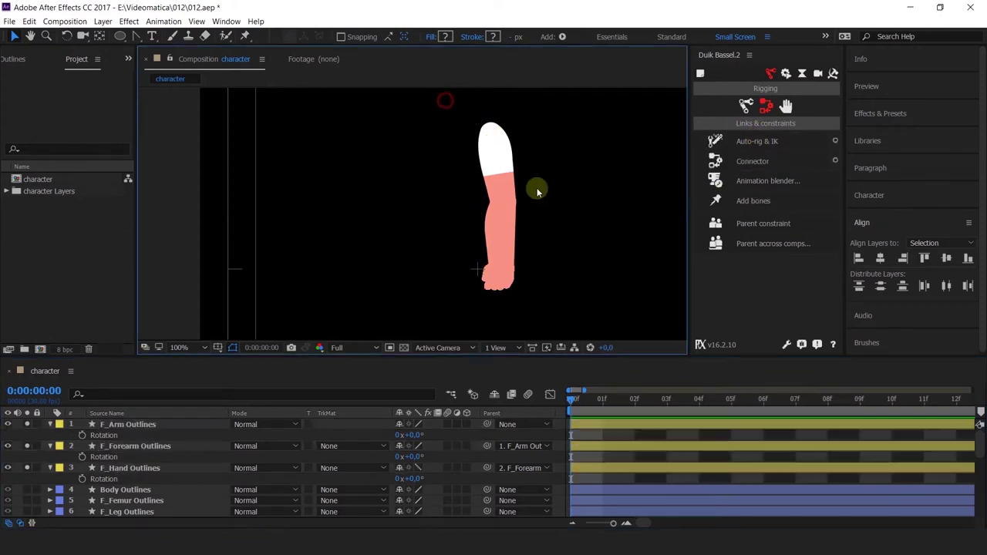
{"action": "left_click_drag", "start_coordinate": [443, 98], "coordinate": [579, 292]}
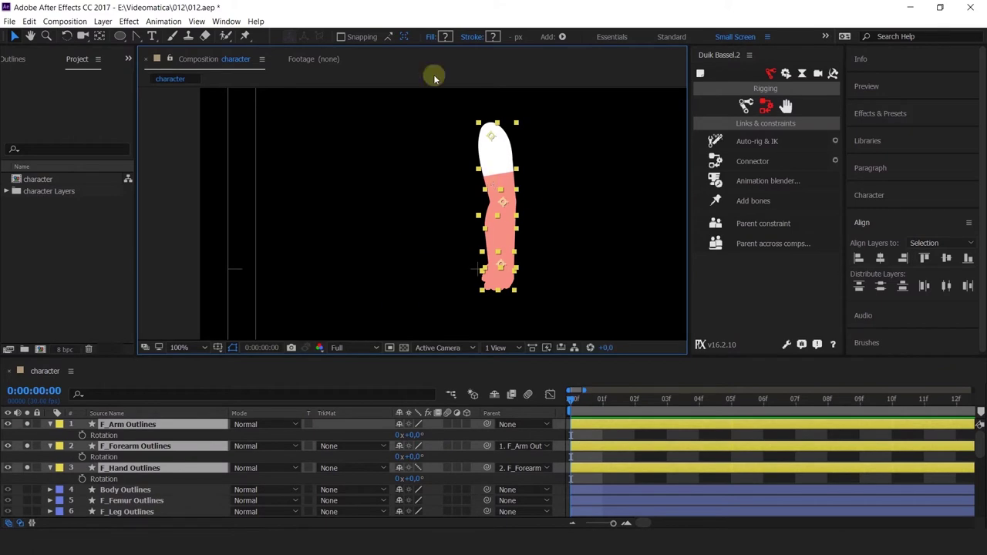
{"action": "left_click", "coordinate": [754, 145]}
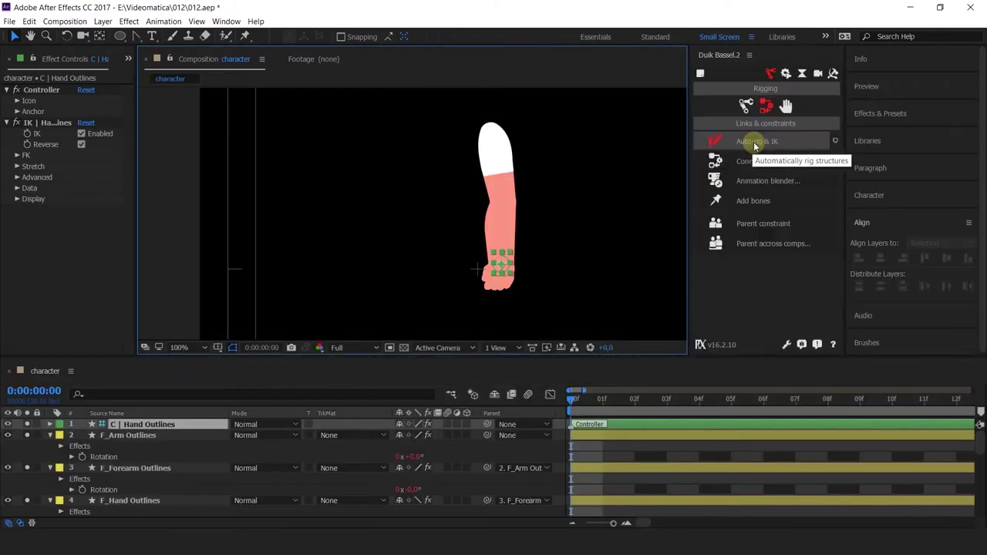
- Test the IK rig by moving the hand controller up and forward to bend the elbow, and reselect the controller
{"action": "left_click_drag", "start_coordinate": [502, 265], "coordinate": [457, 216]}
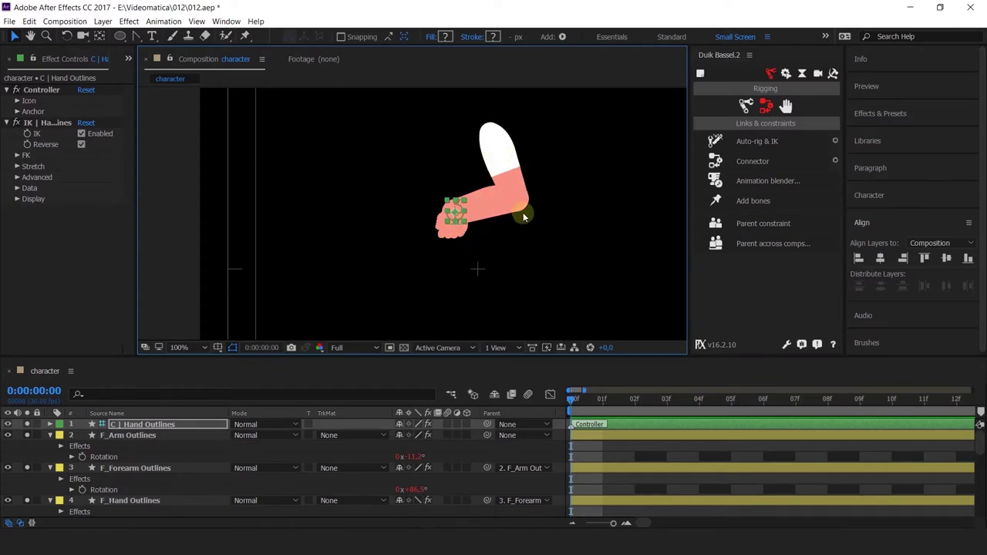
{"action": "left_click", "coordinate": [543, 224]}
{"action": "left_click", "coordinate": [512, 269]}
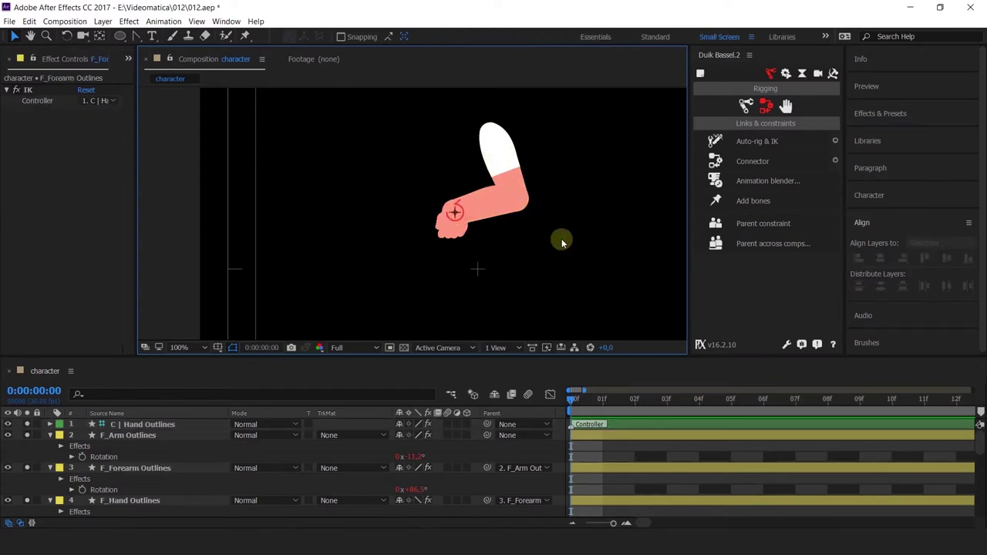
{"action": "left_click", "coordinate": [456, 216]}
{"action": "left_click", "coordinate": [441, 210]}
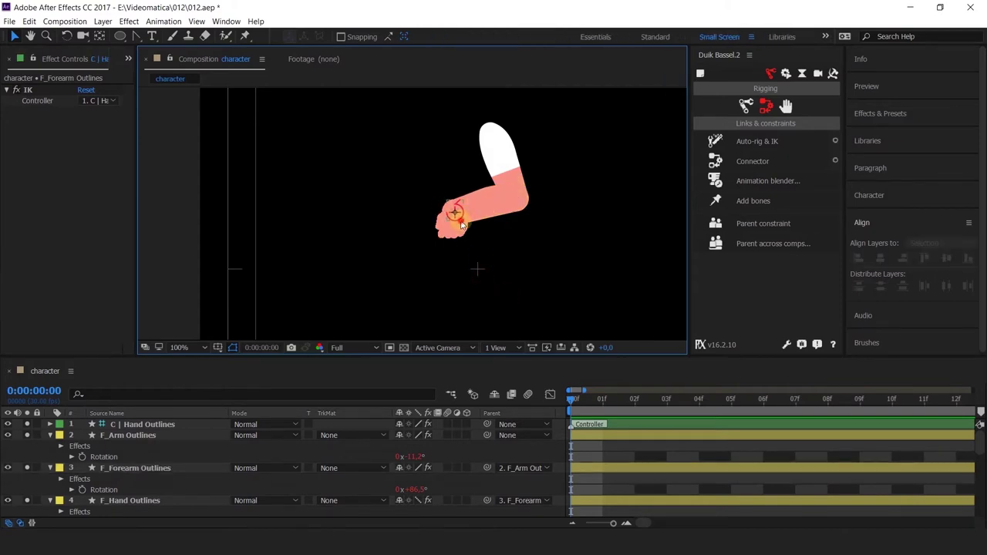
{"action": "left_click", "coordinate": [461, 223]}
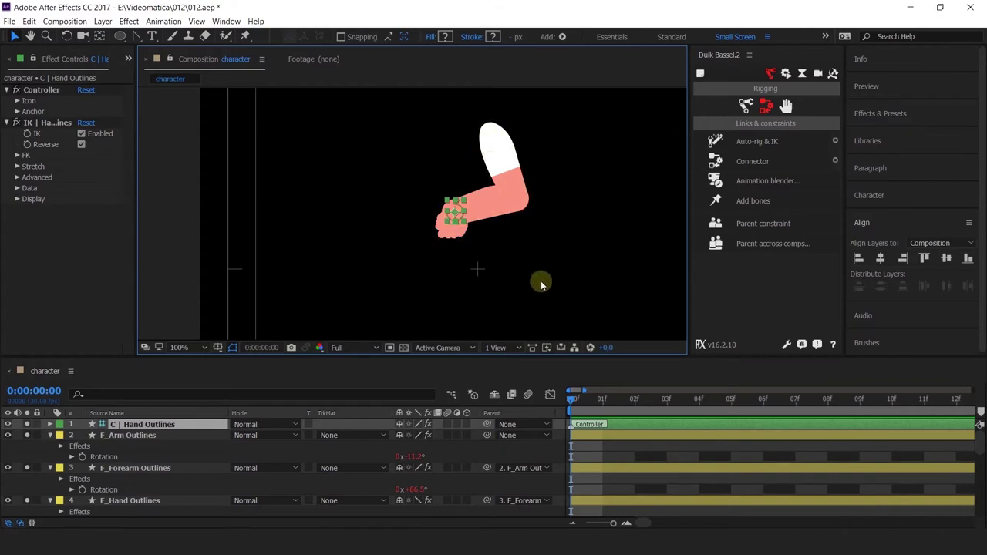
- Lower the hand controller to extend the arm, try moving the F_Arm Outlines layer, and select the controller again
{"action": "left_click_drag", "start_coordinate": [461, 207], "coordinate": [498, 260]}
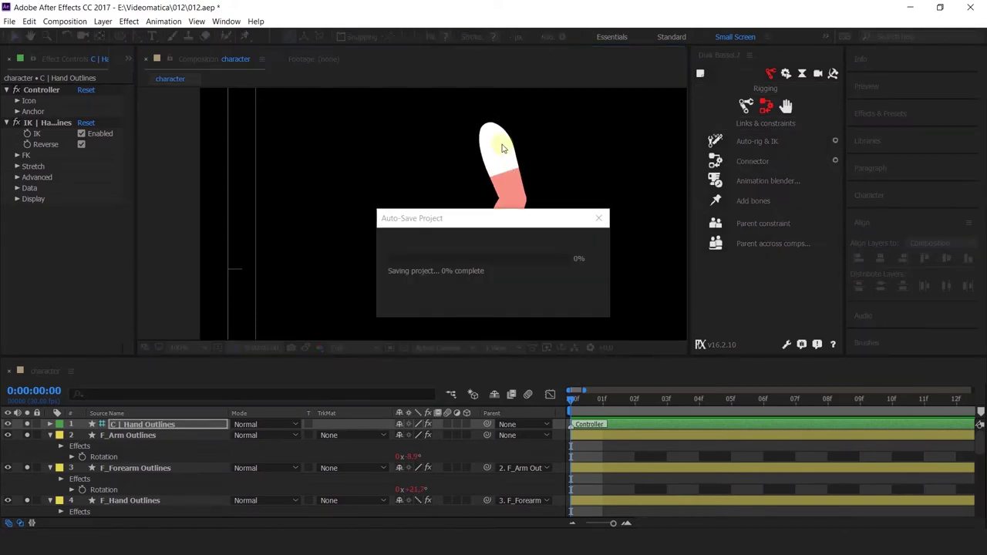
{"action": "left_click", "coordinate": [498, 142]}
{"action": "mouse_move", "coordinate": [497, 142]}
{"action": "left_mouse_down"}
{"action": "mouse_move", "coordinate": [494, 94]}
{"action": "mouse_move", "coordinate": [494, 146]}
{"action": "mouse_move", "coordinate": [483, 95]}
{"action": "mouse_move", "coordinate": [479, 138]}
{"action": "mouse_move", "coordinate": [494, 154]}
{"action": "mouse_move", "coordinate": [494, 129]}
{"action": "left_mouse_up"}
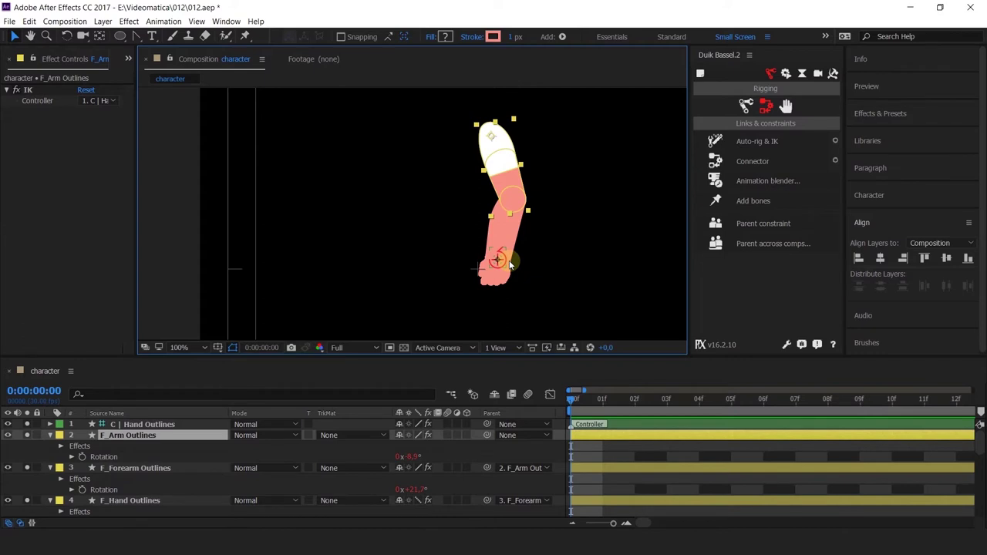
{"action": "left_click", "coordinate": [499, 260]}
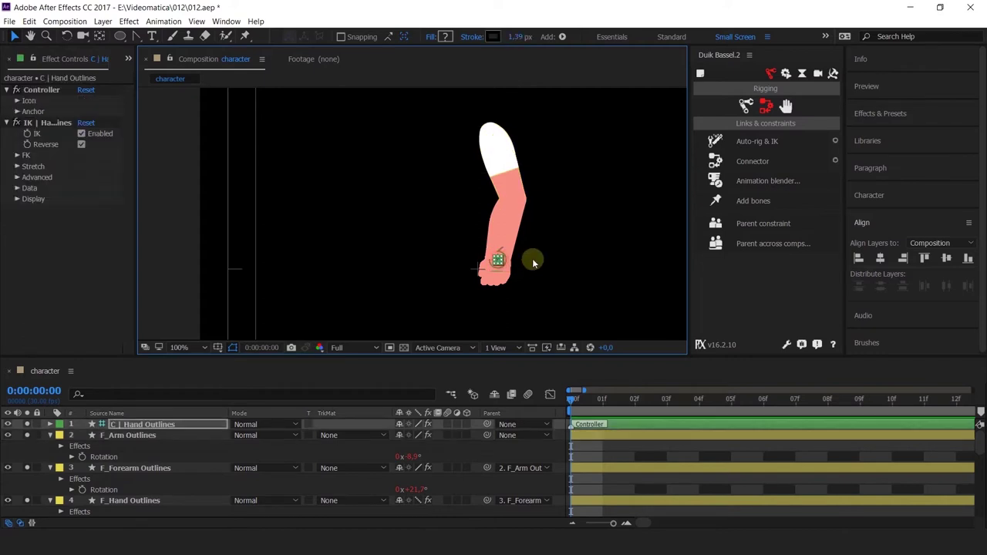
- Try swinging the arm straight behind the body with the hand controller, and undo that move
{"action": "scroll", "coordinate": [573, 269], "scroll_direction": "up", "scroll_amount": 5}
{"action": "scroll", "coordinate": [578, 265], "scroll_direction": "down", "scroll_amount": 5}
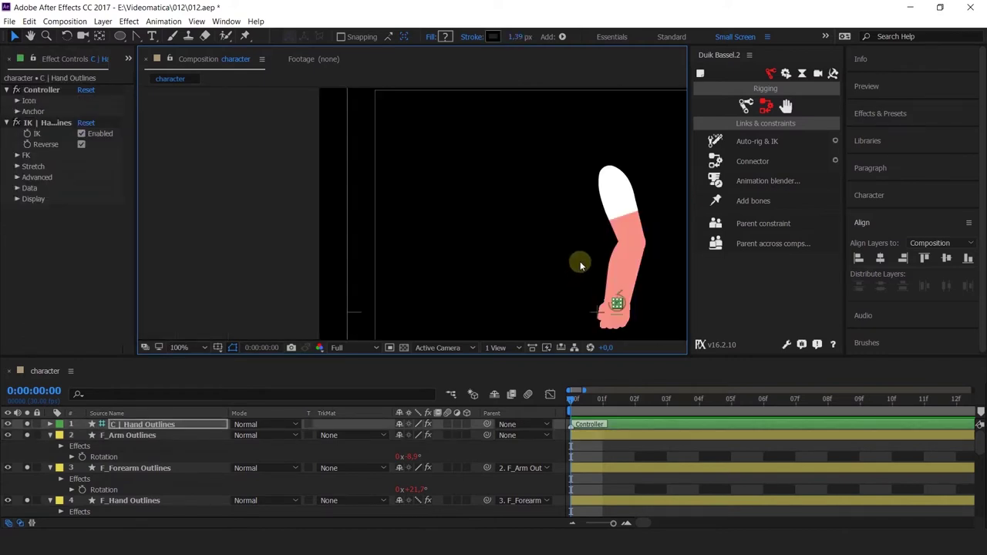
{"action": "left_click_drag", "start_coordinate": [461, 241], "coordinate": [517, 233]}
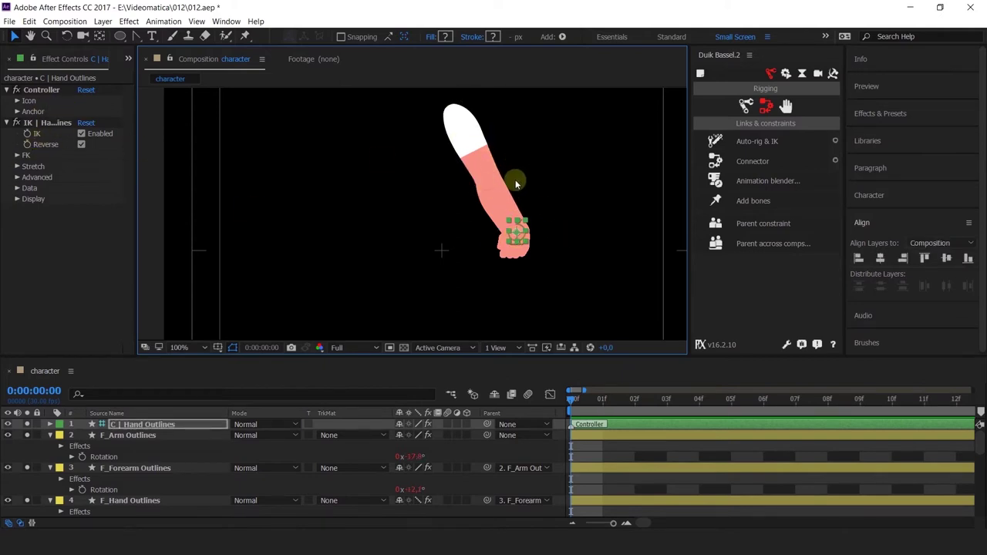
{"action": "key", "text": "ctrl+z"}
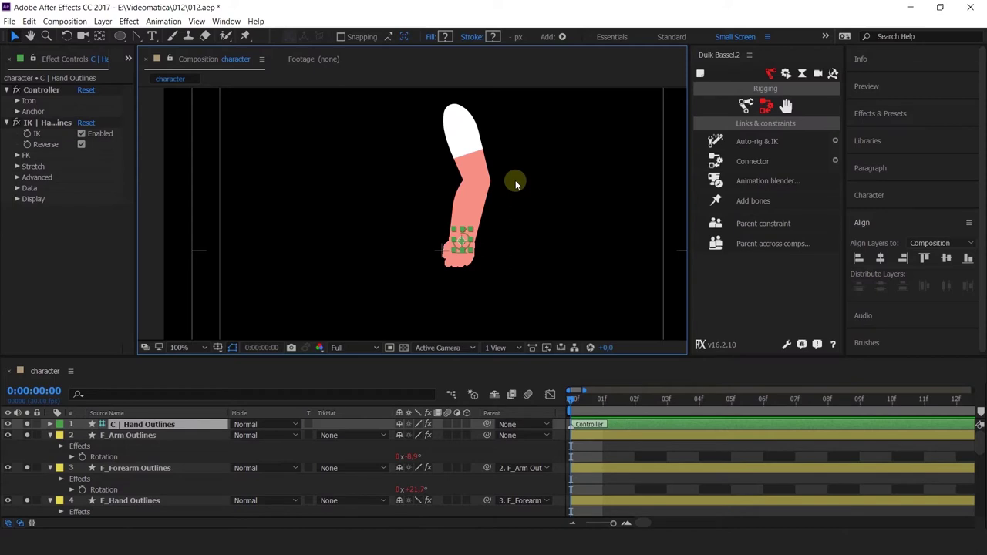
- Undo the remaining controller moves and the Auto-rig & IK on the arm layers
{"action": "left_click", "coordinate": [487, 267]}
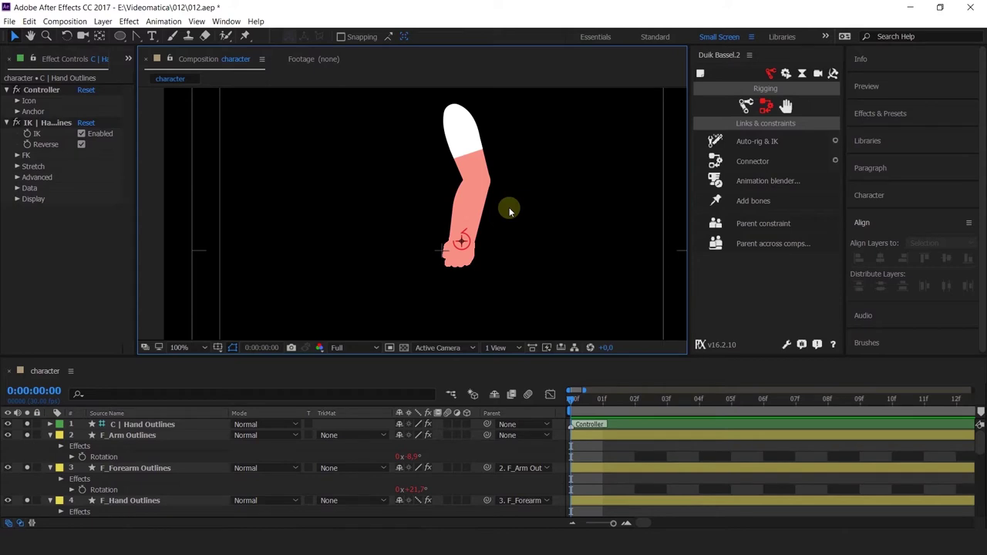
{"action": "key", "text": "ctrl+z"}
{"action": "key", "text": "ctrl+z"}
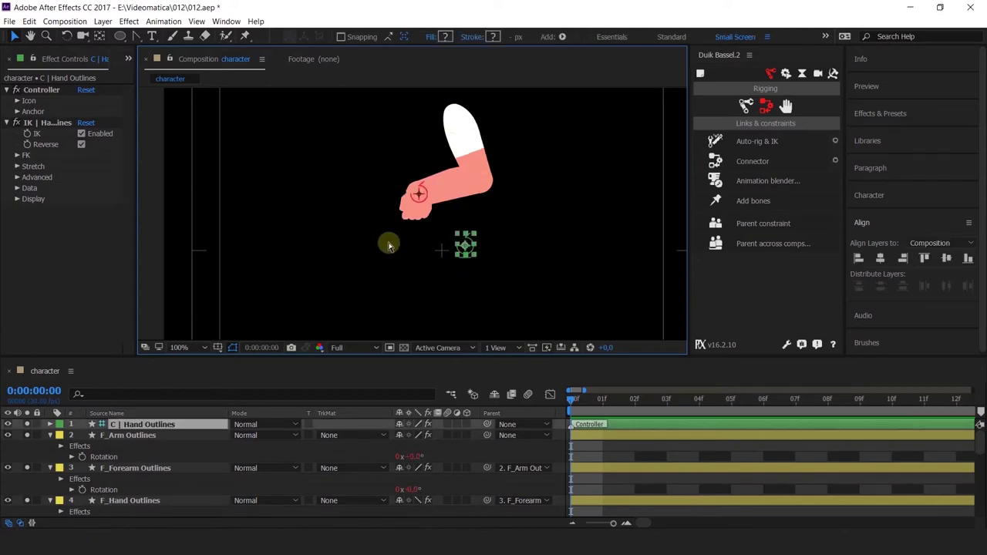
{"action": "key", "text": "ctrl+z"}
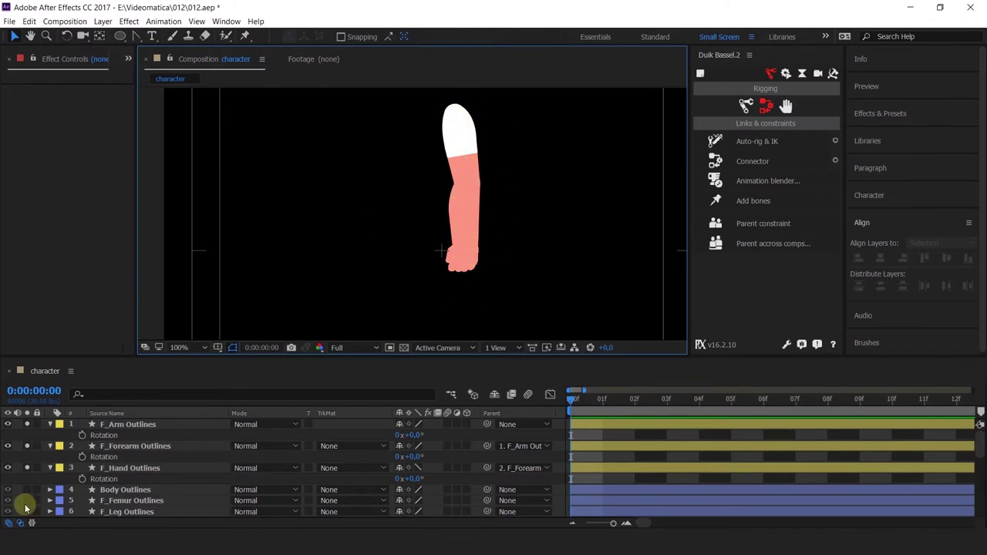
- Turn off solo for the F_Arm, F_Forearm and F_Hand Outlines layers
{"action": "left_click", "coordinate": [27, 424]}
{"action": "left_click", "coordinate": [27, 446]}
{"action": "left_click", "coordinate": [27, 469]}
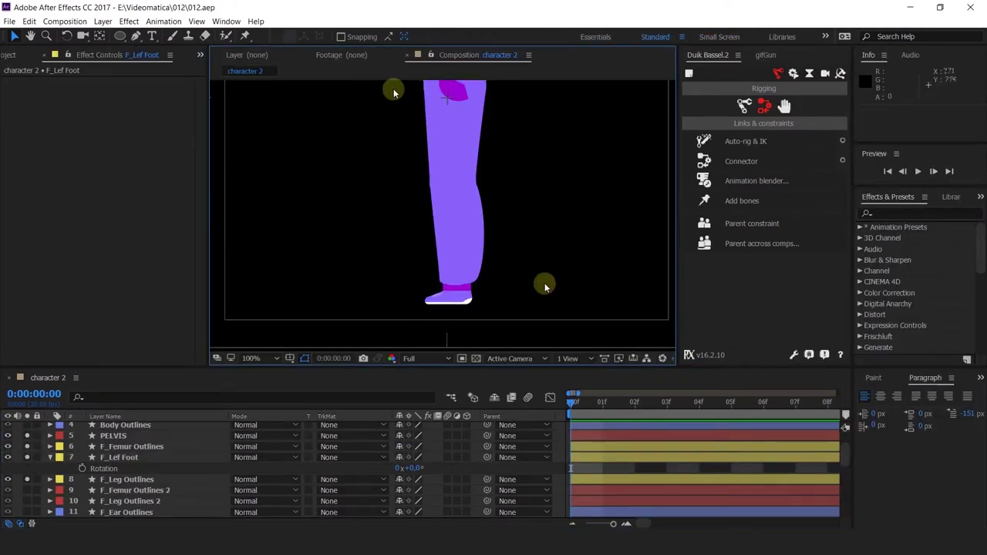
{"action": "left_click", "coordinate": [448, 159]}
{"action": "left_click_drag", "start_coordinate": [551, 177], "coordinate": [542, 202]}
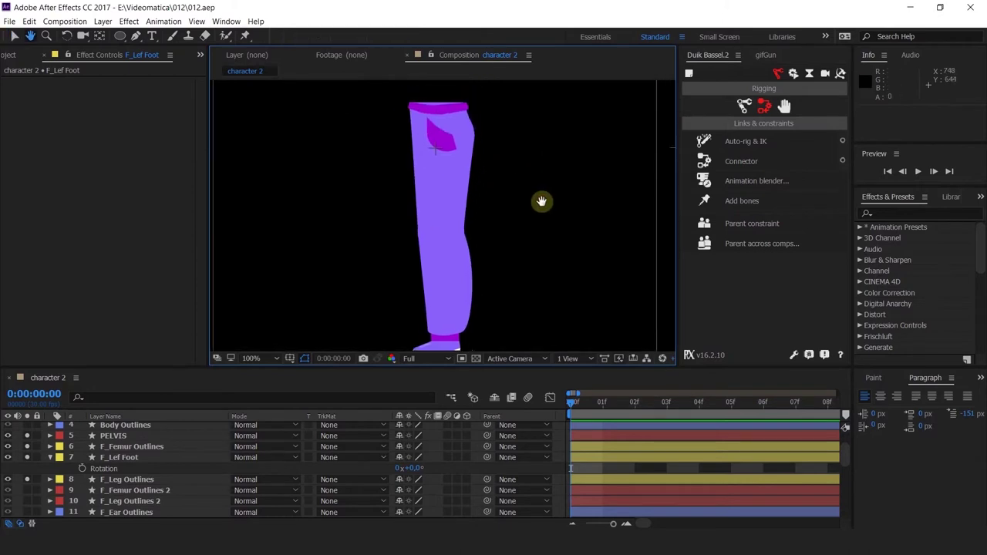
- Examine the soloed front leg from the pelvis down to the foot
{"action": "left_click", "coordinate": [446, 140]}
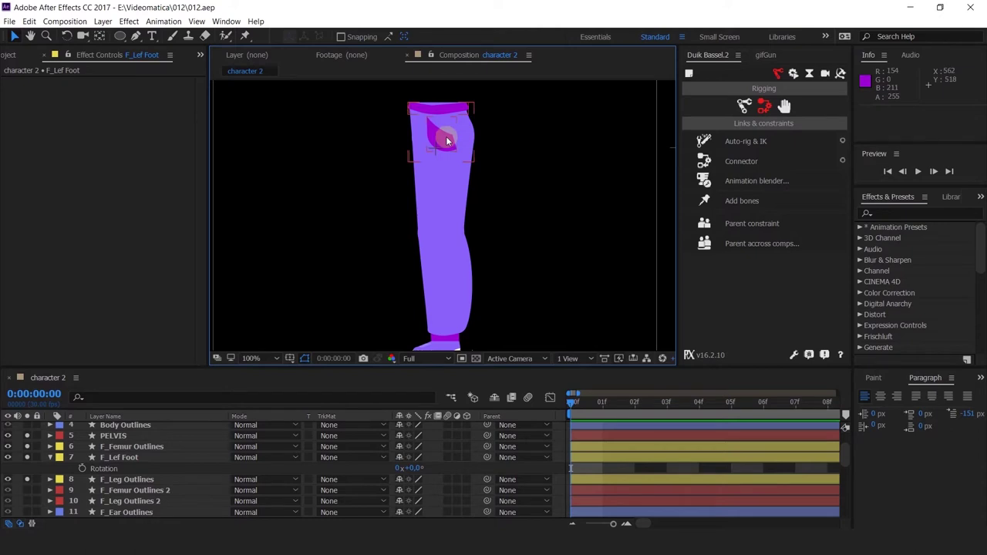
{"action": "left_click_drag", "start_coordinate": [446, 136], "coordinate": [445, 103]}
{"action": "left_click", "coordinate": [446, 150]}
{"action": "left_click", "coordinate": [452, 293]}
{"action": "left_click", "coordinate": [506, 259]}
{"action": "left_click_drag", "start_coordinate": [507, 259], "coordinate": [533, 162]}
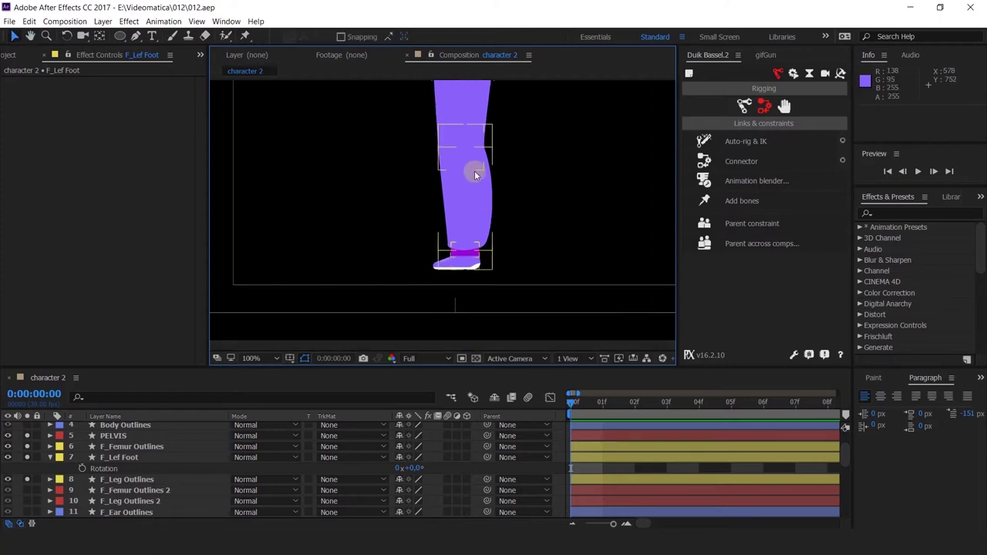
{"action": "key", "text": "h"}
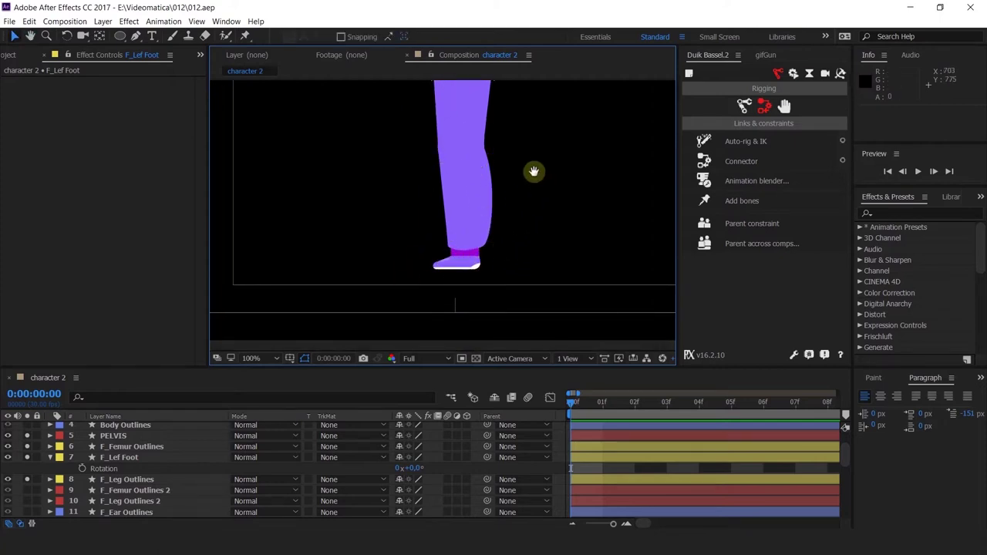
{"action": "left_click_drag", "start_coordinate": [533, 172], "coordinate": [516, 249]}
{"action": "key", "text": "v"}
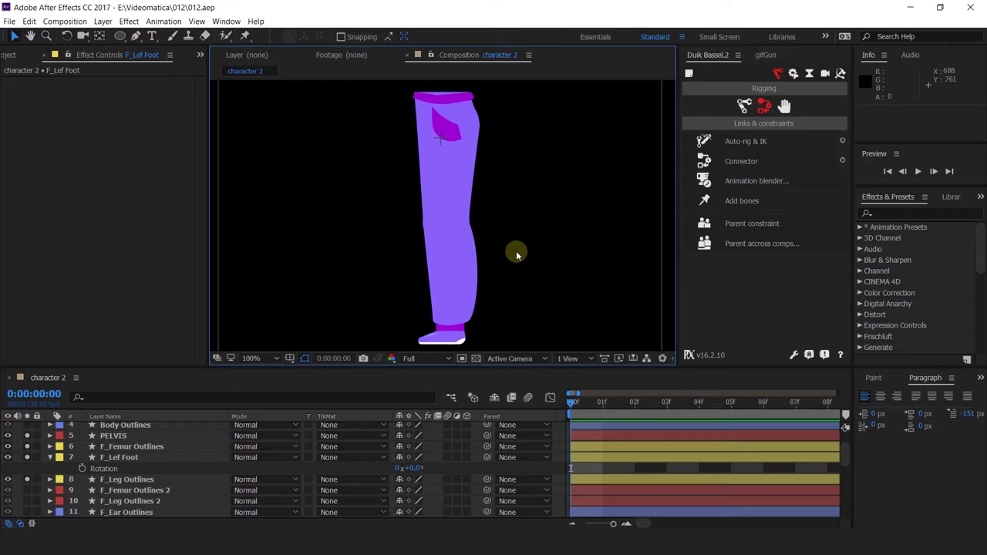
- Inspect the PELVIS, F_Femur Outlines and F_Leg Outlines shapes and their circular overlaps at the hip, knee and ankle
{"action": "left_click", "coordinate": [469, 117]}
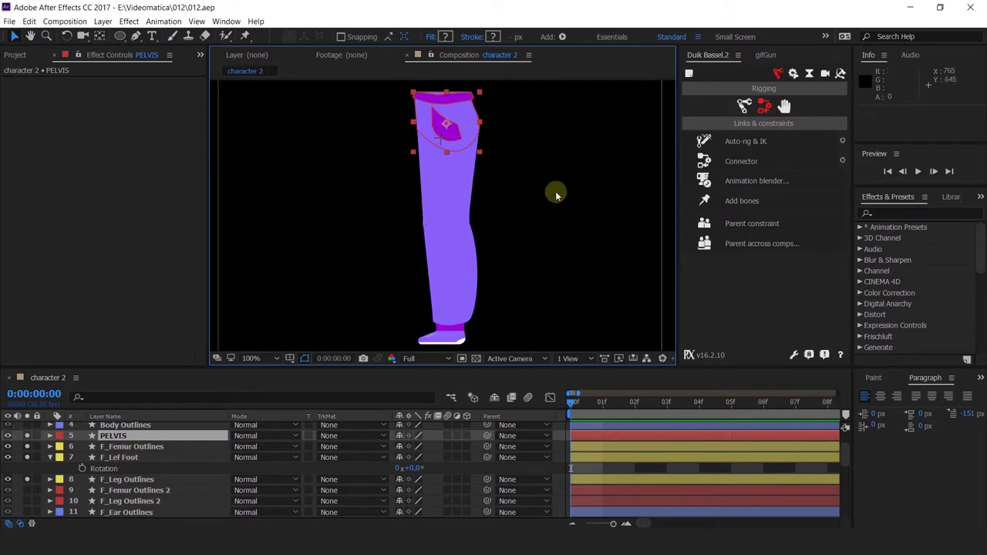
{"action": "left_click", "coordinate": [158, 447], "text": "ctrl"}
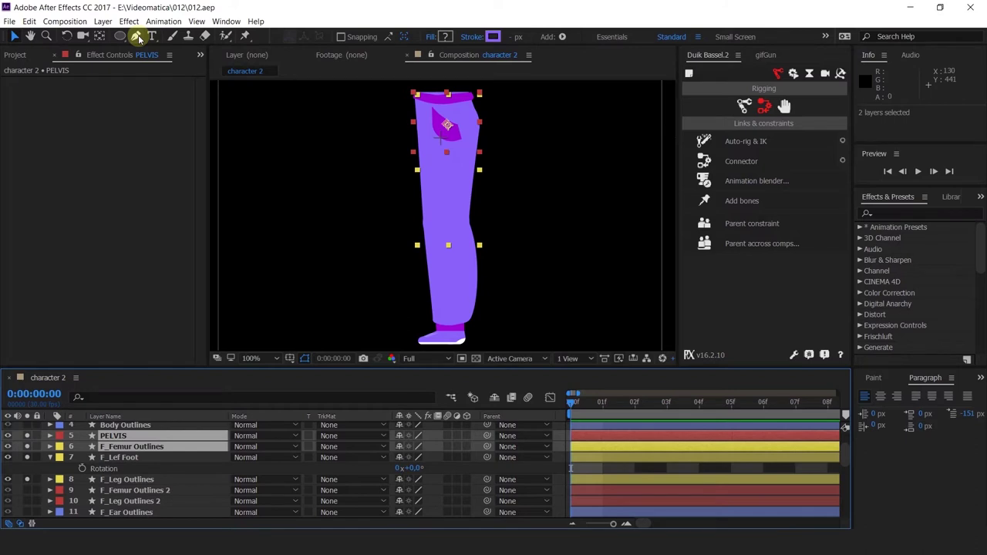
{"action": "left_click", "coordinate": [147, 458]}
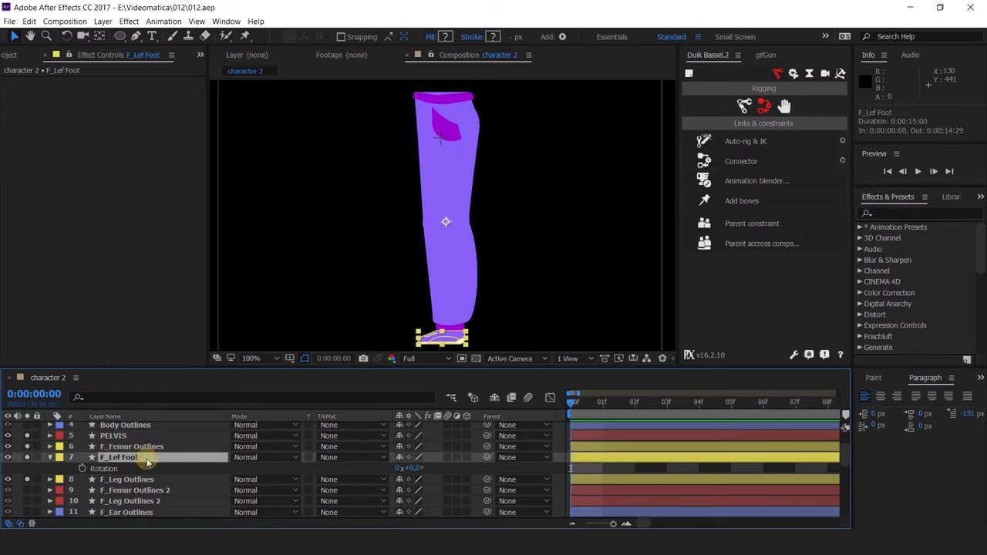
{"action": "left_click", "coordinate": [463, 120]}
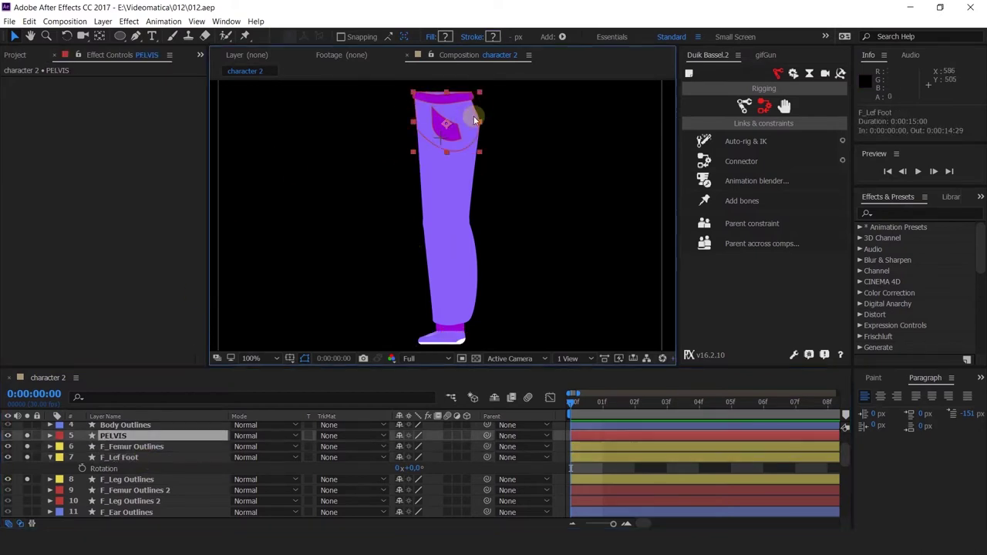
{"action": "left_click", "coordinate": [451, 185]}
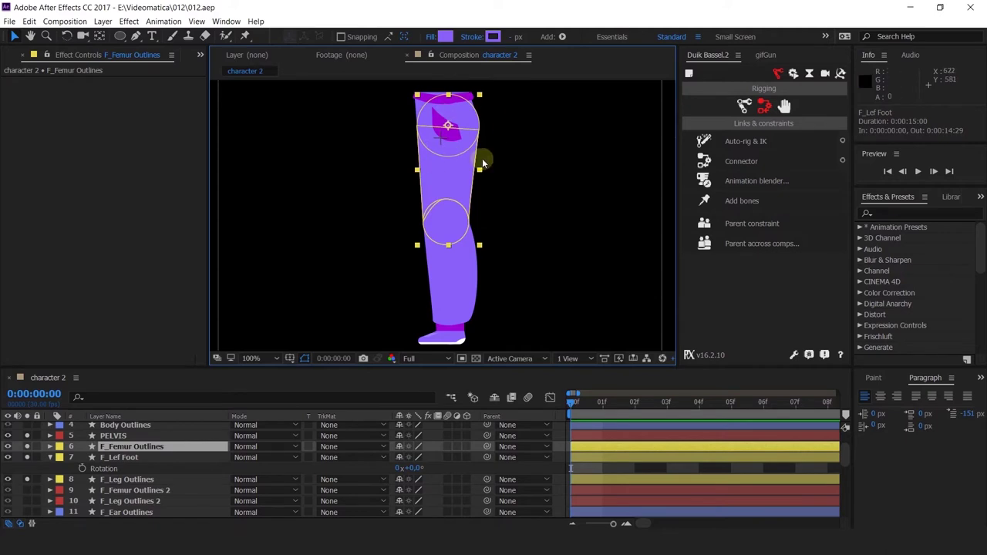
{"action": "left_click_drag", "start_coordinate": [509, 227], "coordinate": [421, 229]}
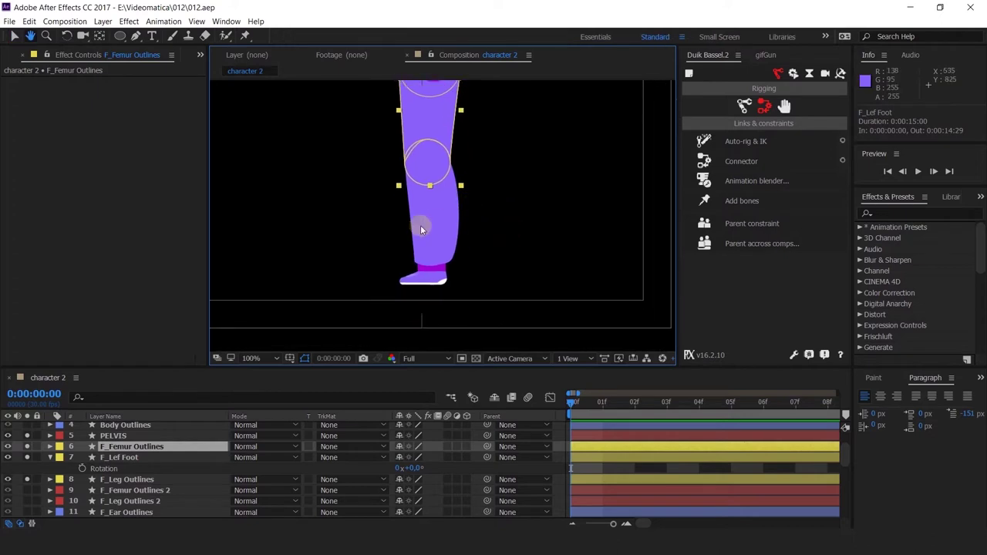
{"action": "left_click", "coordinate": [421, 229]}
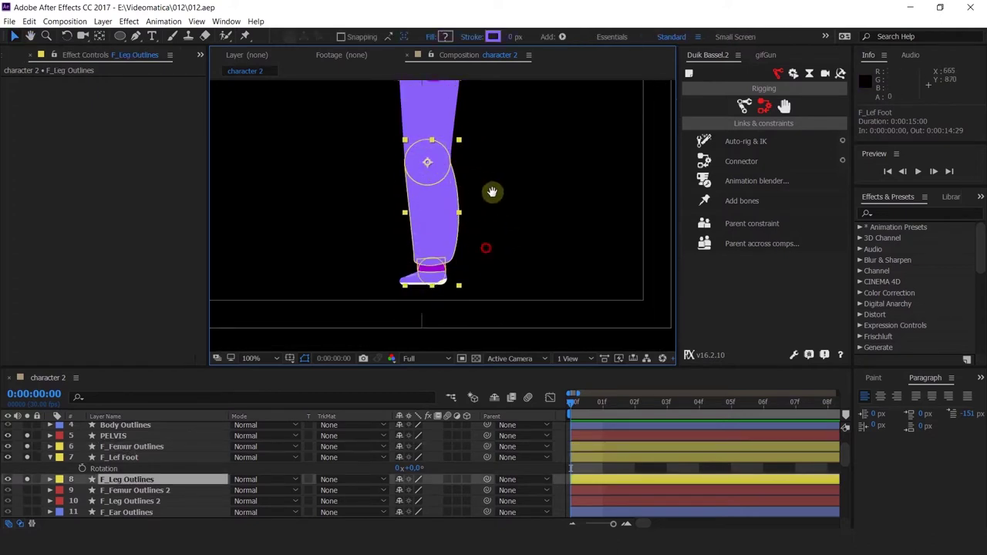
{"action": "scroll", "coordinate": [456, 206], "scroll_direction": "up", "scroll_amount": 6}
{"action": "scroll", "coordinate": [441, 216], "scroll_direction": "down", "scroll_amount": 2}
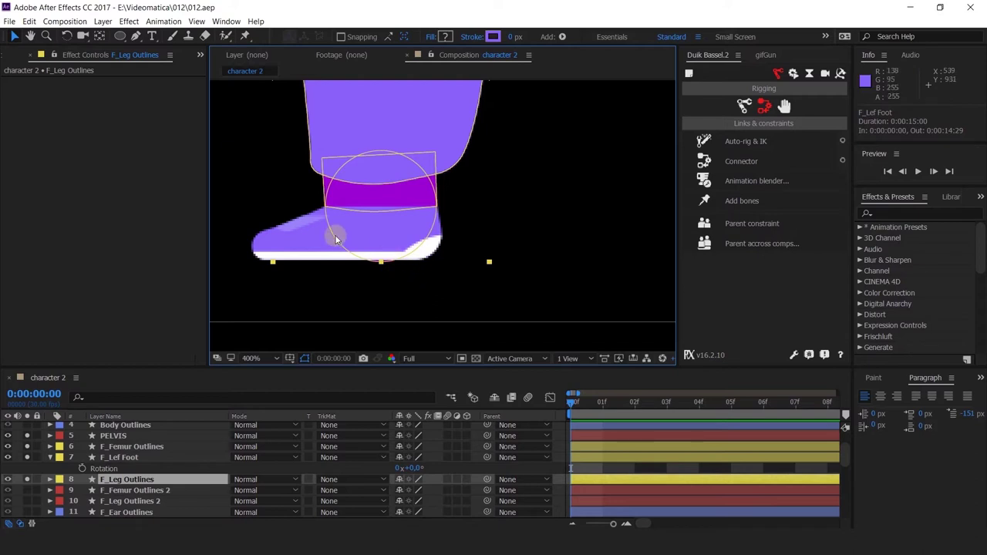
- Check how the F_Lef Foot layer covers the ankle, and compare the PELVIS and F_Femur Outlines shapes at the hip
{"action": "left_click", "coordinate": [278, 238]}
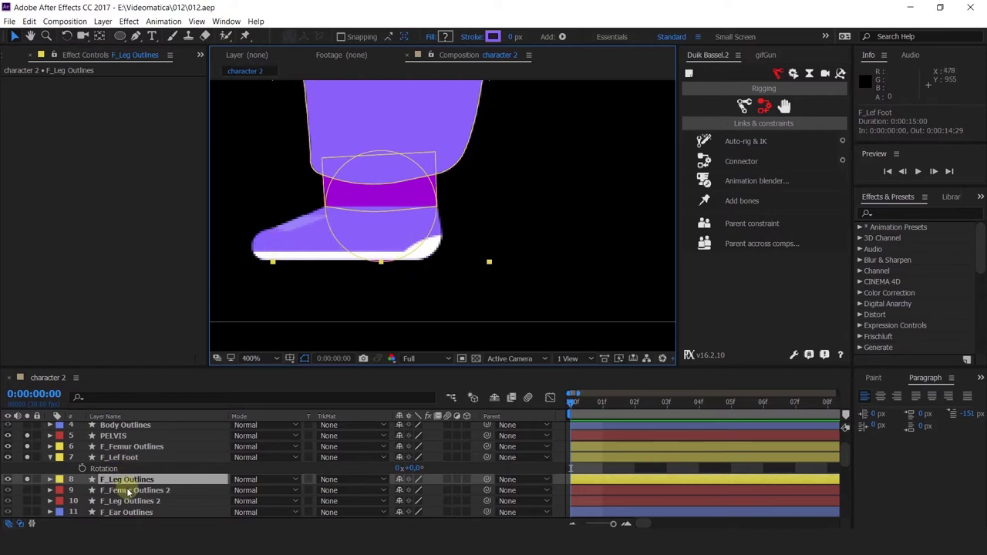
{"action": "left_click", "coordinate": [131, 490]}
{"action": "left_click", "coordinate": [339, 235]}
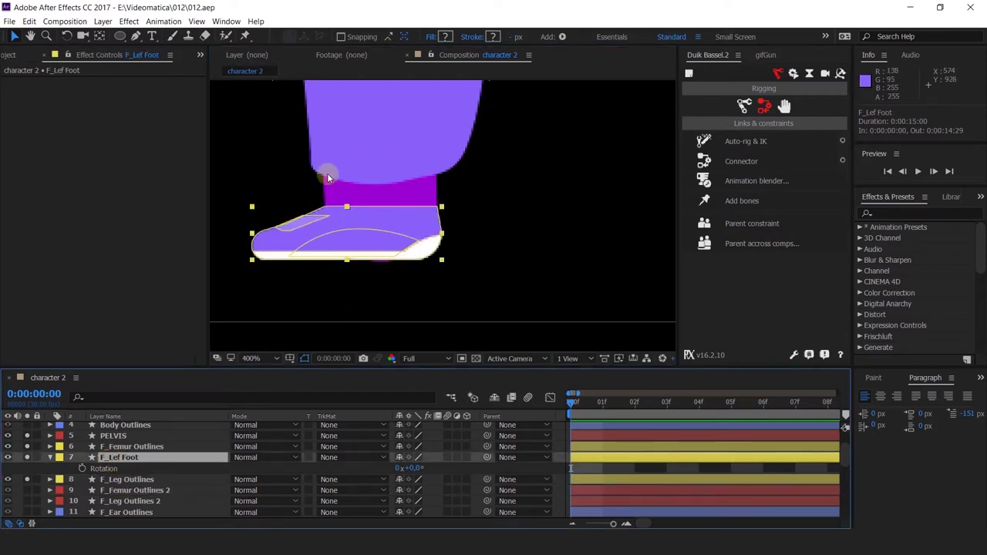
{"action": "scroll", "coordinate": [430, 195], "scroll_direction": "down", "scroll_amount": 4}
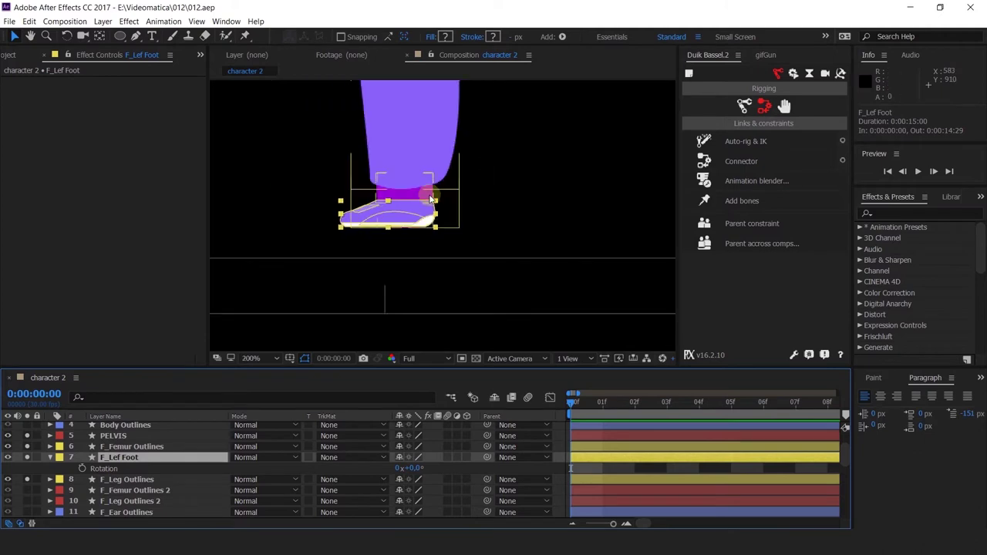
{"action": "left_click_drag", "start_coordinate": [485, 198], "coordinate": [489, 265]}
{"action": "left_click", "coordinate": [469, 216]}
{"action": "left_click", "coordinate": [456, 254]}
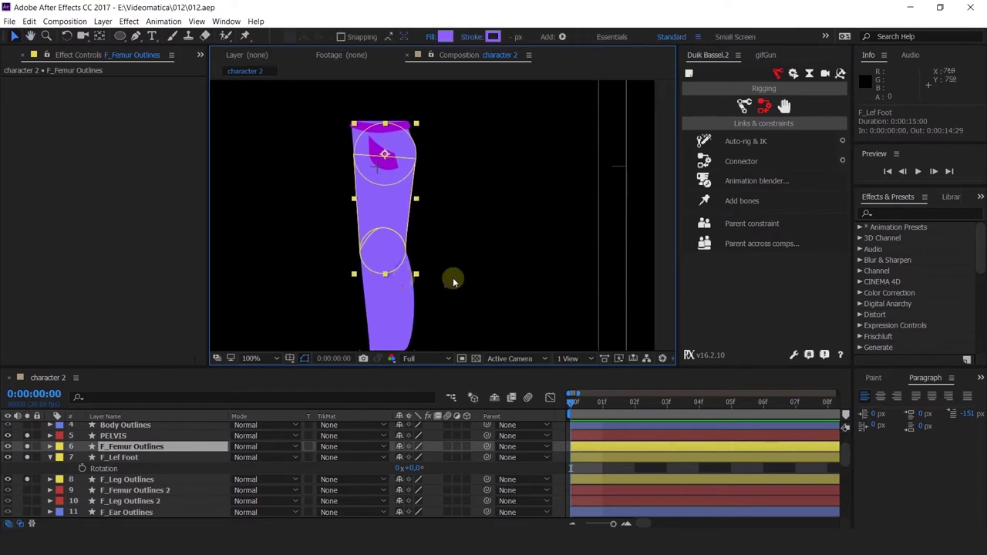
{"action": "left_click", "coordinate": [367, 126]}
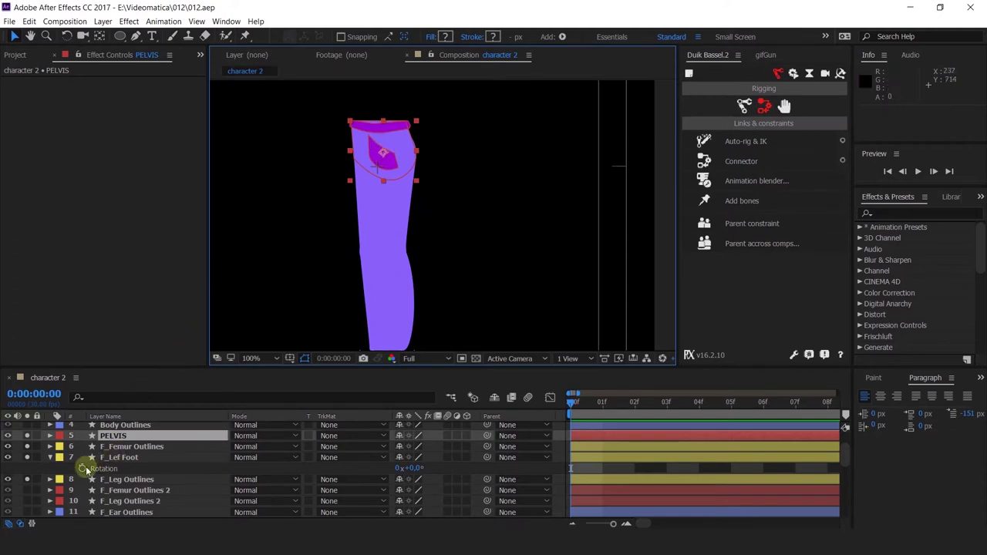
{"action": "left_click", "coordinate": [381, 208]}
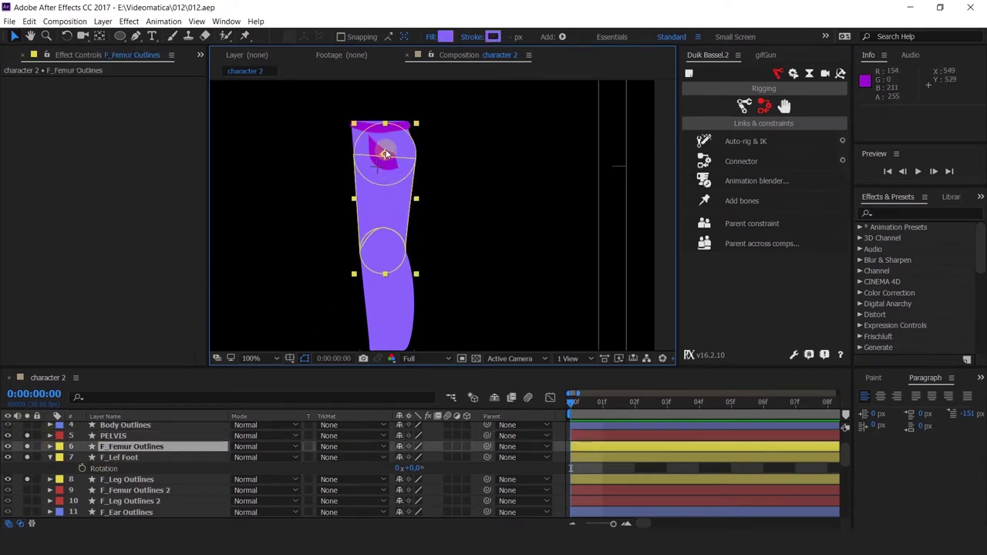
- Try nudging the F_Femur Outlines anchor point at the hip circle's centre, and undo the change
{"action": "scroll", "coordinate": [390, 157], "scroll_direction": "up", "scroll_amount": 1}
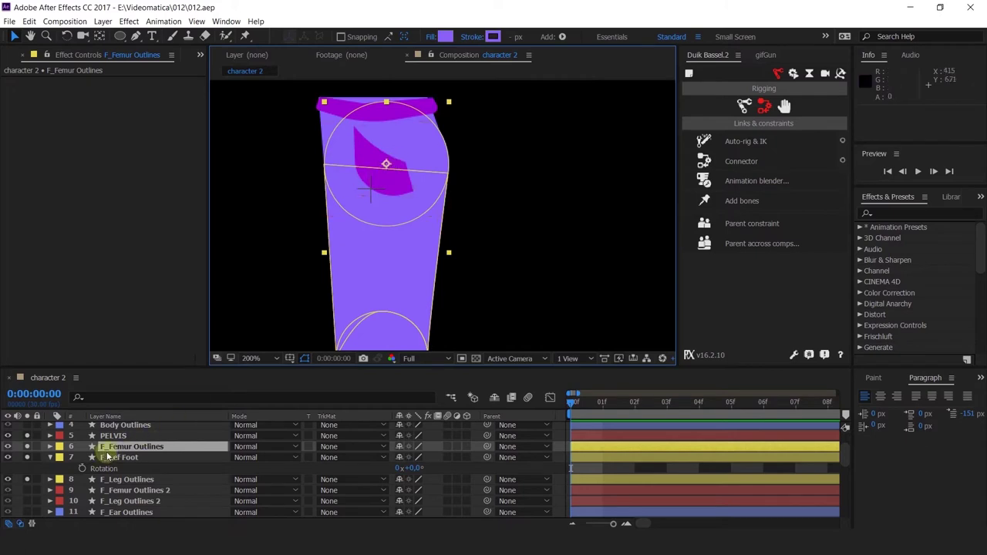
{"action": "left_click", "coordinate": [389, 162]}
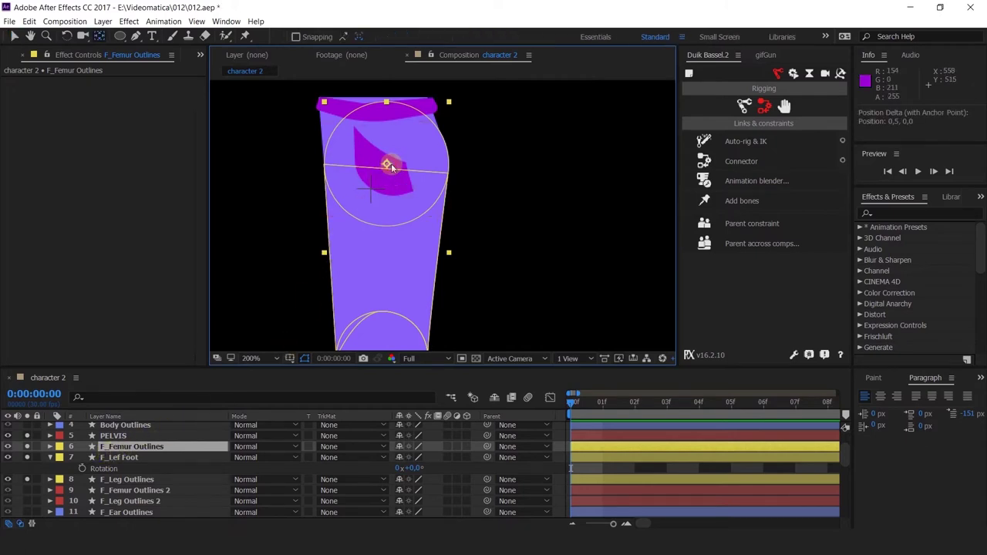
{"action": "left_click_drag", "start_coordinate": [393, 159], "coordinate": [388, 166]}
{"action": "key", "text": "ctrl+z"}
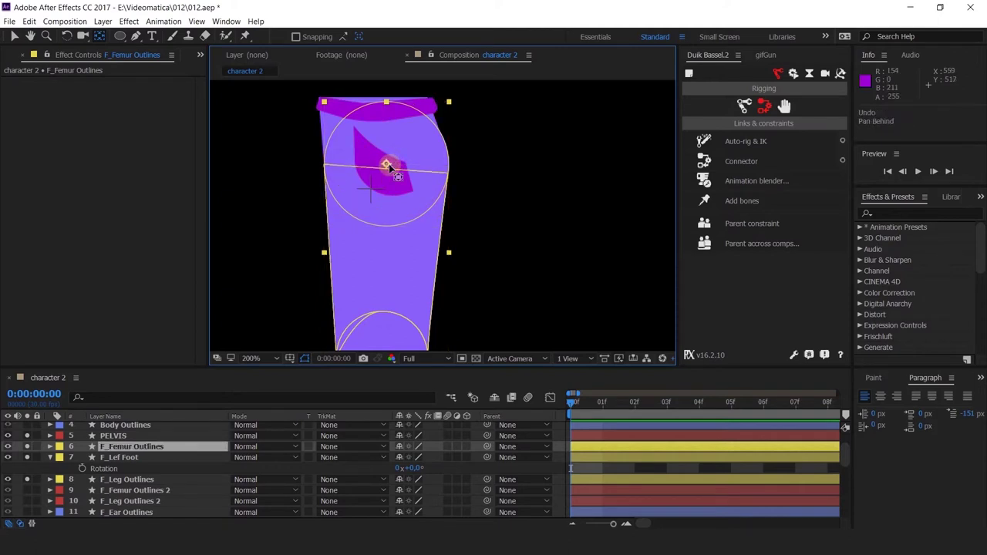
- Centre the F_Leg Outlines anchor point on the knee circle, and turn solo back on for F_Femur Outlines
{"action": "key", "text": "h"}
{"action": "left_click_drag", "start_coordinate": [511, 286], "coordinate": [496, 210]}
{"action": "scroll", "coordinate": [495, 209], "scroll_direction": "down", "scroll_amount": 3}
{"action": "left_click", "coordinate": [410, 260]}
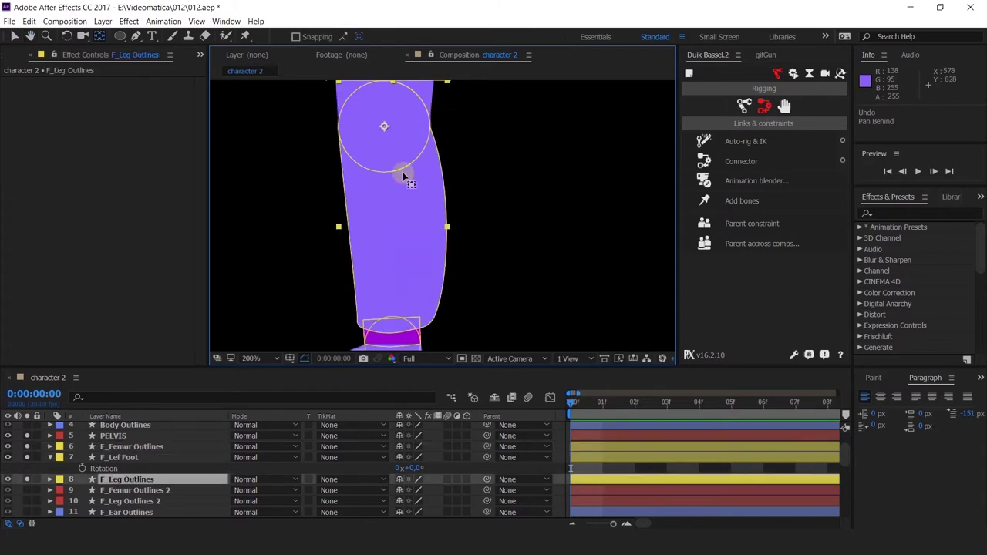
{"action": "scroll", "coordinate": [404, 172], "scroll_direction": "up", "scroll_amount": 3}
{"action": "key", "text": "y"}
{"action": "mouse_move", "coordinate": [357, 207]}
{"action": "left_mouse_down"}
{"action": "mouse_move", "coordinate": [347, 205]}
{"action": "mouse_move", "coordinate": [355, 208]}
{"action": "left_mouse_up"}
{"action": "key", "text": "ctrl+z"}
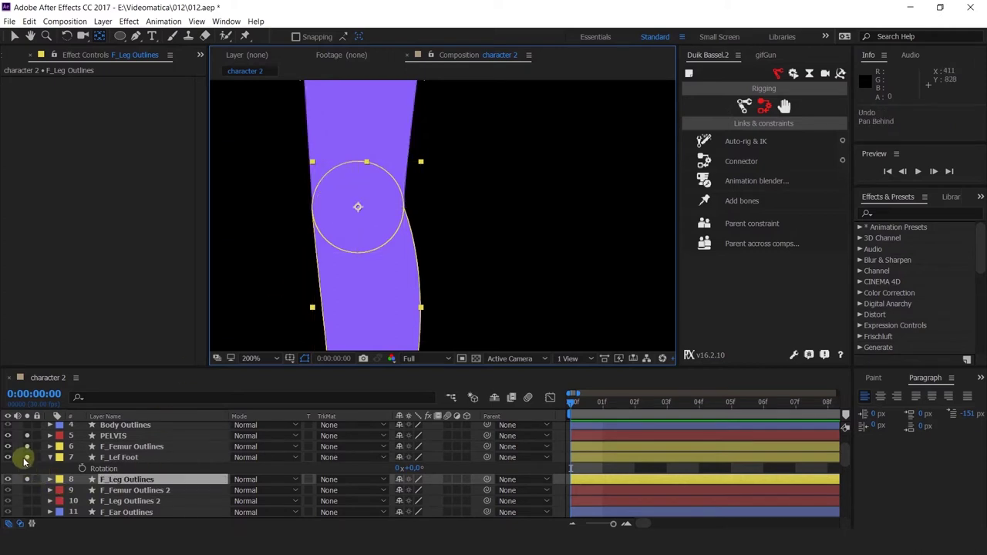
{"action": "key", "text": "ctrl+z"}
{"action": "mouse_move", "coordinate": [355, 205]}
{"action": "left_mouse_down"}
{"action": "mouse_move", "coordinate": [352, 183]}
{"action": "mouse_move", "coordinate": [357, 212]}
{"action": "mouse_move", "coordinate": [346, 199]}
{"action": "mouse_move", "coordinate": [360, 196]}
{"action": "mouse_move", "coordinate": [358, 208]}
{"action": "left_mouse_up"}
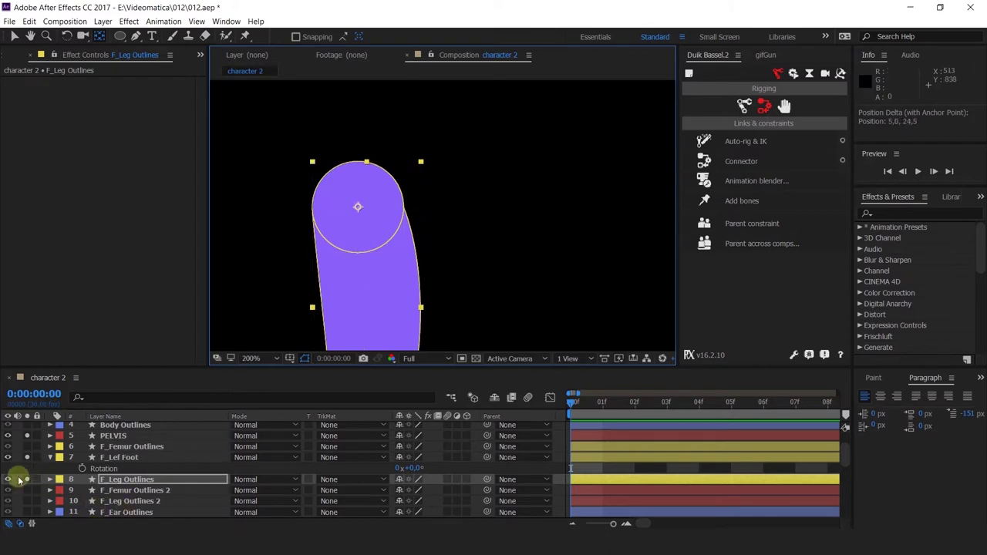
{"action": "left_click", "coordinate": [31, 452]}
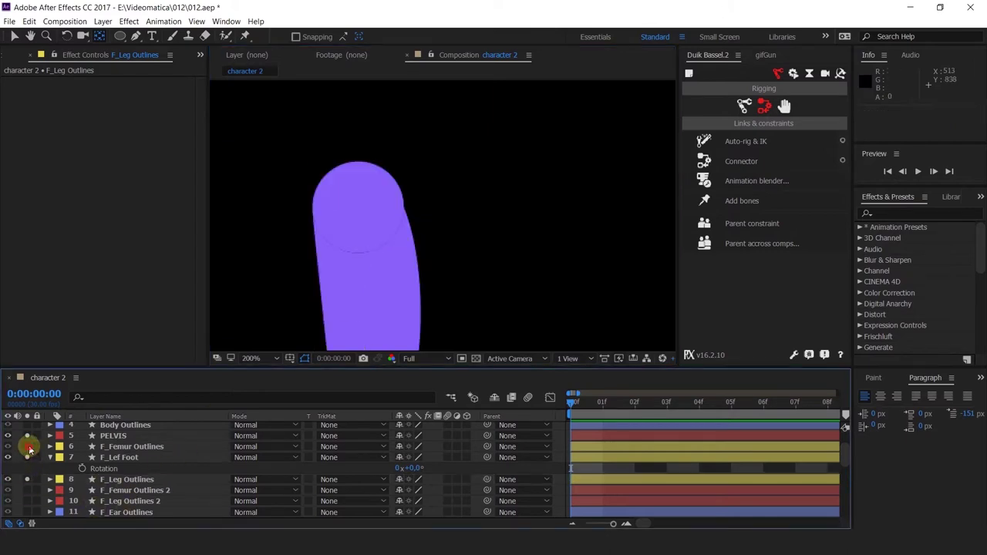
- Move the F_Lef Foot layer's anchor point from the knee to the centre of the ankle joint
{"action": "scroll", "coordinate": [457, 294], "scroll_direction": "down", "scroll_amount": 10}
{"action": "left_click", "coordinate": [406, 258]}
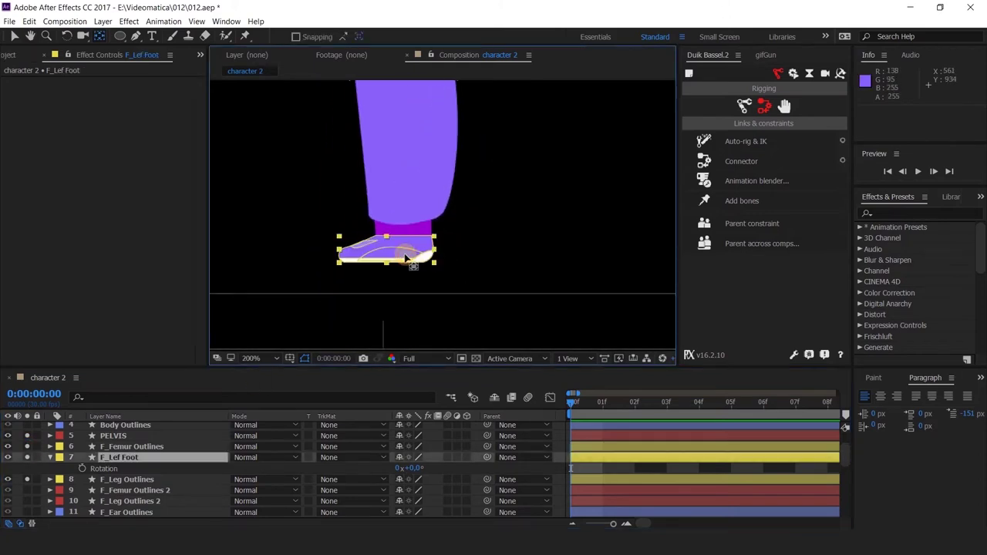
{"action": "key", "text": "y"}
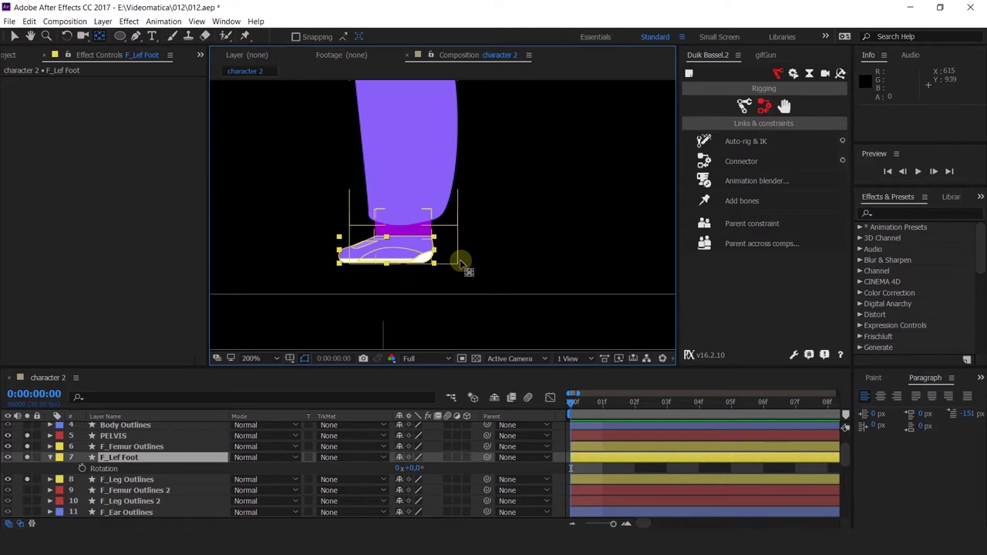
{"action": "scroll", "coordinate": [430, 206], "scroll_direction": "down", "scroll_amount": 3}
{"action": "scroll", "coordinate": [430, 208], "scroll_direction": "up", "scroll_amount": 3}
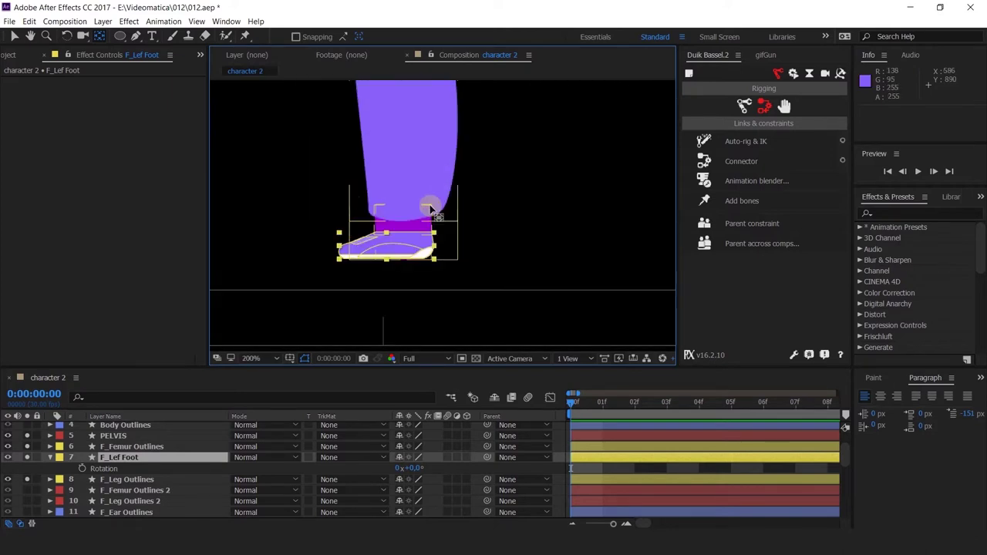
{"action": "scroll", "coordinate": [432, 204], "scroll_direction": "down", "scroll_amount": 4}
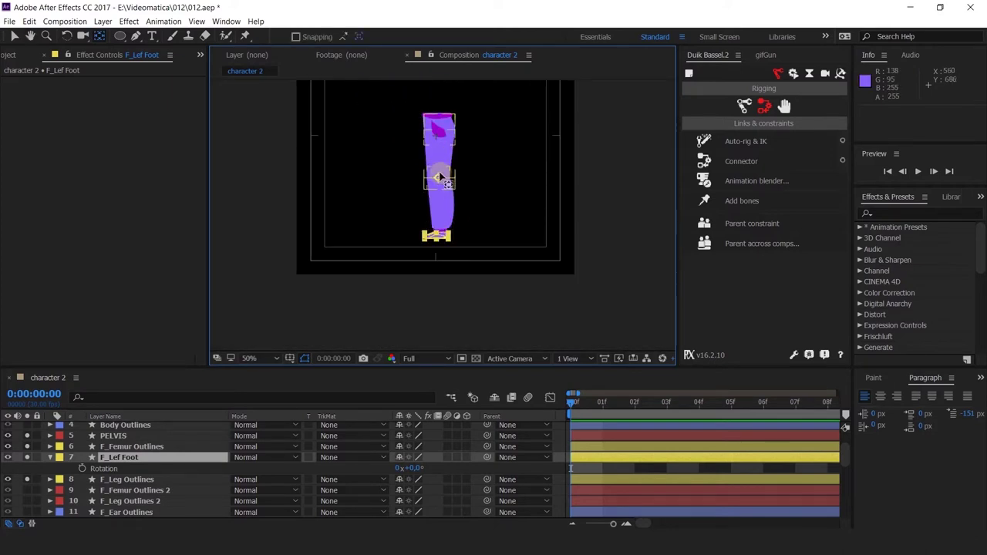
{"action": "left_click_drag", "start_coordinate": [439, 179], "coordinate": [513, 224]}
{"action": "scroll", "coordinate": [438, 231], "scroll_direction": "up", "scroll_amount": 2}
{"action": "scroll", "coordinate": [437, 235], "scroll_direction": "up", "scroll_amount": 2}
{"action": "scroll", "coordinate": [463, 247], "scroll_direction": "up", "scroll_amount": 1}
{"action": "scroll", "coordinate": [460, 248], "scroll_direction": "down", "scroll_amount": 1}
{"action": "scroll", "coordinate": [540, 221], "scroll_direction": "down", "scroll_amount": 2}
- Select the F_Femur Outlines, F_Lef Foot and F_Leg Outlines layers together to review the leg's parts
{"action": "left_click", "coordinate": [116, 479]}
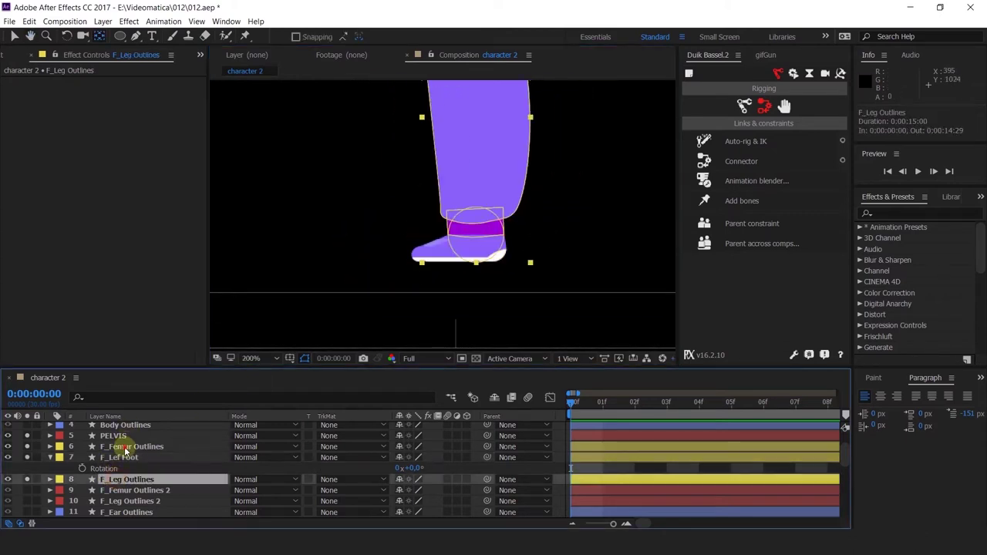
{"action": "left_click", "coordinate": [123, 448], "text": "shift"}
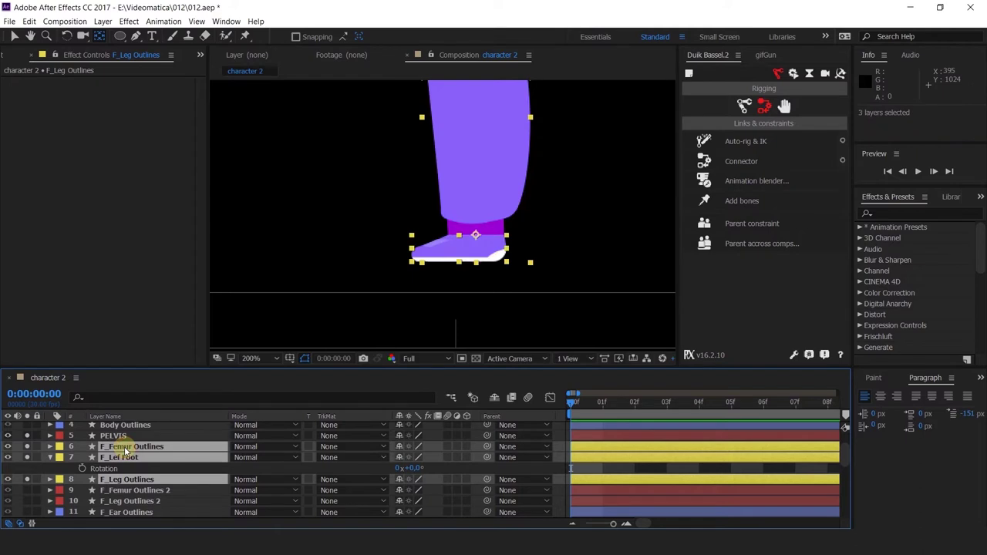
{"action": "left_click", "coordinate": [56, 477]}
- Rename the F_Lef Foot layer as F_Foot
{"action": "left_click", "coordinate": [122, 458]}
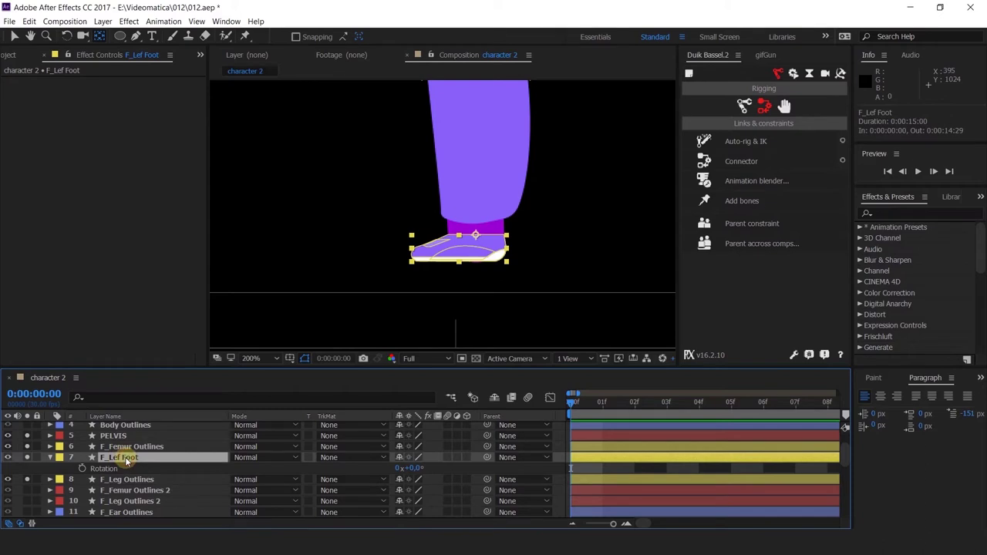
{"action": "key", "text": "Return"}
{"action": "left_click_drag", "start_coordinate": [111, 458], "coordinate": [122, 459]}
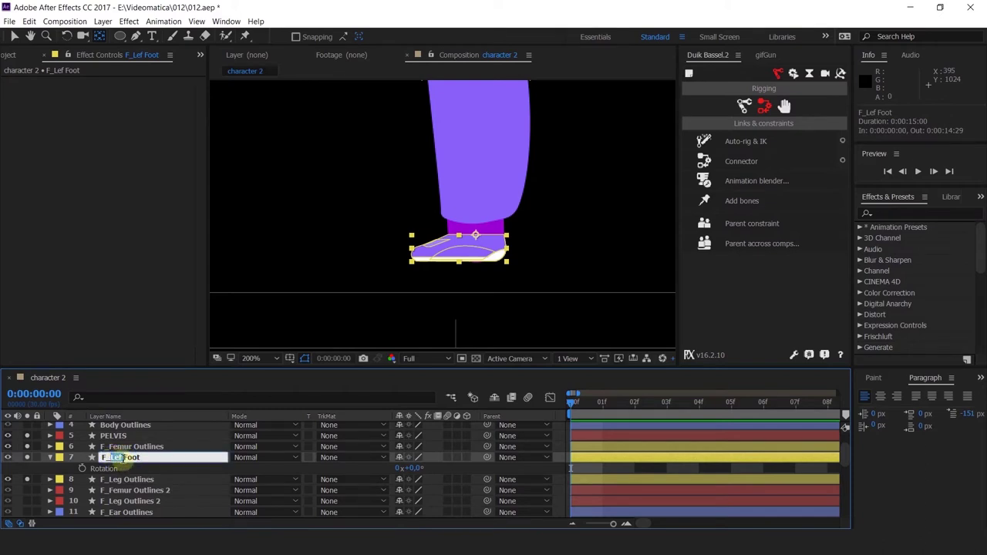
{"action": "left_click", "coordinate": [122, 458]}
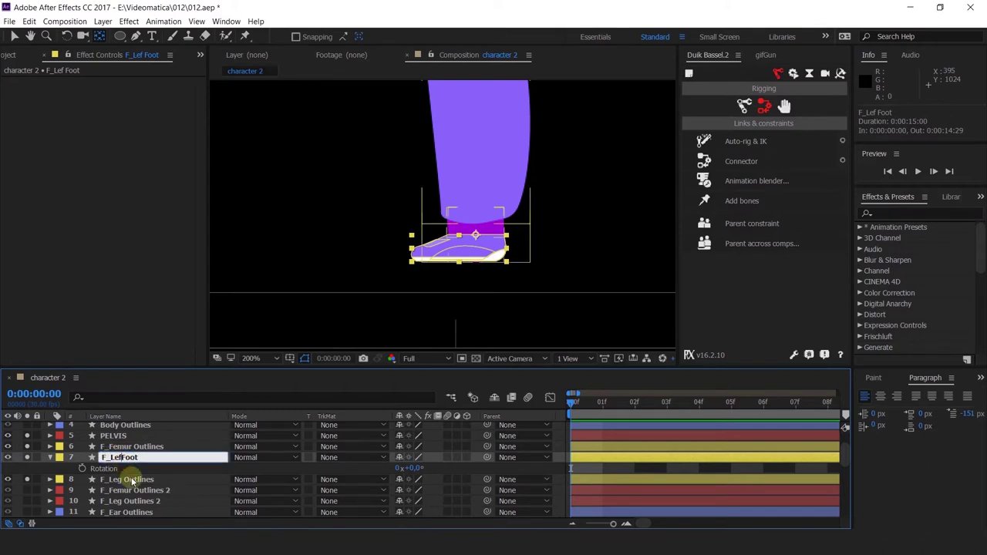
{"action": "key", "text": "Return"}
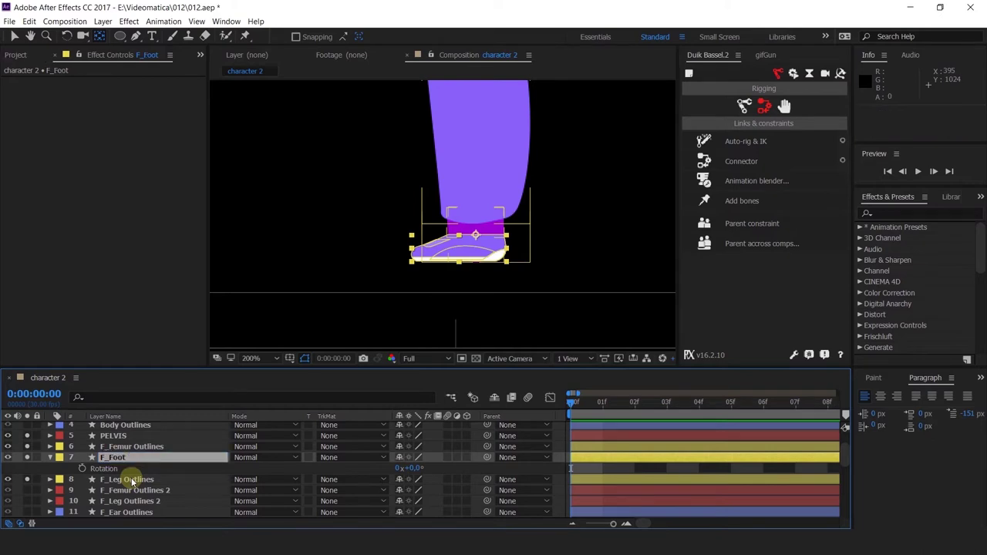
- Rename the F_Leg Outlines layer as F_Leg and the F_Femur Outlines layer as F_Femur
{"action": "left_click", "coordinate": [131, 479]}
{"action": "key", "text": "Return"}
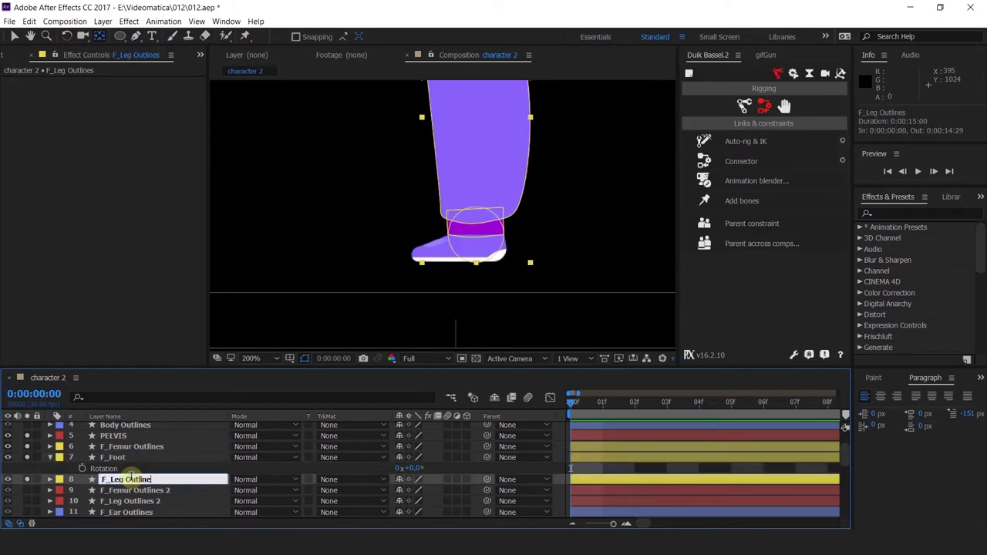
{"action": "key", "text": "Return"}
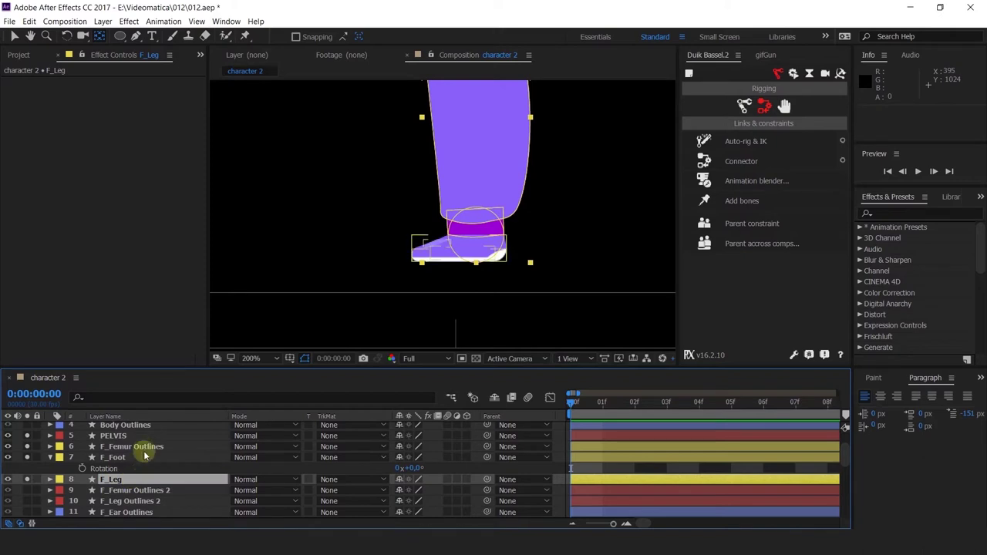
{"action": "left_click", "coordinate": [139, 447]}
{"action": "key", "text": "Return"}
{"action": "key", "text": "Right"}
{"action": "key", "text": "BackSpace"}
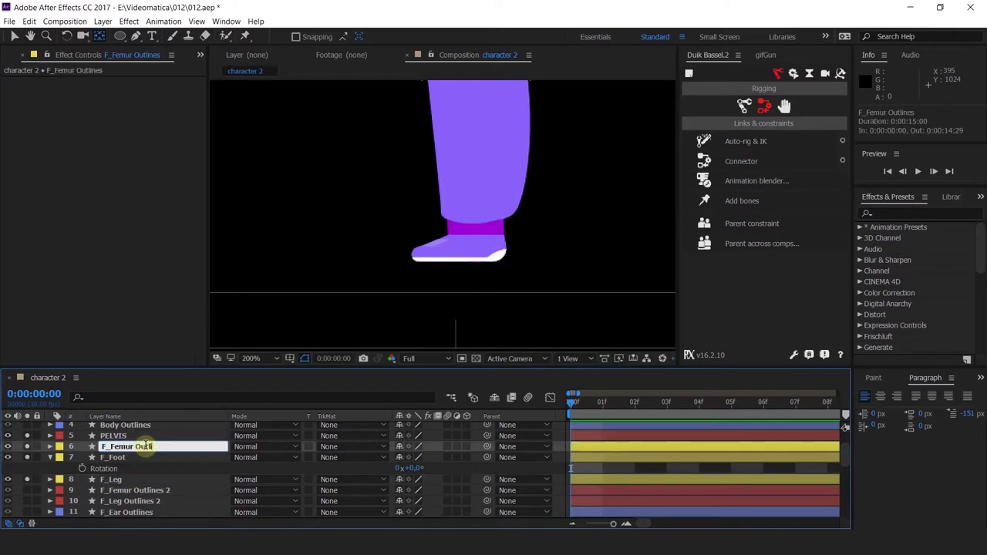
{"action": "key", "text": "Return"}
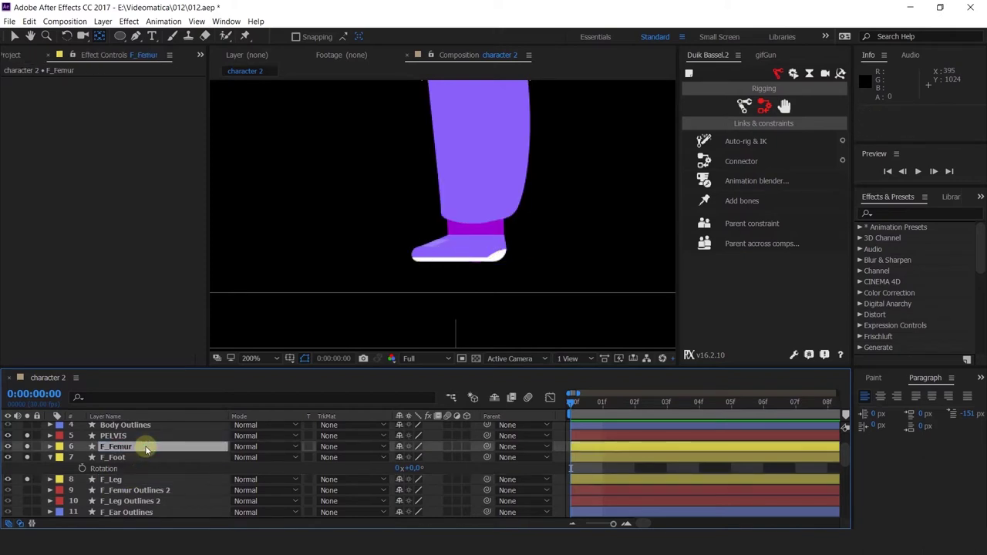
- Place four puppet pins on the F_Foot layer: at the ankle anchor point, the heel, the toe and the upper instep
{"action": "left_click", "coordinate": [457, 248]}
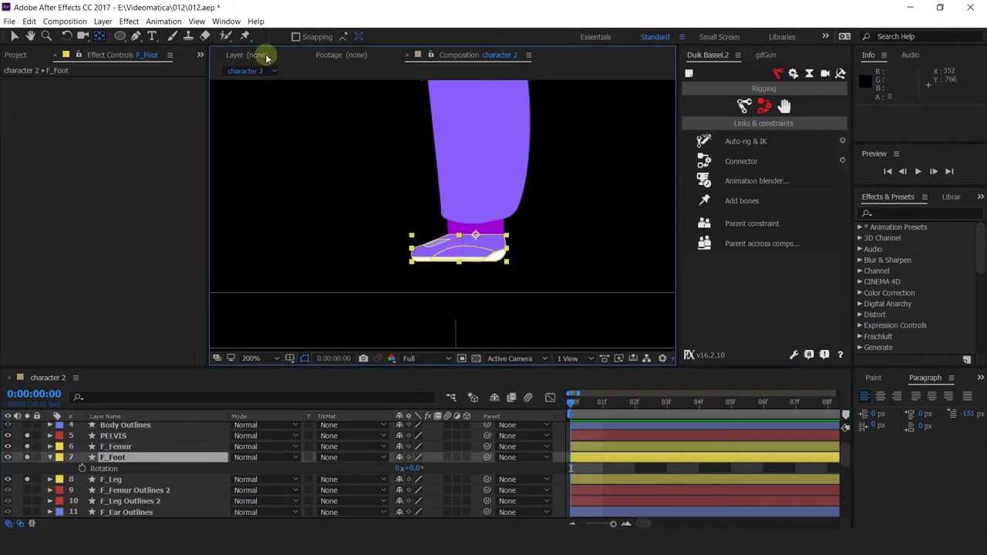
{"action": "left_click_drag", "start_coordinate": [246, 37], "coordinate": [271, 36]}
{"action": "scroll", "coordinate": [479, 231], "scroll_direction": "up", "scroll_amount": 3}
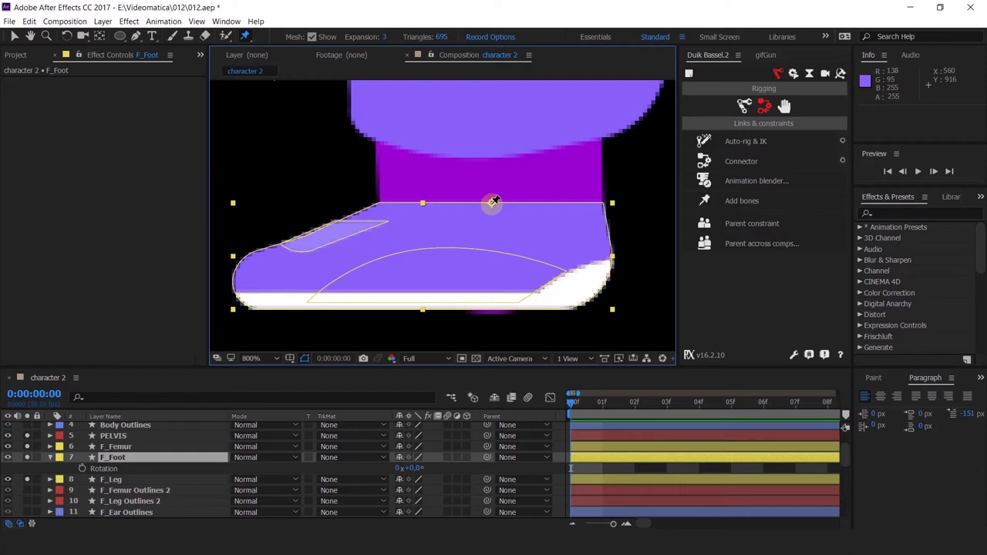
{"action": "left_click", "coordinate": [493, 203]}
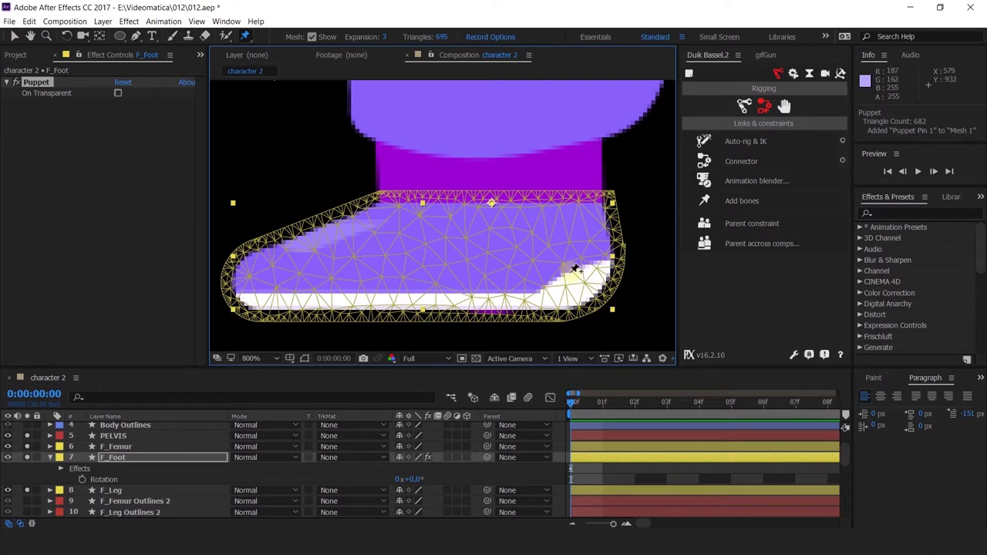
{"action": "left_click", "coordinate": [266, 279]}
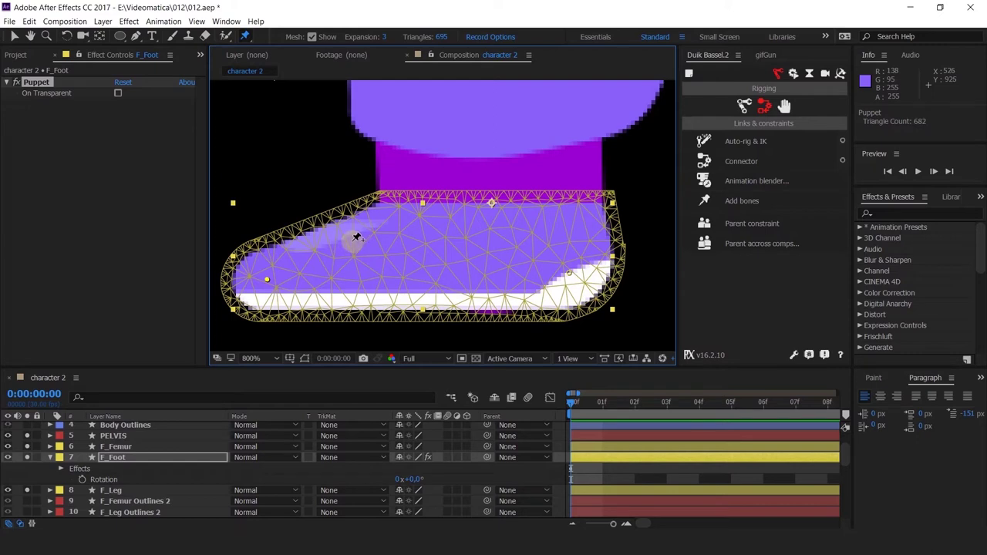
{"action": "left_click", "coordinate": [352, 241]}
- Expand F_Foot's Puppet effect down to the mesh's Deform group and select all four puppet pins
{"action": "scroll", "coordinate": [438, 229], "scroll_direction": "down", "scroll_amount": 1}
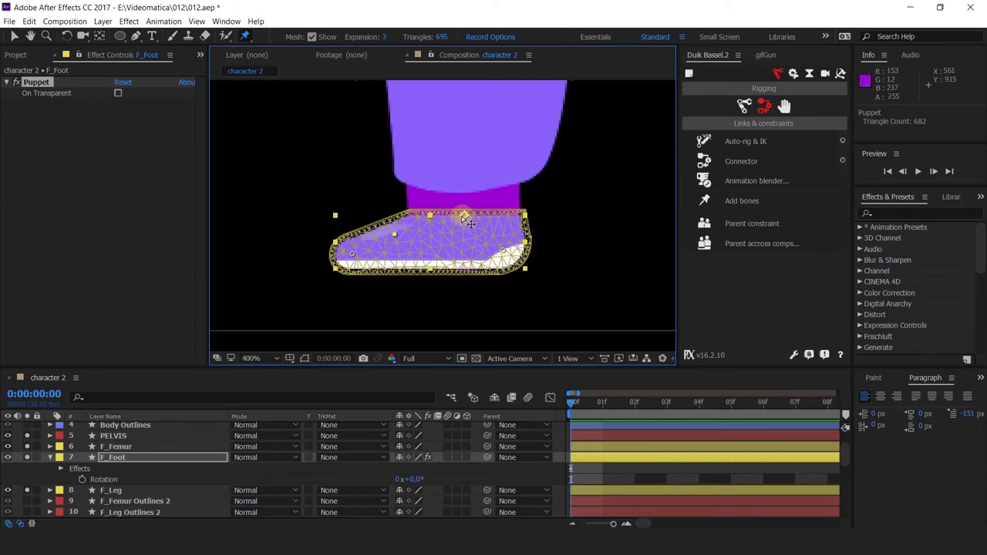
{"action": "scroll", "coordinate": [458, 245], "scroll_direction": "up", "scroll_amount": 1}
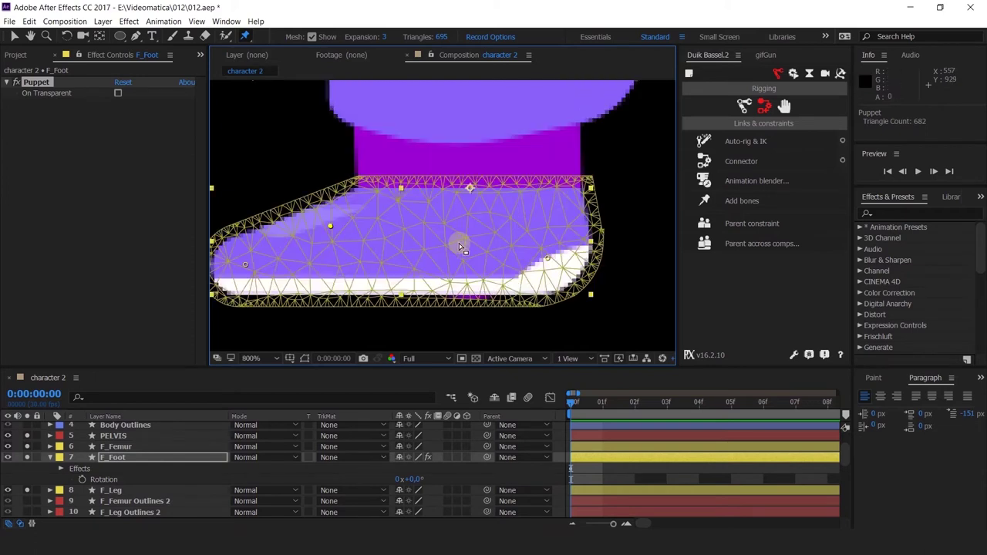
{"action": "scroll", "coordinate": [460, 243], "scroll_direction": "down", "scroll_amount": 1}
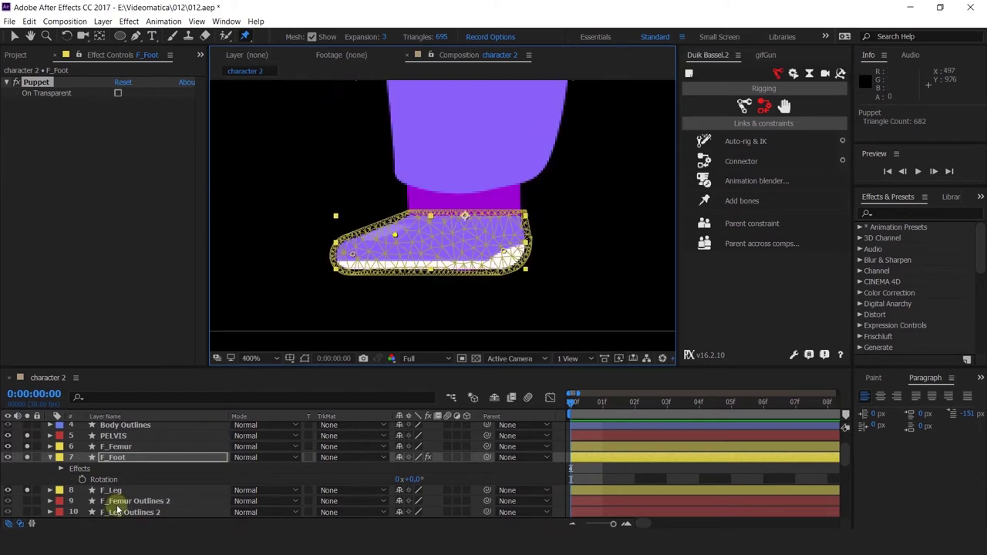
{"action": "left_click", "coordinate": [61, 469]}
{"action": "left_click", "coordinate": [72, 480]}
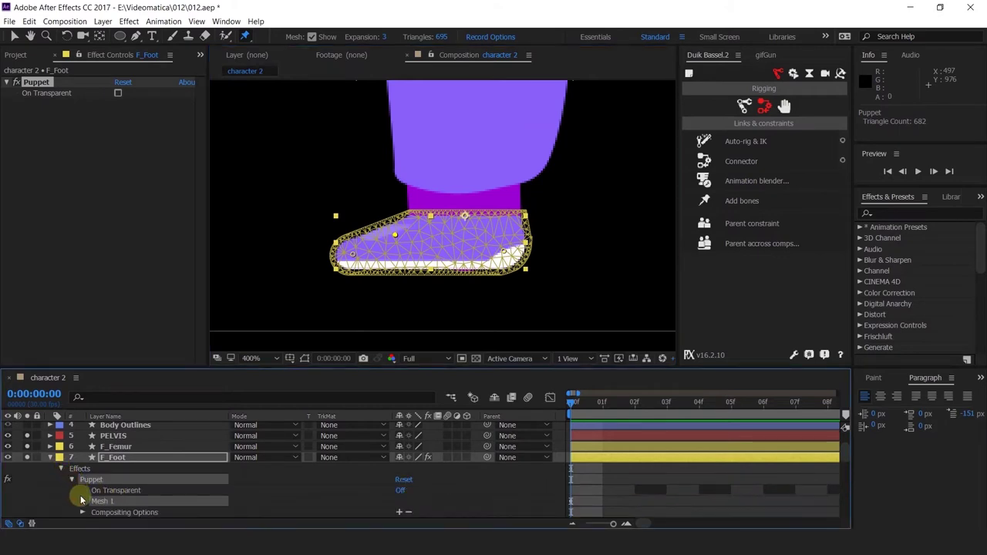
{"action": "left_click", "coordinate": [84, 503]}
{"action": "scroll", "coordinate": [84, 503], "scroll_direction": "down", "scroll_amount": 4}
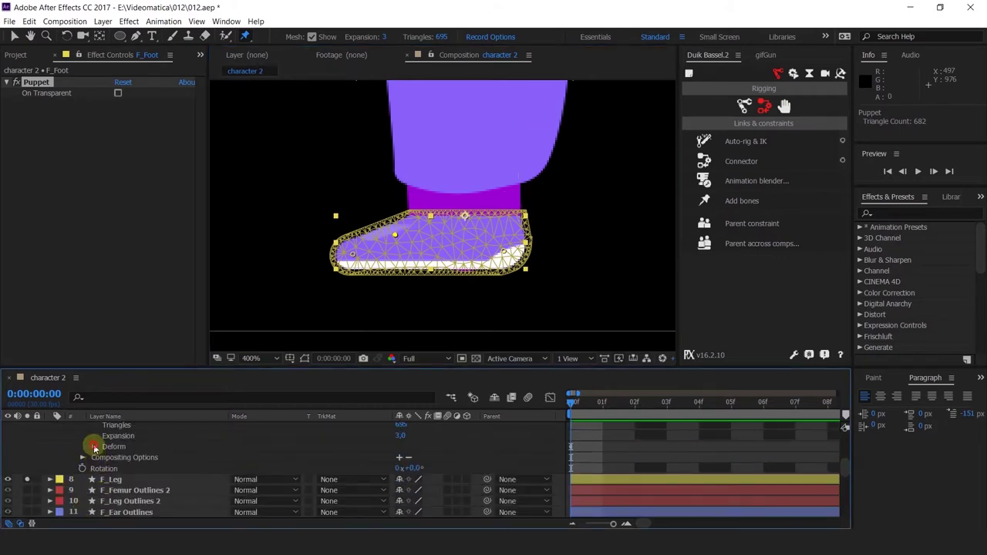
{"action": "left_click", "coordinate": [94, 447]}
{"action": "left_click", "coordinate": [128, 491], "text": "shift"}
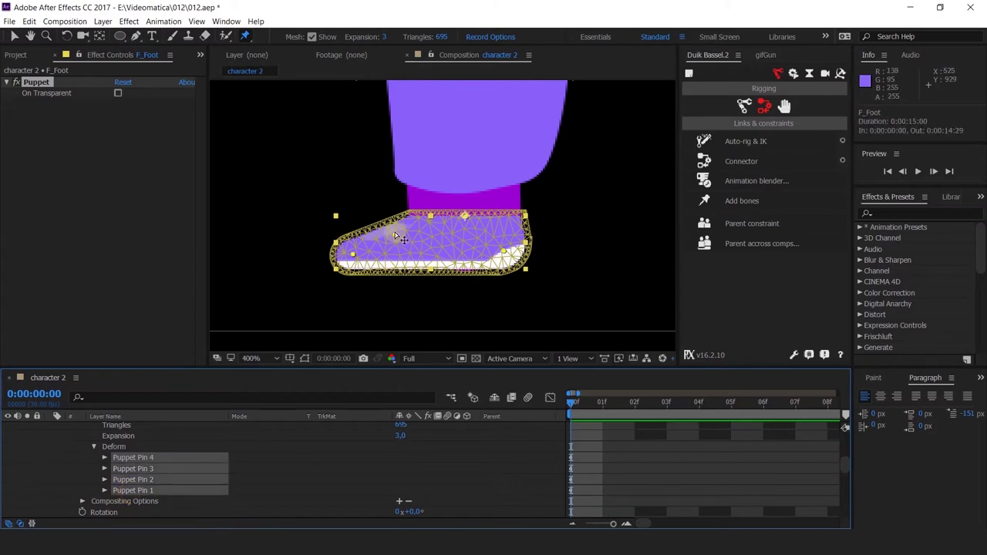
- Test the foot's deformation by moving the toe pin and the heel pin, undoing each move
{"action": "left_click", "coordinate": [266, 459]}
{"action": "left_click_drag", "start_coordinate": [360, 264], "coordinate": [371, 229]}
{"action": "key", "text": "ctrl+z"}
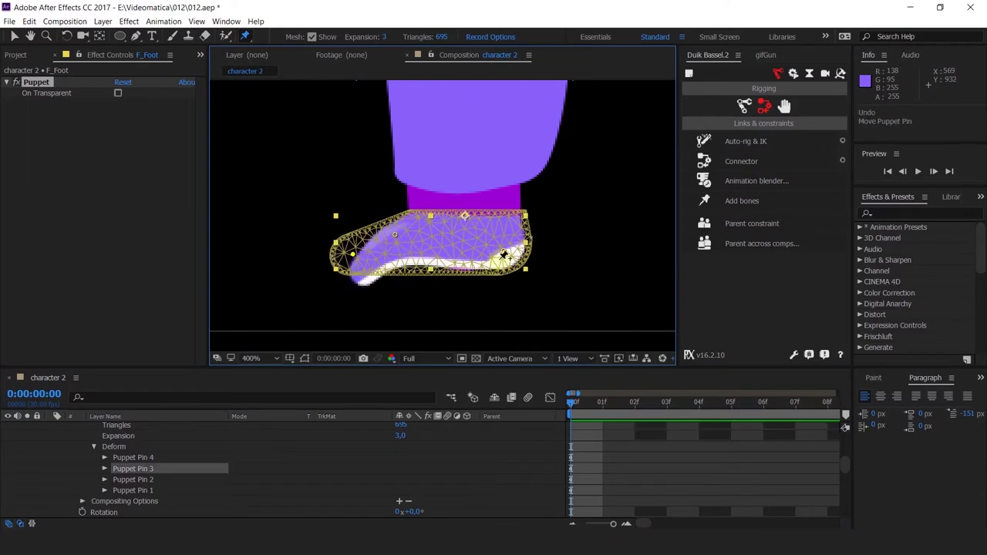
{"action": "left_click_drag", "start_coordinate": [504, 251], "coordinate": [508, 232]}
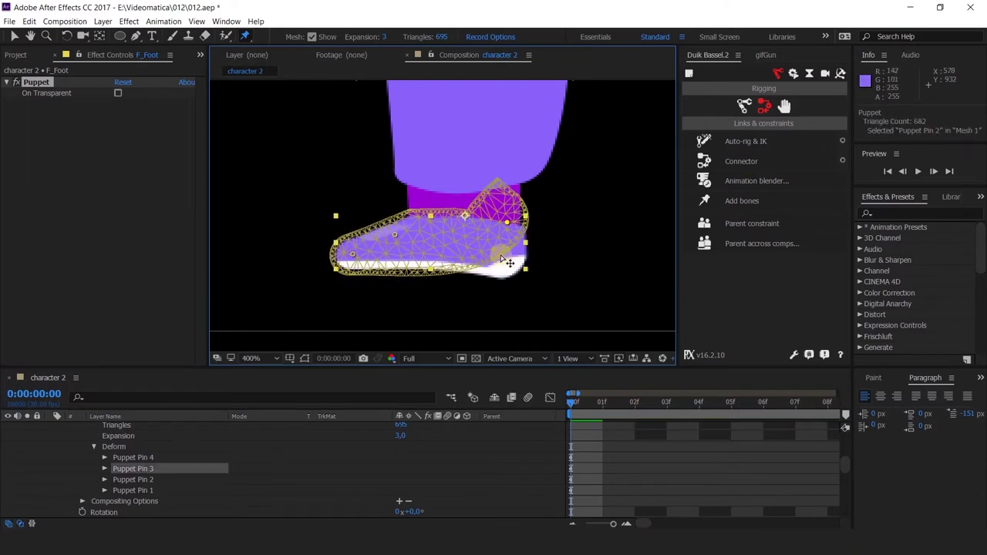
{"action": "key", "text": "ctrl+z"}
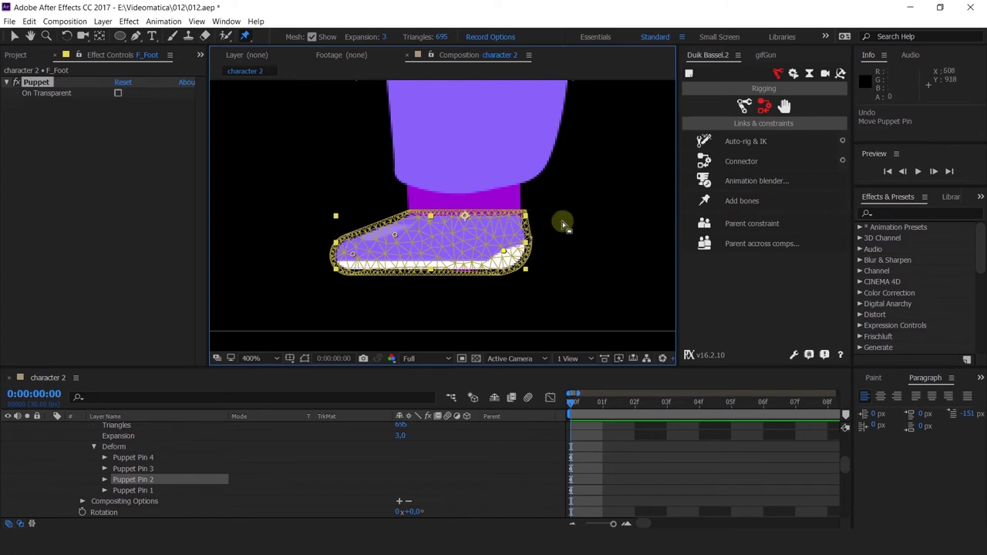
- Select the F_Foot layer and switch its puppet mesh display off and on again
{"action": "scroll", "coordinate": [510, 219], "scroll_direction": "up", "scroll_amount": 2}
{"action": "scroll", "coordinate": [460, 223], "scroll_direction": "down", "scroll_amount": 1}
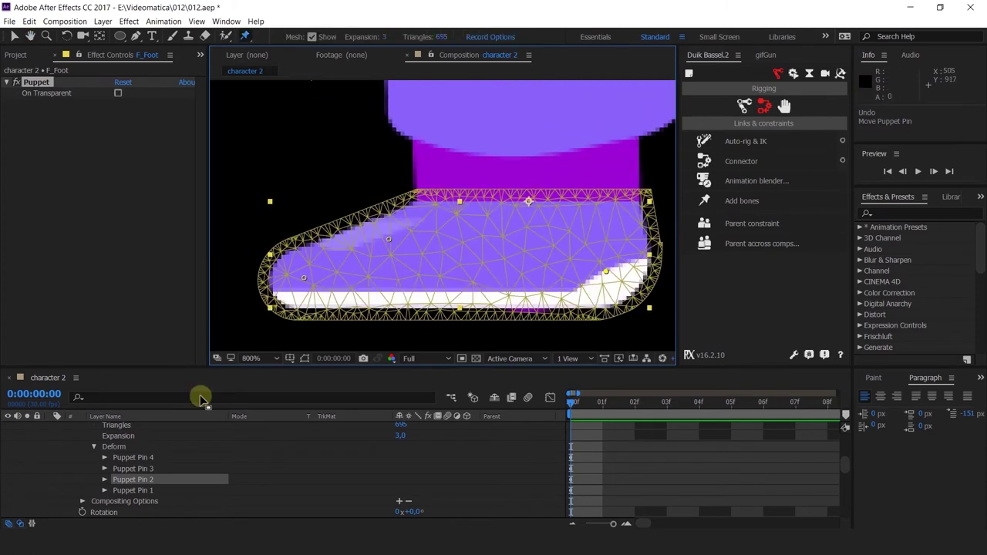
{"action": "scroll", "coordinate": [177, 432], "scroll_direction": "up", "scroll_amount": 3}
{"action": "left_click", "coordinate": [143, 434]}
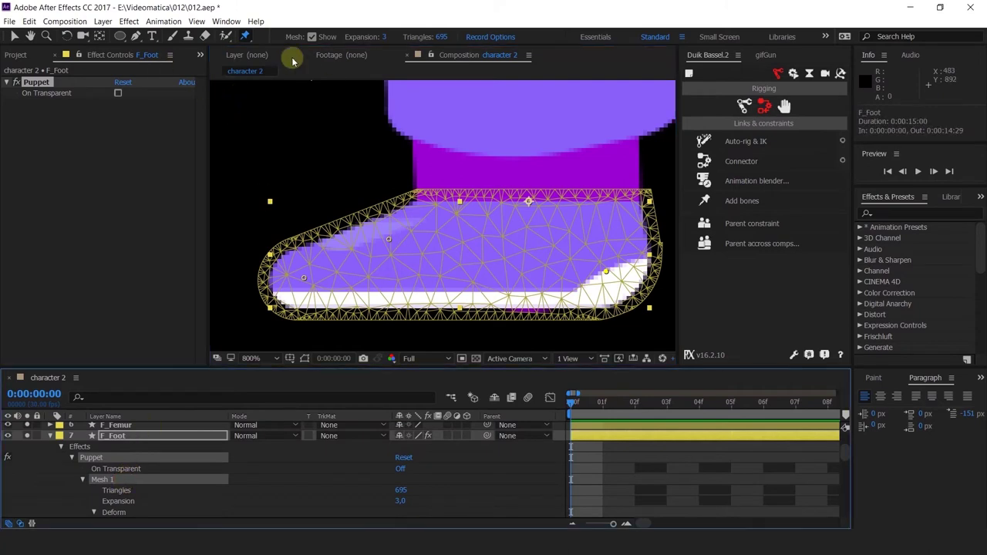
{"action": "left_click", "coordinate": [313, 37]}
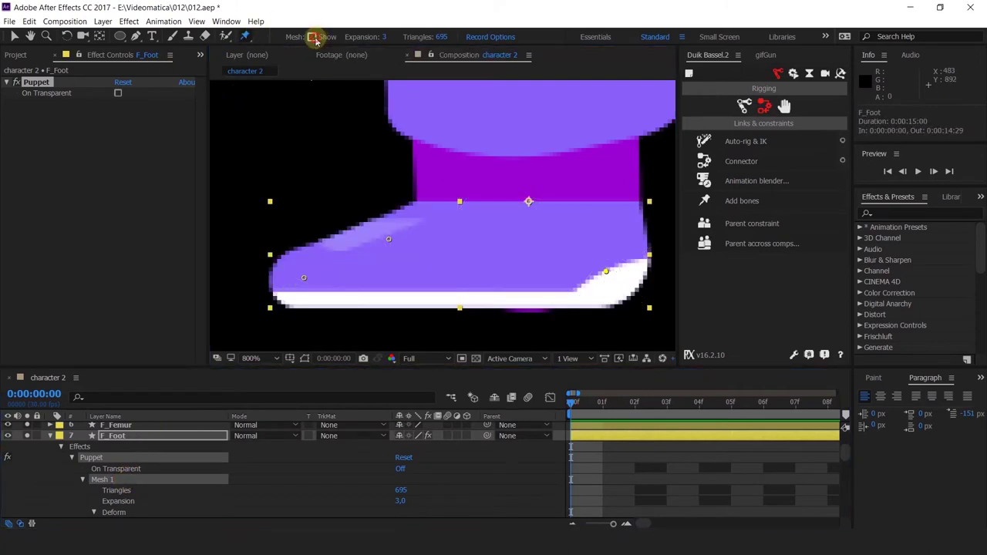
{"action": "left_click", "coordinate": [312, 37]}
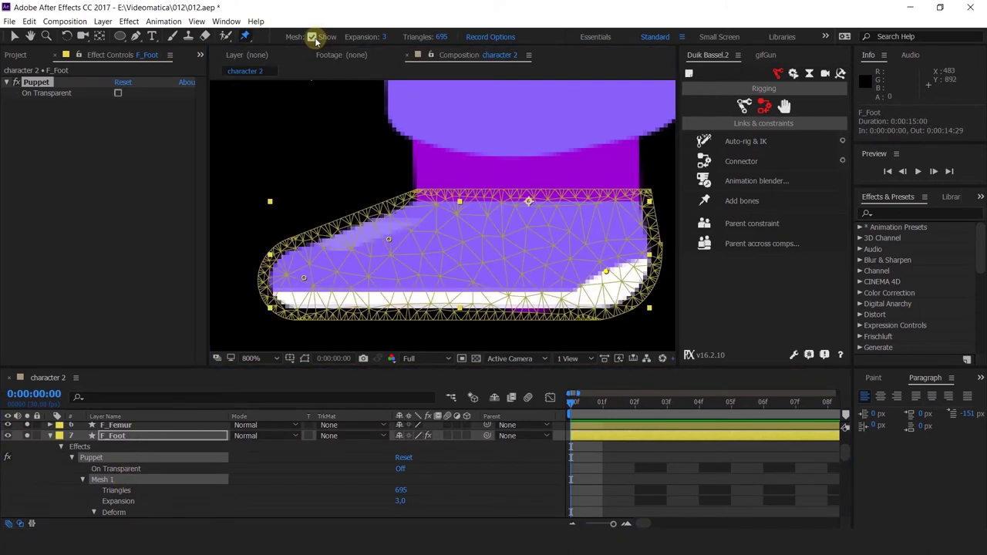
- Try an Expansion of 0 on the foot's puppet mesh, settle on 2, and set Triangles to 300
{"action": "left_click", "coordinate": [385, 42]}
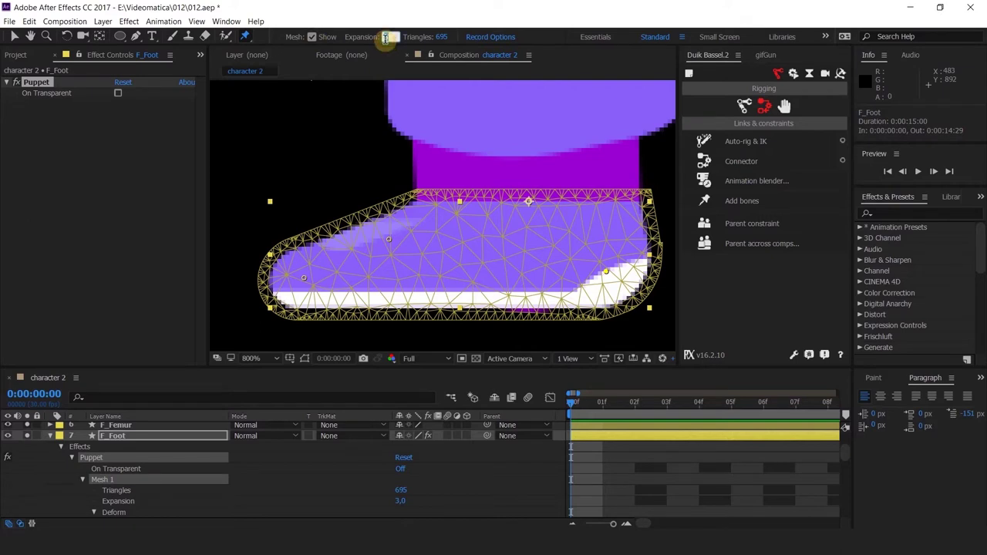
{"action": "type", "text": "0"}
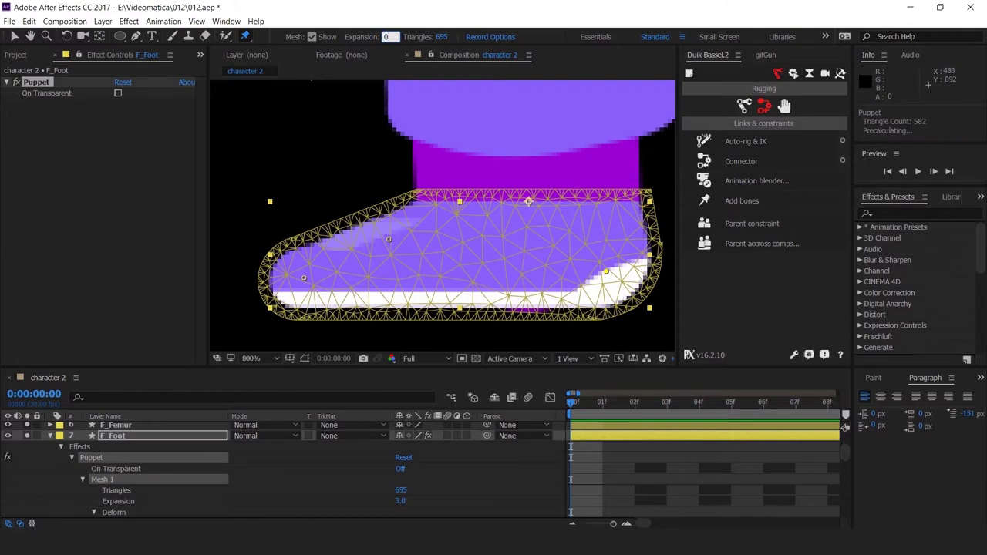
{"action": "key", "text": "Return"}
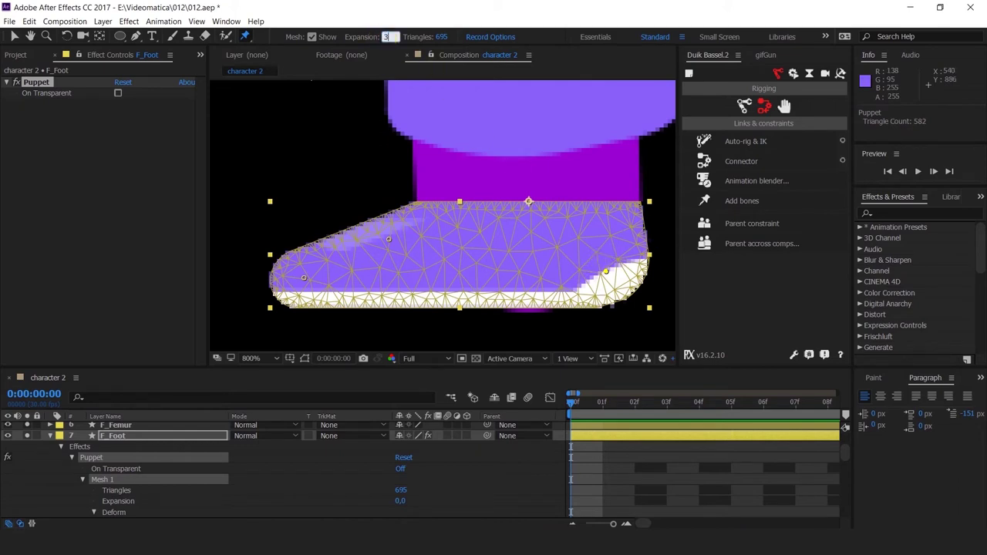
{"action": "key", "text": "Return"}
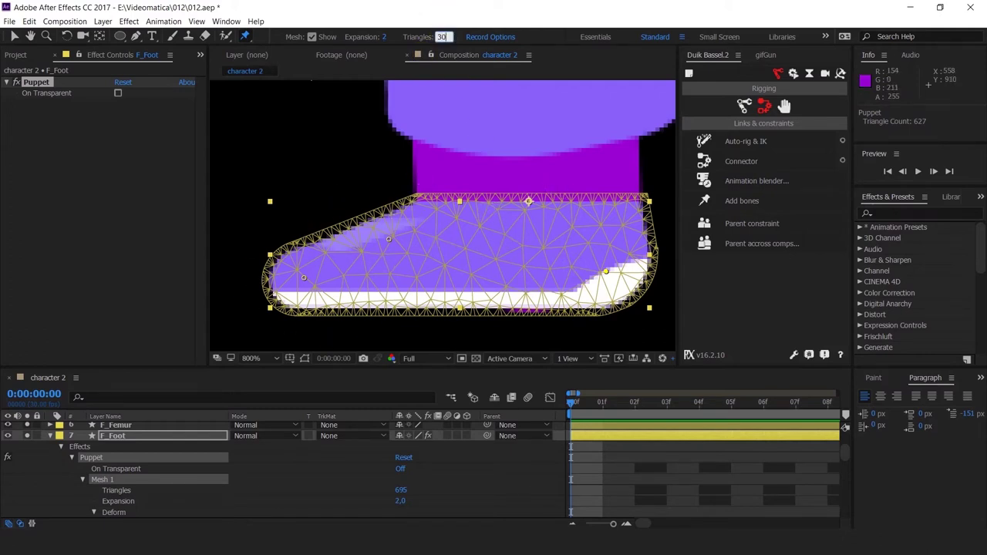
{"action": "key", "text": "Return"}
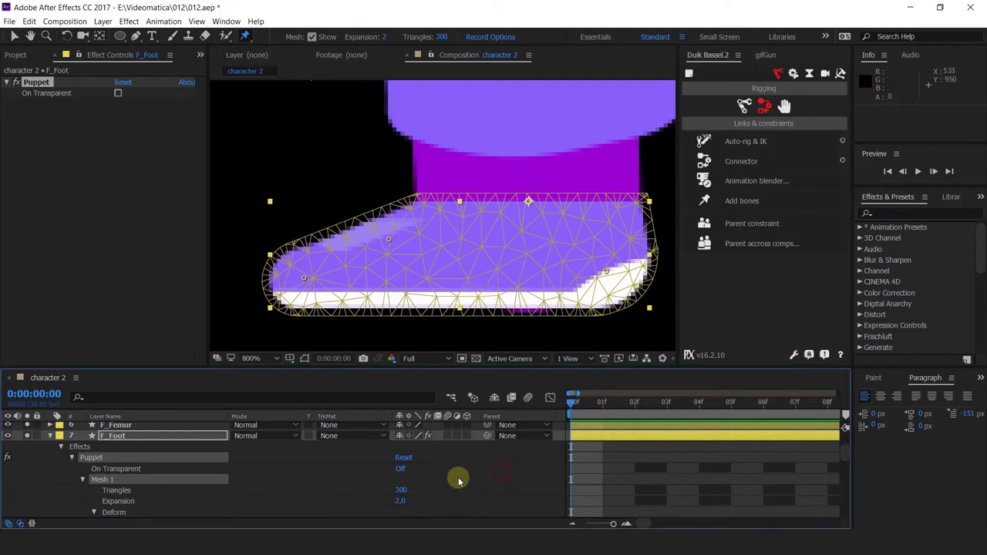
- Batch-rename the foot's four puppet pins with Duik's Rename tool in Pins mode, using prefix F_Foot_, name BN_ and numbering from 1
{"action": "scroll", "coordinate": [117, 482], "scroll_direction": "down", "scroll_amount": 3}
{"action": "left_click", "coordinate": [123, 458]}
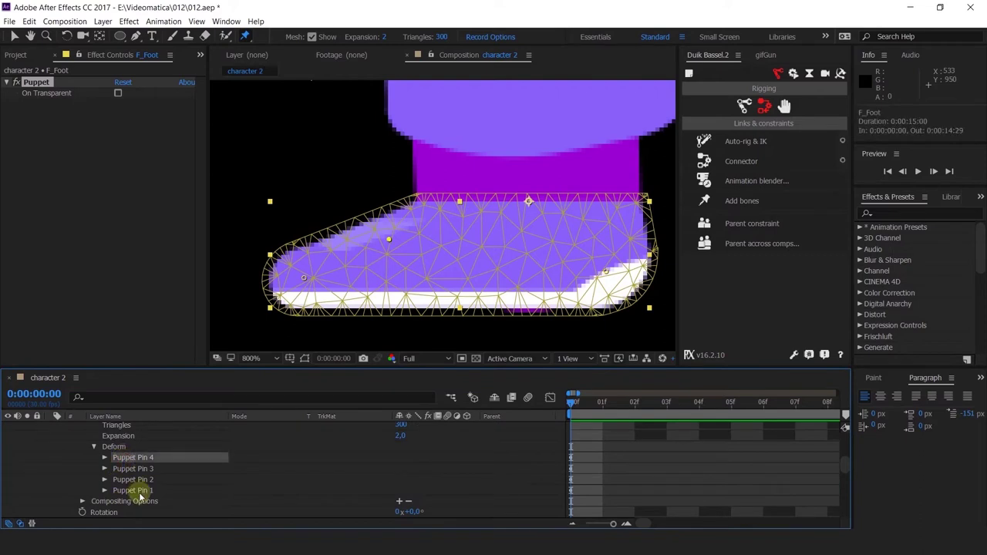
{"action": "left_click", "coordinate": [135, 491], "text": "shift"}
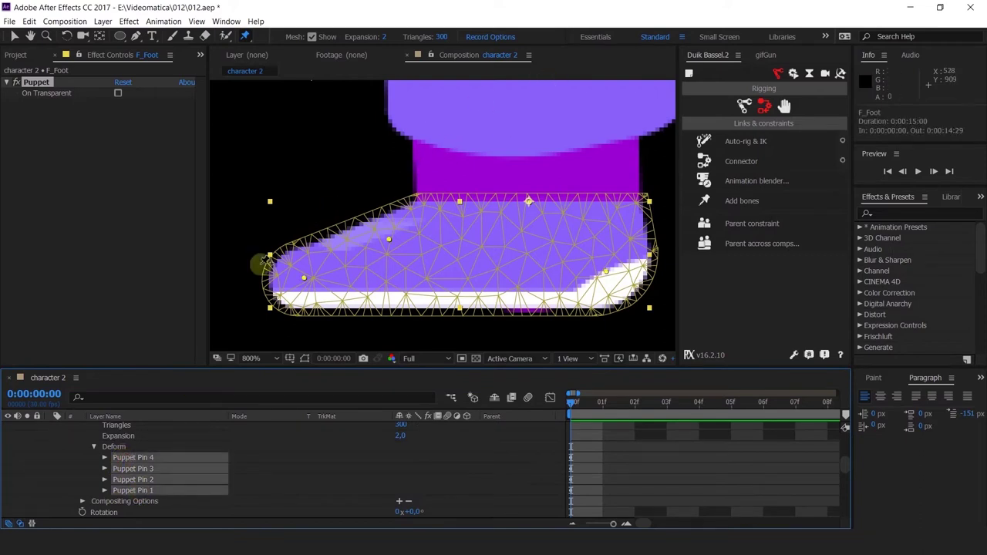
{"action": "left_click", "coordinate": [837, 78]}
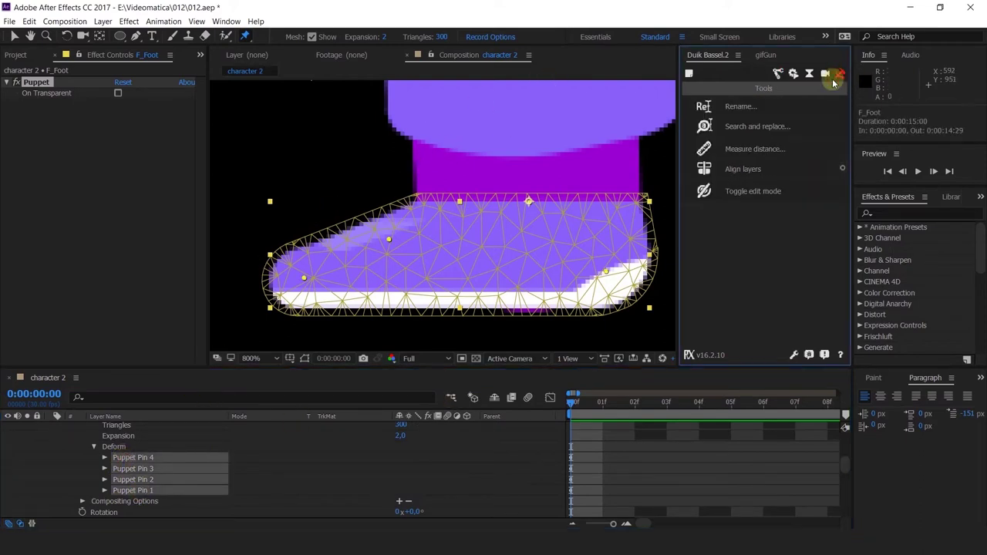
{"action": "left_click", "coordinate": [794, 75]}
{"action": "left_click", "coordinate": [840, 72]}
{"action": "left_click", "coordinate": [761, 104]}
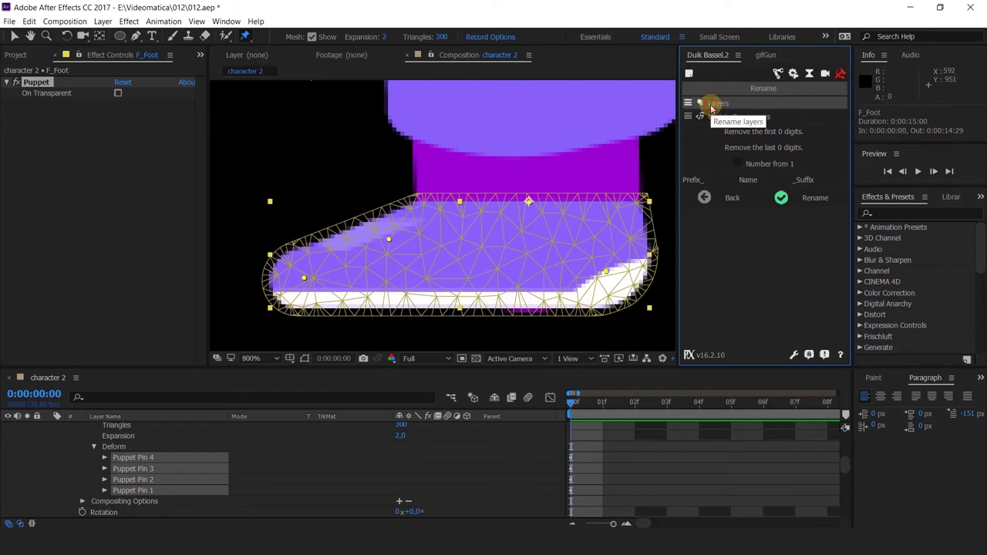
{"action": "left_click", "coordinate": [712, 105]}
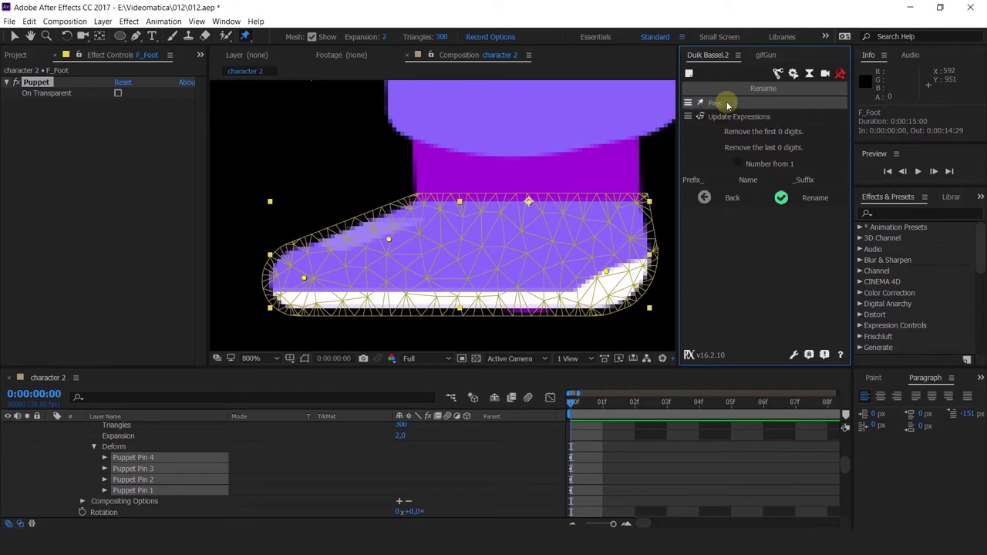
{"action": "left_click", "coordinate": [738, 163]}
{"action": "left_click", "coordinate": [696, 179]}
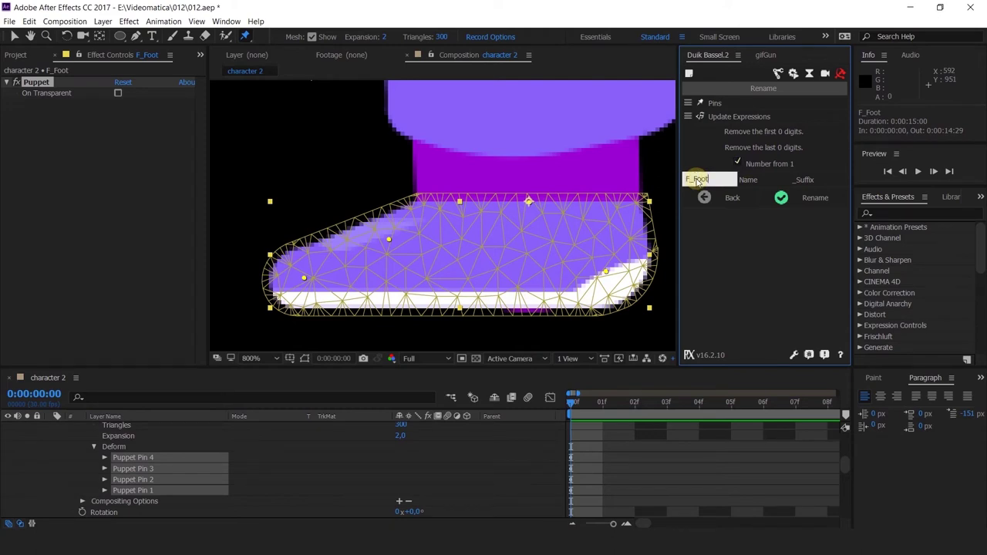
{"action": "type", "text": "F_Foot_"}
{"action": "left_click", "coordinate": [748, 178]}
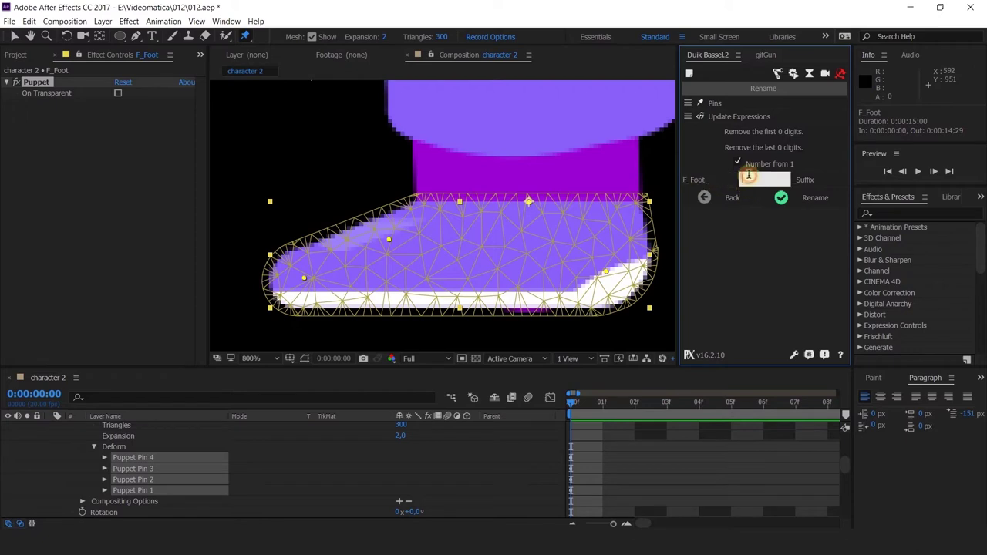
{"action": "type", "text": "BN_"}
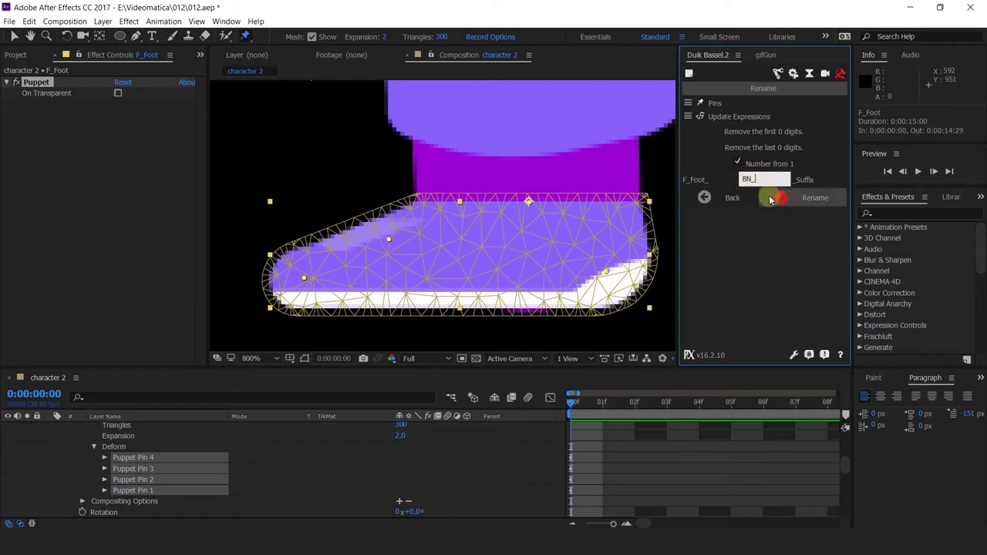
{"action": "left_click", "coordinate": [782, 197]}
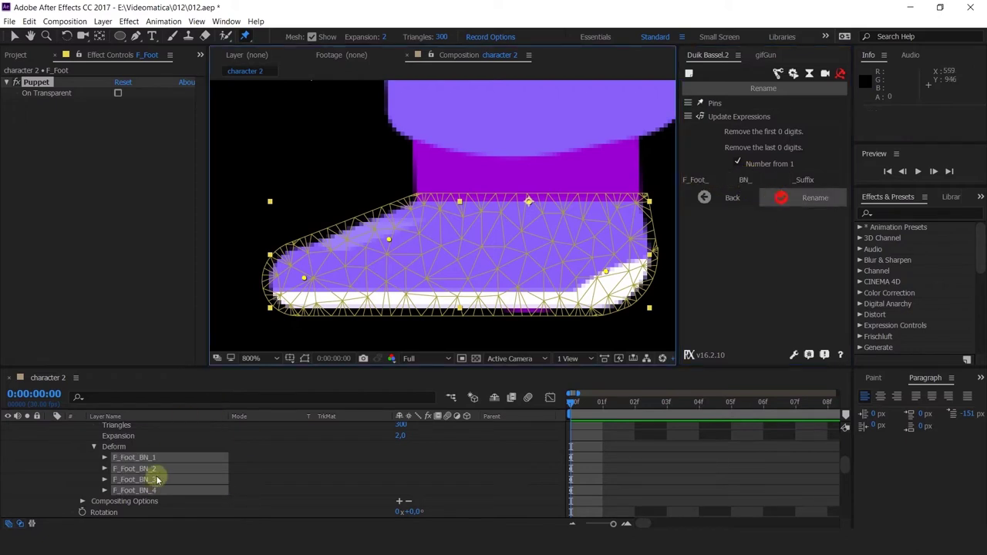
- Add bones to the foot's four selected puppet pins with Duik's Links & constraints rigging tools
{"action": "left_click", "coordinate": [778, 74]}
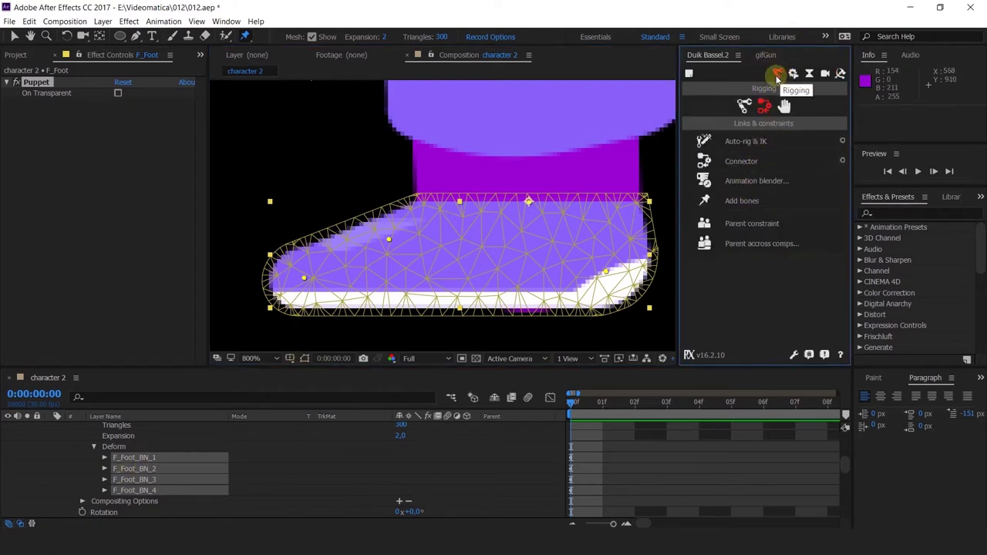
{"action": "left_click", "coordinate": [742, 202]}
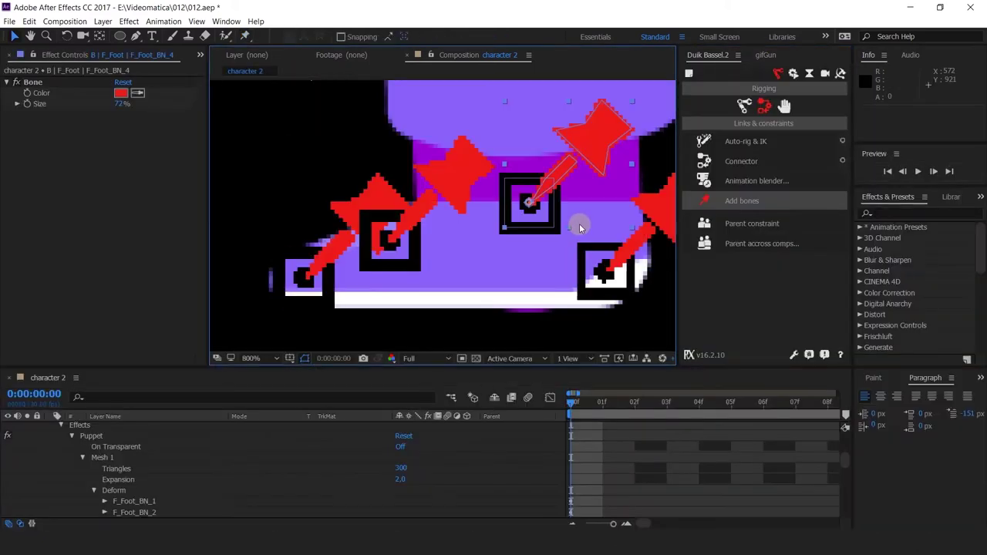
{"action": "scroll", "coordinate": [561, 236], "scroll_direction": "down", "scroll_amount": 2}
{"action": "left_click_drag", "start_coordinate": [516, 192], "coordinate": [432, 176]}
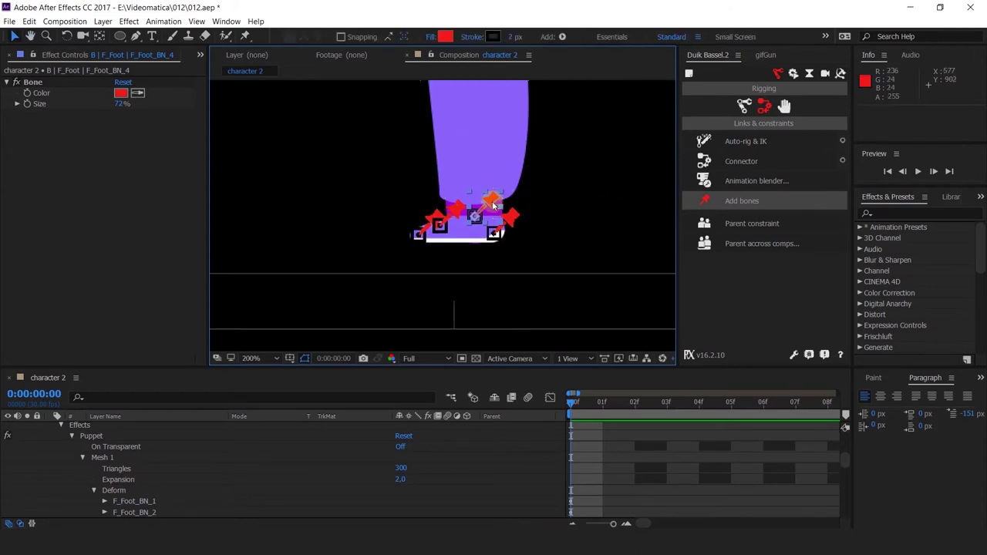
{"action": "scroll", "coordinate": [432, 176], "scroll_direction": "up", "scroll_amount": 2}
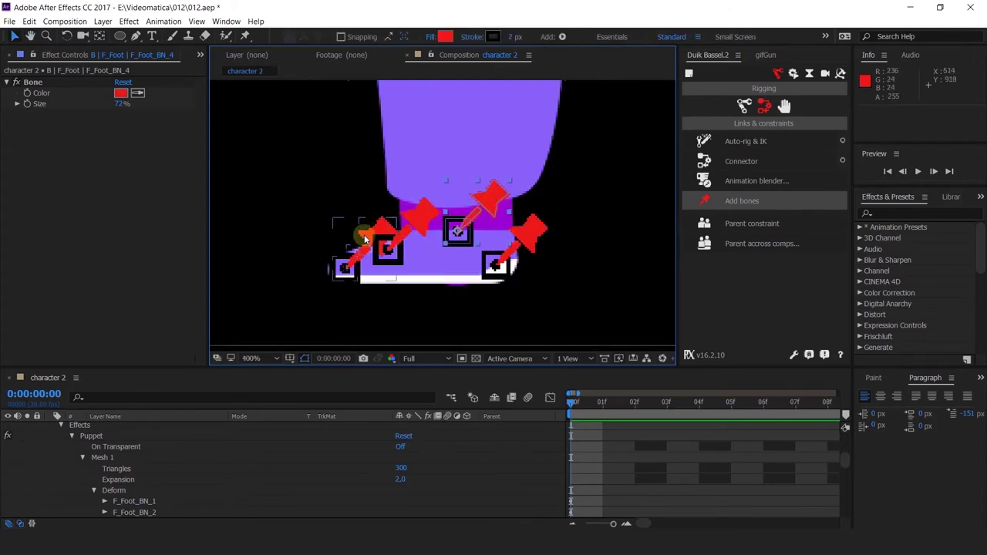
- Test the foot's deformation by moving the toe-tip bone F_Foot_BN_2 and the heel bone F_Foot_BN_3, undoing each move
{"action": "left_click", "coordinate": [346, 266]}
{"action": "scroll", "coordinate": [193, 459], "scroll_direction": "up", "scroll_amount": 5}
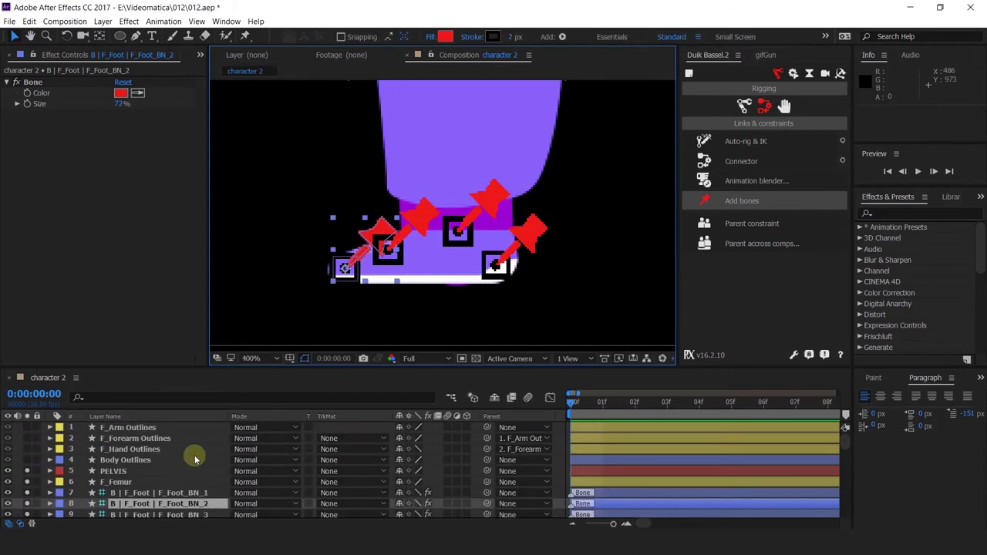
{"action": "scroll", "coordinate": [193, 454], "scroll_direction": "down", "scroll_amount": 2}
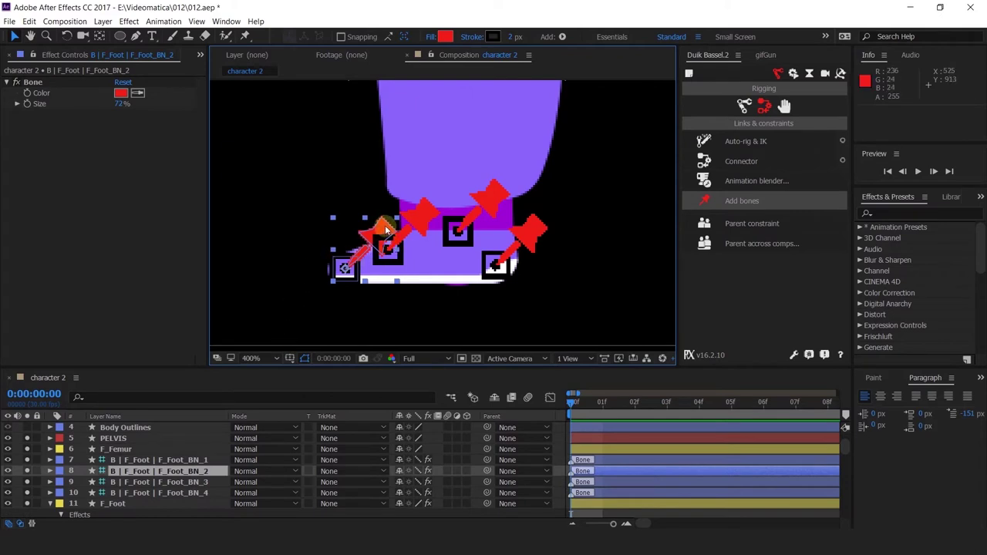
{"action": "left_click_drag", "start_coordinate": [386, 230], "coordinate": [401, 216]}
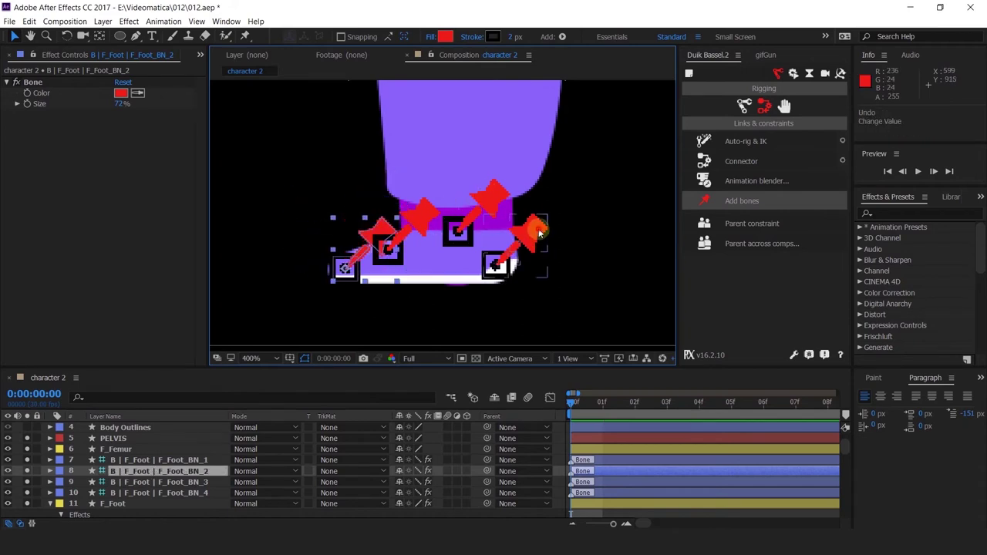
{"action": "left_click_drag", "start_coordinate": [529, 228], "coordinate": [530, 260]}
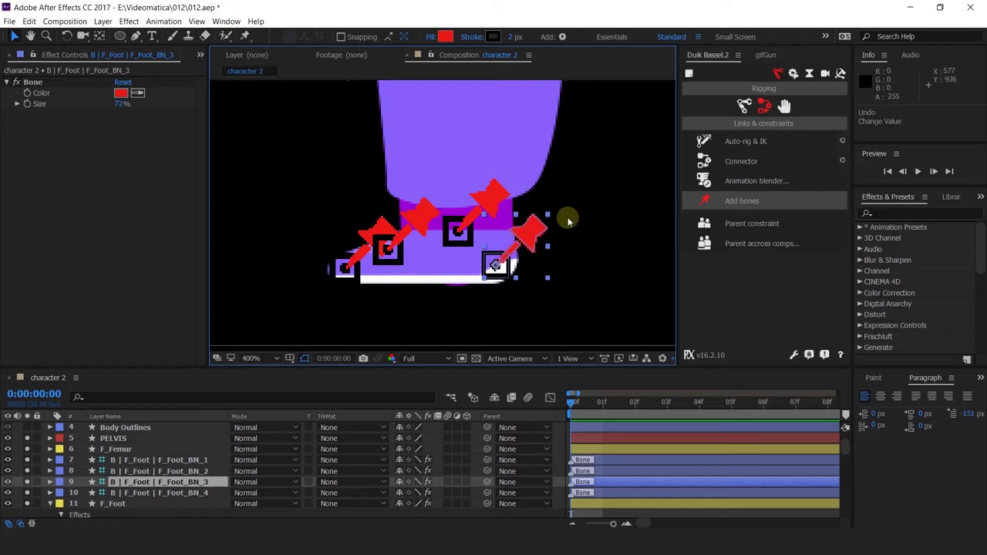
- Parent the bones F_Foot_BN_1 and F_Foot_BN_3 to the ankle bone F_Foot_BN_4
{"action": "scroll", "coordinate": [591, 212], "scroll_direction": "down", "scroll_amount": 2}
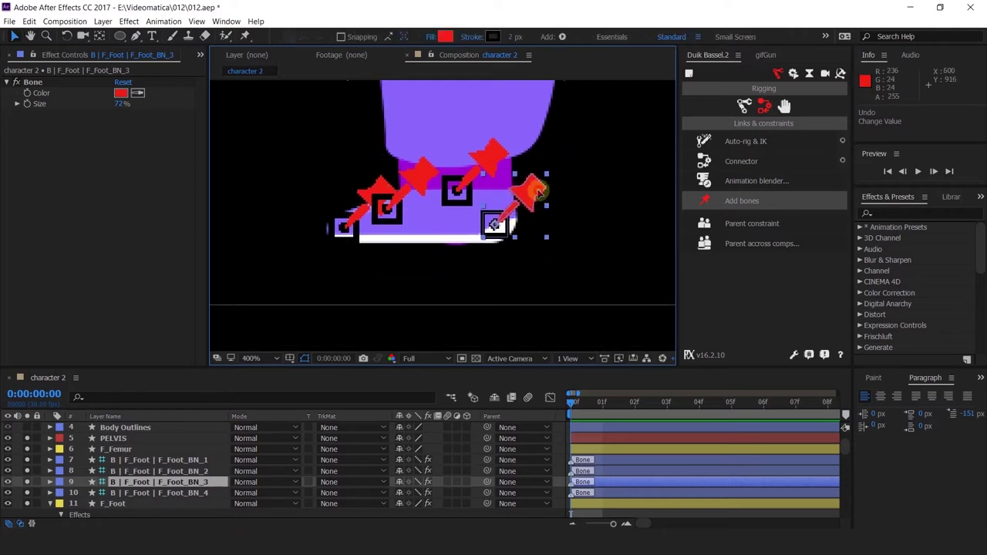
{"action": "left_click", "coordinate": [426, 176], "text": "shift"}
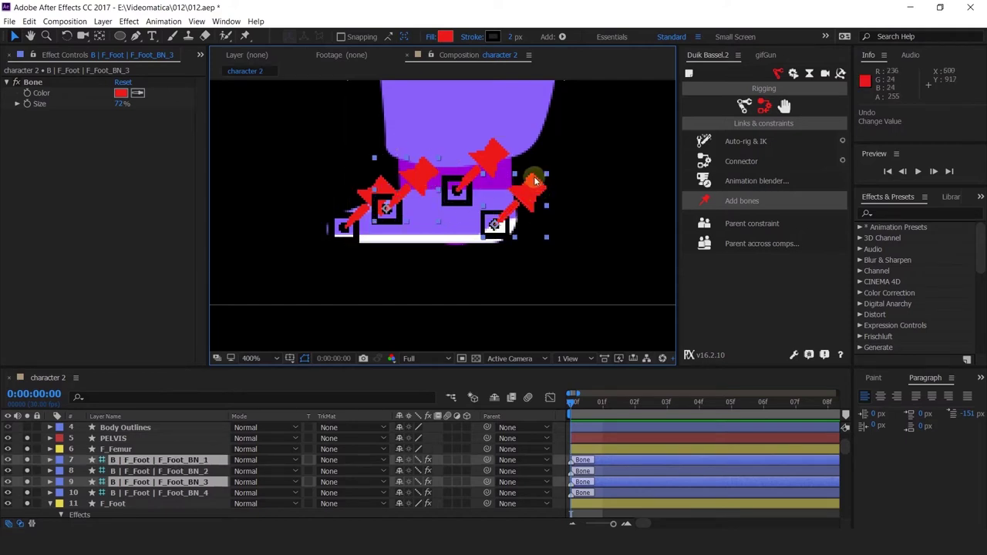
{"action": "left_click_drag", "start_coordinate": [485, 459], "coordinate": [193, 492]}
- Rename the ankle bone layer F_Foot_BN_4 to F_Foot MAIN
{"action": "left_click", "coordinate": [194, 492]}
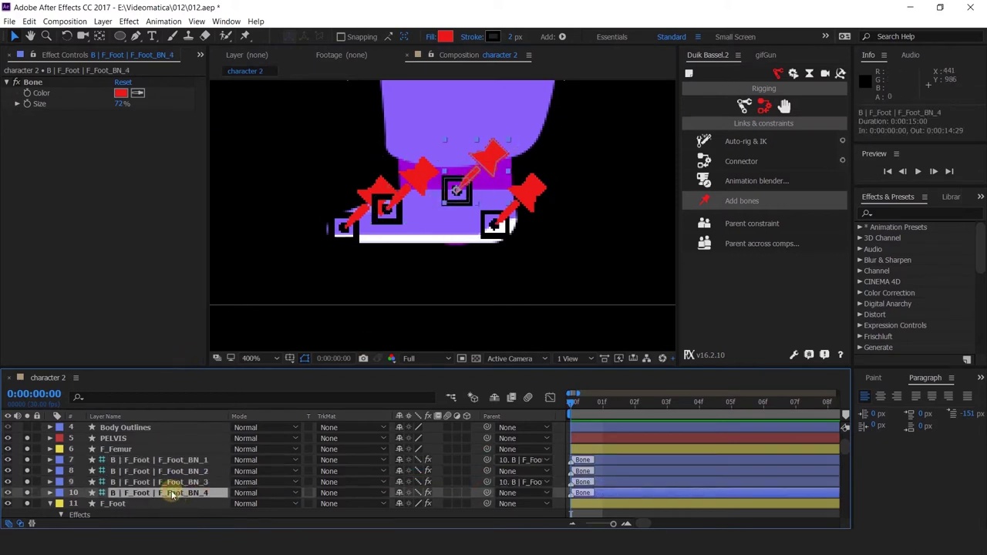
{"action": "key", "text": "Return"}
{"action": "type", "text": "B"}
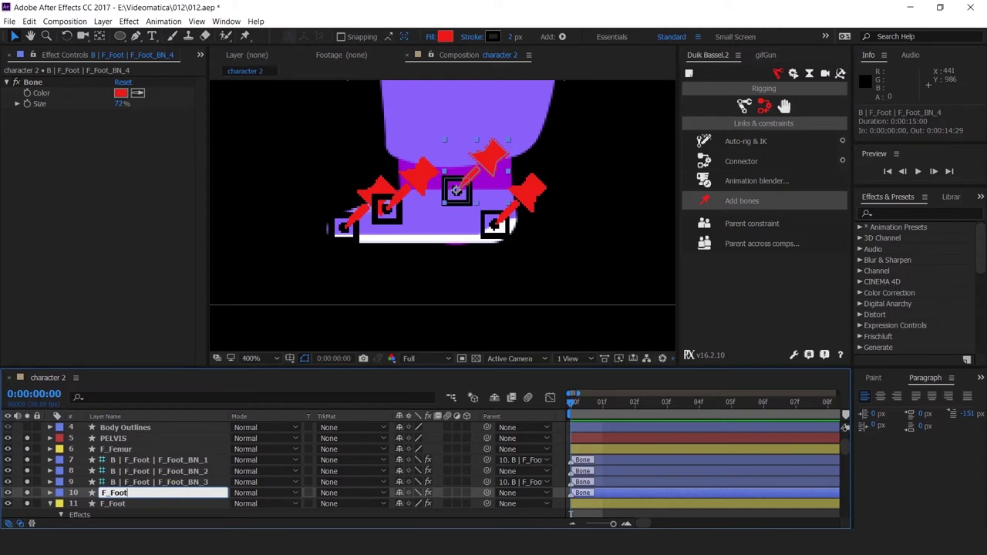
{"action": "key", "text": "Return"}
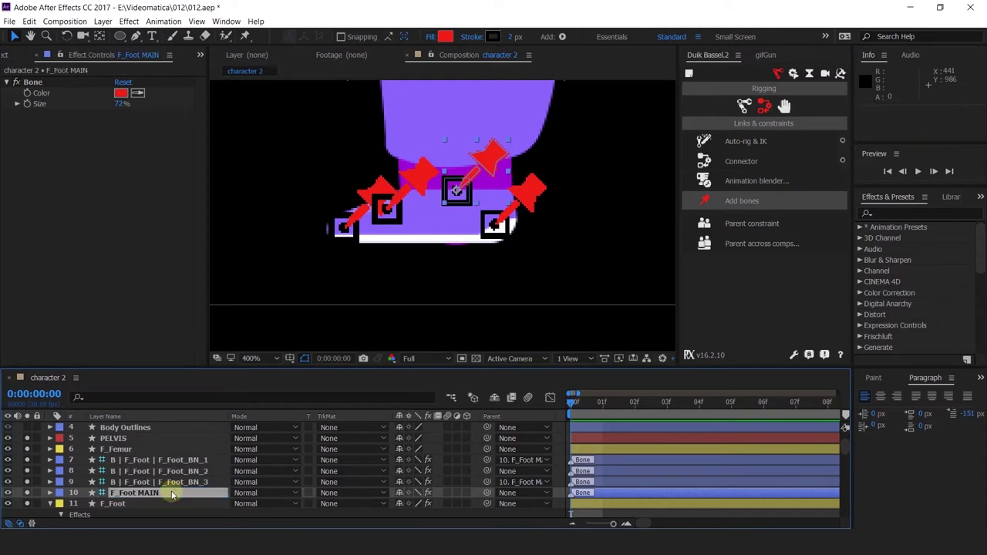
- Parent the toe-tip bone F_Foot_BN_2 to the ball-of-foot bone F_Foot_BN_1
{"action": "left_click", "coordinate": [343, 227]}
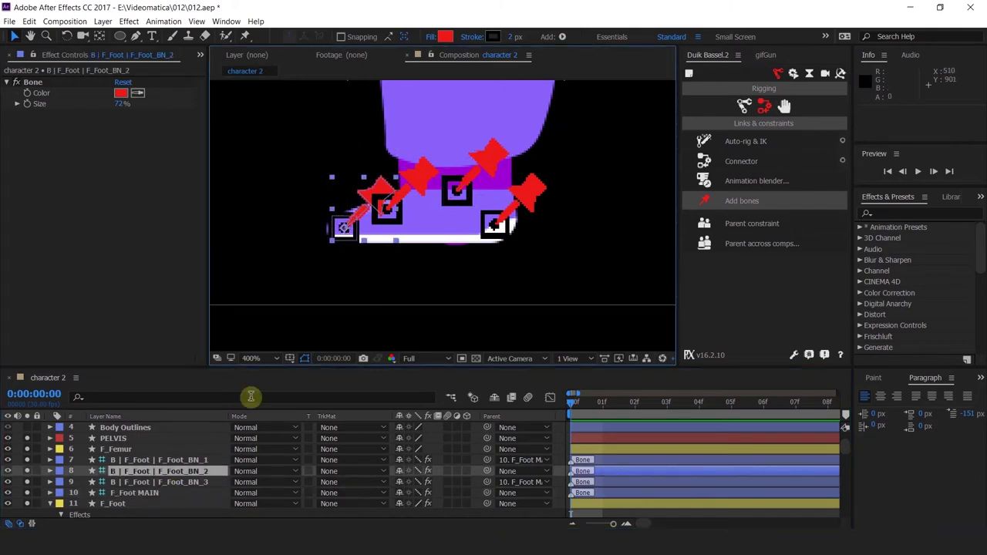
{"action": "left_click_drag", "start_coordinate": [487, 470], "coordinate": [175, 462]}
{"action": "left_click", "coordinate": [427, 168]}
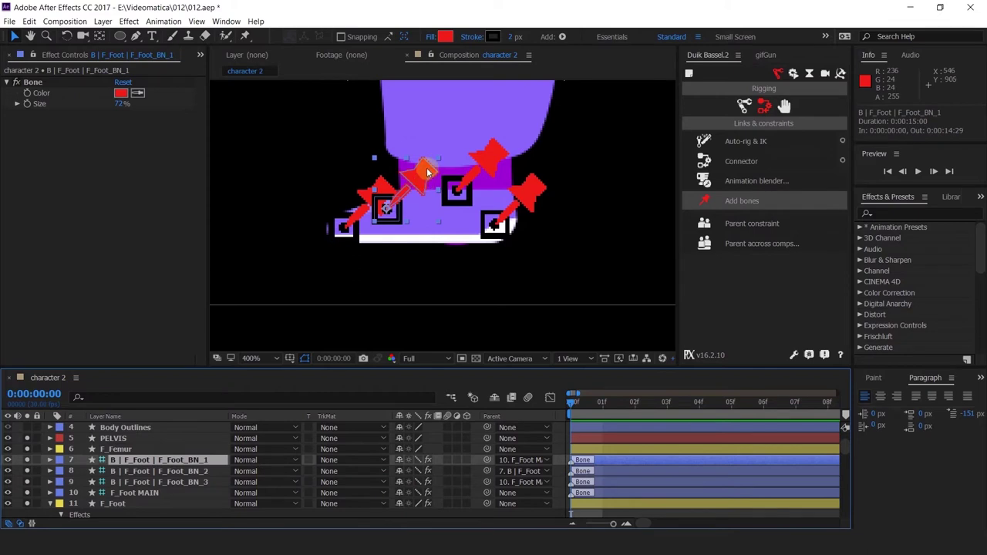
- Reveal the Rotation of the F_Foot MAIN bone, test rotating the whole foot with it, and undo the change
{"action": "left_click", "coordinate": [479, 151]}
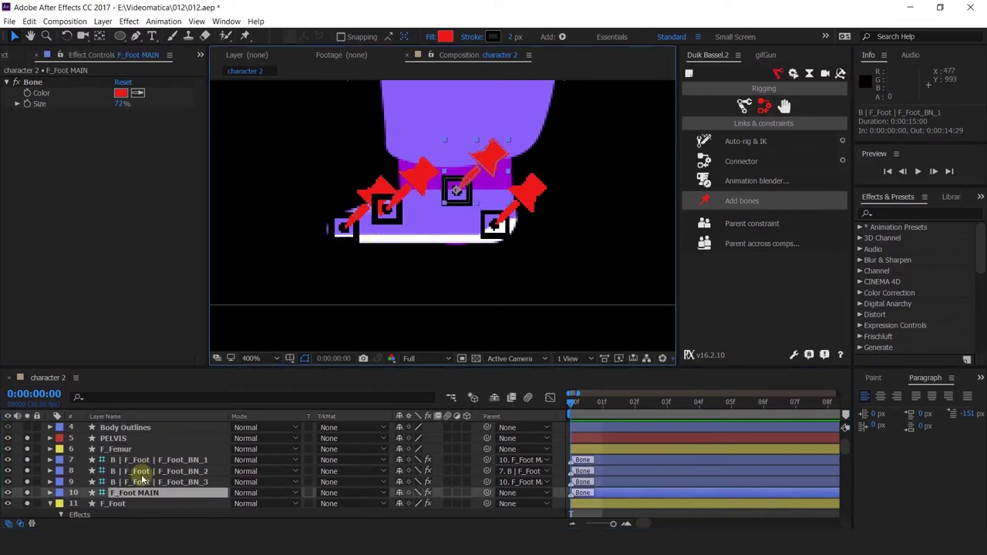
{"action": "key", "text": "r"}
{"action": "left_click_drag", "start_coordinate": [415, 506], "coordinate": [434, 258]}
{"action": "key", "text": "ctrl+z"}
- Test the toe bend by rotating the F_Foot_BN_1 bone to 50°, inspect the heel, and undo the rotation
{"action": "left_click", "coordinate": [419, 184]}
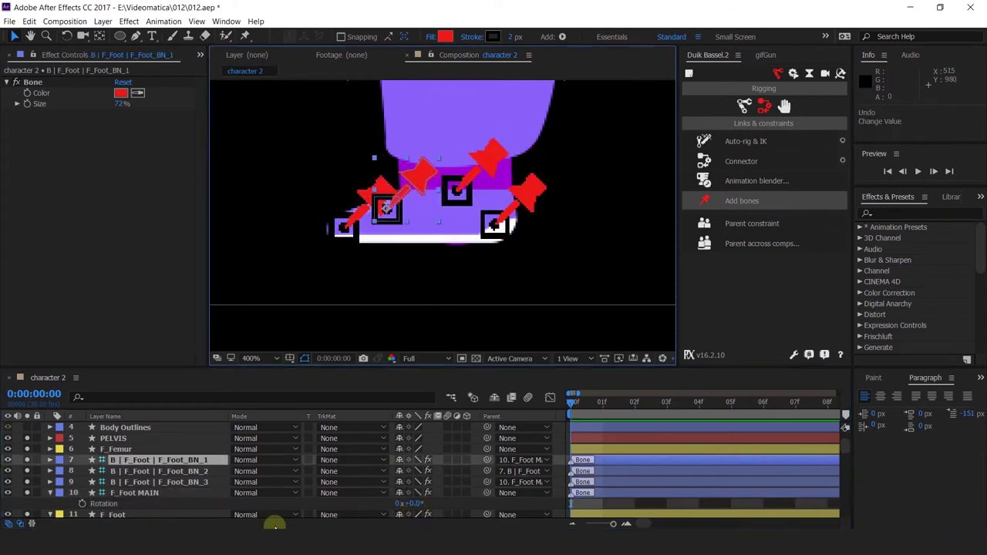
{"action": "key", "text": "r"}
{"action": "left_click_drag", "start_coordinate": [412, 469], "coordinate": [462, 486]}
{"action": "scroll", "coordinate": [520, 189], "scroll_direction": "up", "scroll_amount": 1}
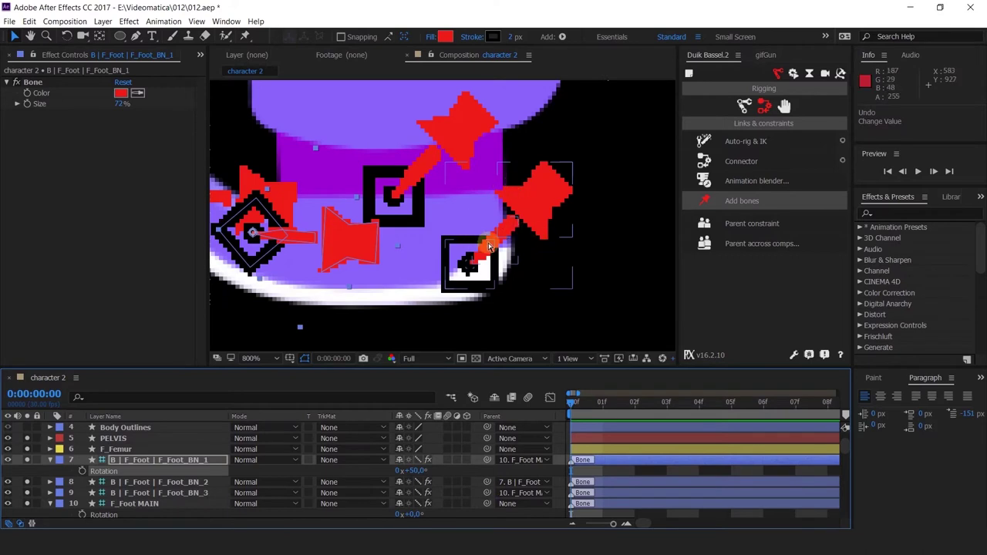
{"action": "key", "text": "ctrl+z"}
{"action": "scroll", "coordinate": [396, 243], "scroll_direction": "down", "scroll_amount": 1}
- Select Mesh 1 of the F_Foot layer's Puppet effect and place a Puppet Starch pin on the heel
{"action": "left_click", "coordinate": [373, 261]}
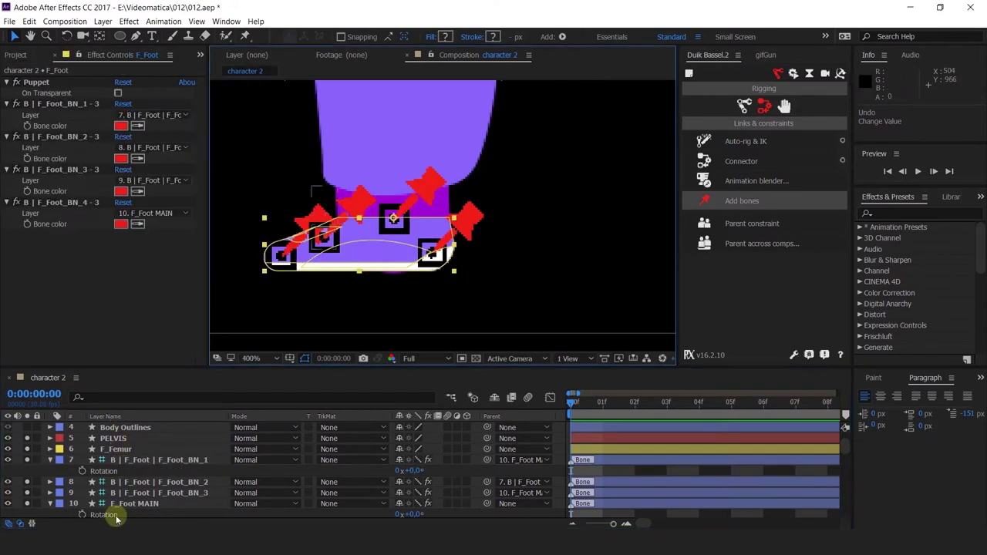
{"action": "key", "text": "e"}
{"action": "left_click", "coordinate": [104, 471]}
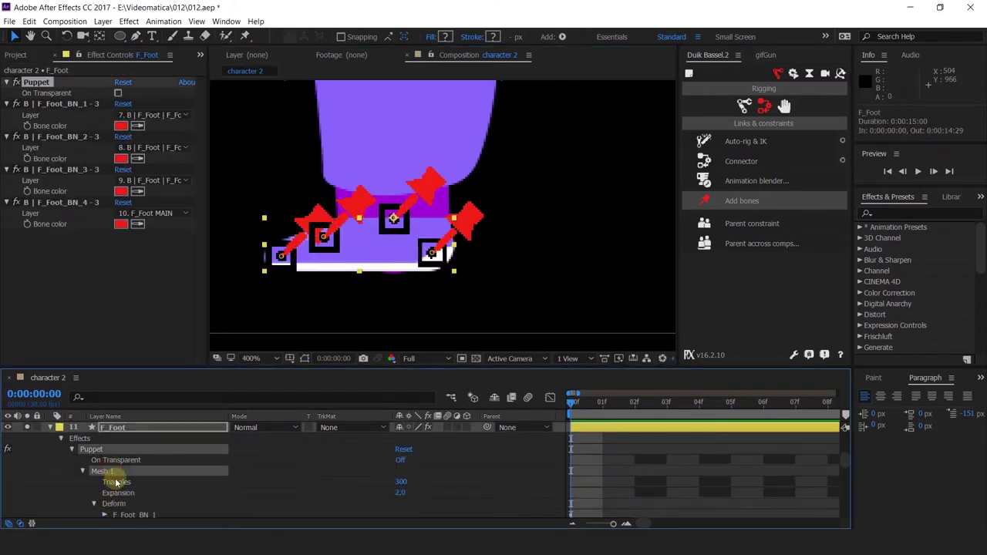
{"action": "scroll", "coordinate": [128, 499], "scroll_direction": "down", "scroll_amount": 3}
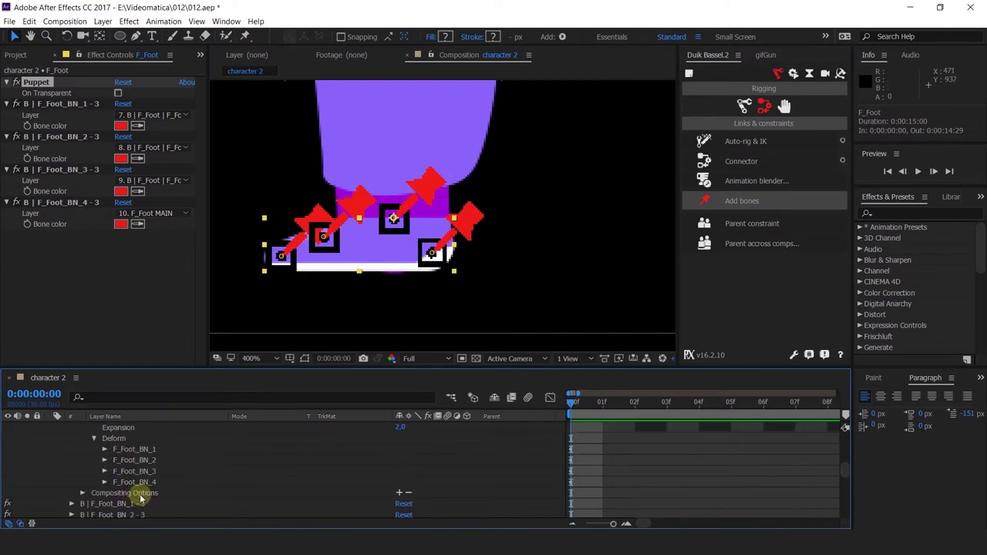
{"action": "scroll", "coordinate": [136, 495], "scroll_direction": "up", "scroll_amount": 1}
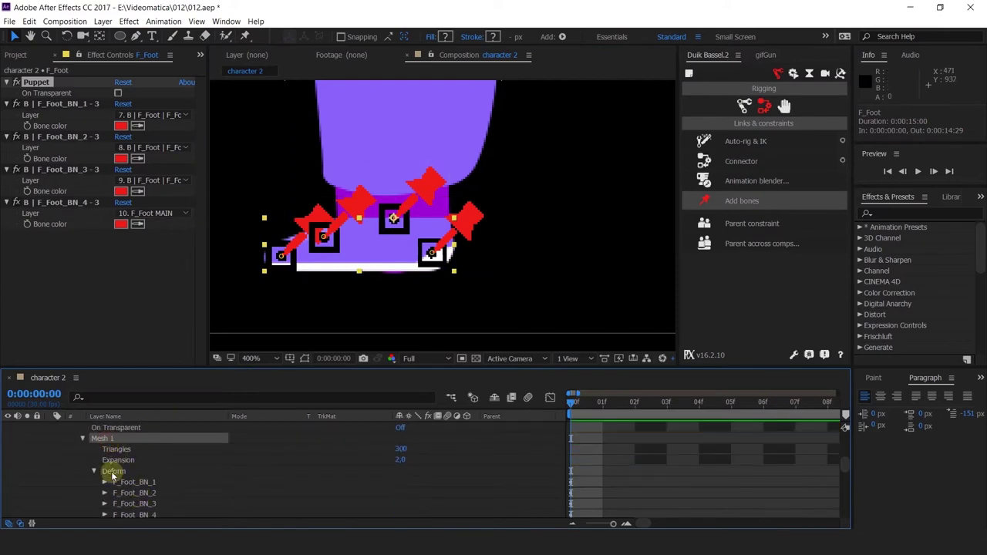
{"action": "left_click_drag", "start_coordinate": [248, 36], "coordinate": [292, 68]}
{"action": "left_click", "coordinate": [432, 253]}
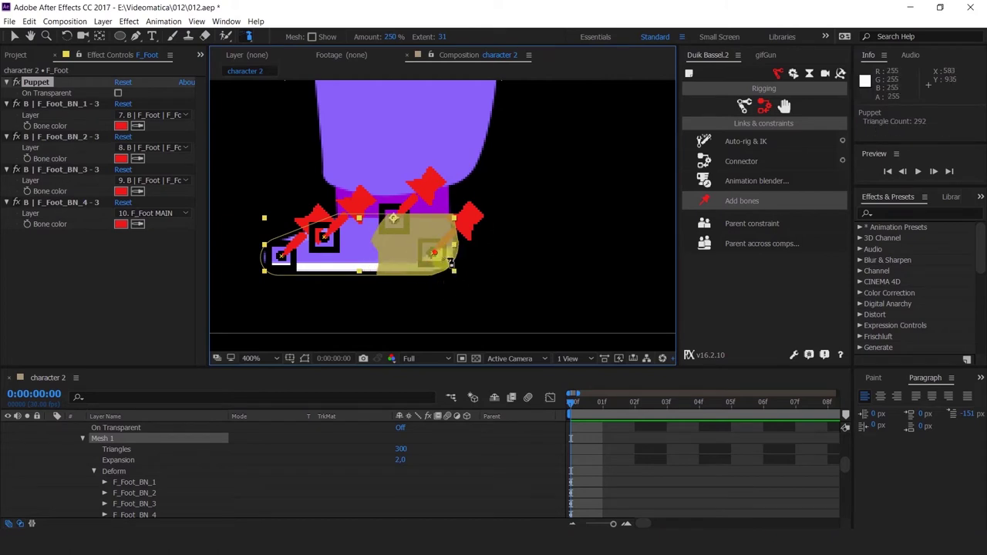
- Set the heel starch pin's Amount to 100% and its Extent to 38
{"action": "mouse_move", "coordinate": [395, 36]}
{"action": "left_mouse_down"}
{"action": "mouse_move", "coordinate": [368, 37]}
{"action": "mouse_move", "coordinate": [403, 36]}
{"action": "mouse_move", "coordinate": [343, 47]}
{"action": "mouse_move", "coordinate": [393, 48]}
{"action": "mouse_move", "coordinate": [251, 72]}
{"action": "mouse_move", "coordinate": [362, 93]}
{"action": "mouse_move", "coordinate": [188, 116]}
{"action": "mouse_move", "coordinate": [401, 38]}
{"action": "left_mouse_up"}
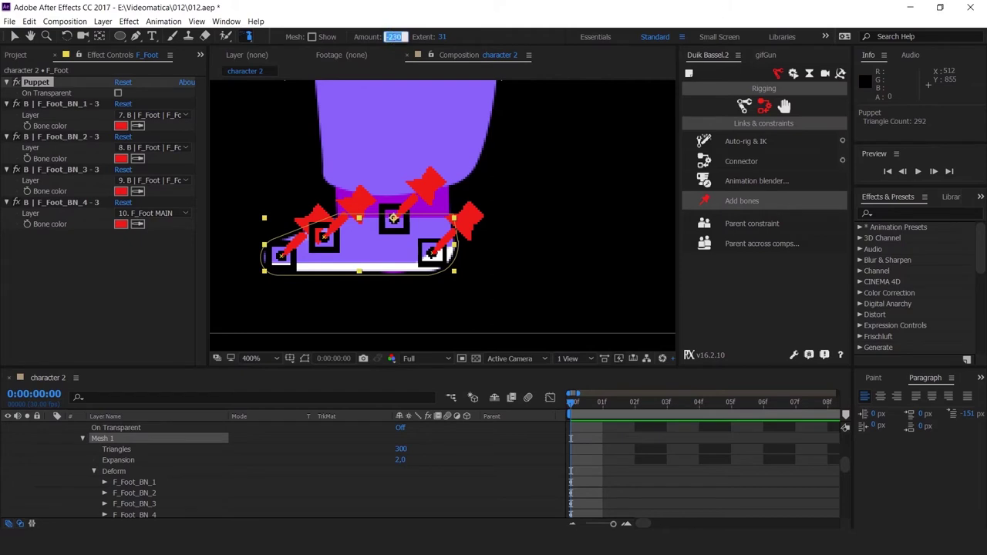
{"action": "type", "text": "100"}
{"action": "key", "text": "Return"}
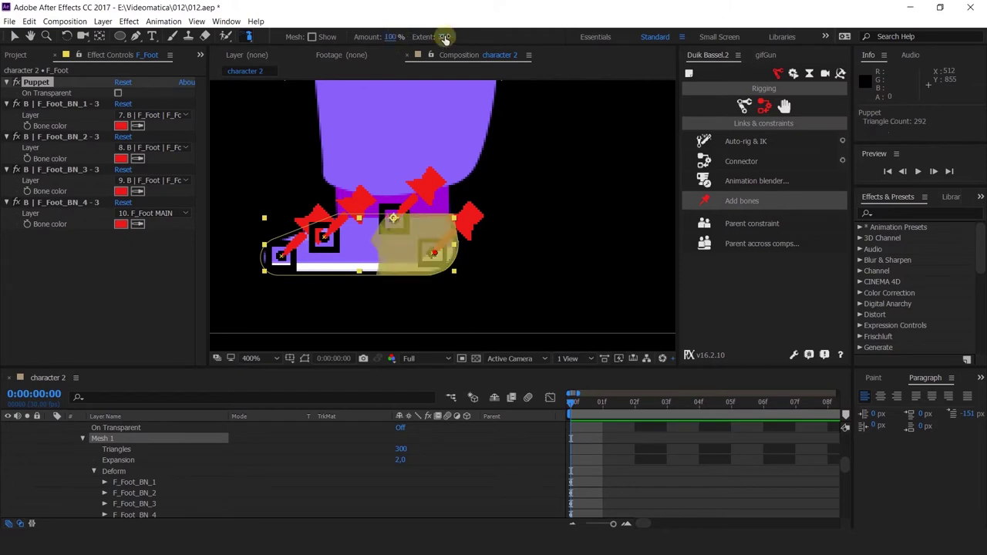
{"action": "mouse_move", "coordinate": [457, 36]}
{"action": "left_mouse_down"}
{"action": "mouse_move", "coordinate": [449, 44]}
{"action": "mouse_move", "coordinate": [432, 35]}
{"action": "mouse_move", "coordinate": [452, 40]}
{"action": "left_mouse_up"}
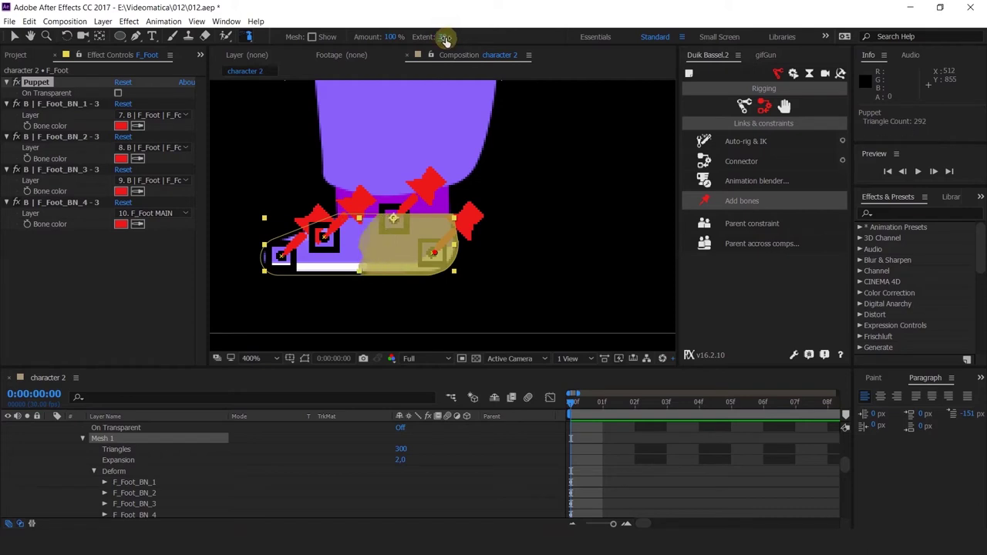
- Check the starched heel by rotating the F_Foot_BN_1 bone to 42°, undo the rotation, and return to the Selection tool
{"action": "scroll", "coordinate": [155, 491], "scroll_direction": "up", "scroll_amount": 3}
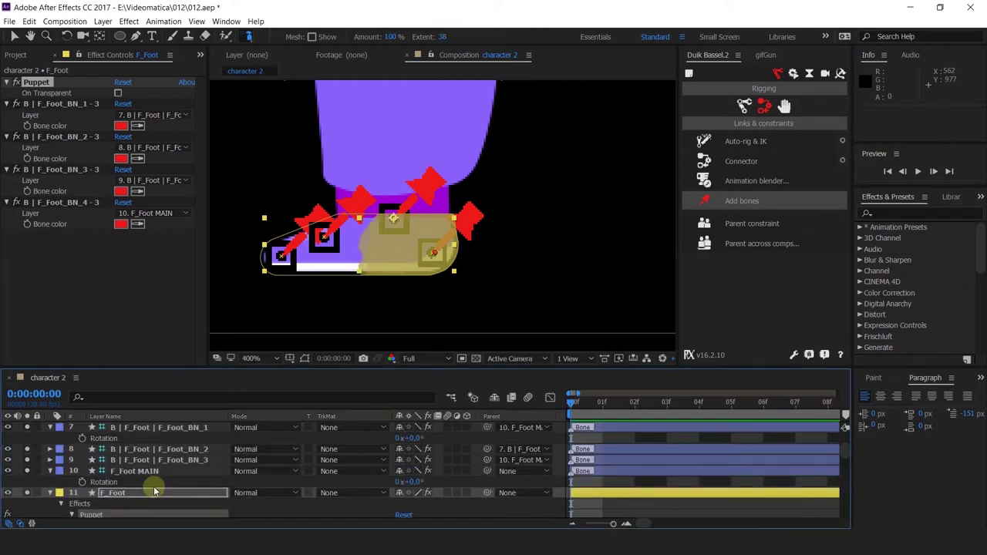
{"action": "left_click", "coordinate": [135, 459]}
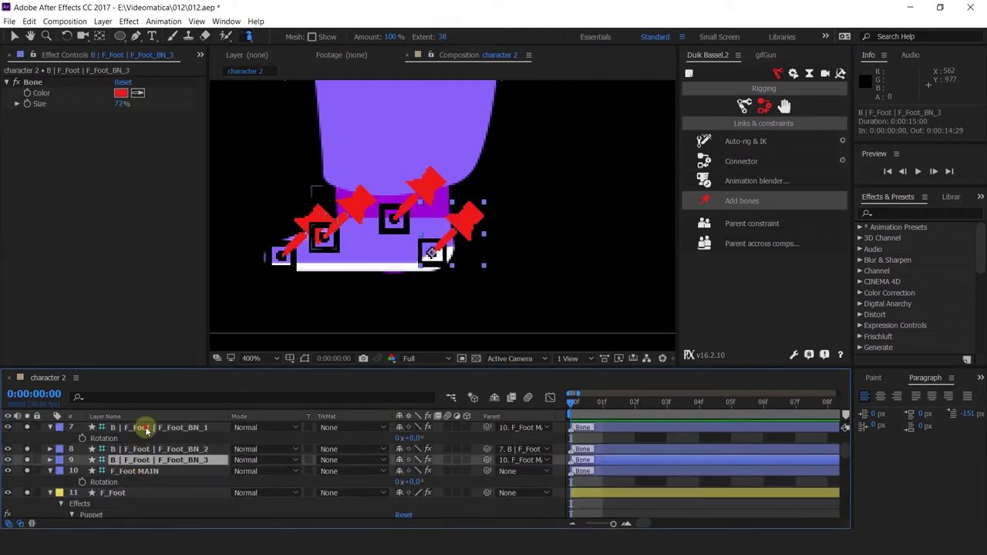
{"action": "left_click", "coordinate": [146, 429]}
{"action": "left_click_drag", "start_coordinate": [413, 438], "coordinate": [441, 437]}
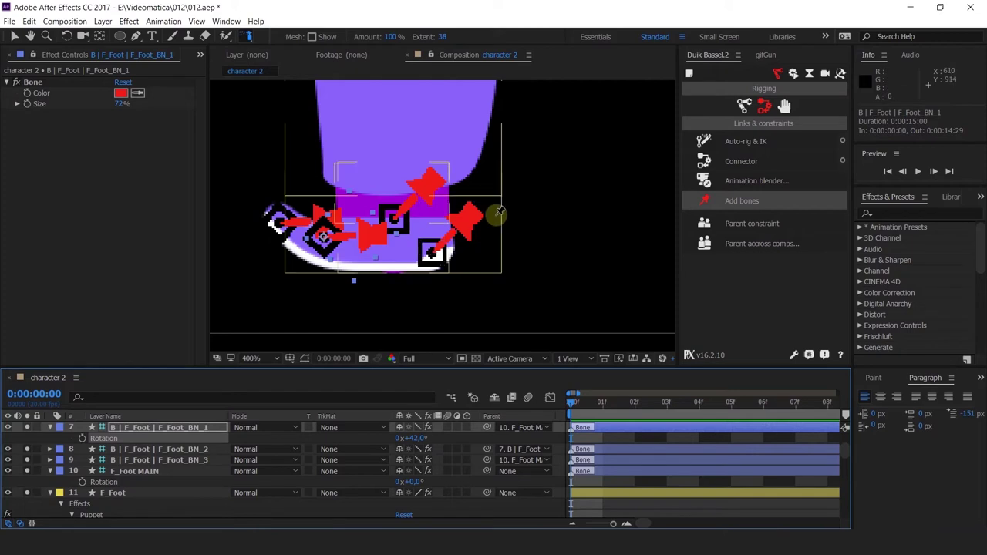
{"action": "key", "text": "ctrl+z"}
{"action": "key", "text": "v"}
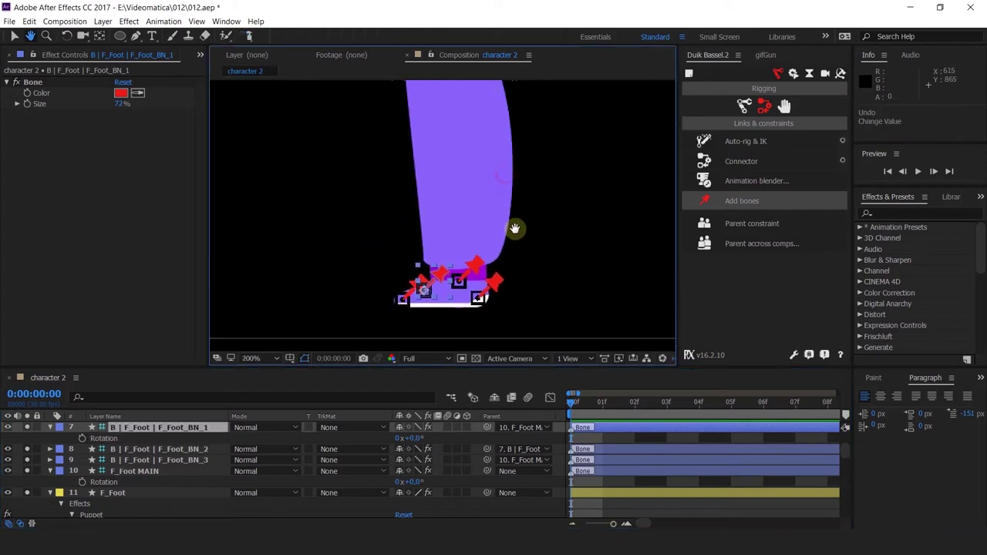
- Select the F_Foot MAIN bone and parent it to the F_knee layer, with the expanded foot layers collapsed
{"action": "scroll", "coordinate": [458, 274], "scroll_direction": "down", "scroll_amount": 1}
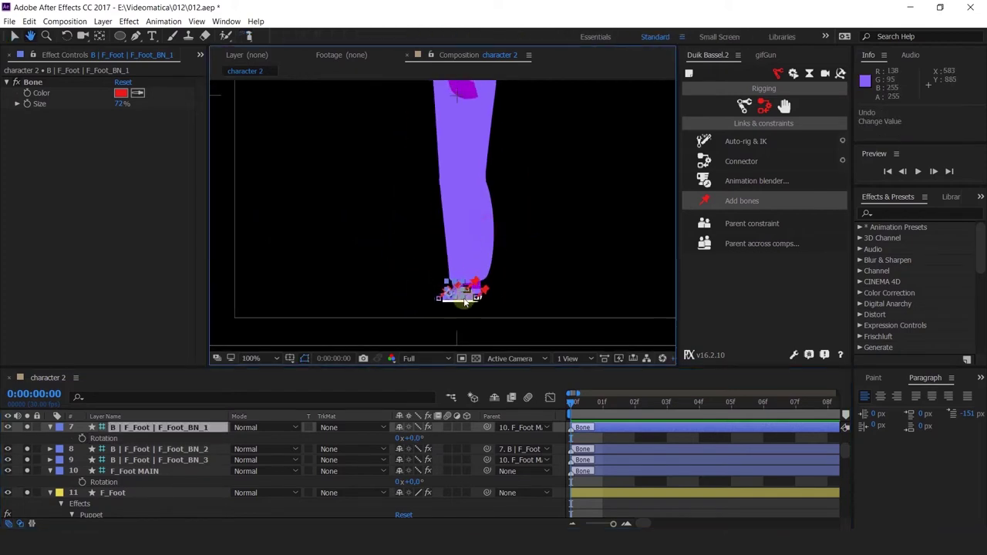
{"action": "left_click", "coordinate": [475, 285]}
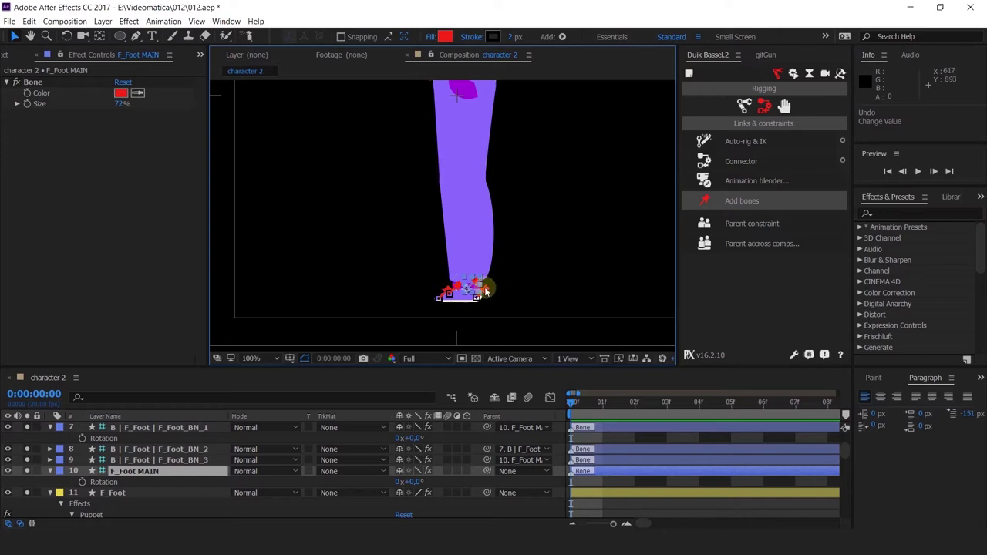
{"action": "scroll", "coordinate": [484, 287], "scroll_direction": "up", "scroll_amount": 3}
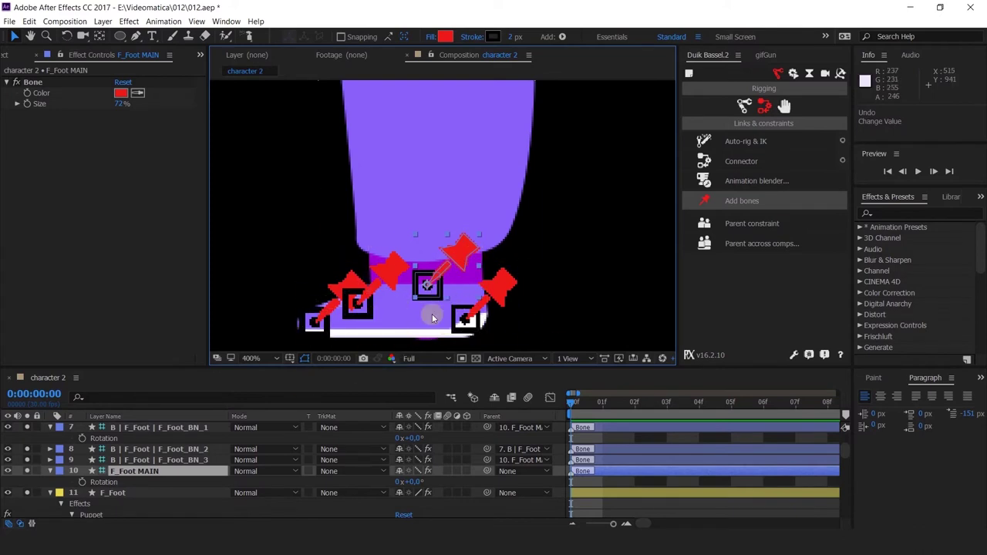
{"action": "scroll", "coordinate": [412, 117], "scroll_direction": "down", "scroll_amount": 3}
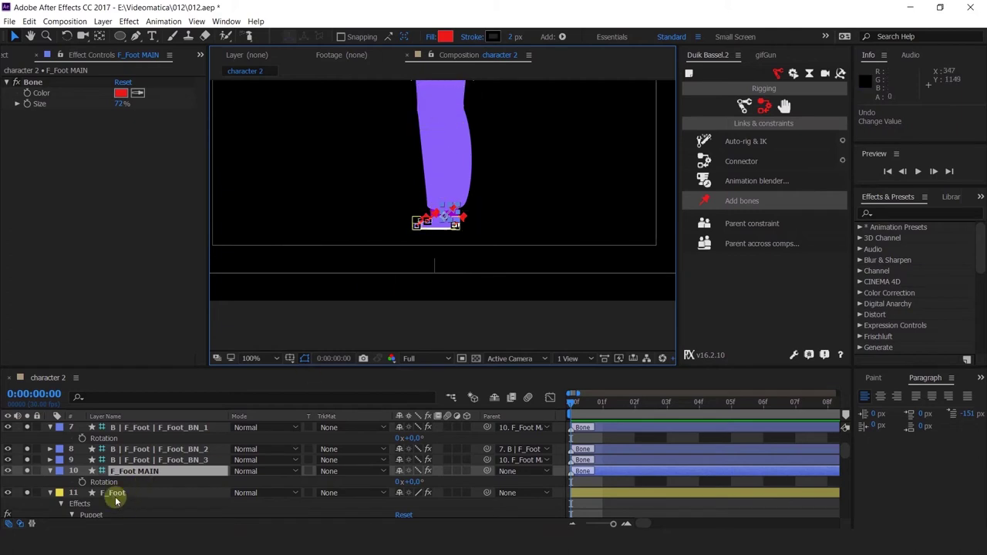
{"action": "left_click_drag", "start_coordinate": [488, 470], "coordinate": [117, 472]}
{"action": "scroll", "coordinate": [117, 473], "scroll_direction": "up", "scroll_amount": 5}
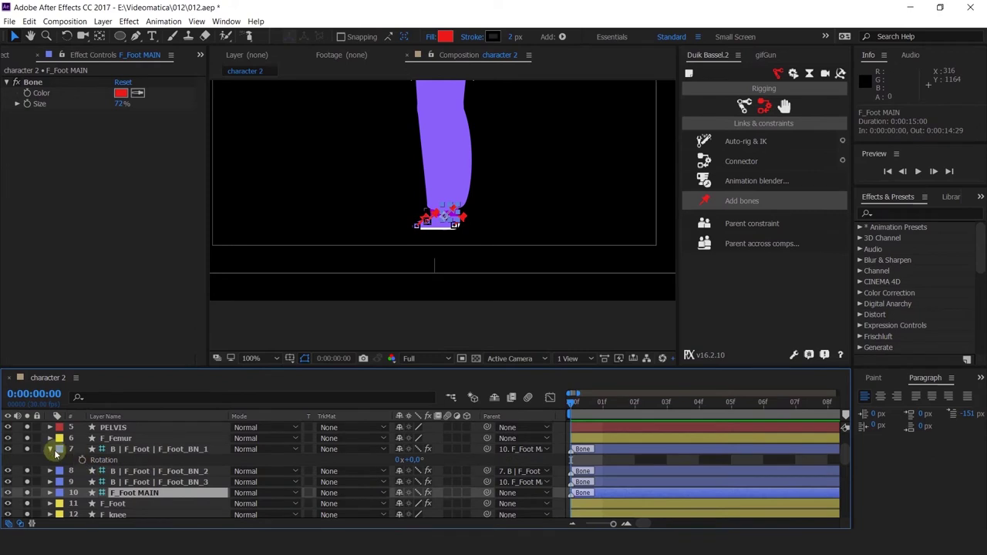
{"action": "left_click", "coordinate": [51, 450]}
{"action": "left_click", "coordinate": [131, 449]}
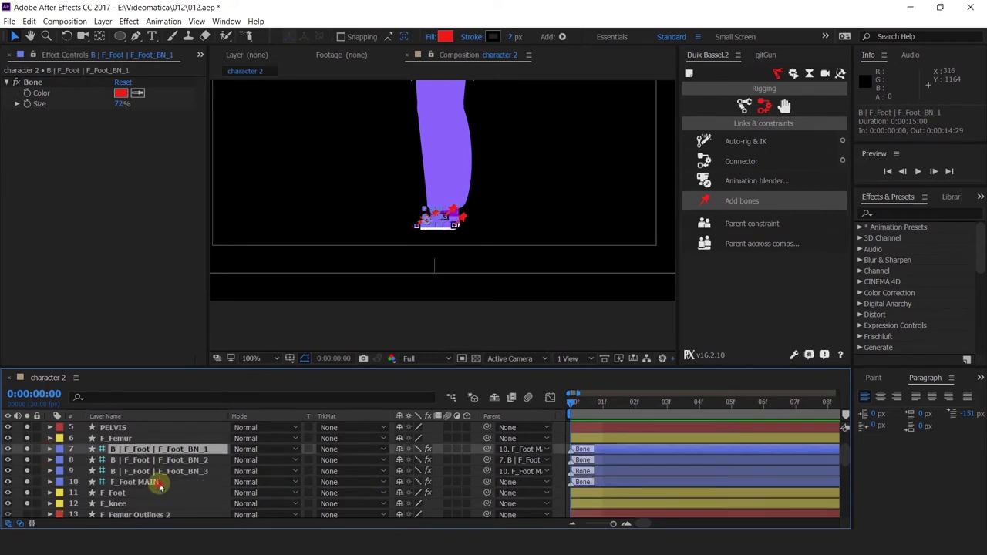
{"action": "left_click", "coordinate": [161, 483]}
{"action": "left_click_drag", "start_coordinate": [487, 486], "coordinate": [115, 504]}
- Parent the F_knee layer to the F_Femur layer
{"action": "left_click", "coordinate": [114, 504]}
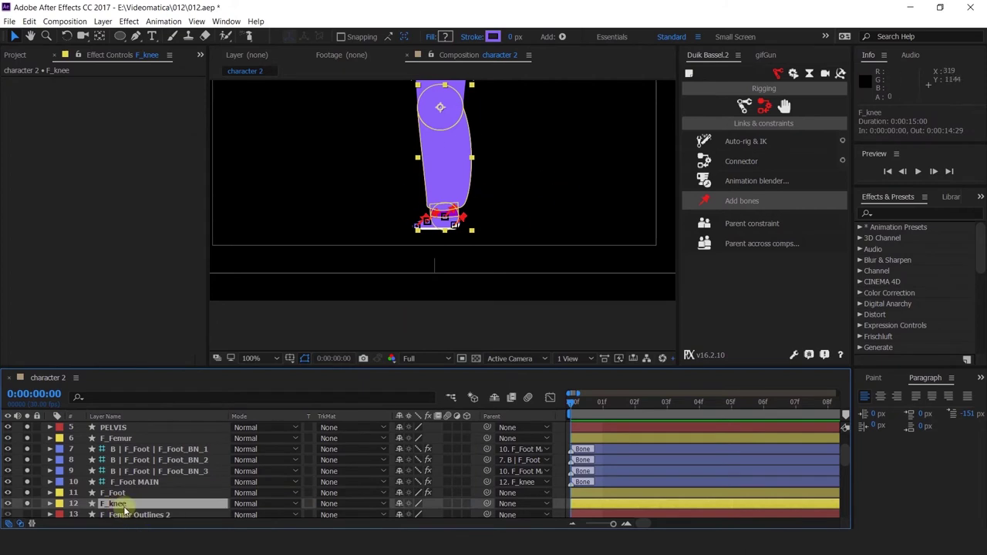
{"action": "left_click_drag", "start_coordinate": [496, 139], "coordinate": [486, 209]}
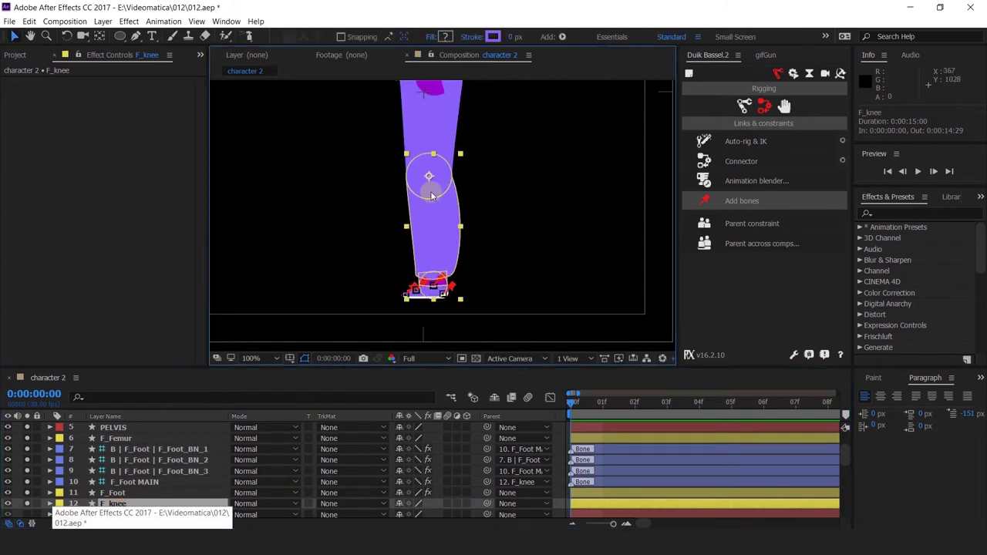
{"action": "left_click_drag", "start_coordinate": [464, 139], "coordinate": [455, 176]}
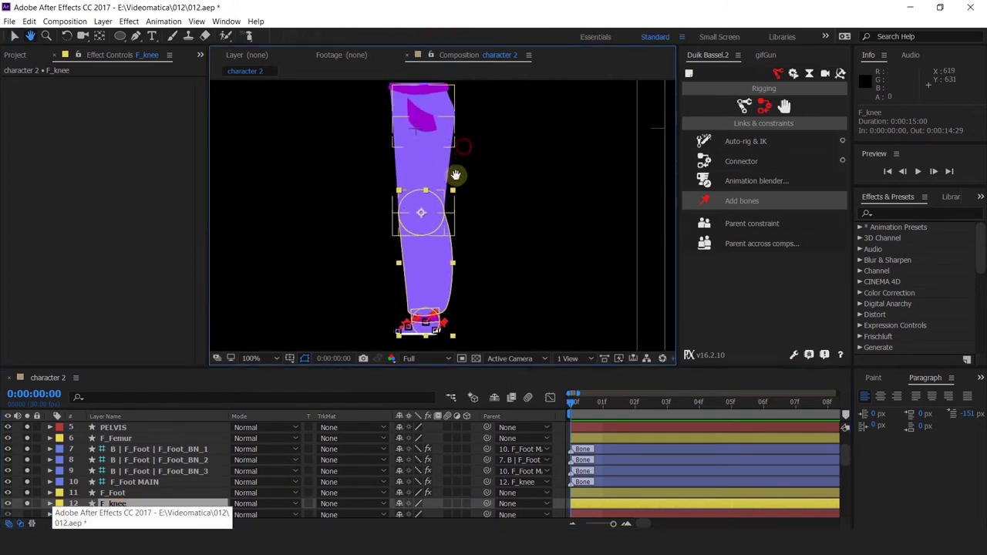
{"action": "left_click", "coordinate": [185, 506]}
{"action": "left_click_drag", "start_coordinate": [486, 503], "coordinate": [125, 481]}
- Review the leg hierarchy by selecting the foot, knee and pelvis layers one after another
{"action": "left_click", "coordinate": [123, 501]}
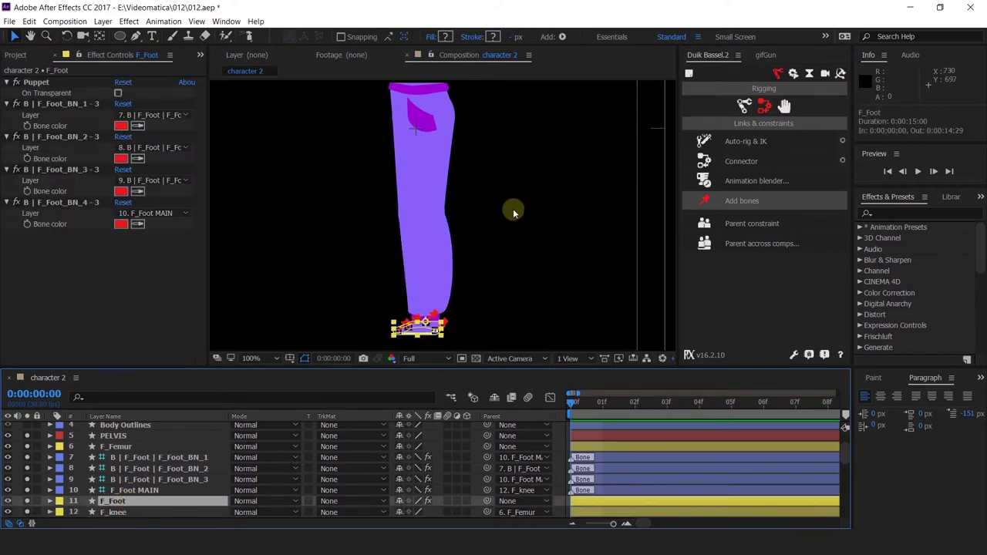
{"action": "left_click_drag", "start_coordinate": [474, 267], "coordinate": [492, 192]}
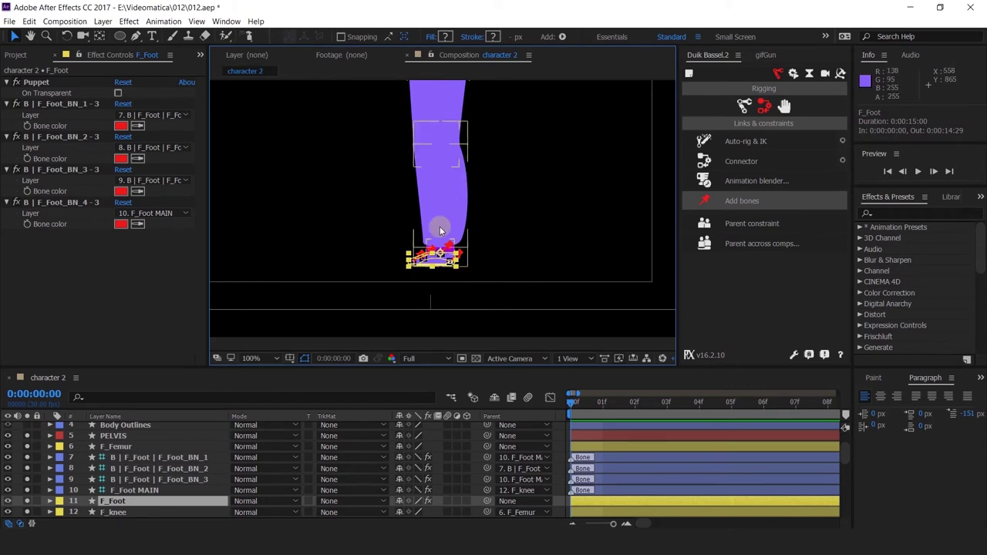
{"action": "left_click", "coordinate": [489, 260]}
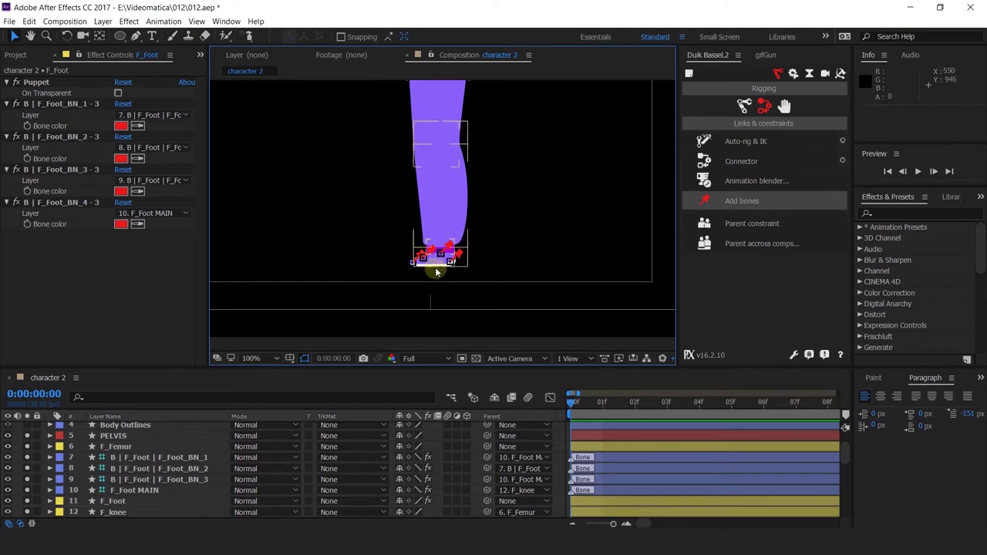
{"action": "left_click", "coordinate": [435, 264]}
{"action": "left_click", "coordinate": [438, 182]}
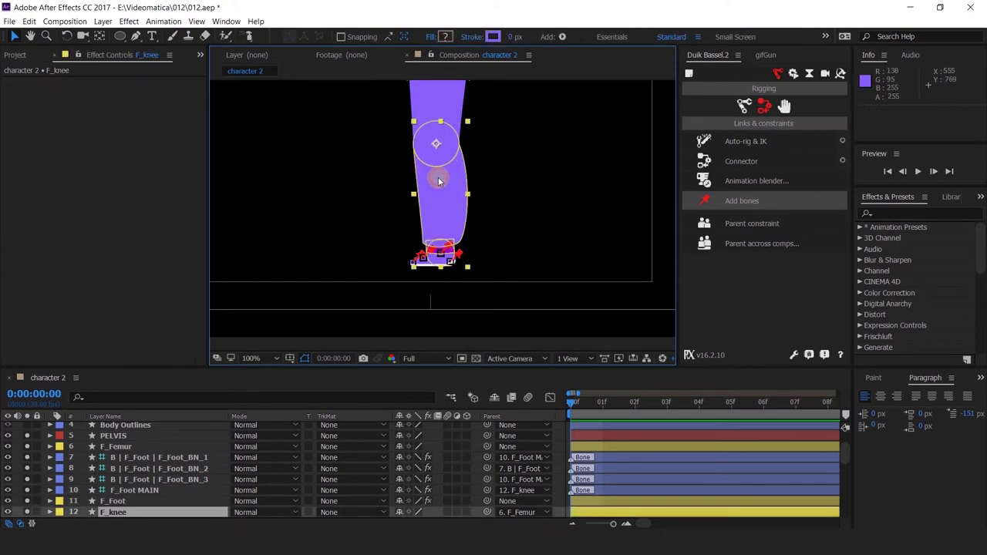
{"action": "left_click_drag", "start_coordinate": [478, 172], "coordinate": [496, 313]}
{"action": "left_click", "coordinate": [460, 196]}
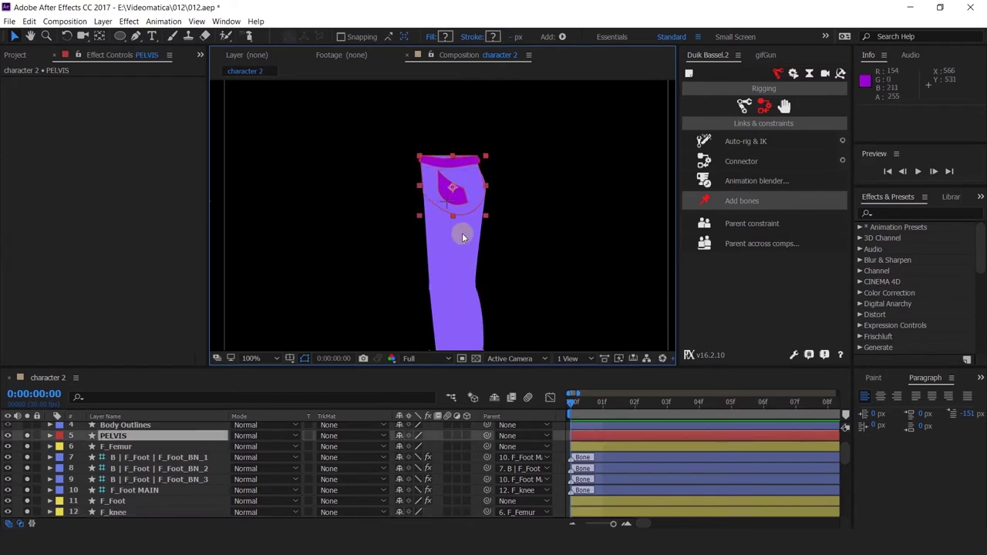
- Select F_Femur, F_knee and F_Foot MAIN together, in that order, and apply Duik's Auto-rig & IK to them
{"action": "left_click", "coordinate": [462, 233]}
{"action": "left_click_drag", "start_coordinate": [522, 277], "coordinate": [452, 222]}
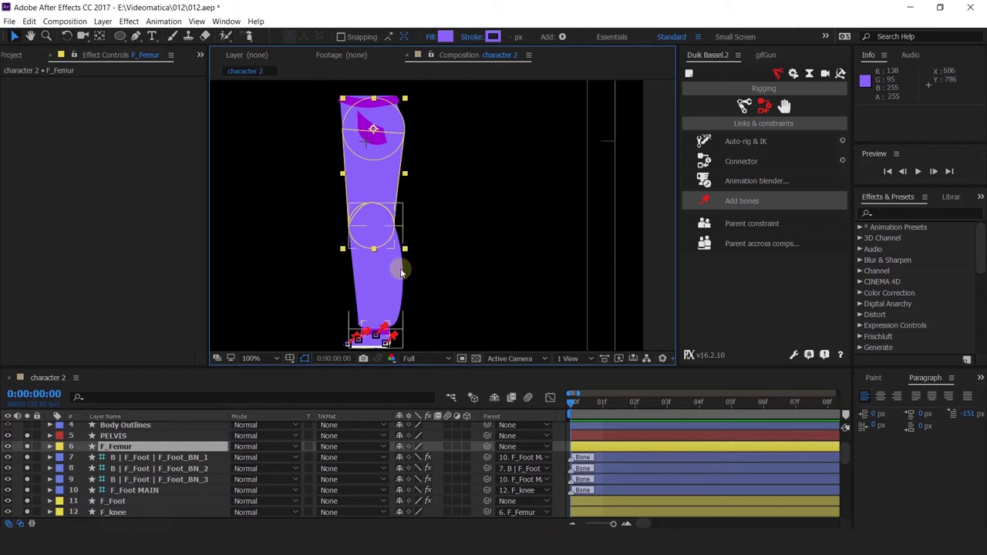
{"action": "left_click_drag", "start_coordinate": [469, 251], "coordinate": [494, 236]}
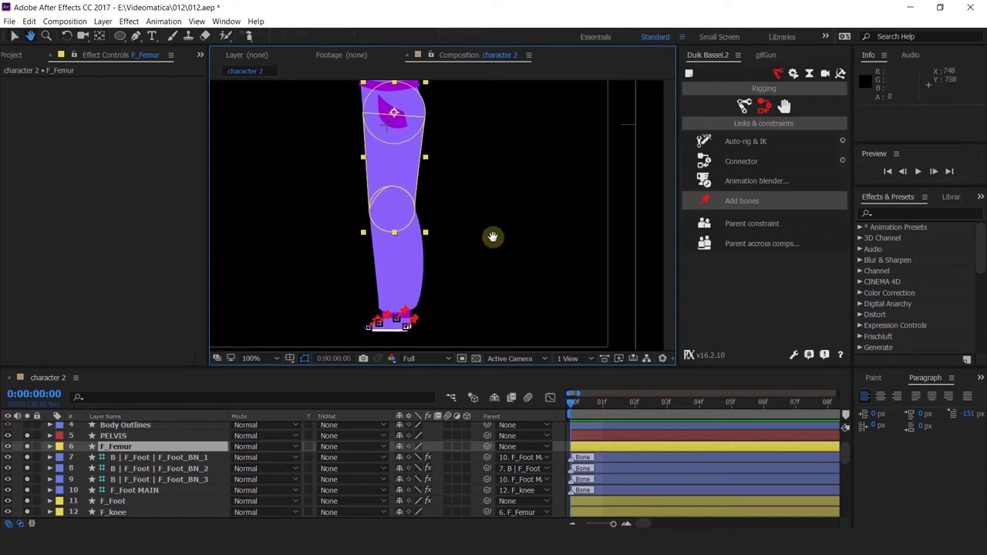
{"action": "left_click", "coordinate": [411, 254]}
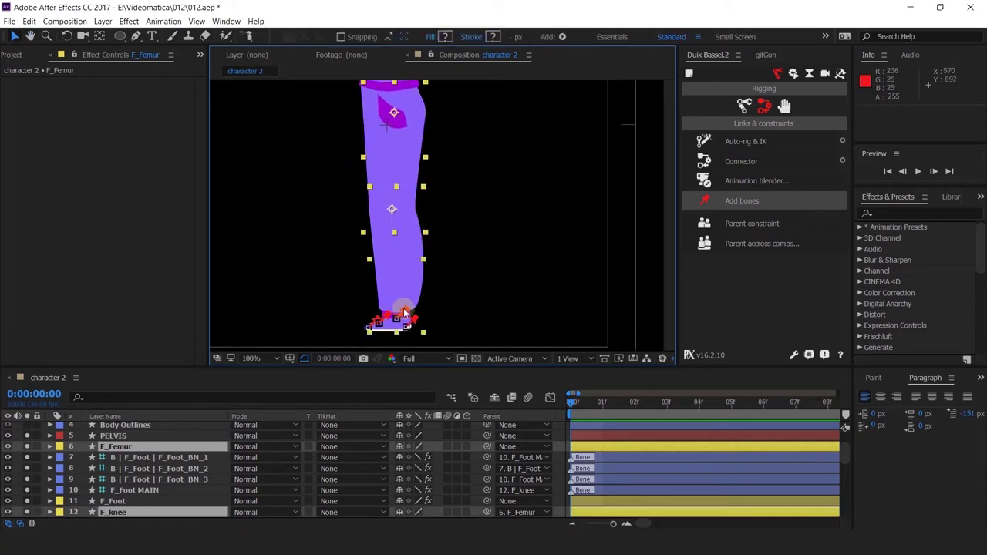
{"action": "scroll", "coordinate": [404, 325], "scroll_direction": "up", "scroll_amount": 4}
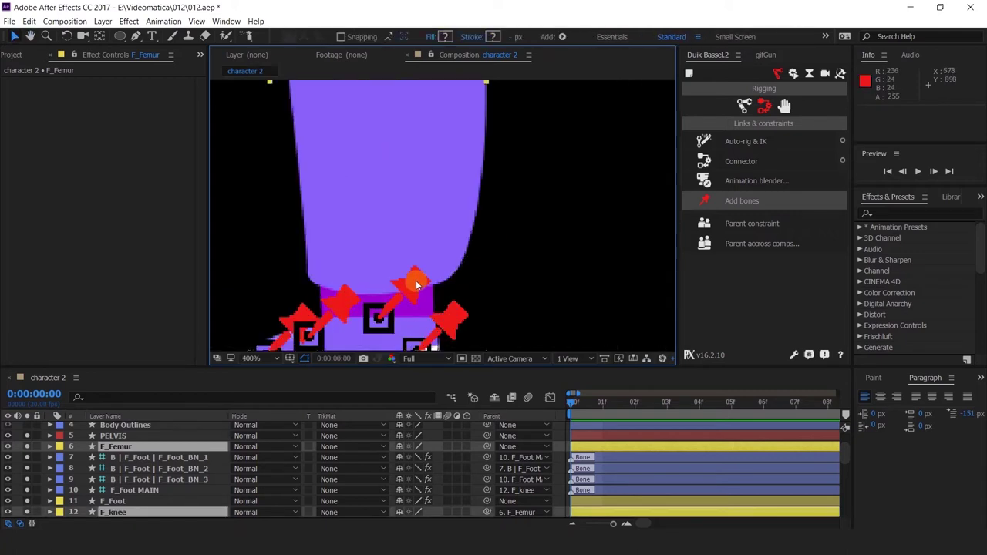
{"action": "scroll", "coordinate": [422, 295], "scroll_direction": "down", "scroll_amount": 2}
{"action": "scroll", "coordinate": [128, 463], "scroll_direction": "down", "scroll_amount": 3}
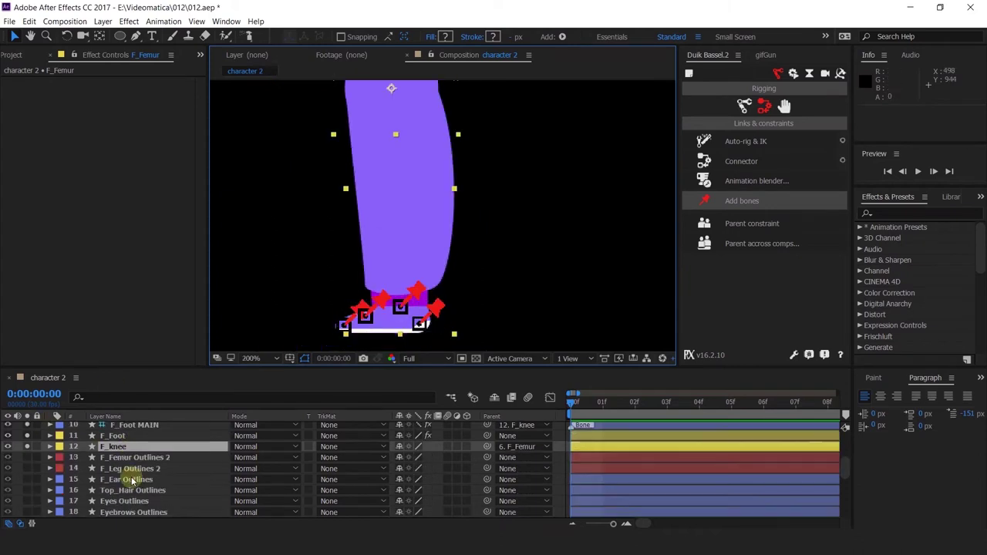
{"action": "scroll", "coordinate": [135, 475], "scroll_direction": "up", "scroll_amount": 2}
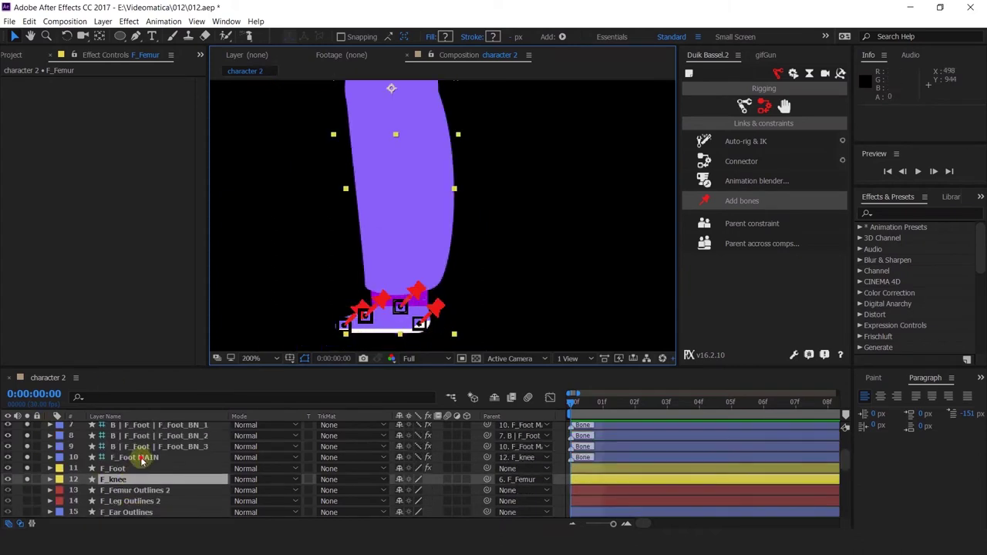
{"action": "left_click", "coordinate": [141, 459], "text": "ctrl"}
{"action": "scroll", "coordinate": [555, 216], "scroll_direction": "down", "scroll_amount": 4}
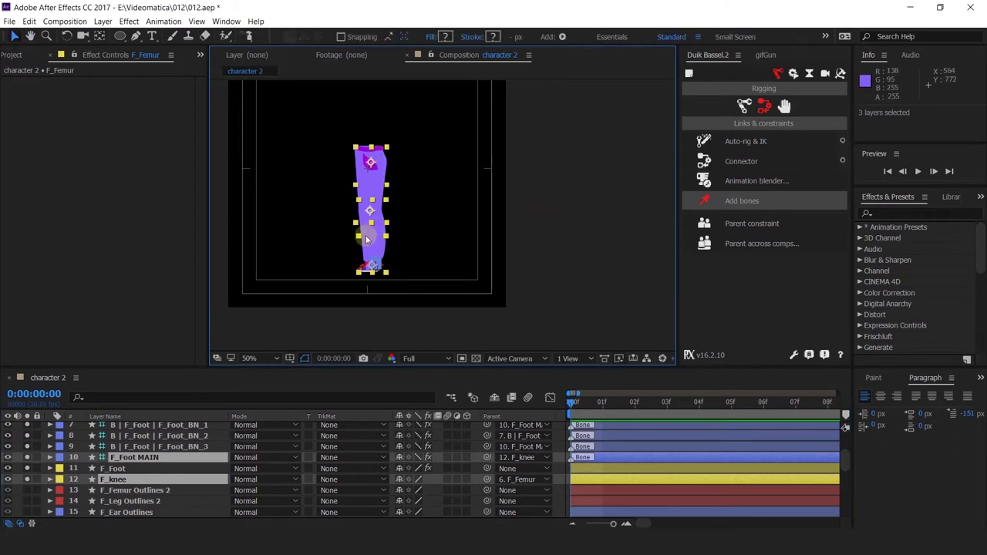
{"action": "scroll", "coordinate": [376, 260], "scroll_direction": "up", "scroll_amount": 4}
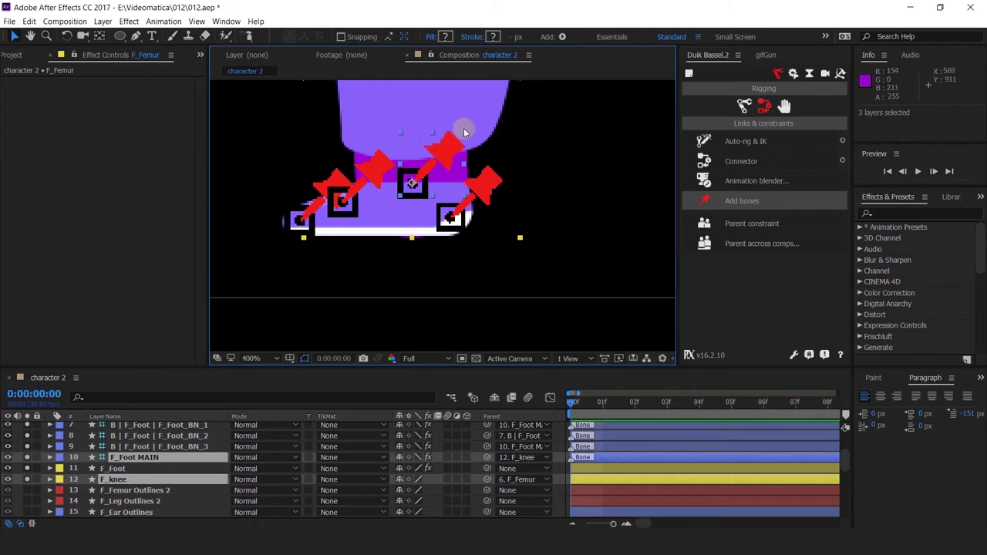
{"action": "scroll", "coordinate": [509, 250], "scroll_direction": "down", "scroll_amount": 2}
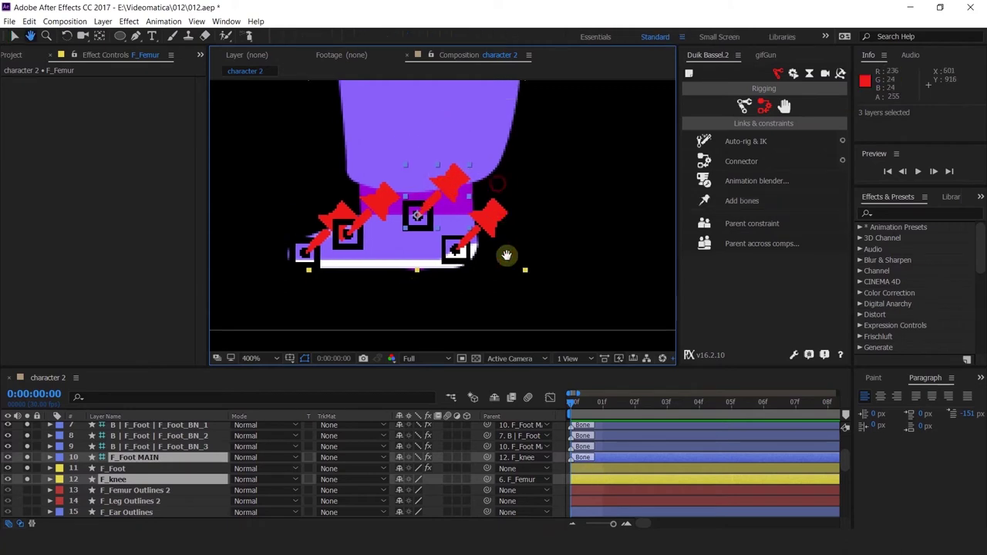
{"action": "scroll", "coordinate": [524, 221], "scroll_direction": "down", "scroll_amount": 1}
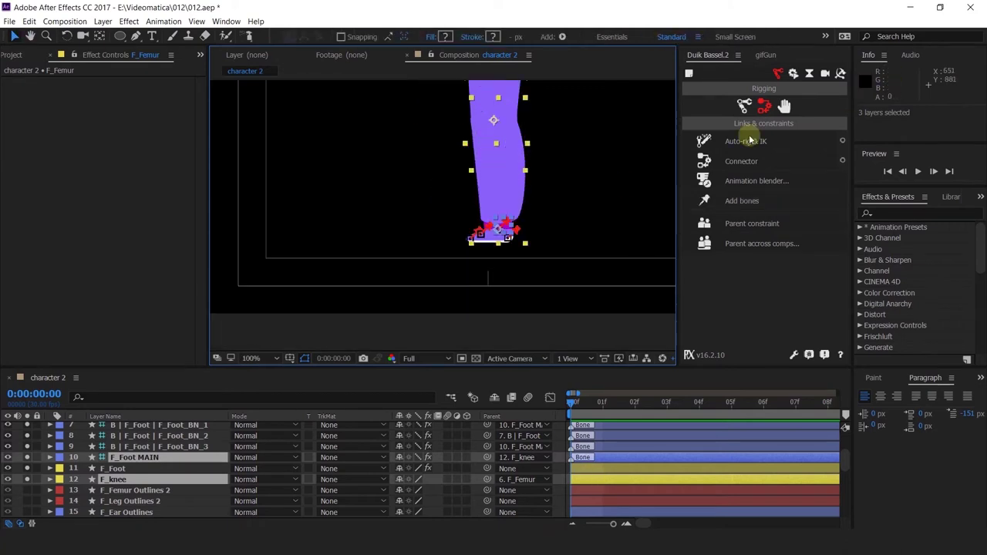
{"action": "left_click", "coordinate": [762, 146]}
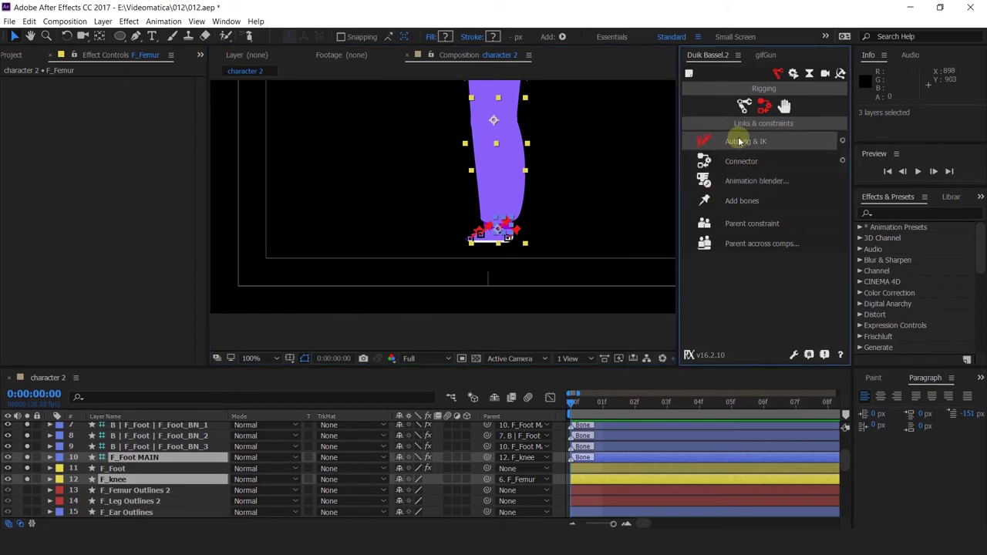
{"action": "left_click", "coordinate": [736, 139]}
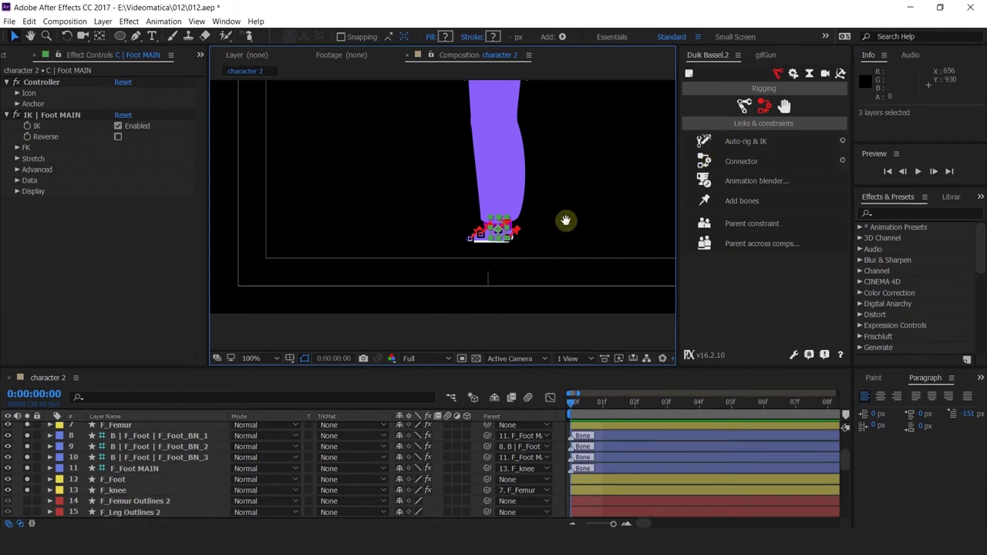
- Try out the C | Foot MAIN controller by moving the foot, and undo the move
{"action": "left_click", "coordinate": [462, 270]}
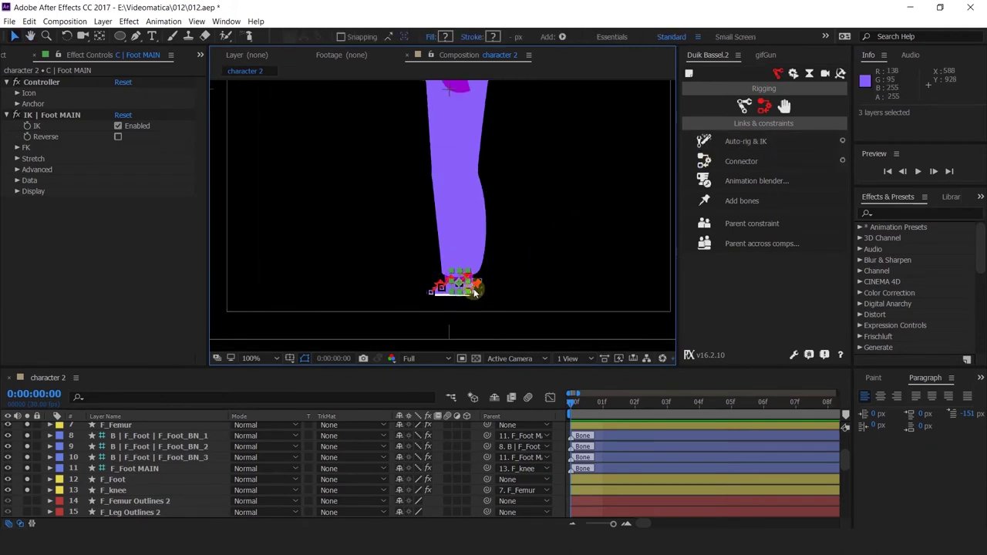
{"action": "key", "text": "period"}
{"action": "key", "text": "period"}
{"action": "key", "text": "comma"}
{"action": "key", "text": "comma"}
{"action": "left_click_drag", "start_coordinate": [458, 294], "coordinate": [462, 338]}
{"action": "key", "text": "ctrl+z"}
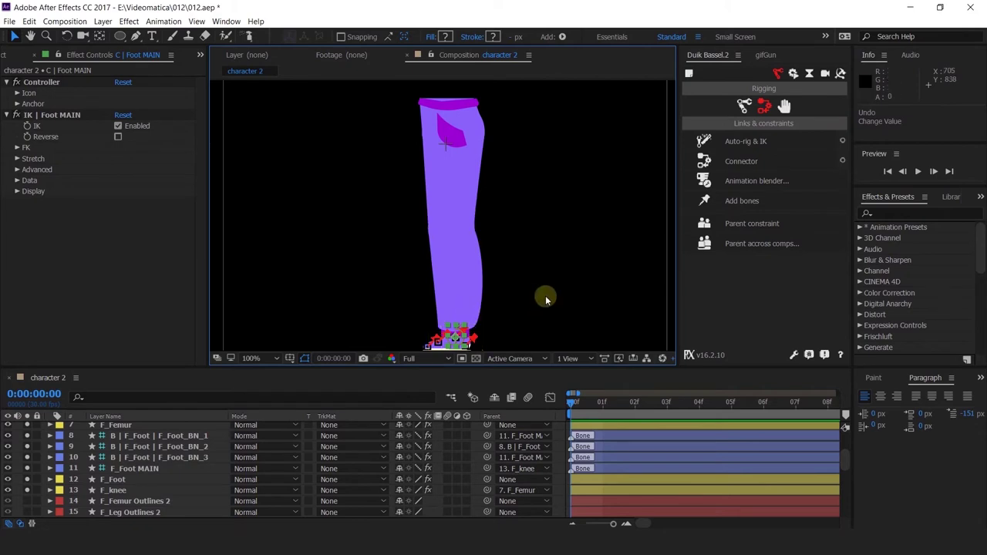
- Test the knee bend by raising the C | Foot MAIN controller about 52 px, and undo the move
{"action": "key", "text": "h"}
{"action": "left_click_drag", "start_coordinate": [545, 290], "coordinate": [539, 236]}
{"action": "key", "text": "v"}
{"action": "left_click_drag", "start_coordinate": [452, 305], "coordinate": [450, 278]}
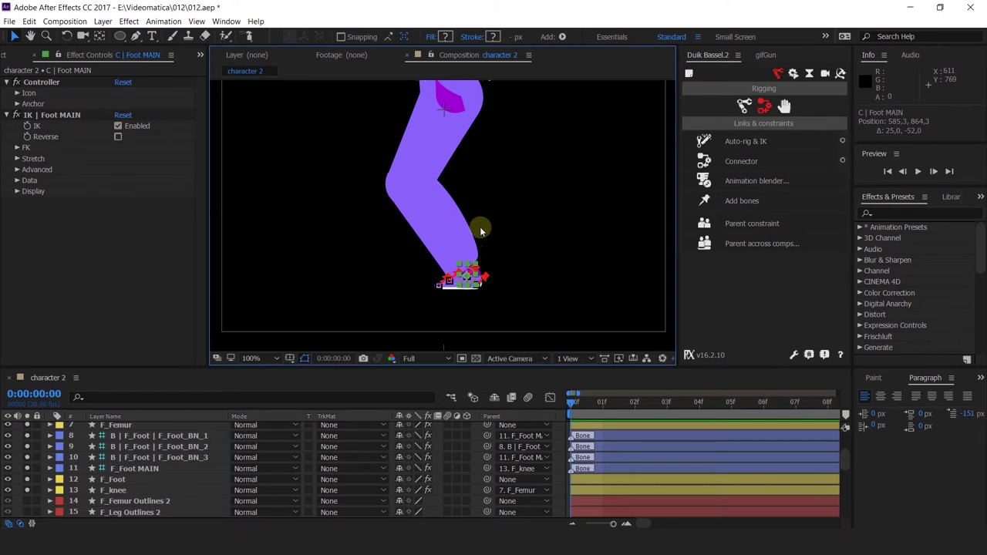
{"action": "key", "text": "ctrl+z"}
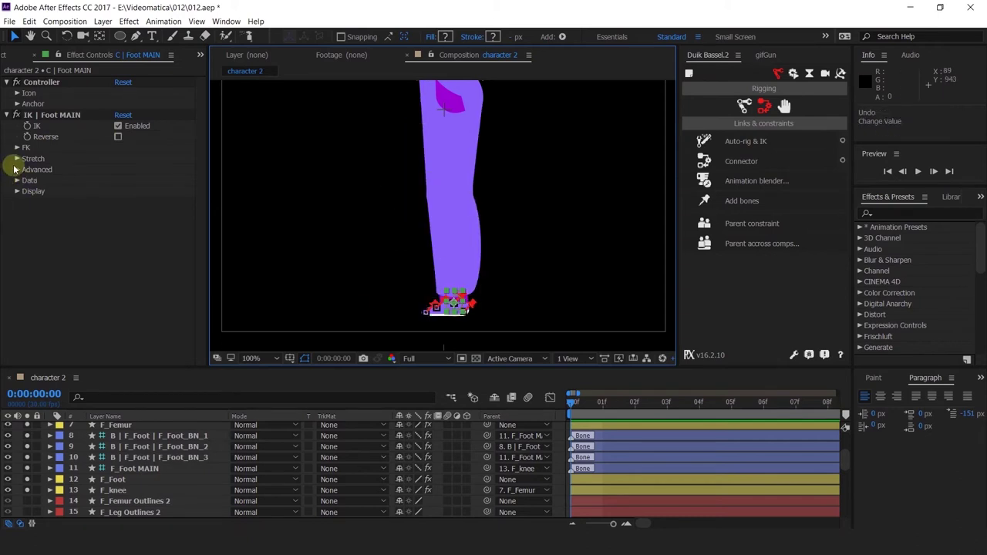
- Test the IK's Auto-Stretch by pulling the foot controller about 256 px forward, switching the option off and on again
{"action": "left_click", "coordinate": [16, 158]}
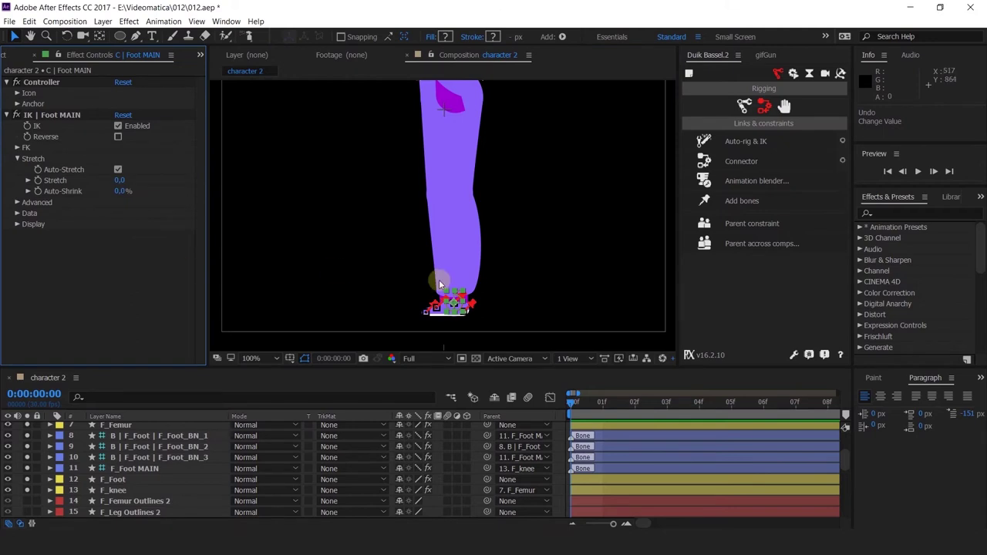
{"action": "left_click_drag", "start_coordinate": [451, 307], "coordinate": [323, 319]}
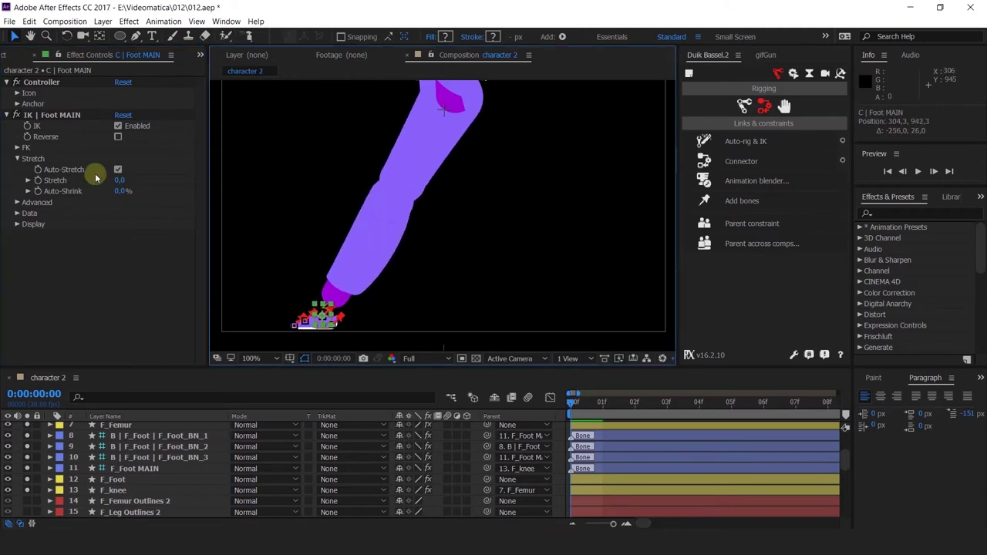
{"action": "left_click", "coordinate": [118, 170]}
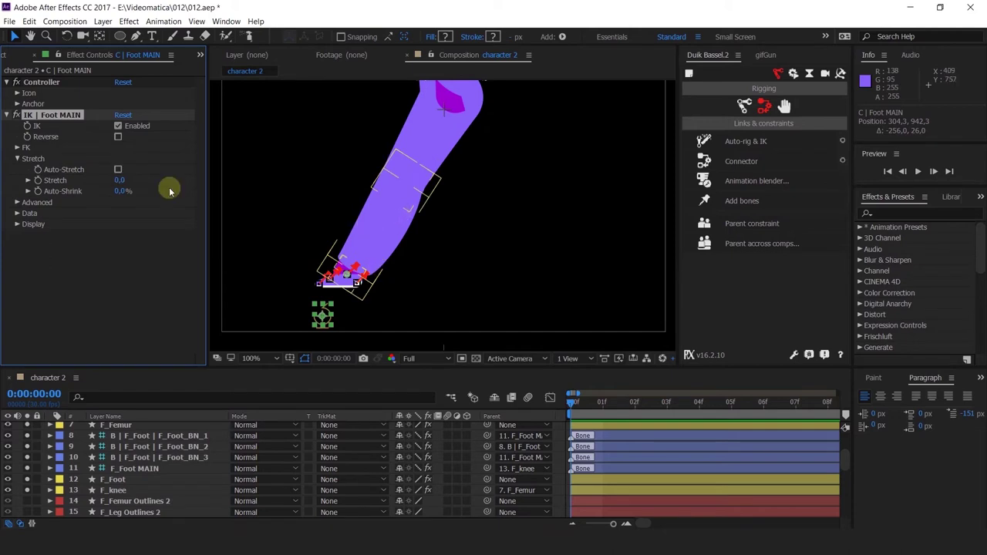
{"action": "left_click", "coordinate": [118, 170]}
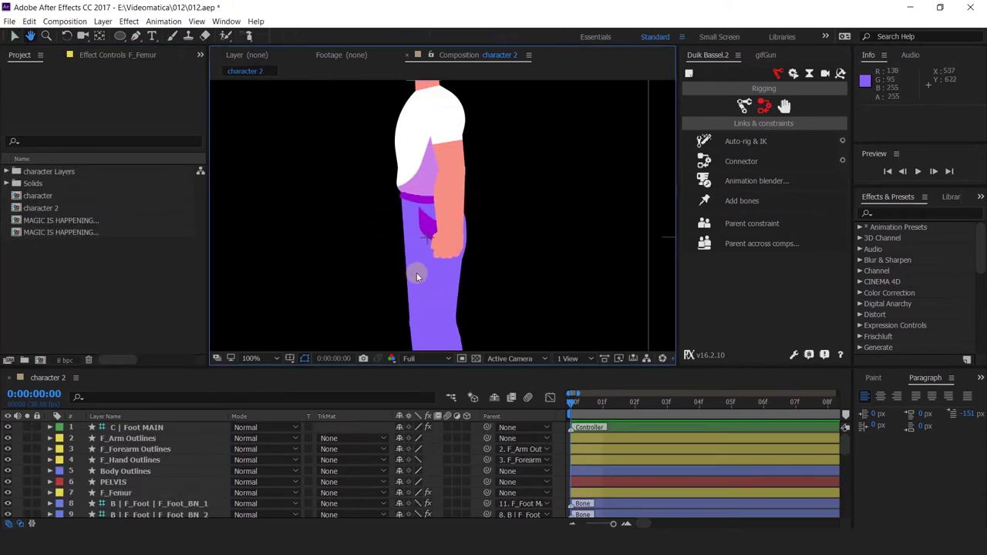
- Parent the F_Femur layer to PELVIS
{"action": "left_click", "coordinate": [416, 272]}
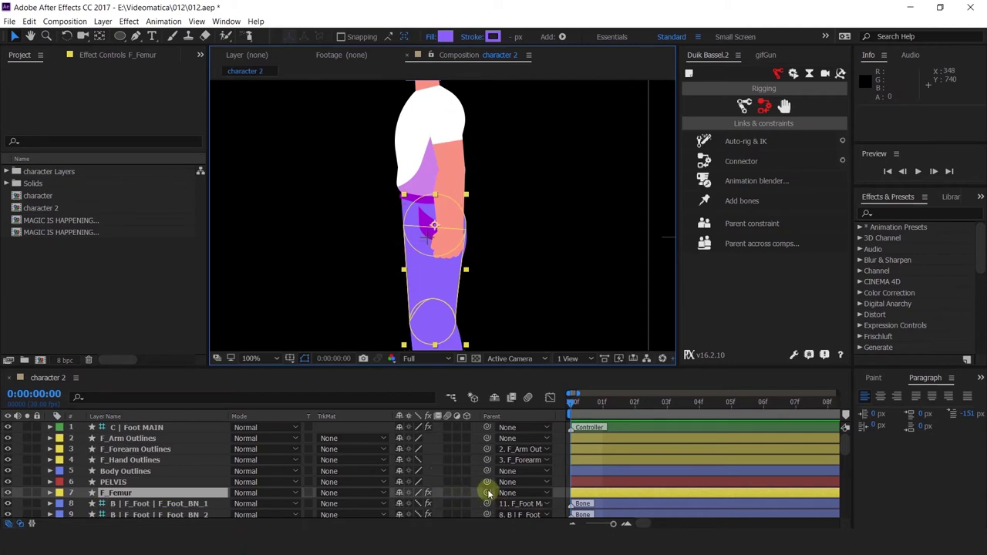
{"action": "left_click_drag", "start_coordinate": [487, 493], "coordinate": [113, 484]}
- Test the leg's attachment by moving PELVIS about 76 px forward and 130 px down, and undo the move
{"action": "left_click", "coordinate": [112, 484]}
{"action": "scroll", "coordinate": [470, 234], "scroll_direction": "down", "scroll_amount": 2}
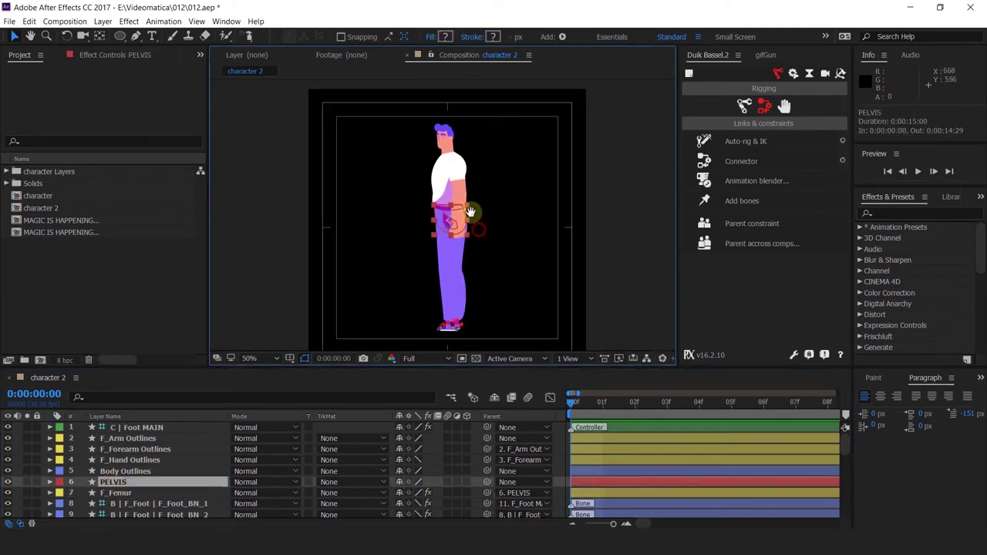
{"action": "left_click_drag", "start_coordinate": [436, 202], "coordinate": [458, 238]}
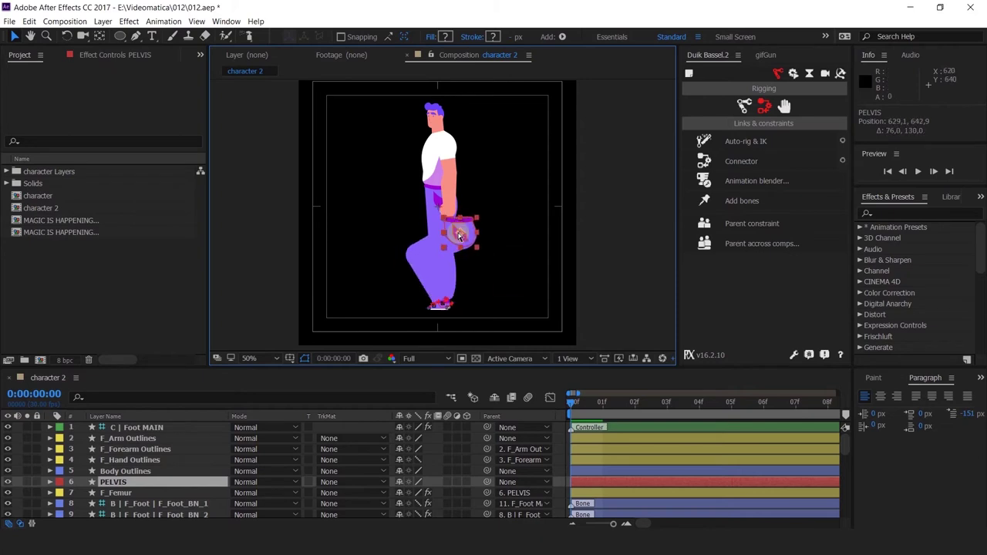
{"action": "key", "text": "ctrl+z"}
- Select the Body Outlines layer and solo it in the composition
{"action": "key", "text": "period"}
{"action": "key", "text": "period"}
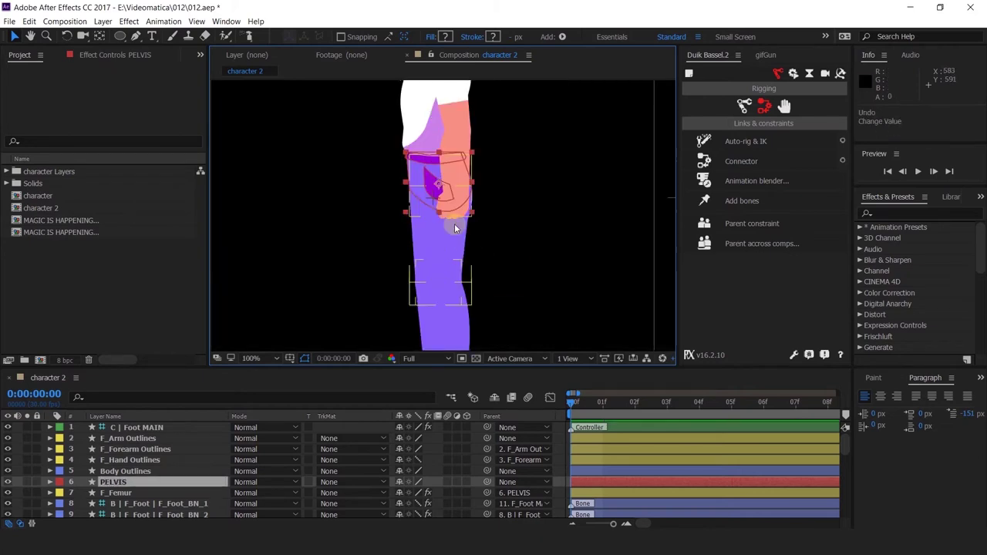
{"action": "key", "text": "comma"}
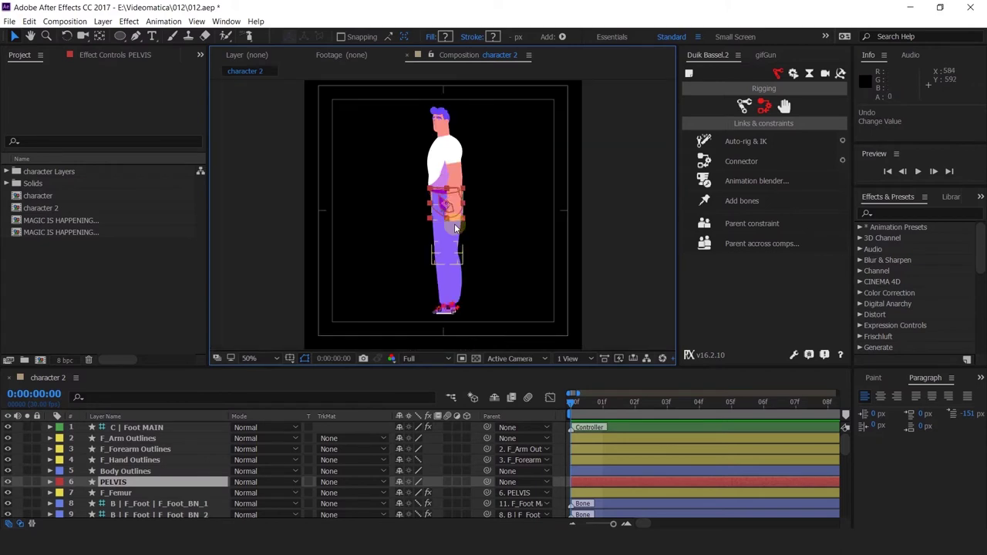
{"action": "key", "text": "period"}
{"action": "key", "text": "comma"}
{"action": "key", "text": "comma"}
{"action": "left_click", "coordinate": [452, 157]}
{"action": "left_click", "coordinate": [434, 172]}
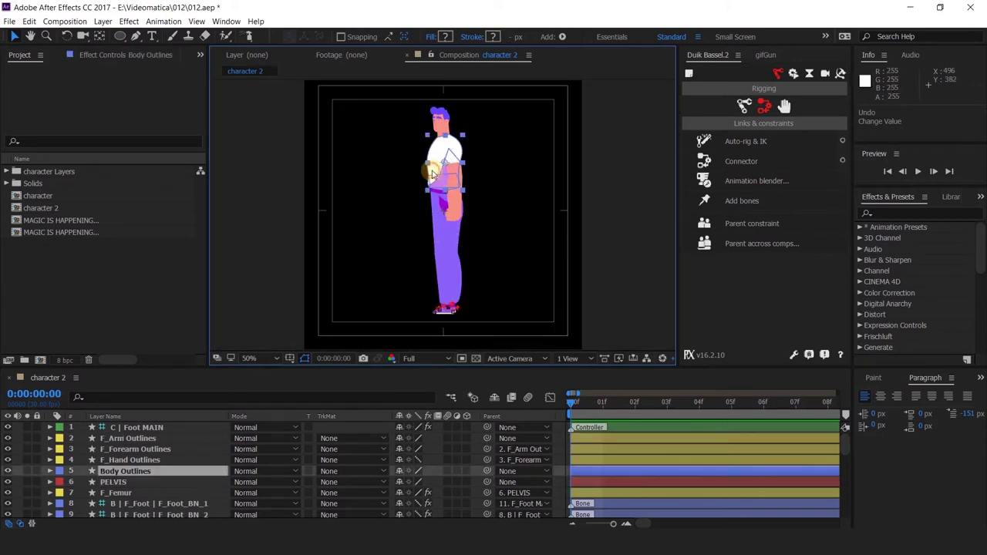
{"action": "left_click", "coordinate": [27, 471]}
{"action": "scroll", "coordinate": [439, 149], "scroll_direction": "up", "scroll_amount": 2}
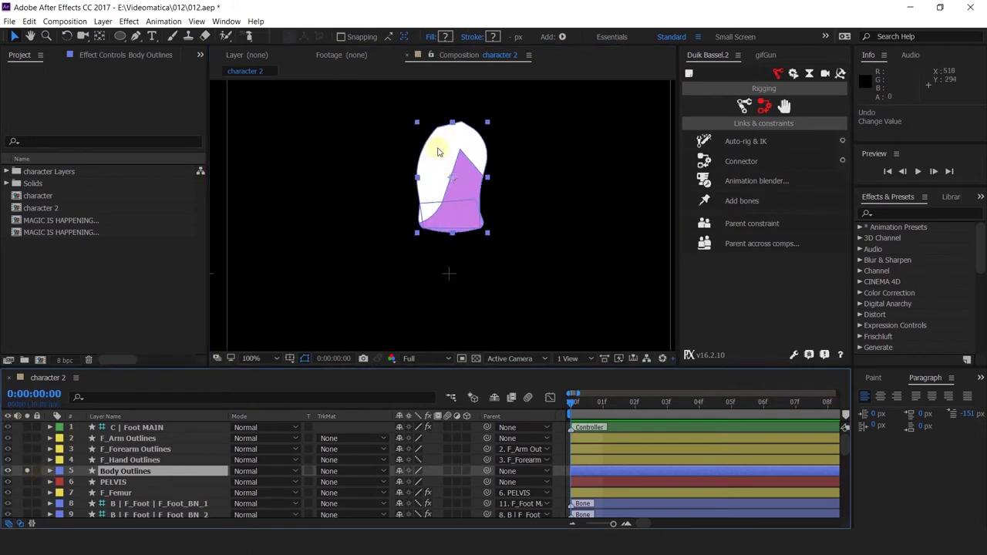
- Draw a filled rectangle of about 195.5 × 228 px inside the Body Outlines shape layer, covering the whole torso
{"action": "left_click_drag", "start_coordinate": [536, 201], "coordinate": [522, 199]}
{"action": "key", "text": "v"}
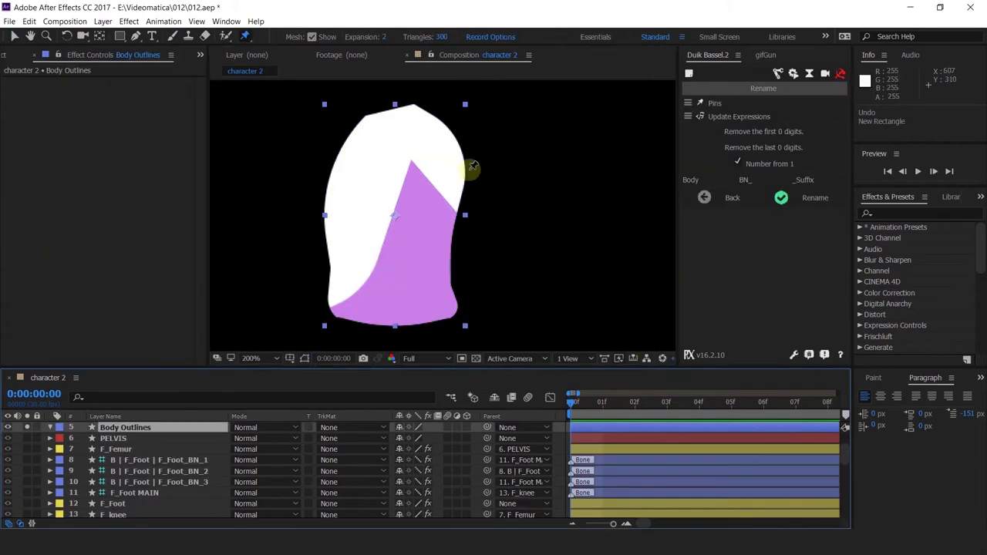
{"action": "left_click", "coordinate": [120, 36]}
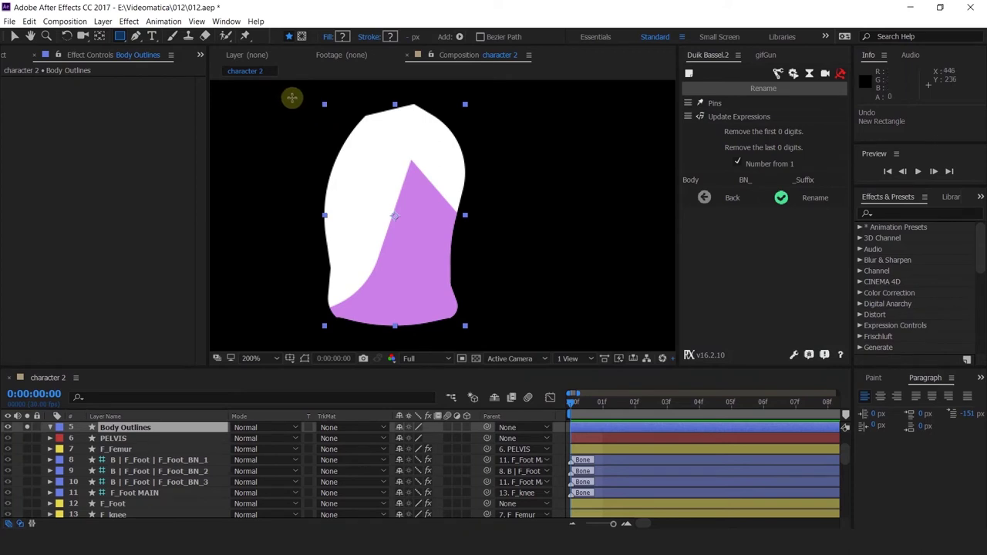
{"action": "left_click_drag", "start_coordinate": [288, 96], "coordinate": [489, 331]}
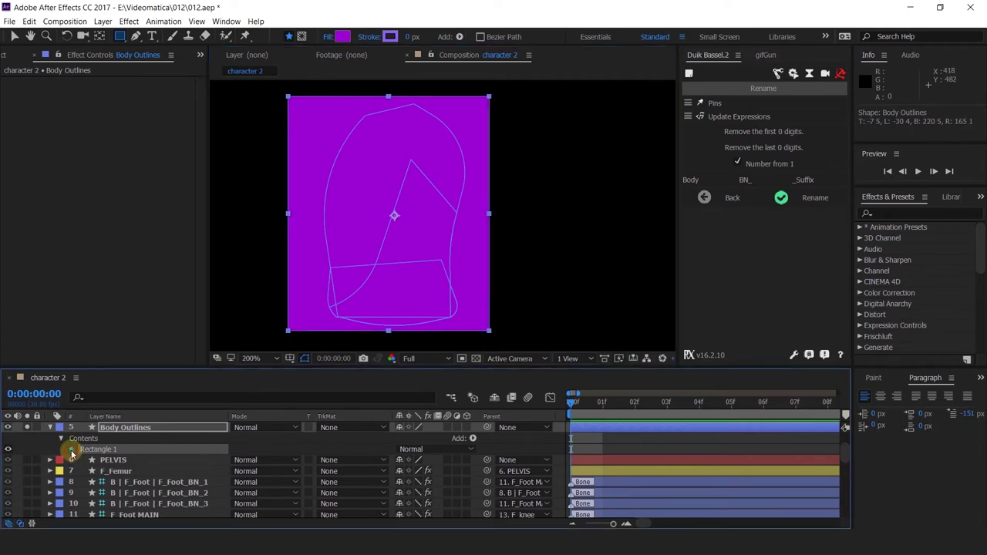
- Move Rectangle 1 below Group 3 in the contents of Body Outlines so that it sits behind the torso shapes
{"action": "left_click", "coordinate": [72, 450]}
{"action": "left_click", "coordinate": [61, 439]}
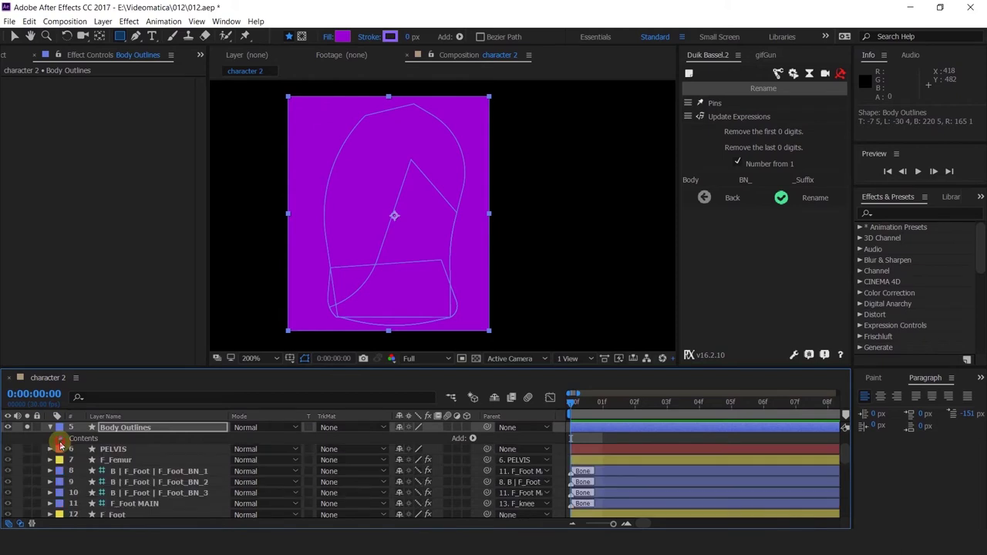
{"action": "left_click", "coordinate": [61, 438]}
{"action": "left_click", "coordinate": [92, 440]}
{"action": "left_click_drag", "start_coordinate": [92, 444], "coordinate": [94, 500]}
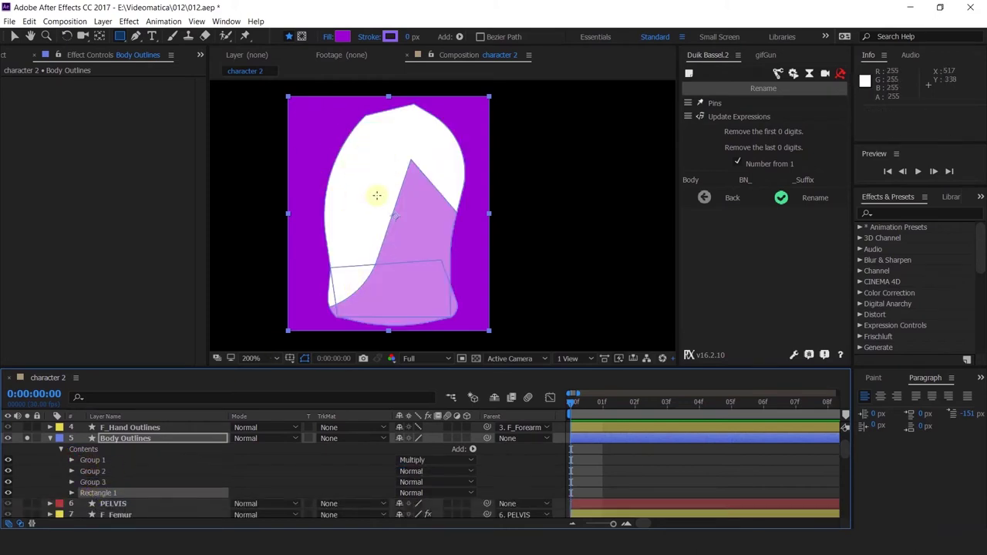
{"action": "left_click", "coordinate": [400, 222]}
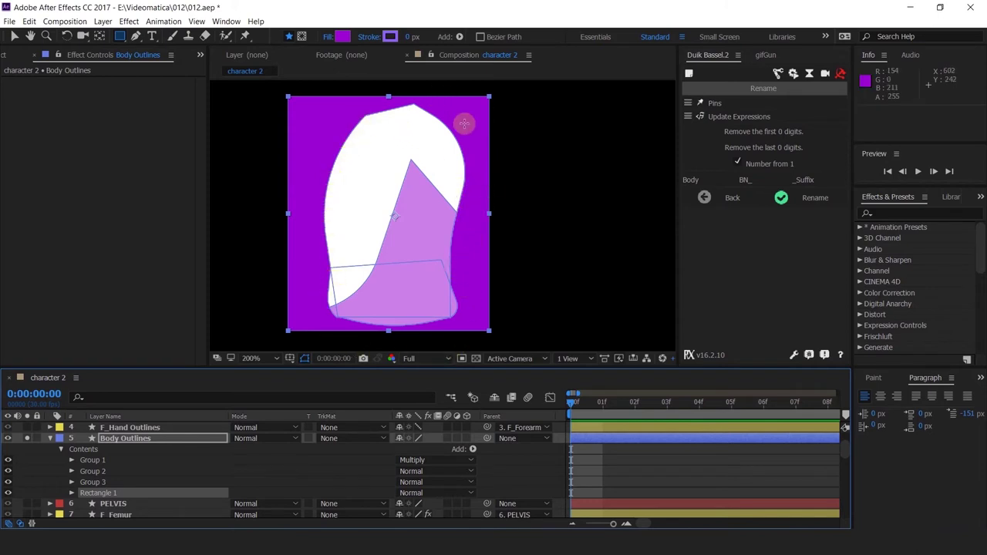
- Unlink Rectangle 1's size proportions, set its size to 195.5 × 222 px, and shift it slightly to frame the torso
{"action": "left_click", "coordinate": [71, 493]}
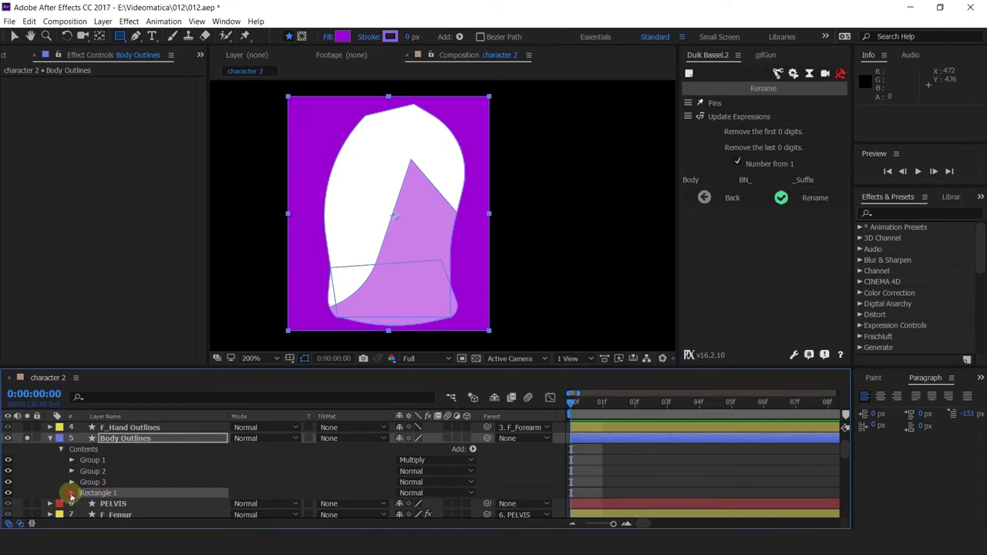
{"action": "left_click", "coordinate": [100, 479]}
{"action": "left_click", "coordinate": [83, 479]}
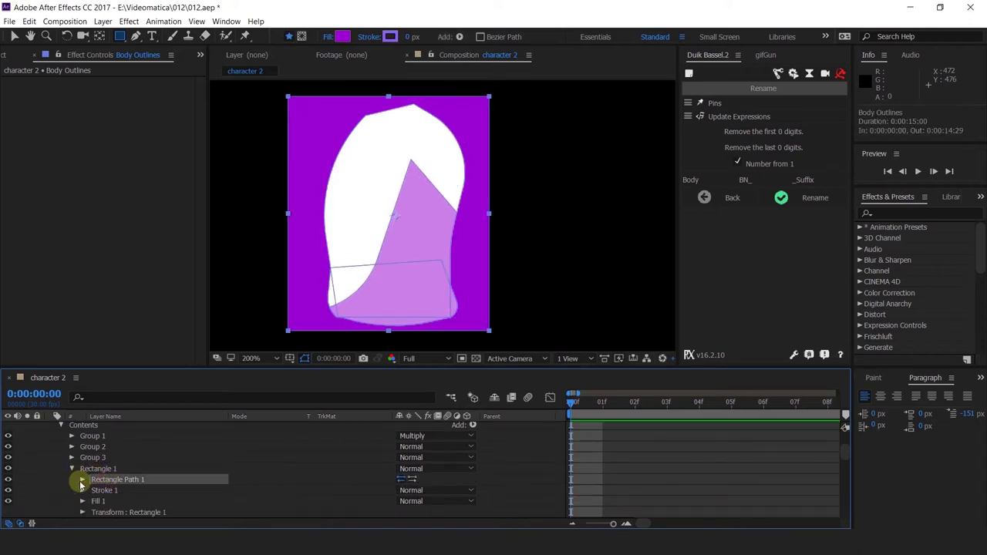
{"action": "left_click", "coordinate": [391, 493]}
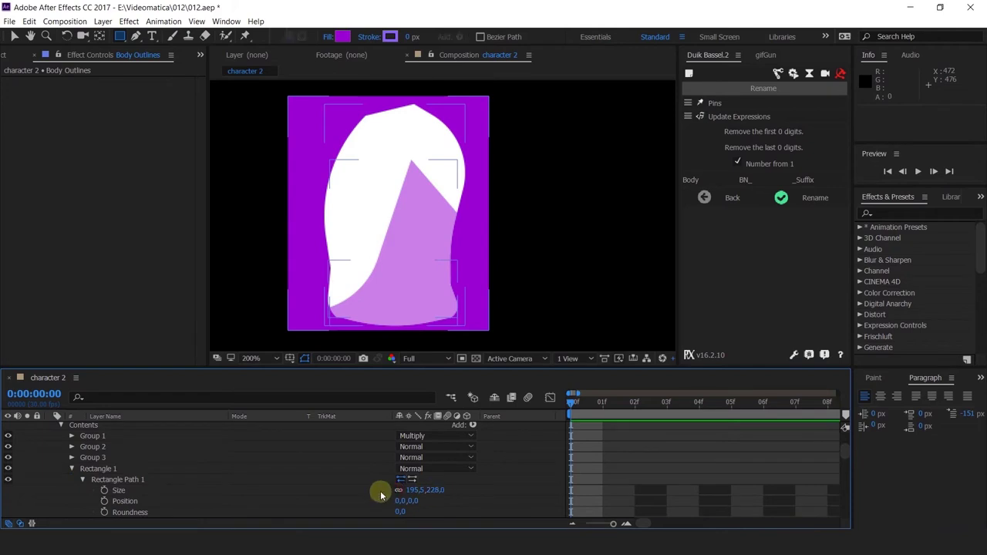
{"action": "left_click", "coordinate": [430, 490]}
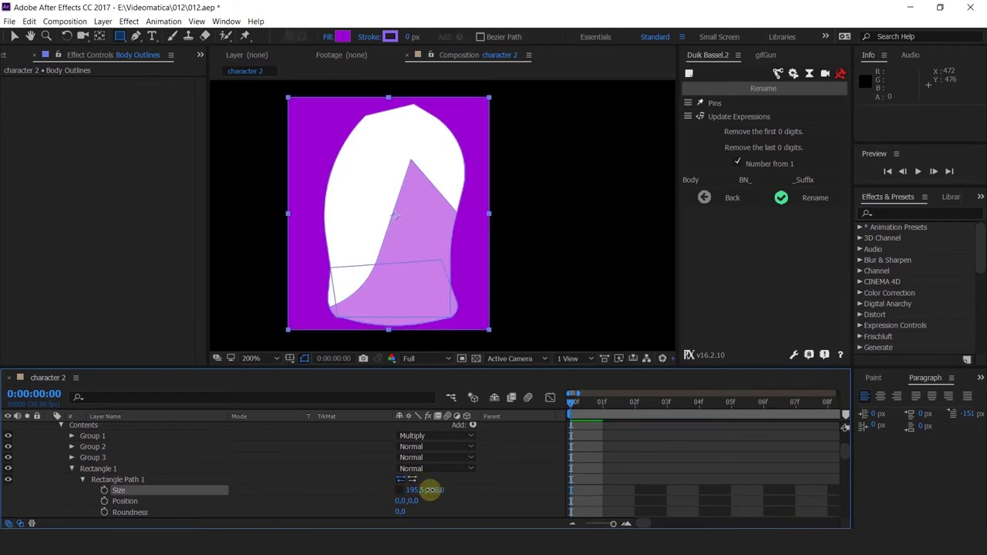
{"action": "key", "text": "v"}
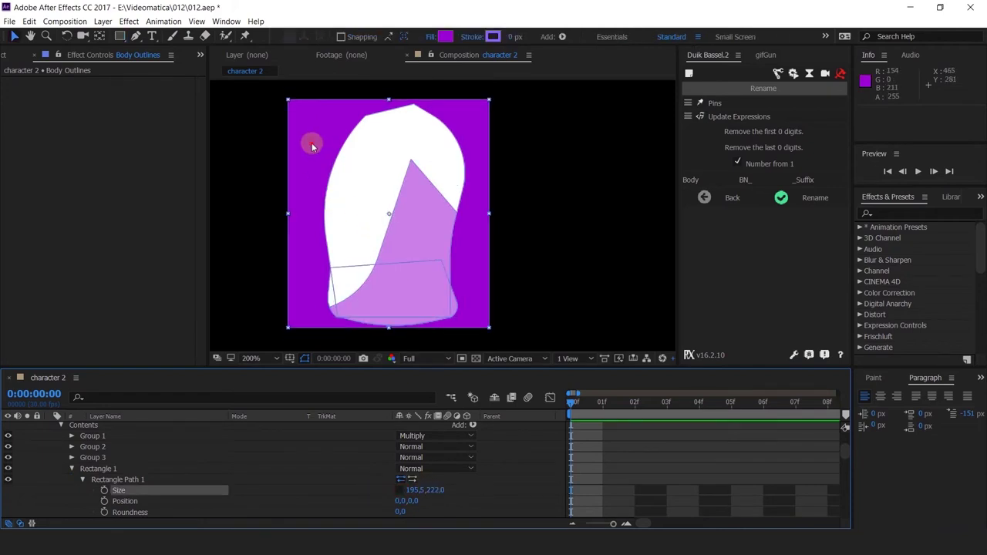
{"action": "left_click", "coordinate": [314, 147]}
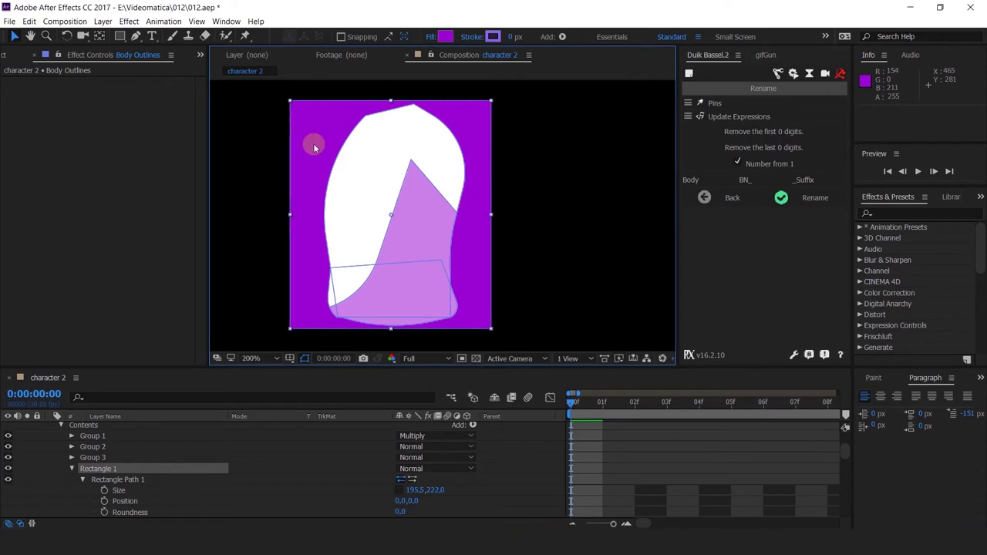
- Place three puppet pins on Body Outlines, at the waist, the middle of the torso and the neck
{"action": "scroll", "coordinate": [77, 497], "scroll_direction": "up", "scroll_amount": 2}
{"action": "scroll", "coordinate": [77, 498], "scroll_direction": "up", "scroll_amount": 2}
{"action": "left_click", "coordinate": [116, 473]}
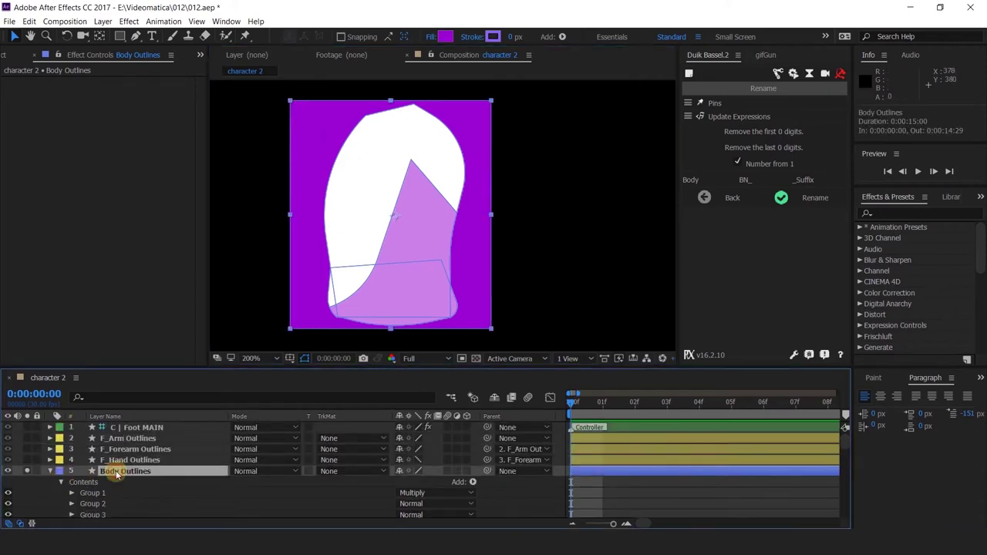
{"action": "left_click_drag", "start_coordinate": [245, 36], "coordinate": [270, 44]}
{"action": "left_click", "coordinate": [391, 313]}
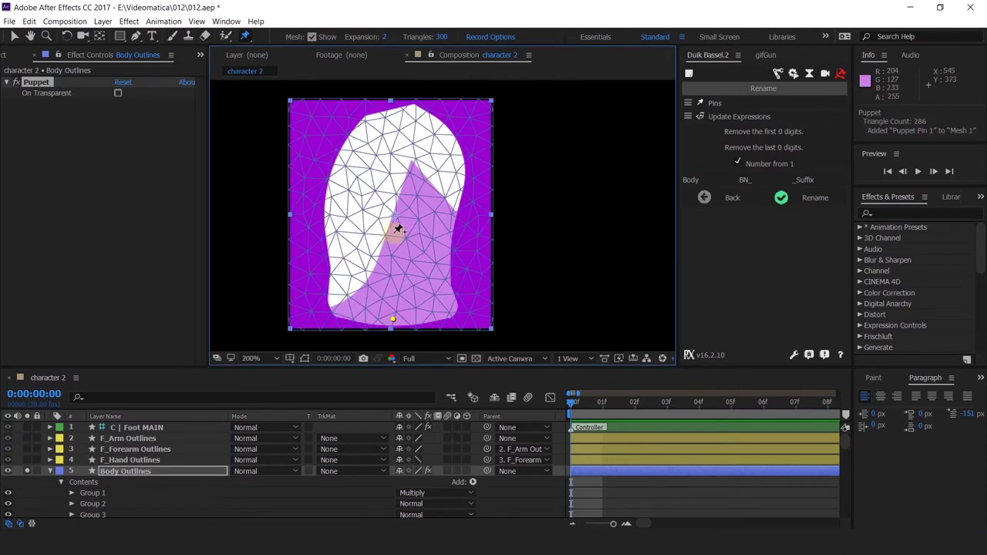
{"action": "left_click", "coordinate": [397, 215]}
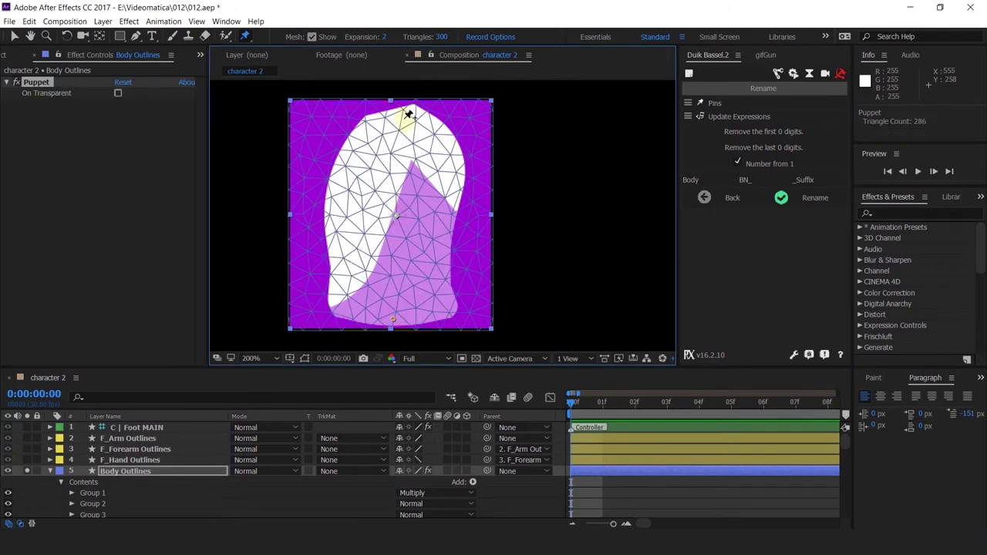
{"action": "left_click", "coordinate": [392, 317]}
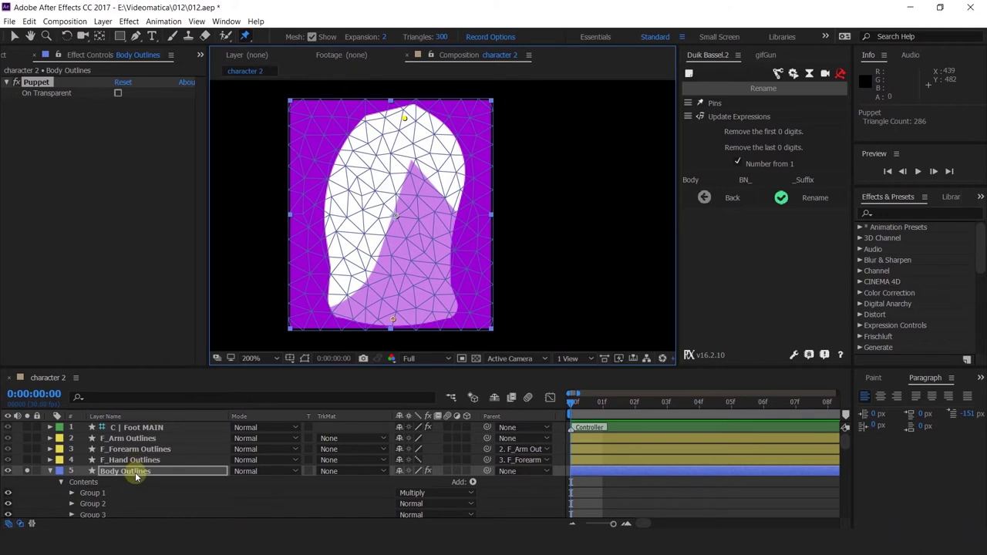
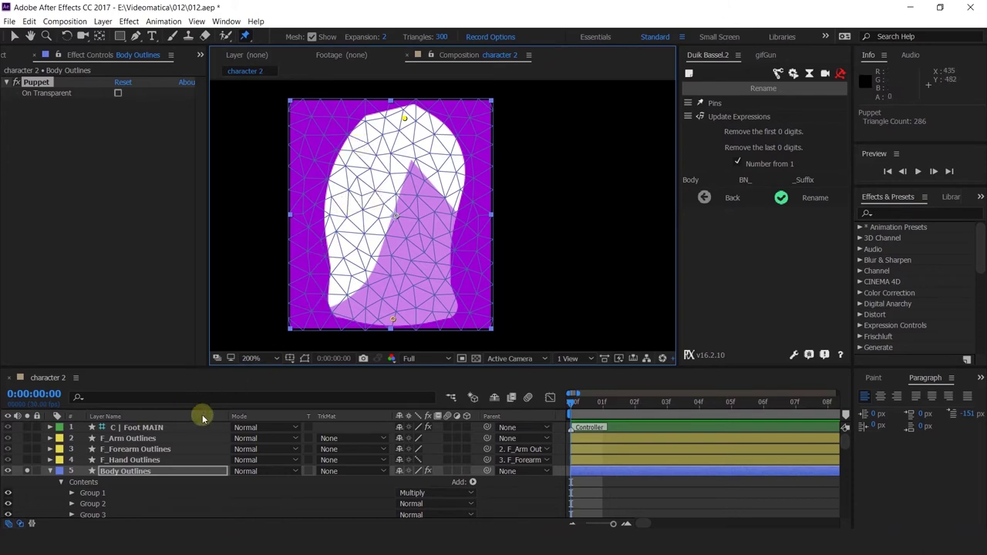
- Reveal the puppet pins of Body Outlines and select all three, from Puppet Pin 1 to Puppet Pin 3
{"action": "left_click", "coordinate": [173, 472]}
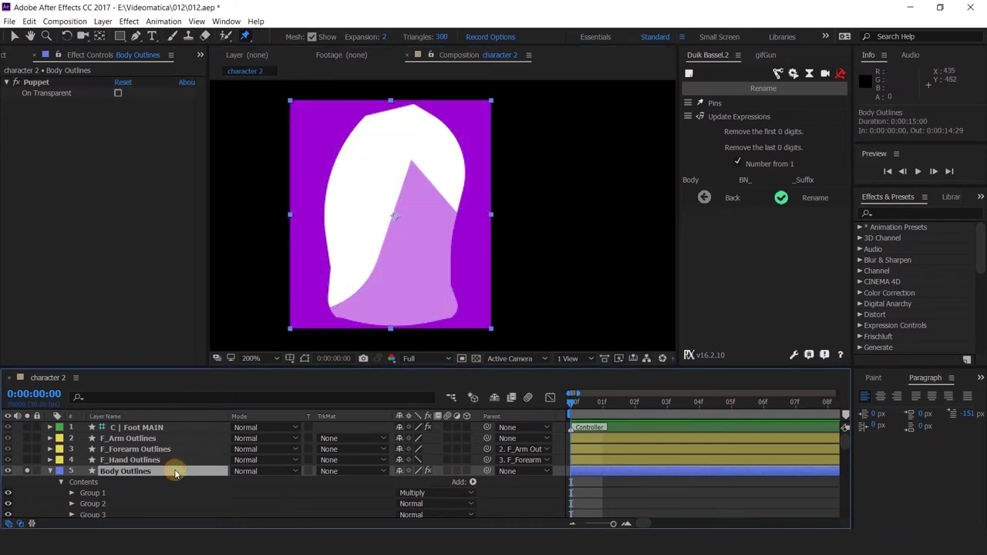
{"action": "key", "text": "u"}
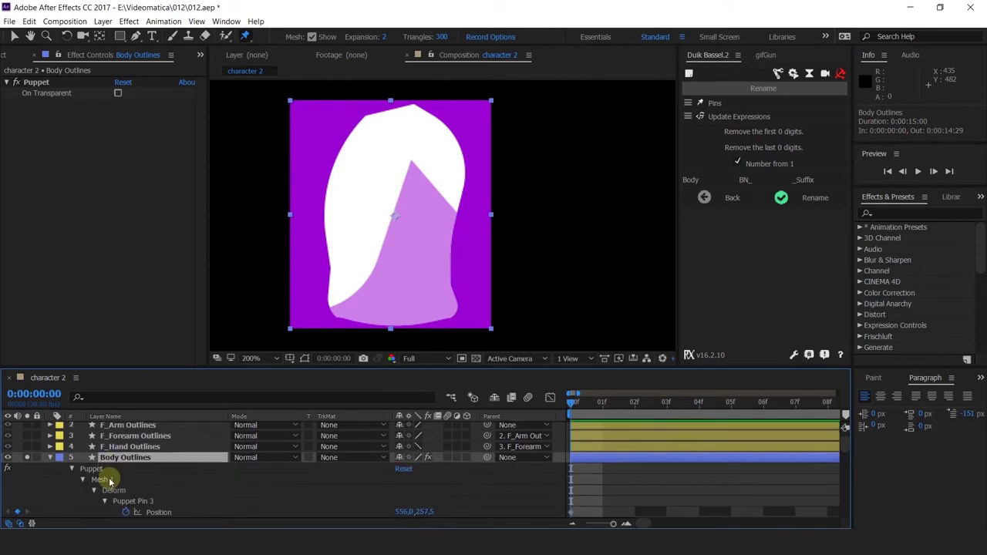
{"action": "scroll", "coordinate": [128, 480], "scroll_direction": "down", "scroll_amount": 3}
{"action": "left_click", "coordinate": [135, 480]}
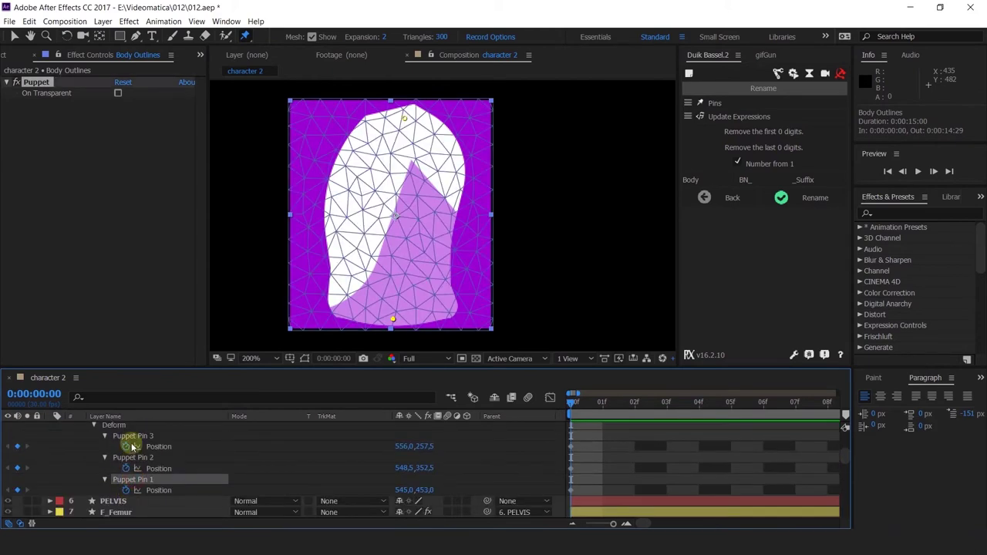
{"action": "left_click", "coordinate": [129, 436], "text": "shift"}
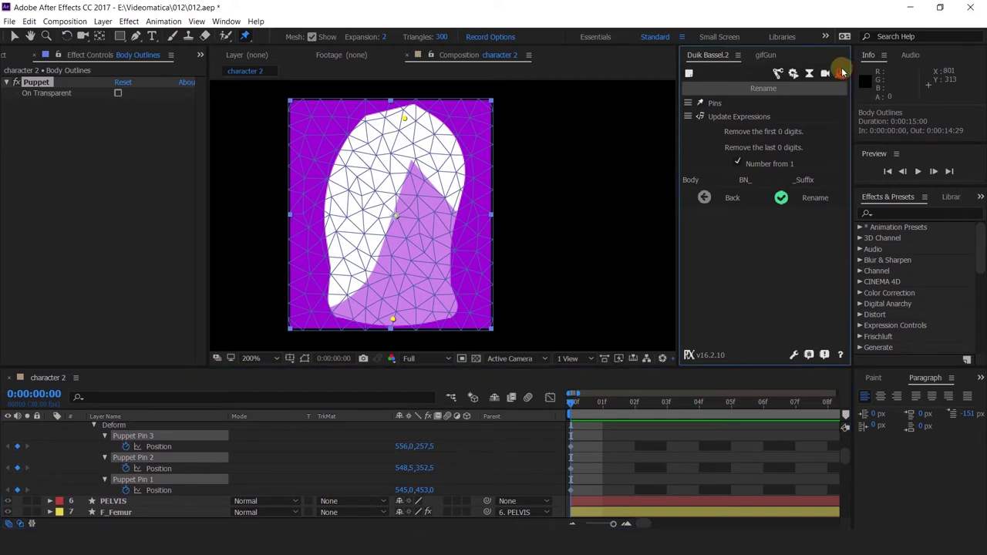
- Rename the three selected pins with Duik using the prefix Body, the name BN_ and numbering from 1
{"action": "left_click", "coordinate": [841, 74]}
{"action": "left_click", "coordinate": [752, 105]}
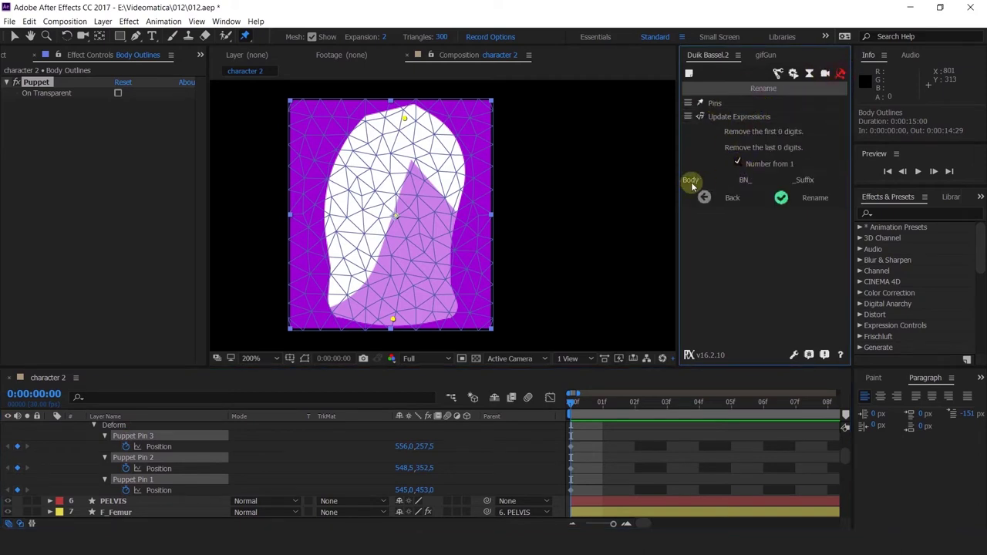
{"action": "left_click", "coordinate": [744, 180]}
{"action": "left_click", "coordinate": [787, 204]}
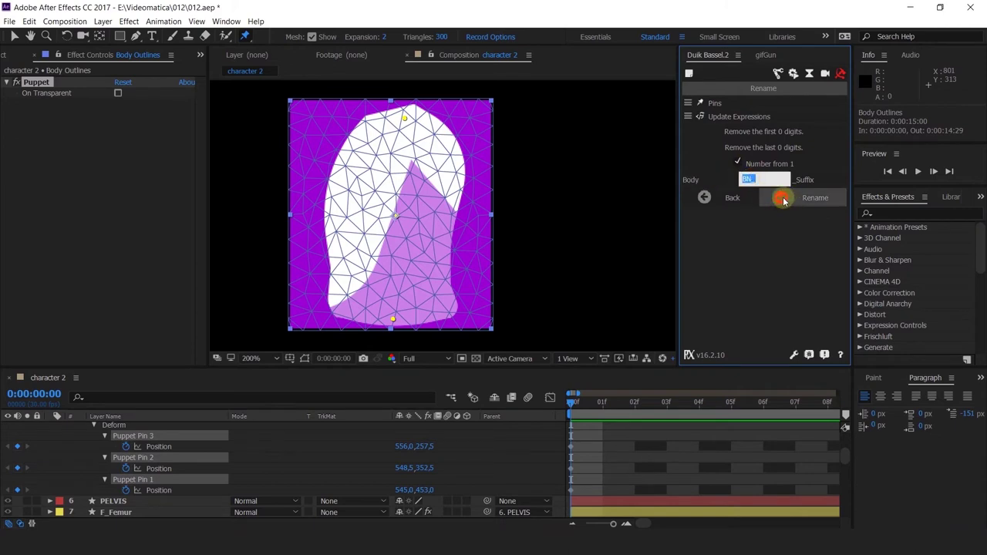
- Change Duik's rename prefix to Body_ and rename the three pins as Body_BN_1, Body_BN_2 and Body_BN_3
{"action": "left_click", "coordinate": [702, 181]}
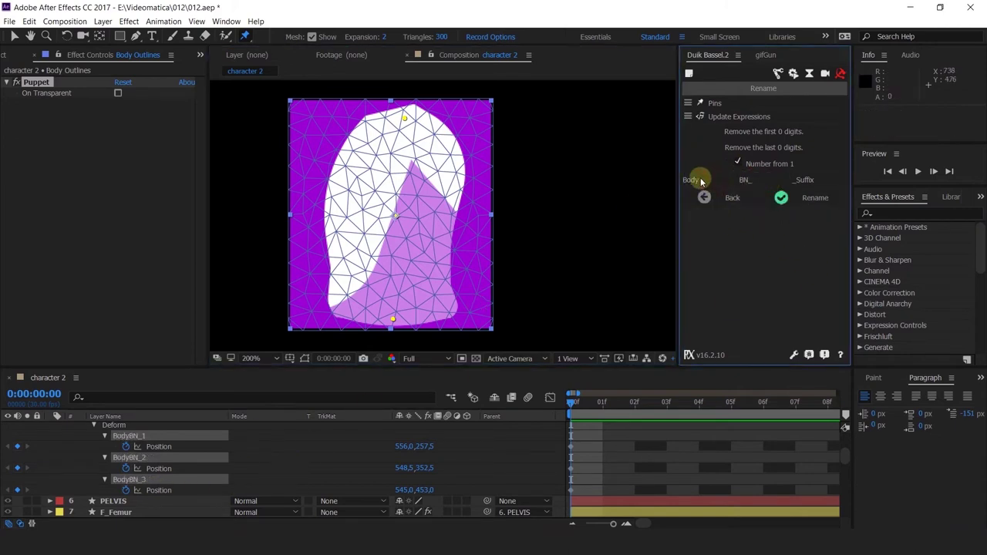
{"action": "left_click", "coordinate": [701, 181]}
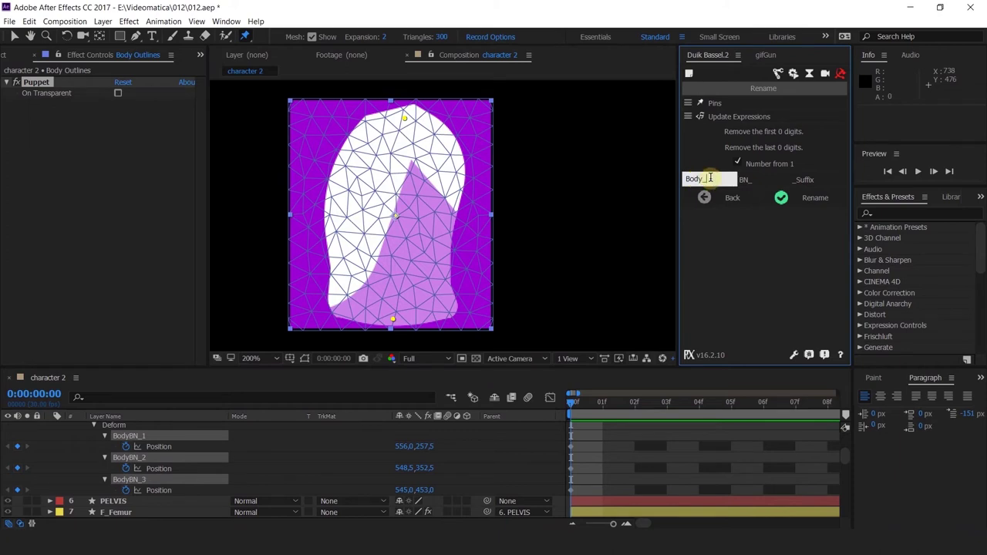
{"action": "type", "text": "_"}
{"action": "left_click", "coordinate": [787, 198]}
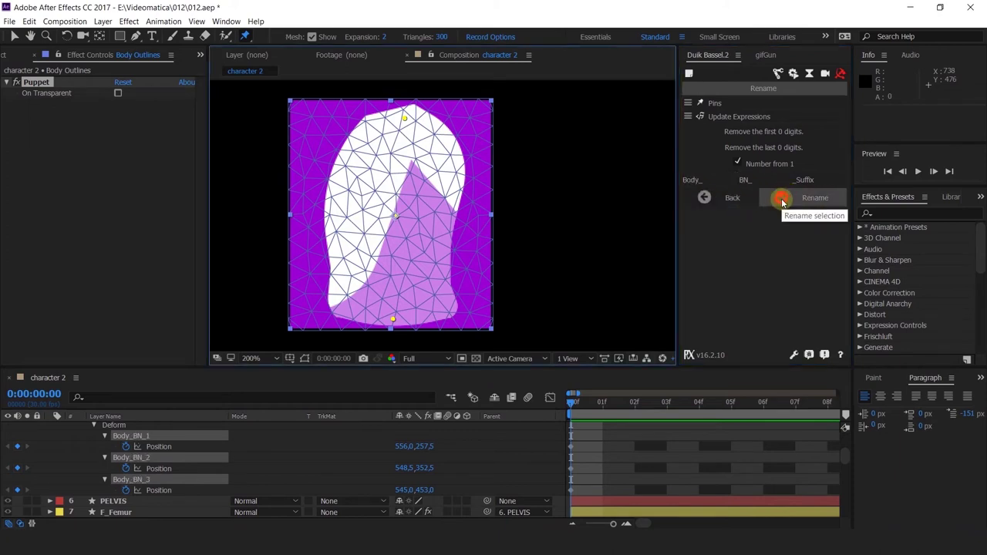
{"action": "left_click", "coordinate": [782, 200]}
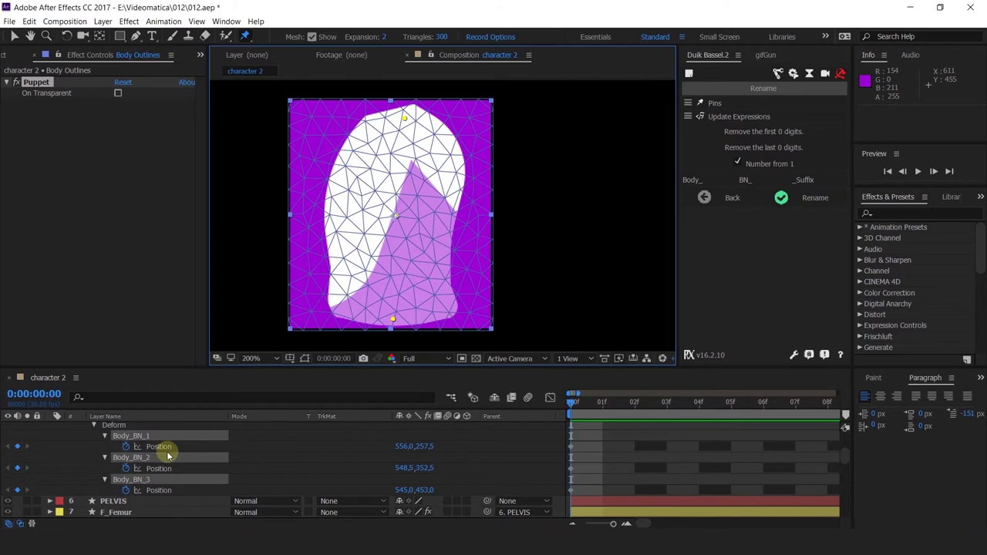
{"action": "scroll", "coordinate": [167, 451], "scroll_direction": "up", "scroll_amount": 3}
{"action": "scroll", "coordinate": [164, 464], "scroll_direction": "down", "scroll_amount": 3}
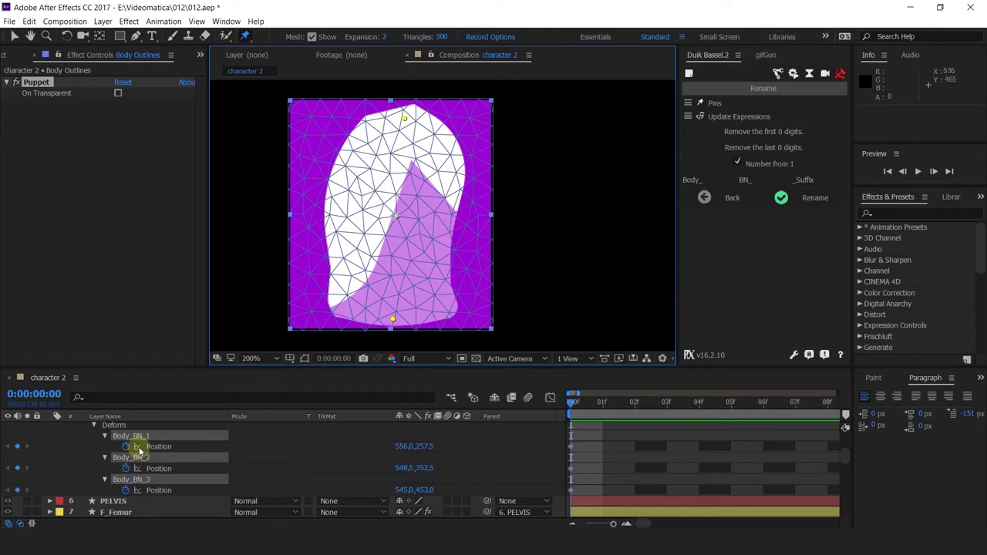
- Add Duik bones to the puppet pins Body_BN_1, Body_BN_2 and Body_BN_3 of Body Outlines
{"action": "left_click", "coordinate": [704, 102]}
{"action": "scroll", "coordinate": [77, 475], "scroll_direction": "up", "scroll_amount": 3}
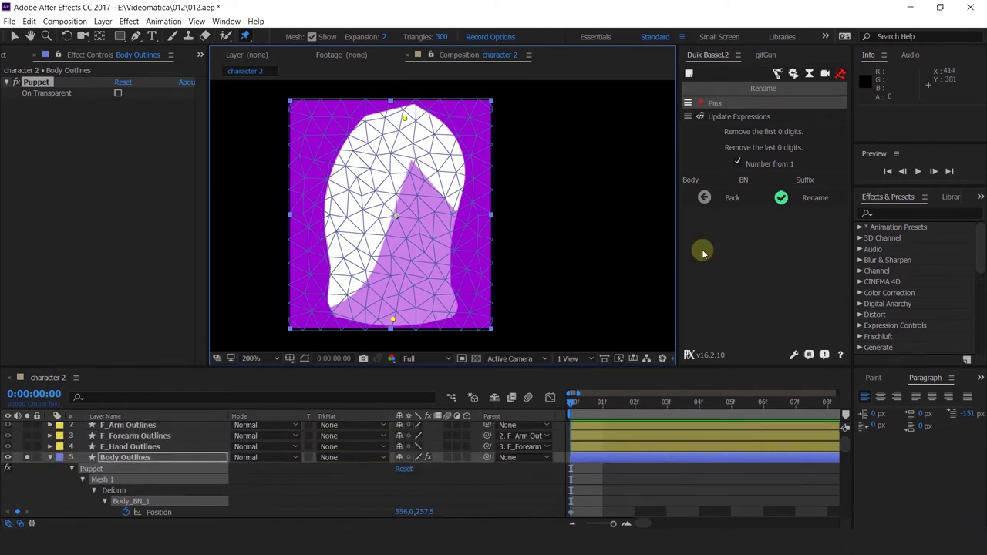
{"action": "left_click", "coordinate": [776, 74]}
{"action": "left_click", "coordinate": [777, 75]}
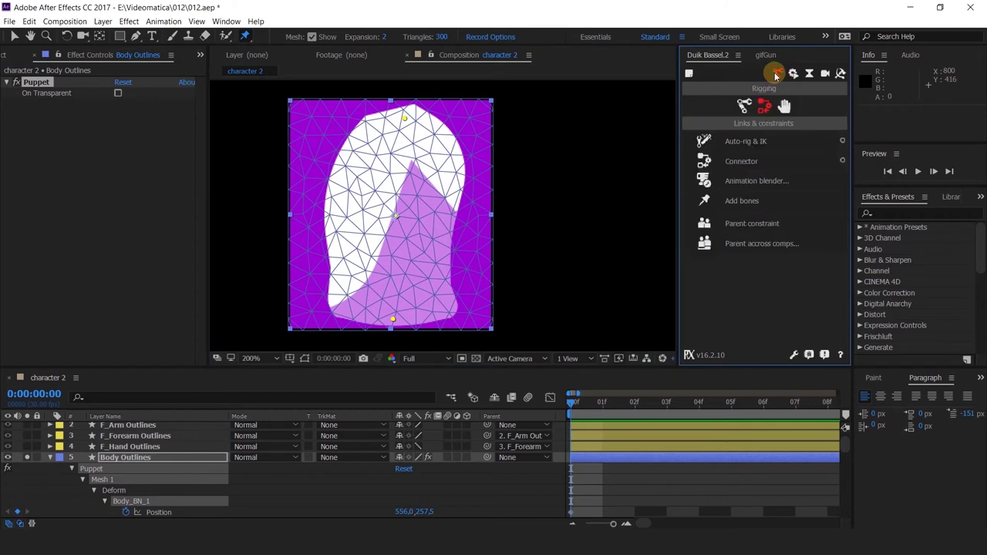
{"action": "left_click", "coordinate": [826, 73]}
{"action": "left_click", "coordinate": [778, 74]}
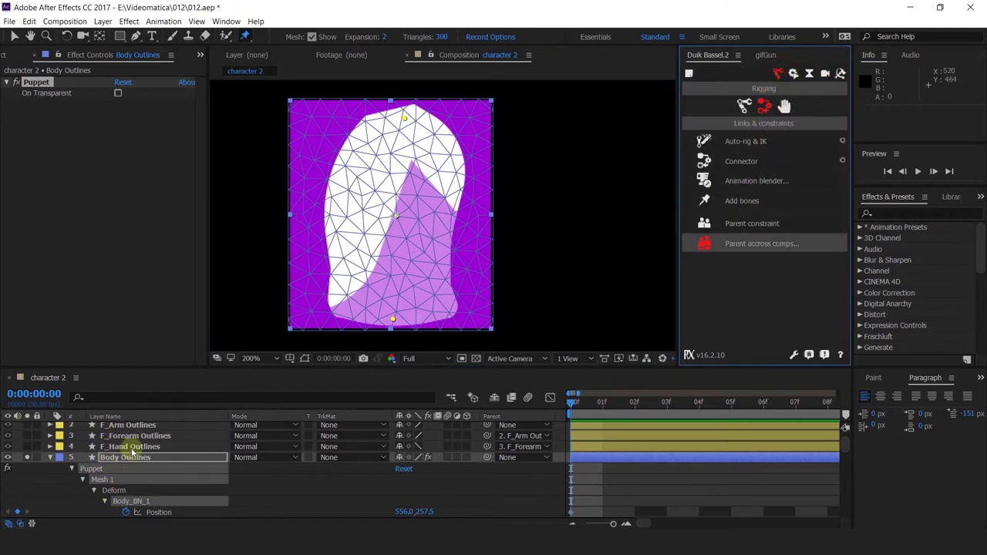
{"action": "left_click", "coordinate": [739, 201]}
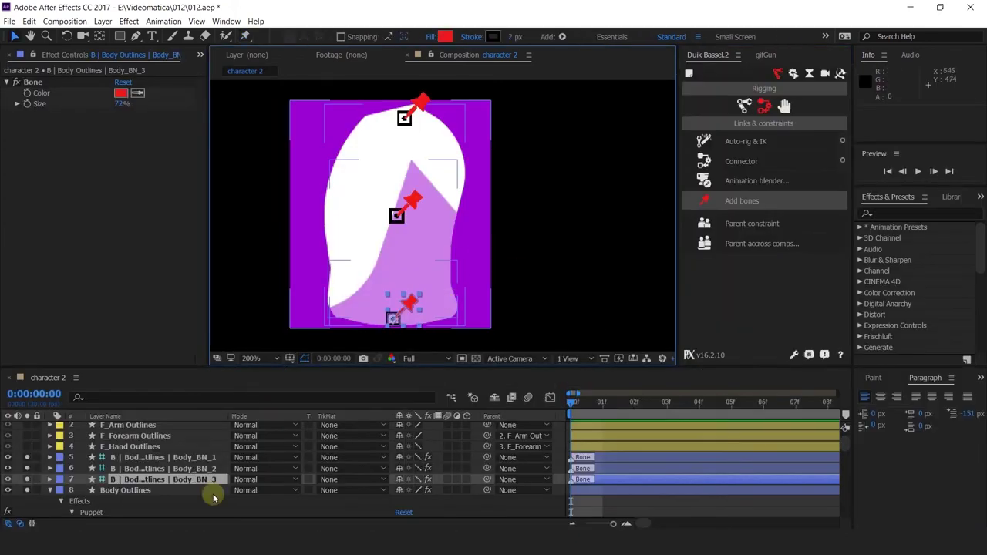
- Hide the Rectangle 1 shape in the contents of Body Outlines
{"action": "left_click", "coordinate": [119, 491]}
{"action": "left_click", "coordinate": [51, 491]}
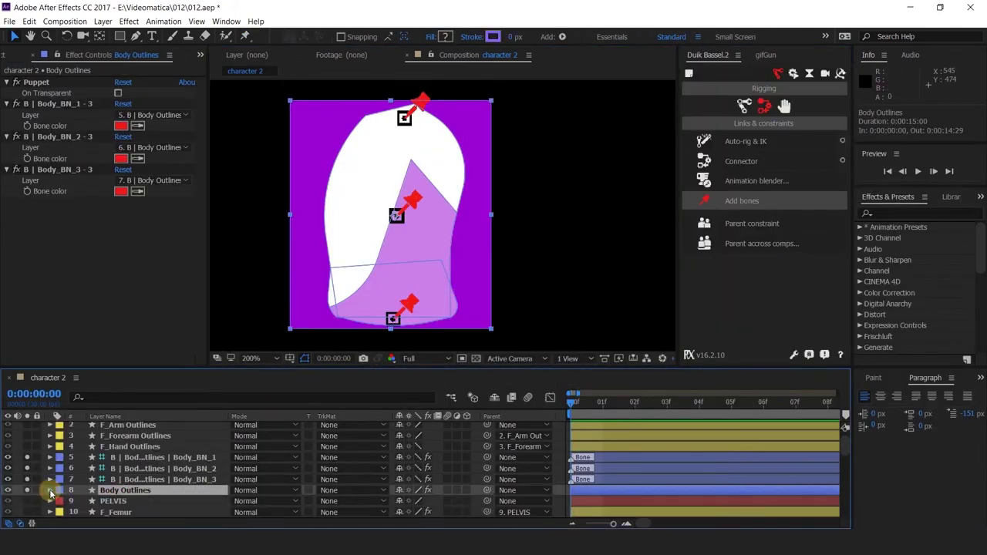
{"action": "left_click", "coordinate": [50, 492]}
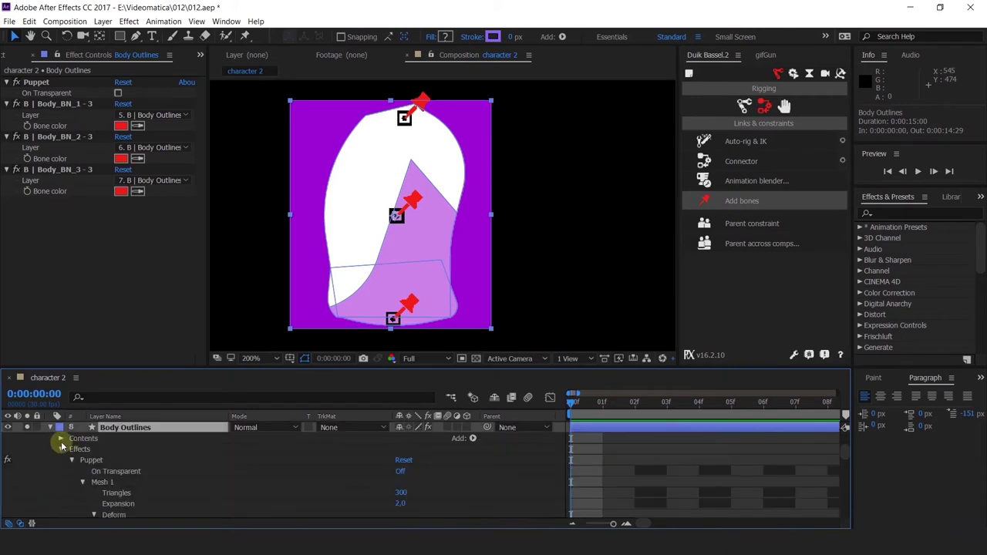
{"action": "left_click", "coordinate": [61, 439]}
{"action": "left_click", "coordinate": [96, 482]}
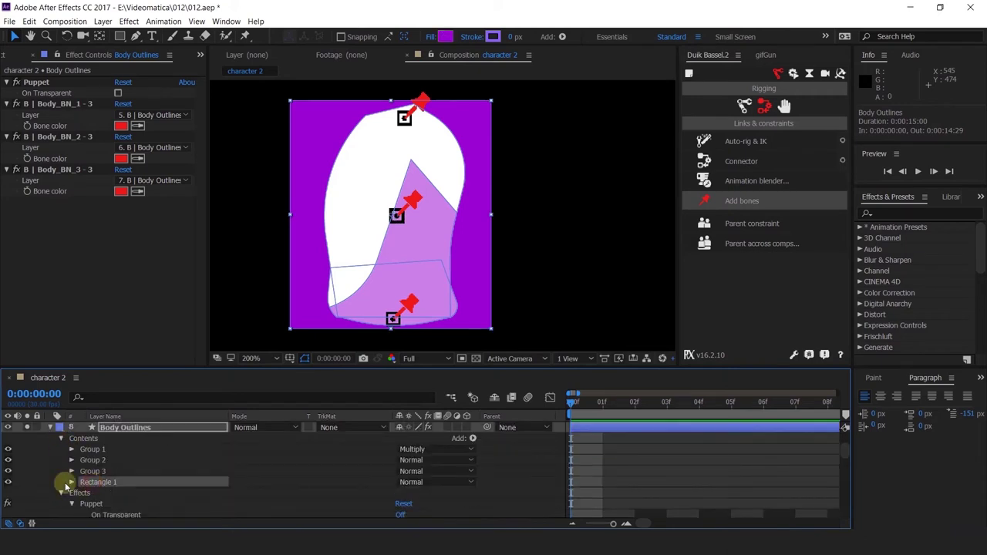
{"action": "left_click", "coordinate": [8, 482]}
{"action": "scroll", "coordinate": [135, 444], "scroll_direction": "up", "scroll_amount": 2}
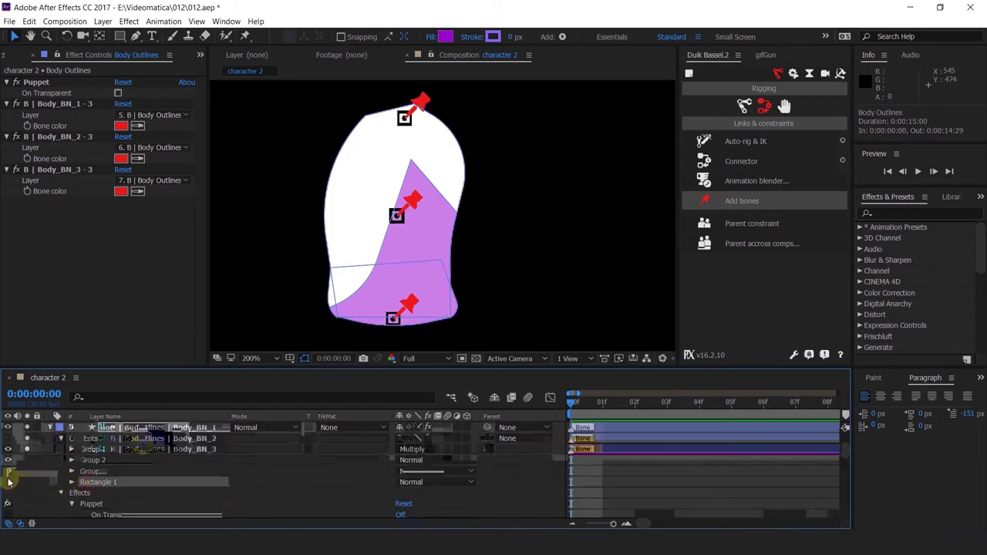
- Parent the Body_BN_1 bone to Body_BN_2 and the Body_BN_2 bone to Body_BN_3
{"action": "left_click", "coordinate": [124, 450]}
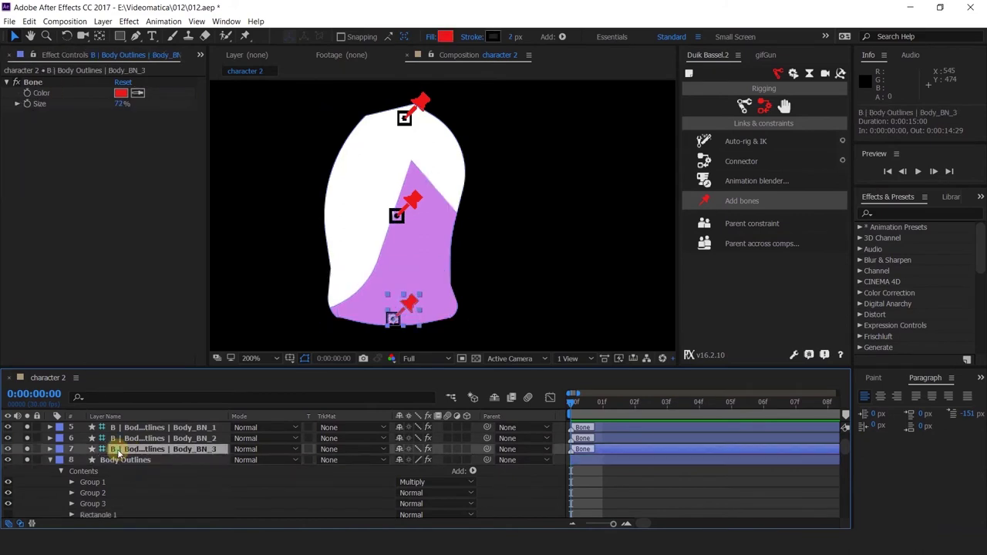
{"action": "scroll", "coordinate": [130, 468], "scroll_direction": "up", "scroll_amount": 2}
{"action": "left_click", "coordinate": [143, 461]}
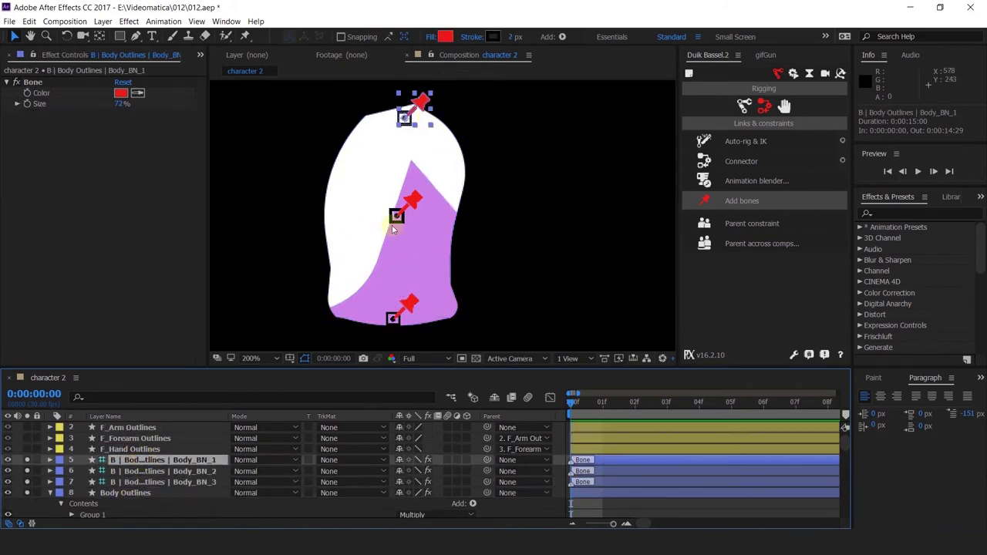
{"action": "left_click_drag", "start_coordinate": [487, 461], "coordinate": [204, 474]}
{"action": "left_click", "coordinate": [205, 474]}
{"action": "left_click_drag", "start_coordinate": [486, 470], "coordinate": [199, 482]}
{"action": "left_click", "coordinate": [198, 480]}
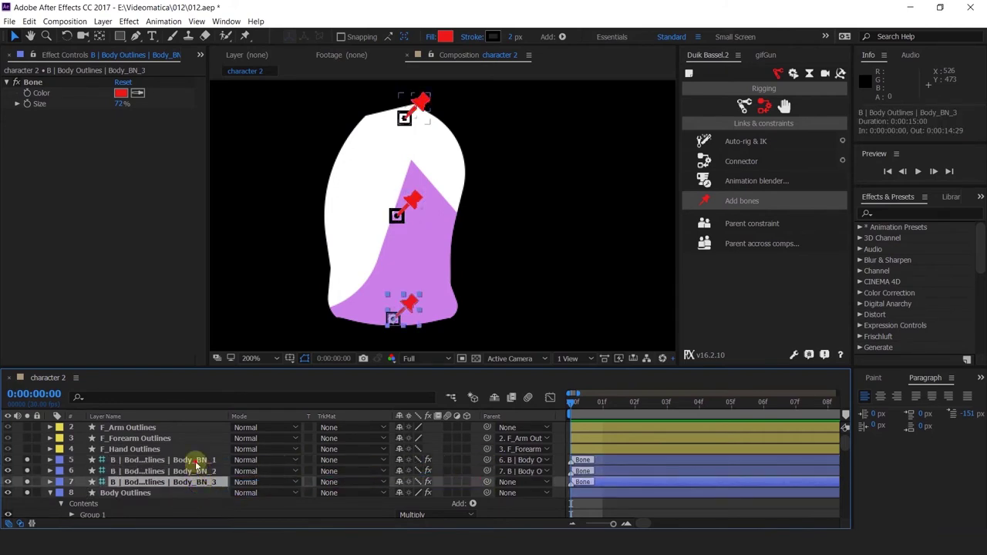
- Collapse Body Outlines and turn off solo on it and its three bones to view the torso with the whole character
{"action": "left_click", "coordinate": [197, 460], "text": "shift"}
{"action": "left_click", "coordinate": [51, 493]}
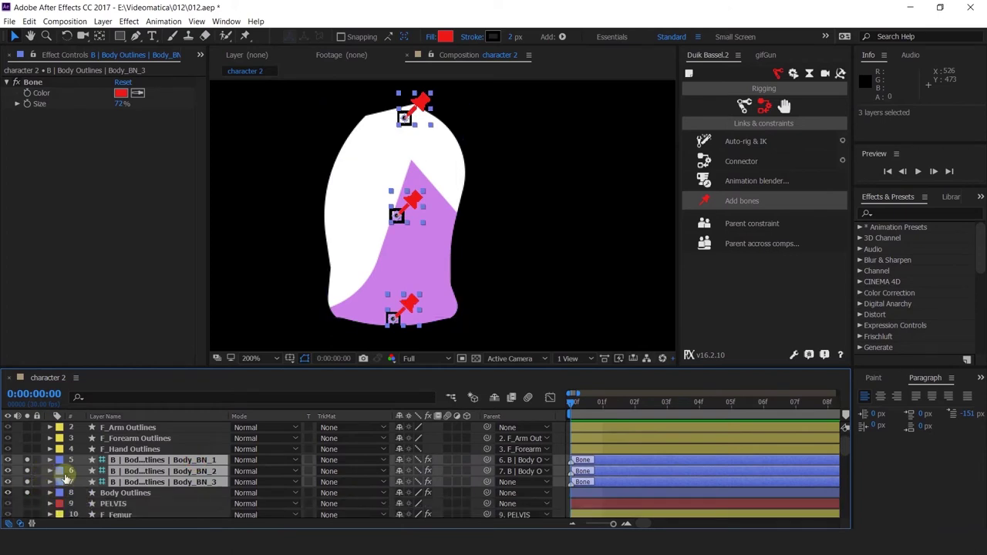
{"action": "left_click_drag", "start_coordinate": [306, 276], "coordinate": [401, 248]}
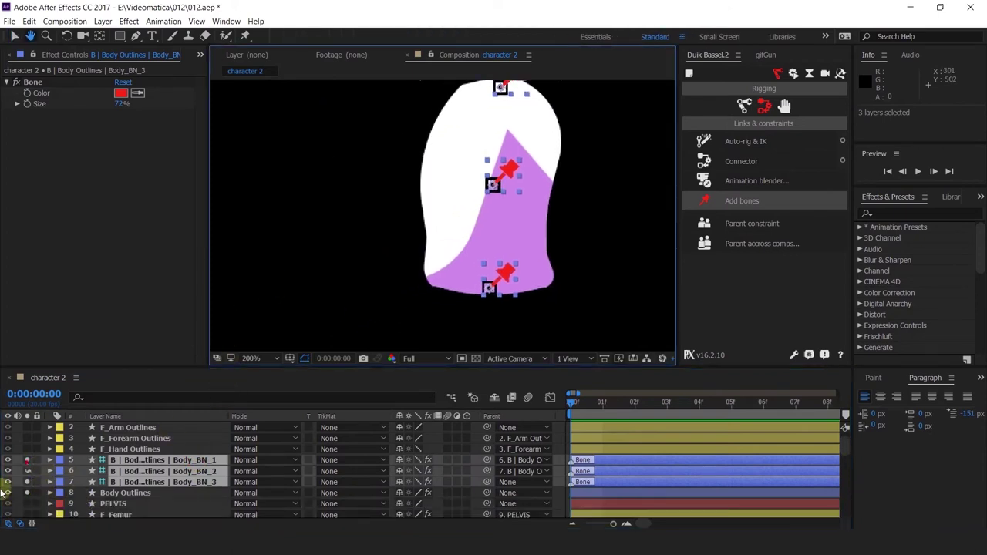
{"action": "key", "text": "v"}
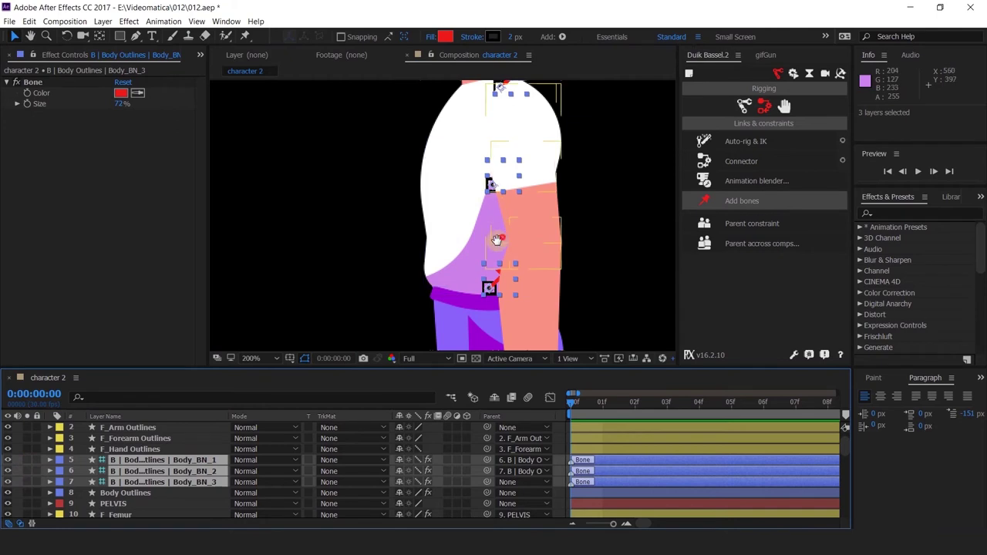
- Solo Body Outlines together with its bones Body_BN_1, Body_BN_2 and Body_BN_3, leaving nothing selected
{"action": "left_click", "coordinate": [124, 484]}
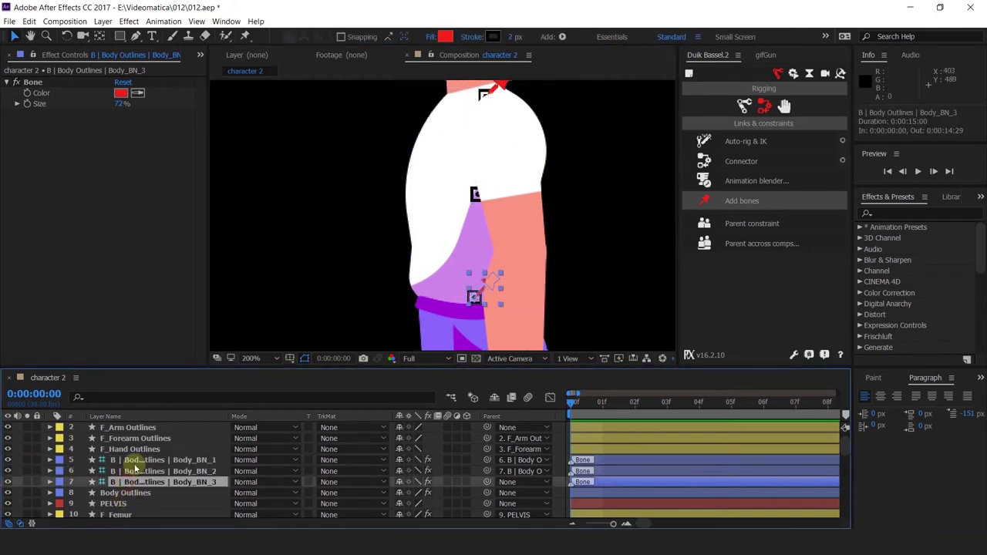
{"action": "left_click", "coordinate": [131, 461], "text": "shift"}
{"action": "left_click", "coordinate": [115, 493], "text": "shift"}
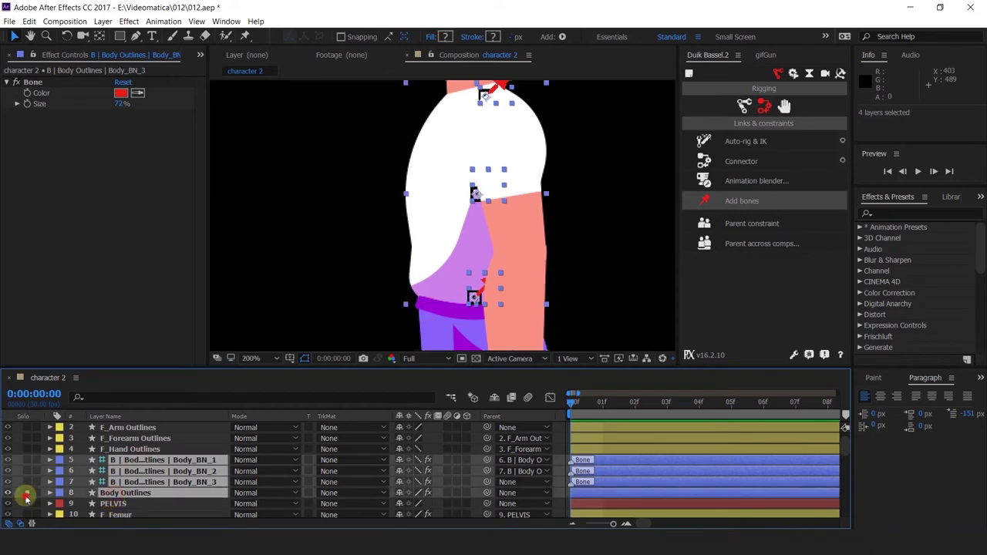
{"action": "left_click", "coordinate": [27, 471]}
{"action": "left_click", "coordinate": [594, 267]}
{"action": "left_click_drag", "start_coordinate": [541, 311], "coordinate": [489, 351]}
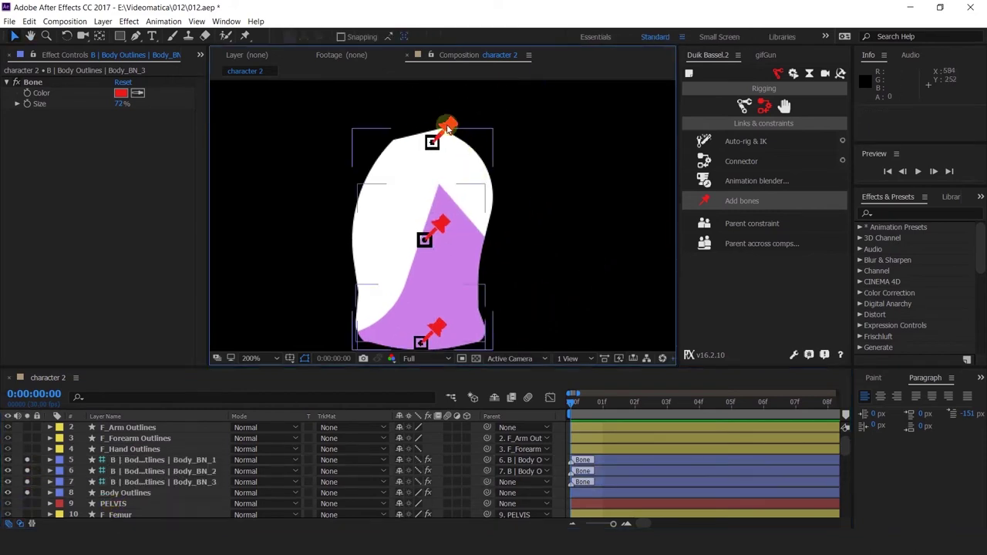
- Select the Body_BN_1 bone at the neck and open Duik's rigging controllers
{"action": "left_click", "coordinate": [449, 123]}
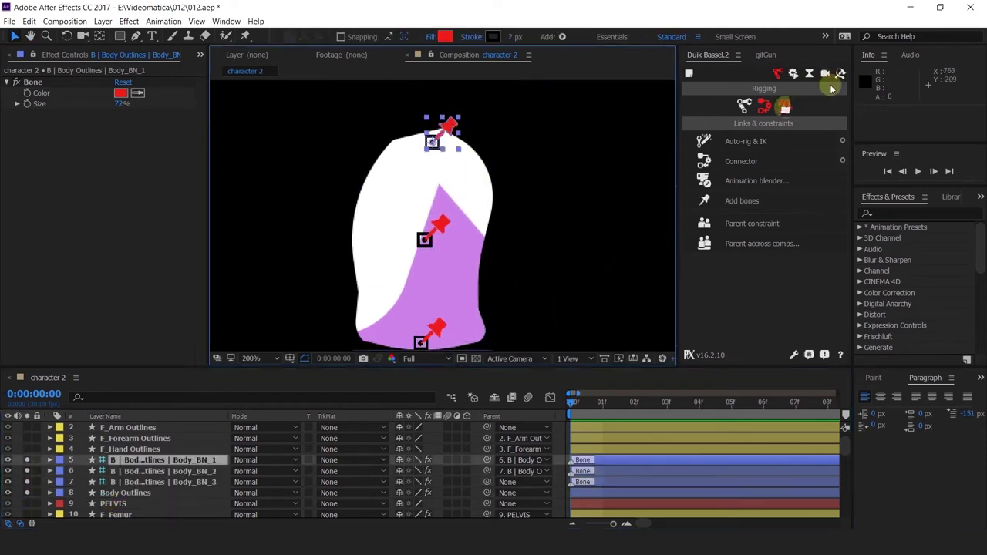
{"action": "left_click", "coordinate": [785, 107]}
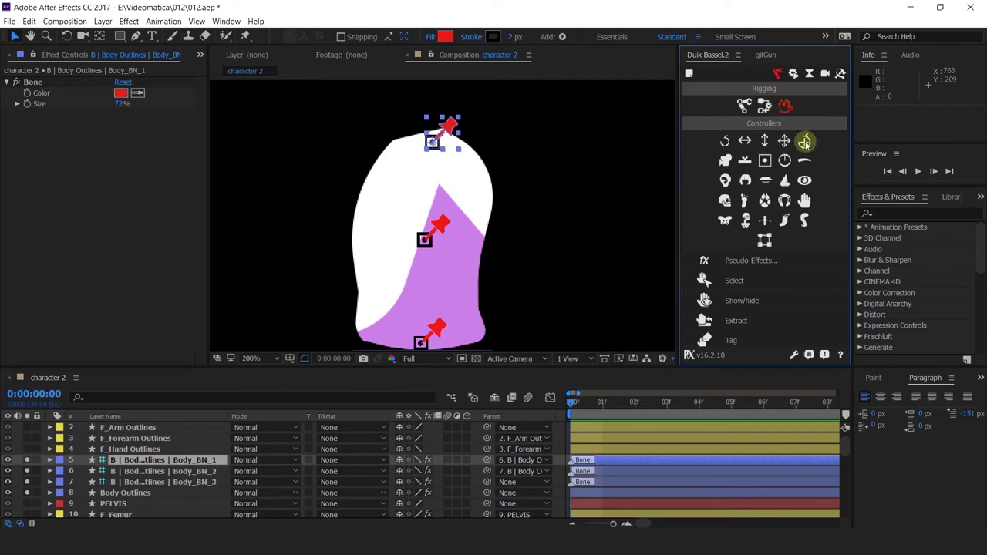
{"action": "left_click", "coordinate": [633, 165]}
{"action": "left_click", "coordinate": [805, 140]}
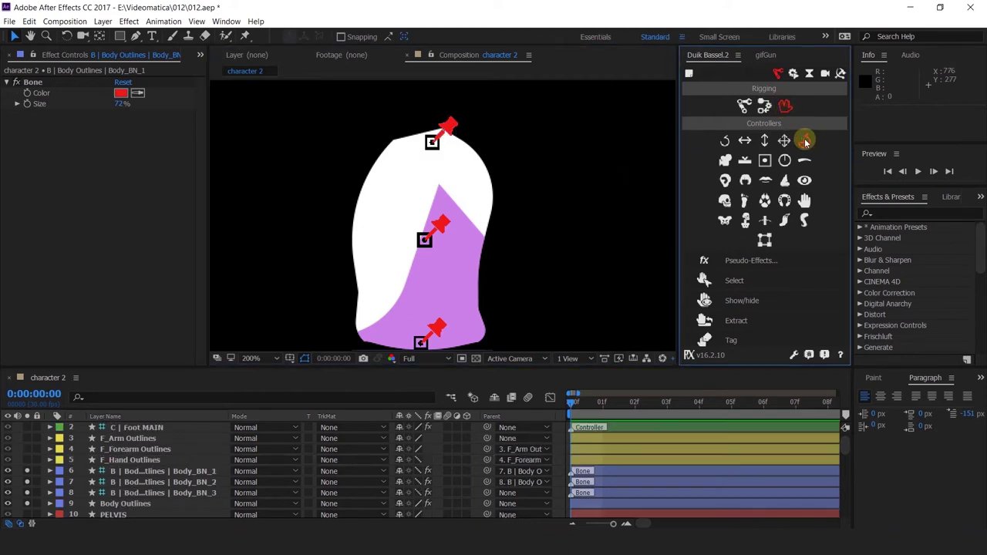
{"action": "key", "text": "ctrl+z"}
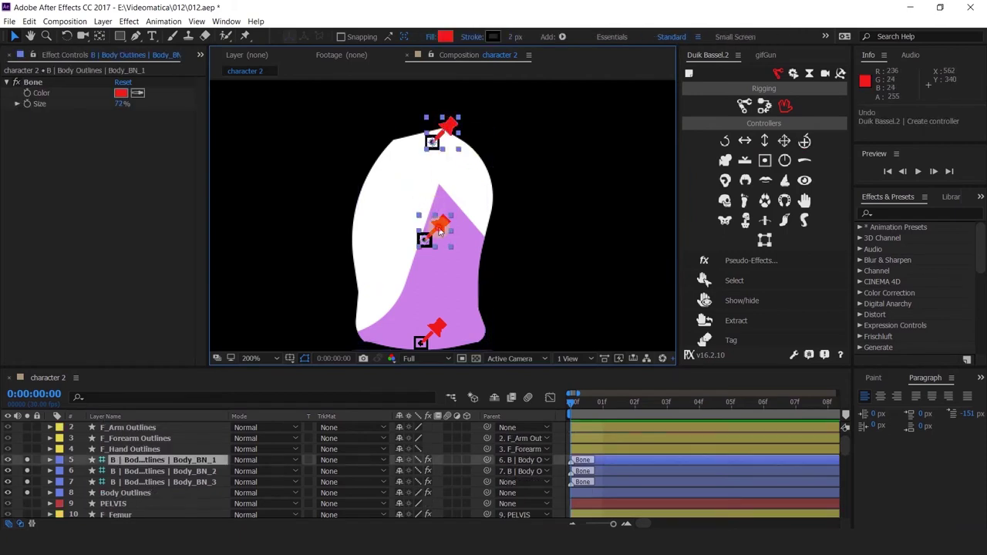
- Select the bones Body_BN_1 to Body_BN_3 and create a Duik transform controller for each
{"action": "key", "text": "ctrl+shift+Down"}
{"action": "key", "text": "ctrl+shift+Down"}
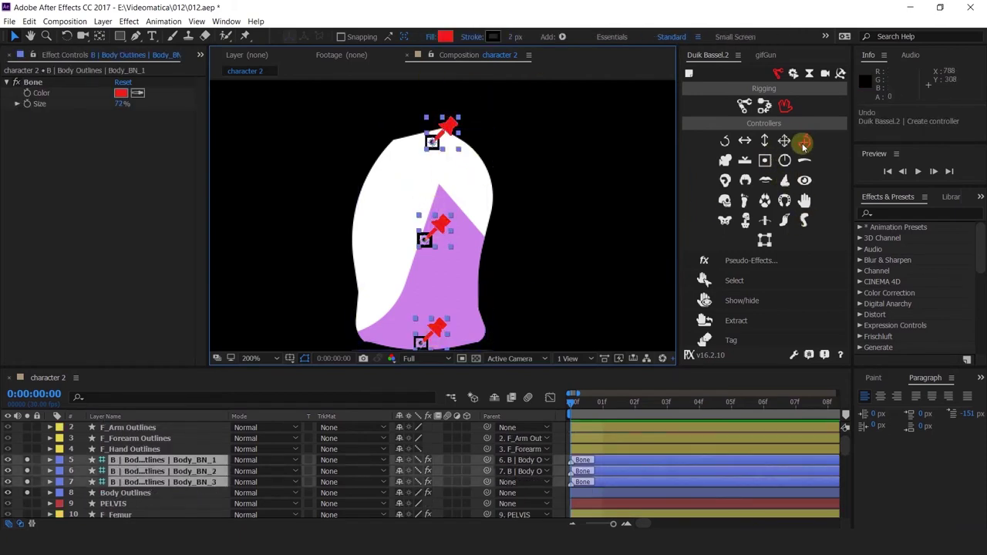
{"action": "left_click", "coordinate": [805, 143]}
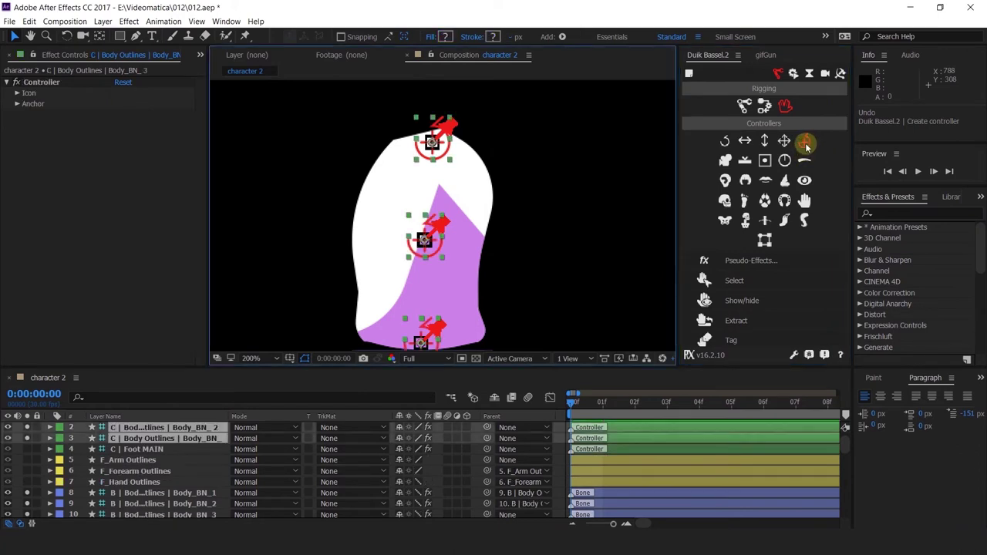
- Rename the controller at the top of the body, layer 3, as CNTRL_NEck
{"action": "scroll", "coordinate": [550, 267], "scroll_direction": "down", "scroll_amount": 2}
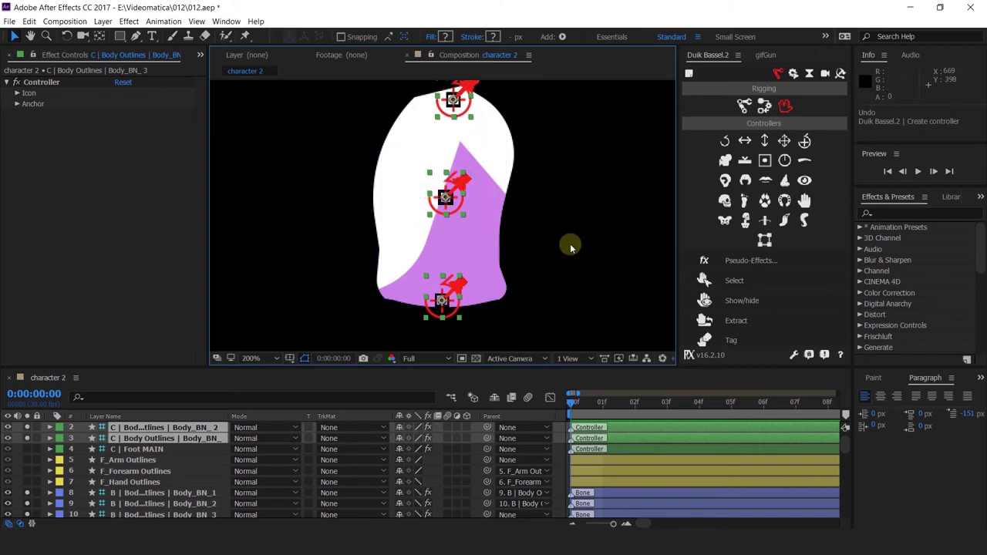
{"action": "scroll", "coordinate": [560, 236], "scroll_direction": "up", "scroll_amount": 1}
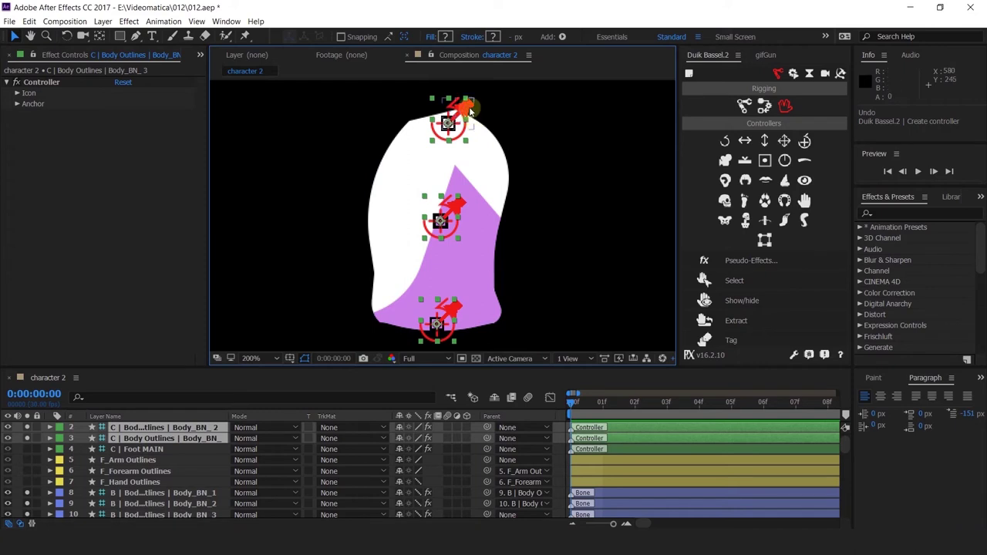
{"action": "left_click", "coordinate": [472, 113]}
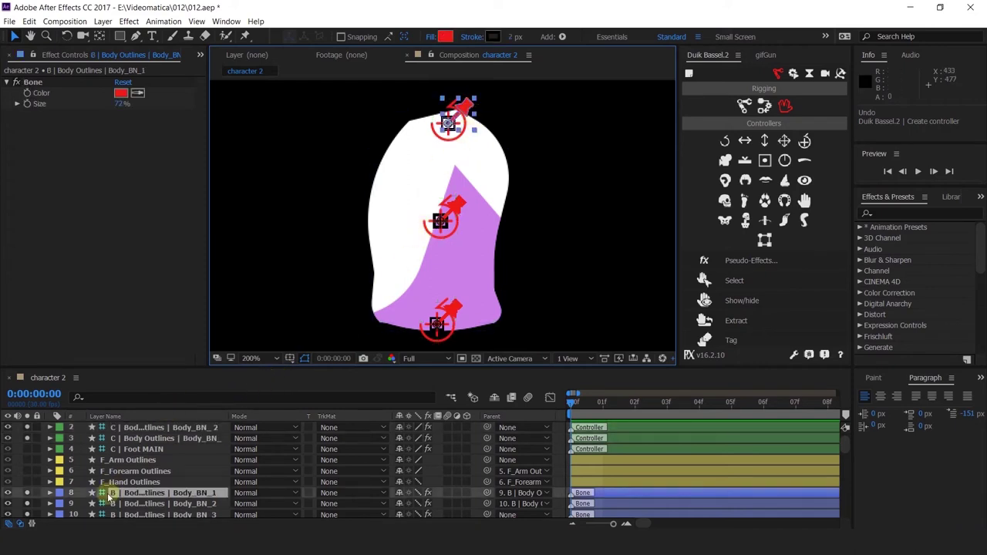
{"action": "scroll", "coordinate": [123, 490], "scroll_direction": "down", "scroll_amount": 1}
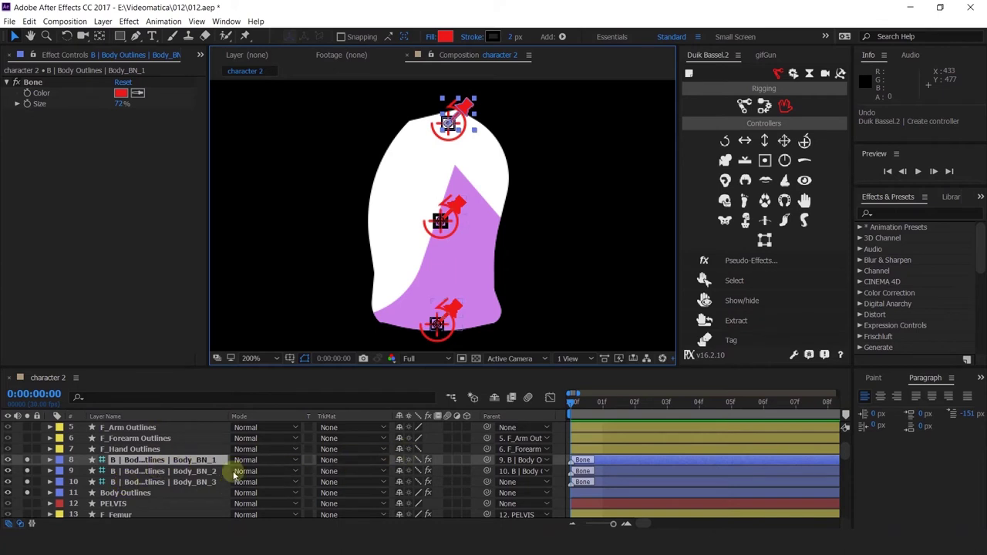
{"action": "left_click", "coordinate": [437, 219]}
{"action": "scroll", "coordinate": [163, 436], "scroll_direction": "up", "scroll_amount": 1}
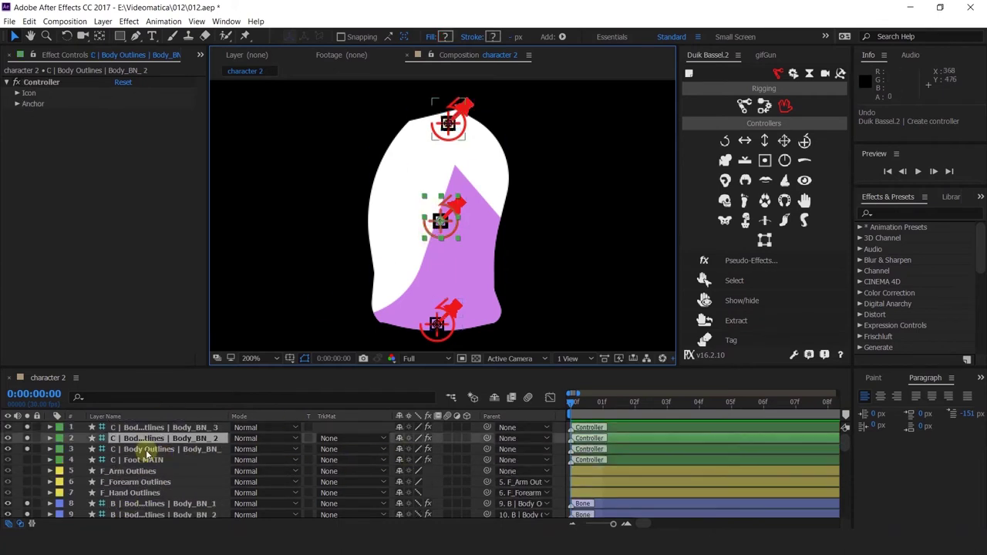
{"action": "left_click", "coordinate": [145, 451]}
{"action": "key", "text": "Return"}
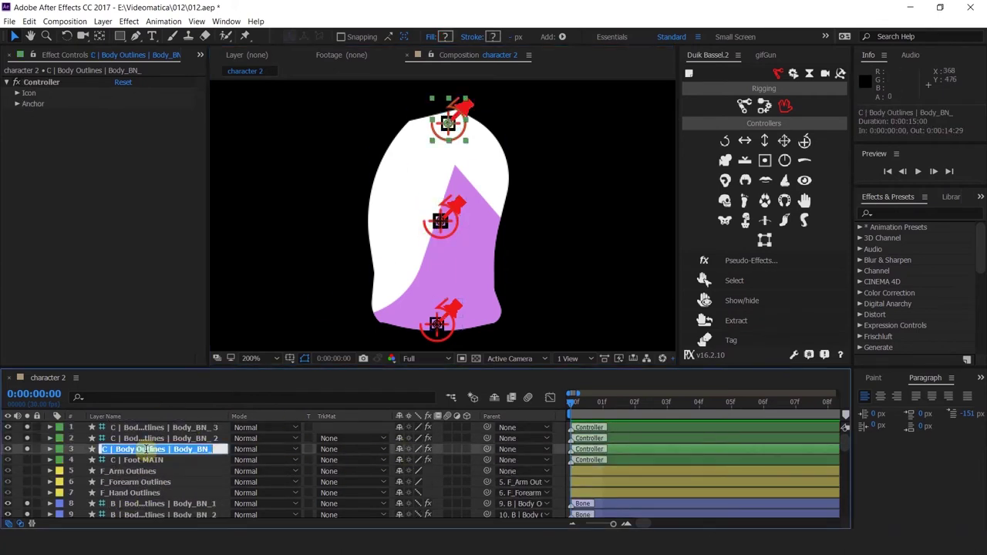
{"action": "type", "text": "CNTRL_NEck"}
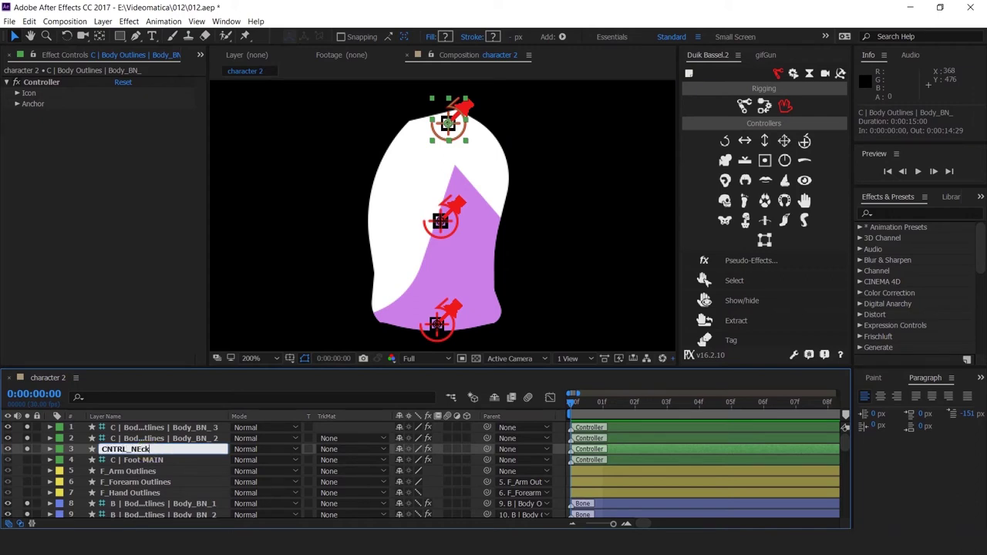
{"action": "key", "text": "Return"}
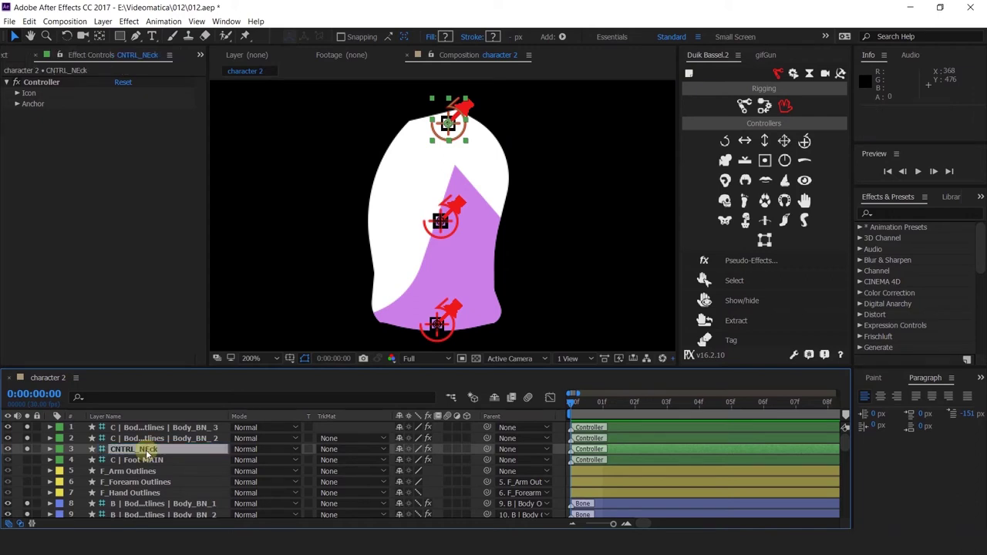
- Rename the middle body controller, layer 2, as CNTRL_Chest
{"action": "left_click", "coordinate": [150, 438]}
{"action": "key", "text": "Return"}
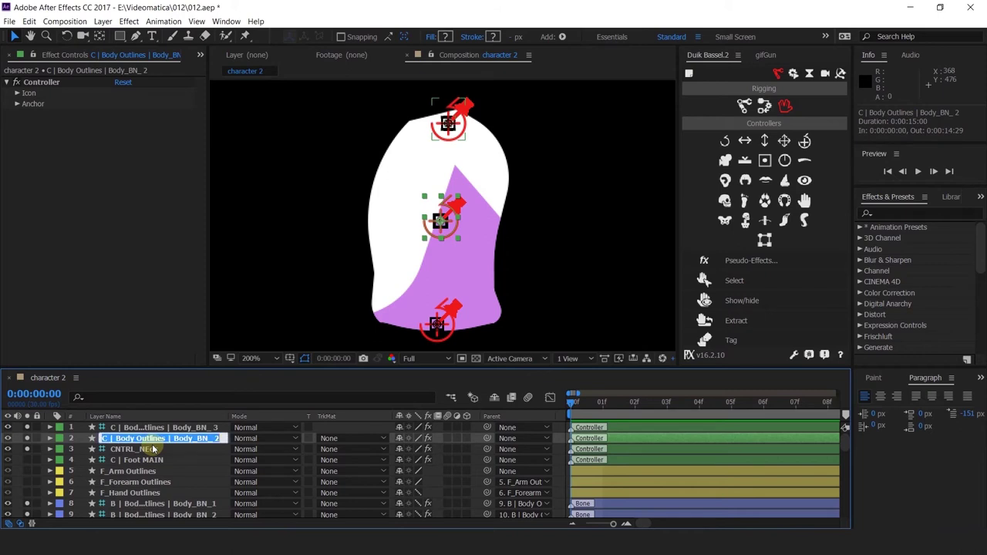
{"action": "type", "text": "CNTRL_"}
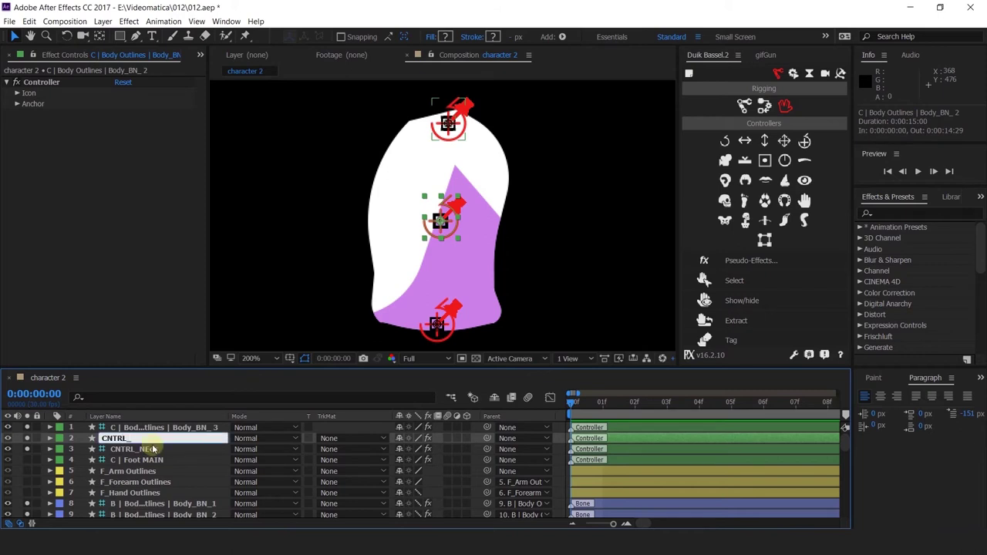
{"action": "type", "text": "Chest"}
{"action": "key", "text": "Return"}
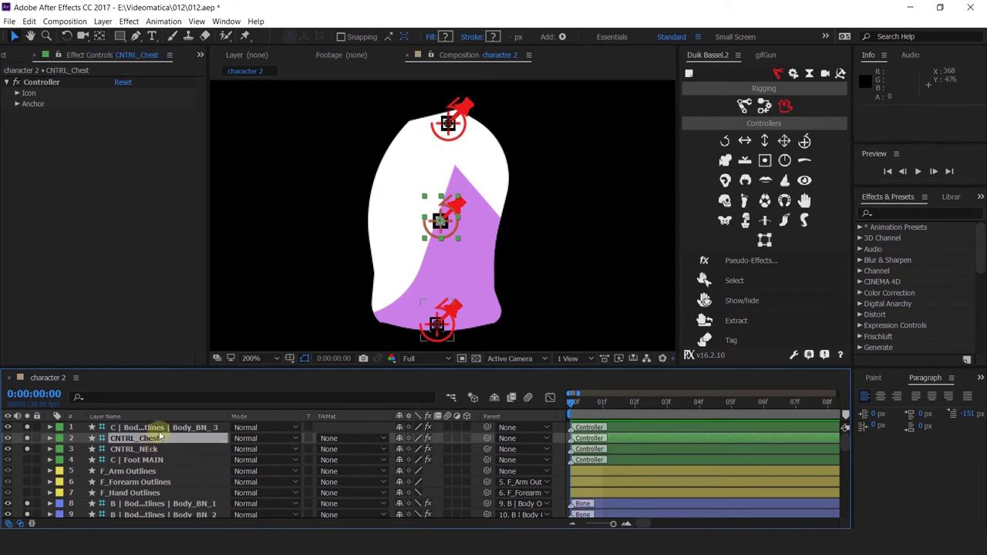
- Rename the lowest body controller, layer 1, as CNTRL_Spine
{"action": "left_click", "coordinate": [157, 428]}
{"action": "key", "text": "Return"}
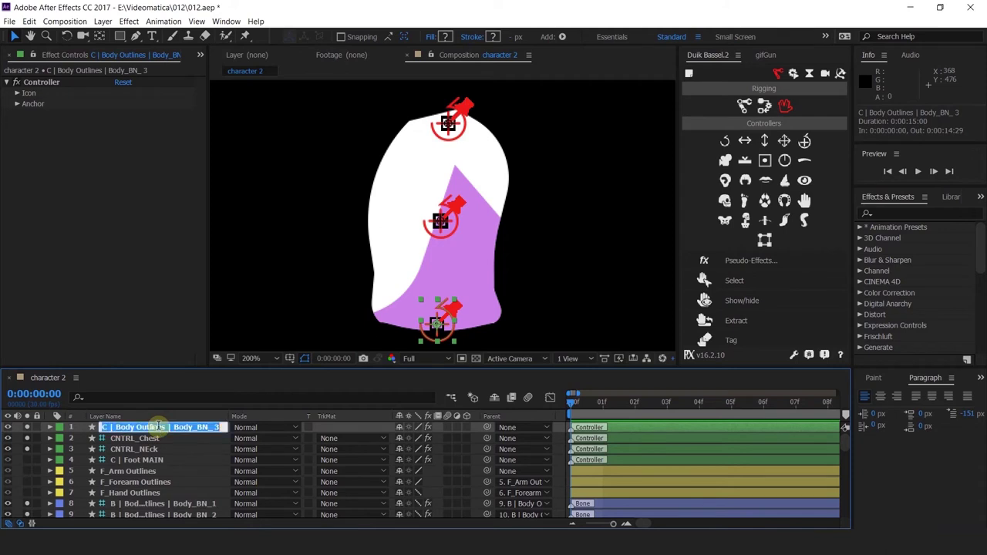
{"action": "type", "text": "CNTRL"}
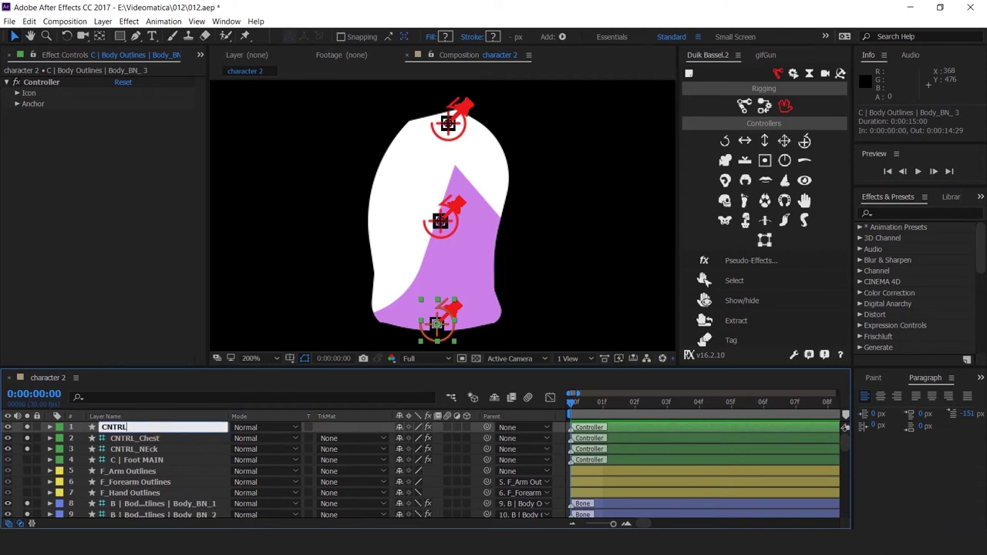
{"action": "type", "text": "_Spine"}
{"action": "key", "text": "Return"}
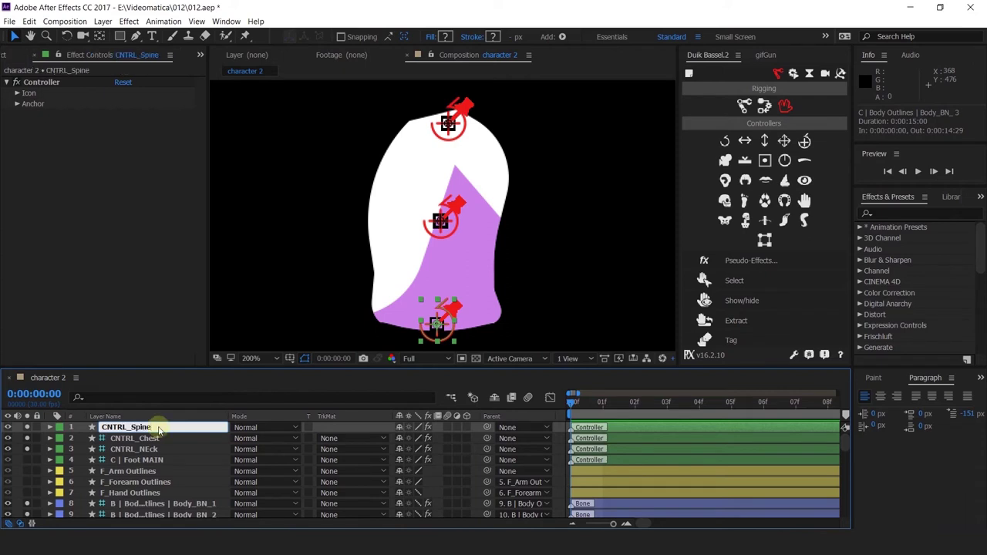
- Parent the Body_BN_3 bone layer to CNTRL_Spine
{"action": "left_click", "coordinate": [155, 450], "text": "shift"}
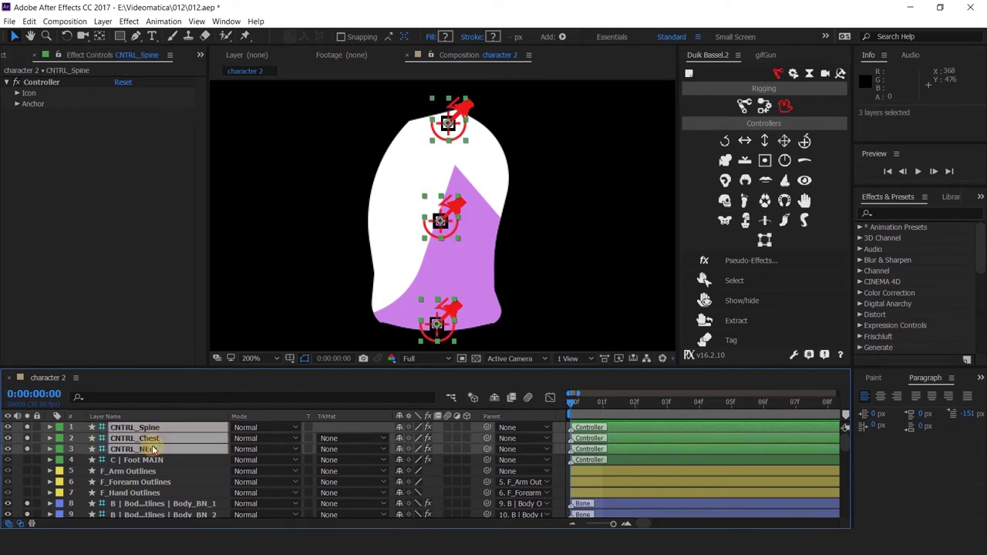
{"action": "scroll", "coordinate": [146, 479], "scroll_direction": "down", "scroll_amount": 3}
{"action": "left_click", "coordinate": [143, 493]}
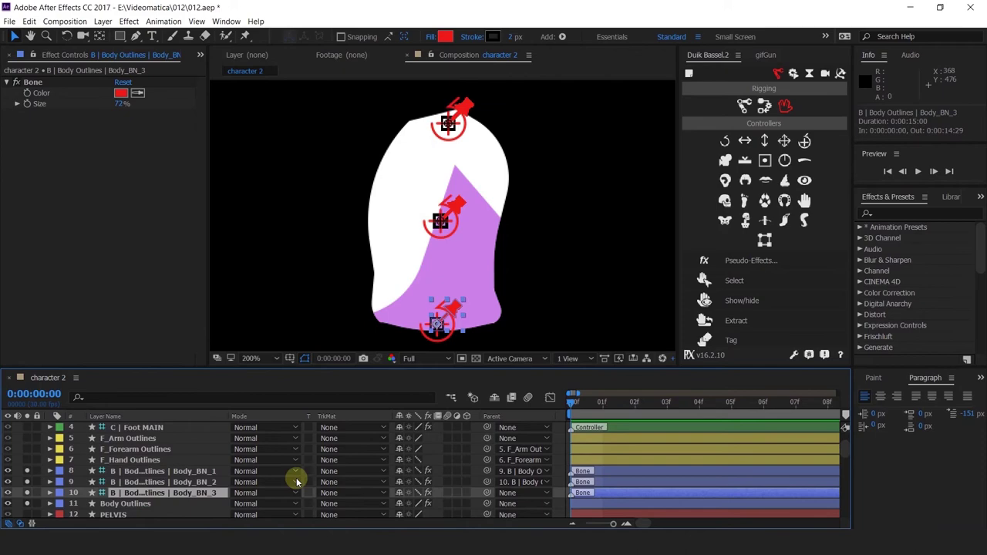
{"action": "left_click", "coordinate": [516, 493]}
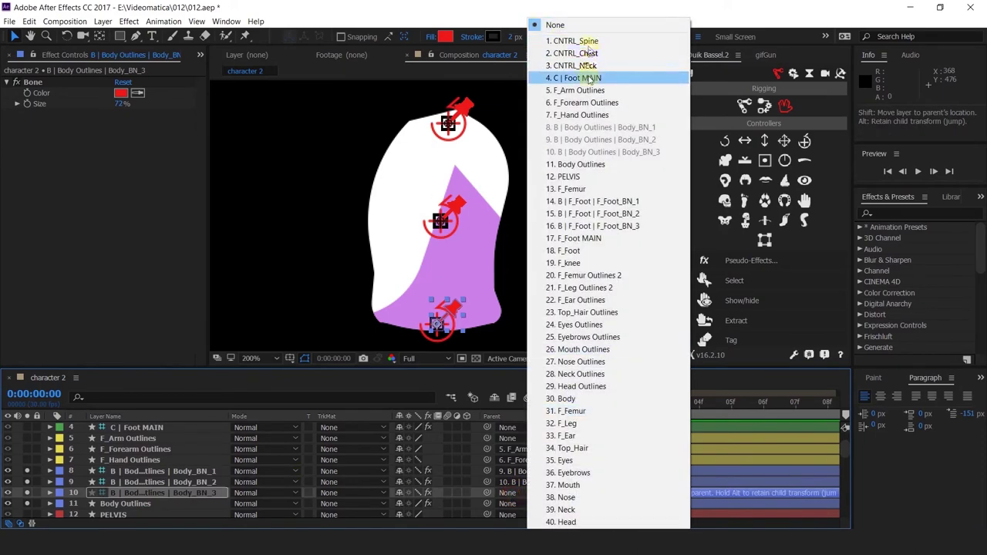
{"action": "left_click", "coordinate": [577, 41]}
- Parent the Body_BN_2 bone to CNTRL_Chest and the Body_BN_1 bone to CNTRL_NEck
{"action": "left_click", "coordinate": [179, 482]}
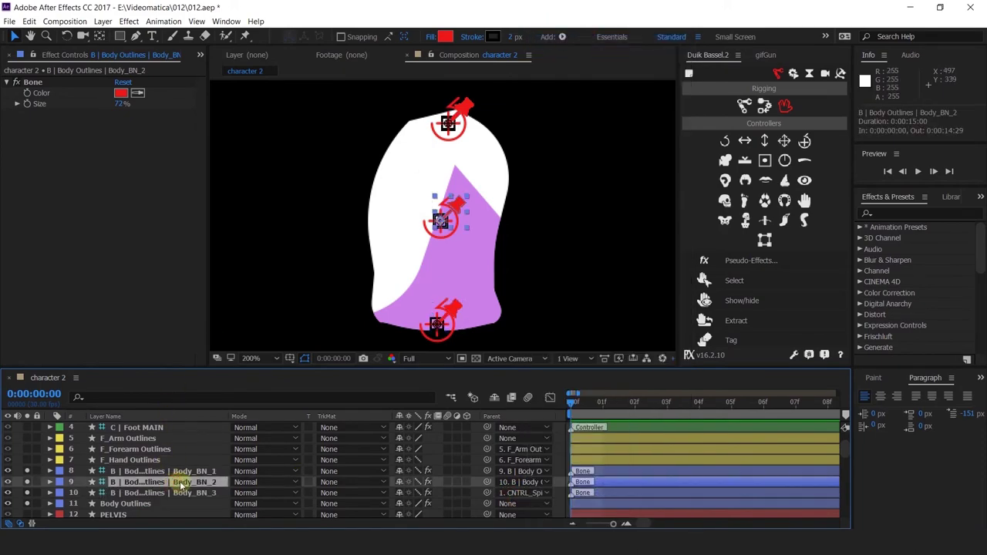
{"action": "left_click", "coordinate": [517, 483]}
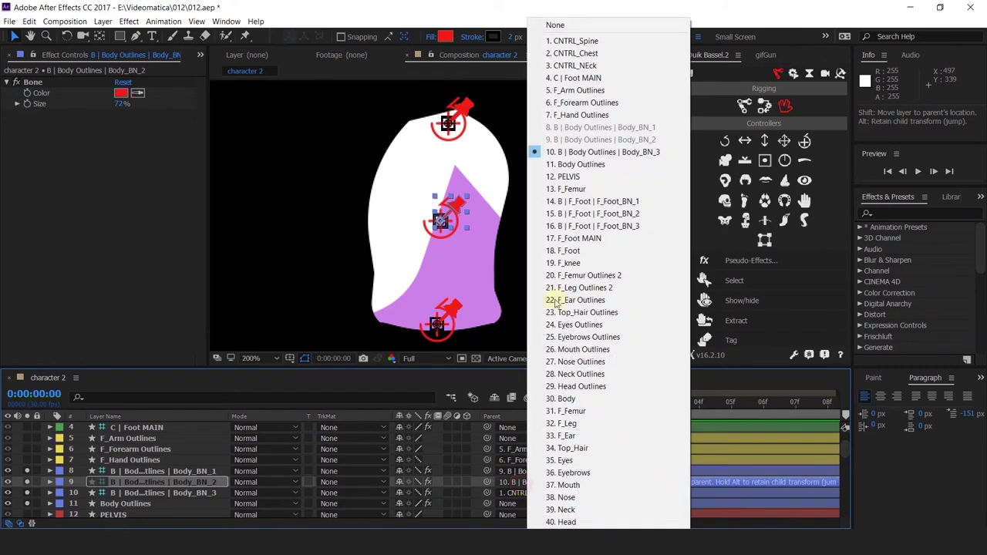
{"action": "left_click", "coordinate": [591, 55]}
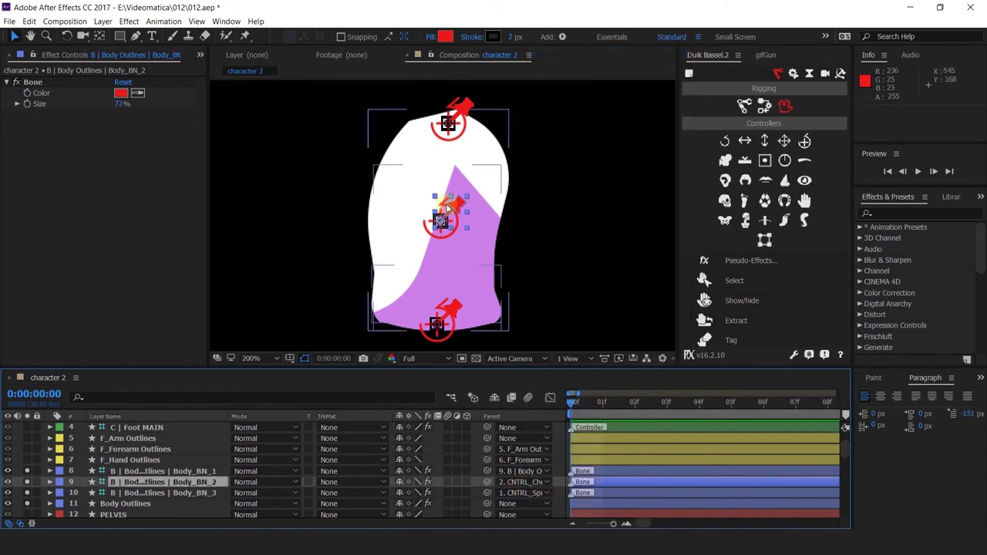
{"action": "left_click", "coordinate": [197, 471]}
{"action": "left_click", "coordinate": [517, 470]}
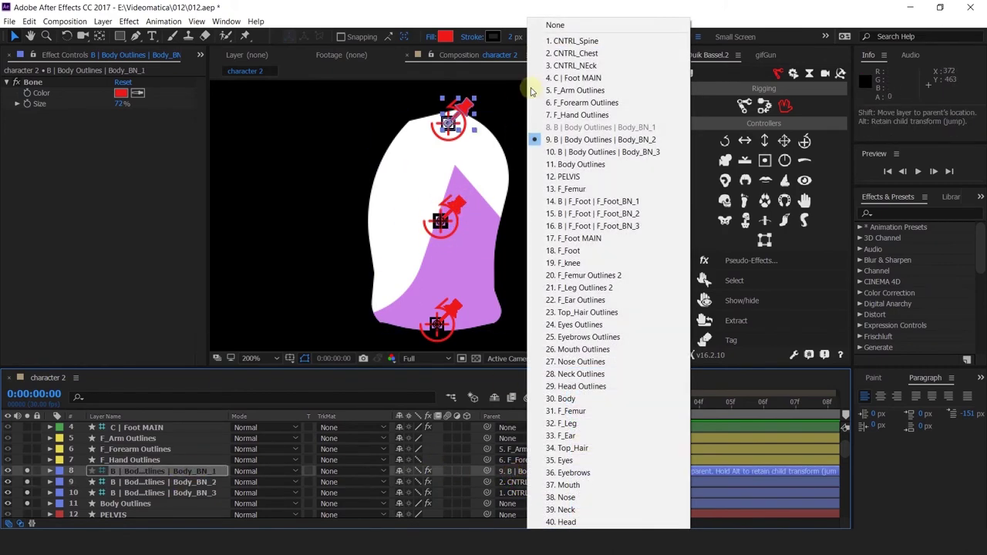
{"action": "left_click", "coordinate": [574, 65]}
- Hide the three body bone layers and turn off solo for Body Outlines and the controllers
{"action": "left_click", "coordinate": [127, 494], "text": "shift"}
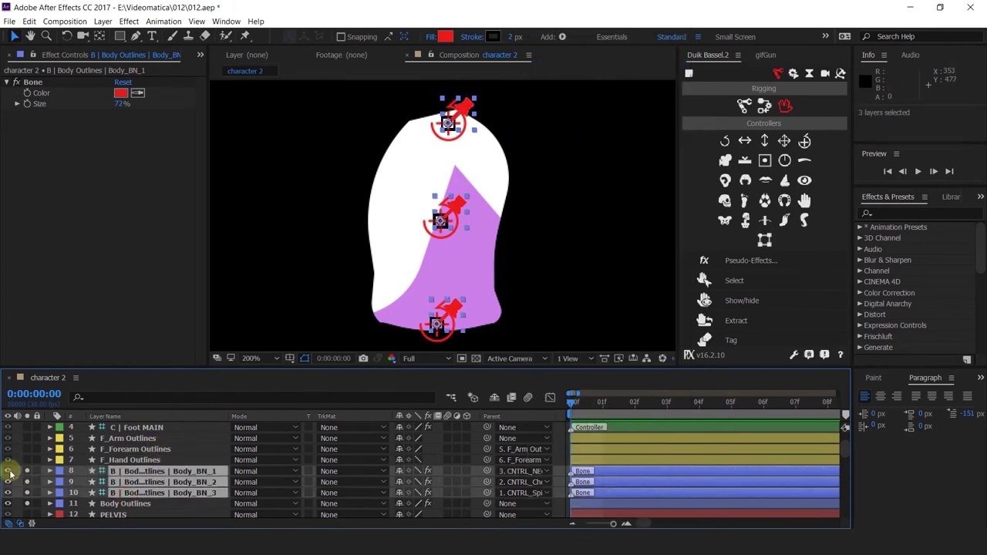
{"action": "left_click_drag", "start_coordinate": [8, 470], "coordinate": [7, 493]}
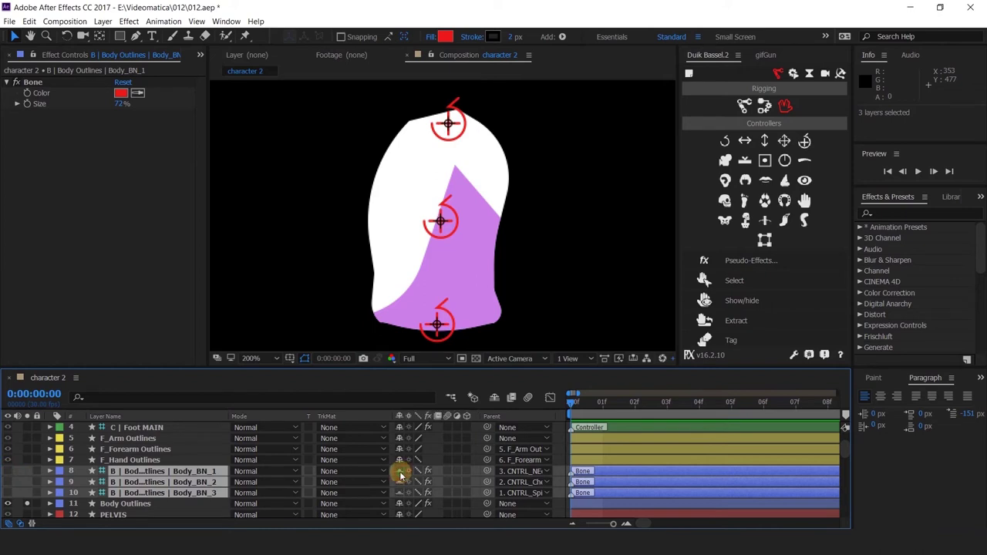
{"action": "left_click", "coordinate": [27, 504]}
{"action": "scroll", "coordinate": [31, 466], "scroll_direction": "up", "scroll_amount": 3}
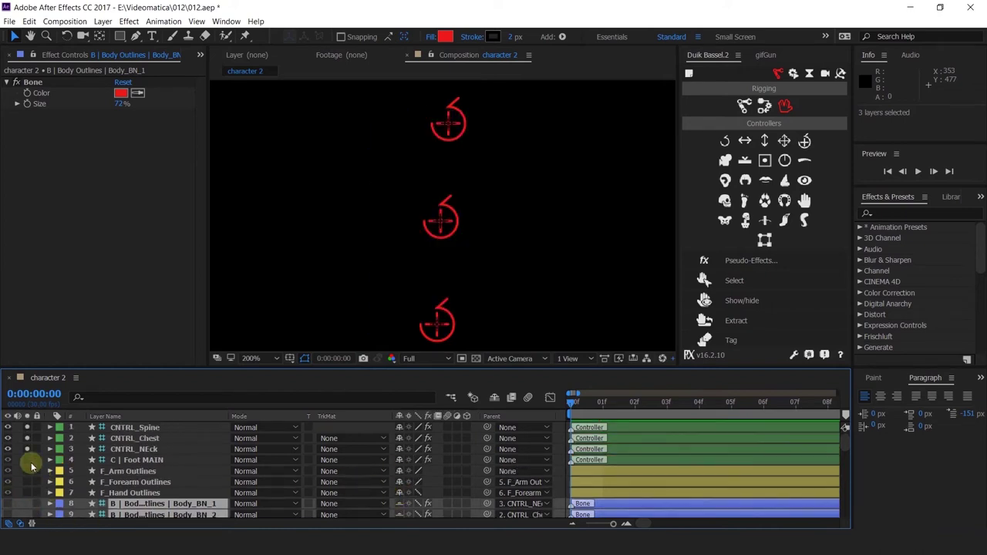
{"action": "left_click_drag", "start_coordinate": [28, 459], "coordinate": [28, 427]}
- Parent the CNTRL_Spine controller to the PELVIS layer
{"action": "left_click", "coordinate": [449, 138]}
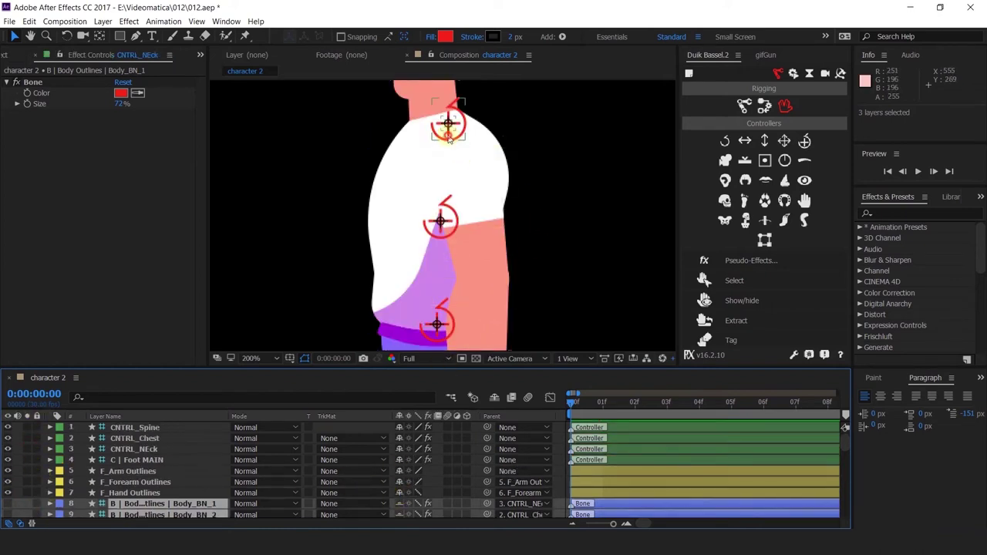
{"action": "scroll", "coordinate": [593, 188], "scroll_direction": "down", "scroll_amount": 1}
{"action": "scroll", "coordinate": [575, 189], "scroll_direction": "down", "scroll_amount": 1}
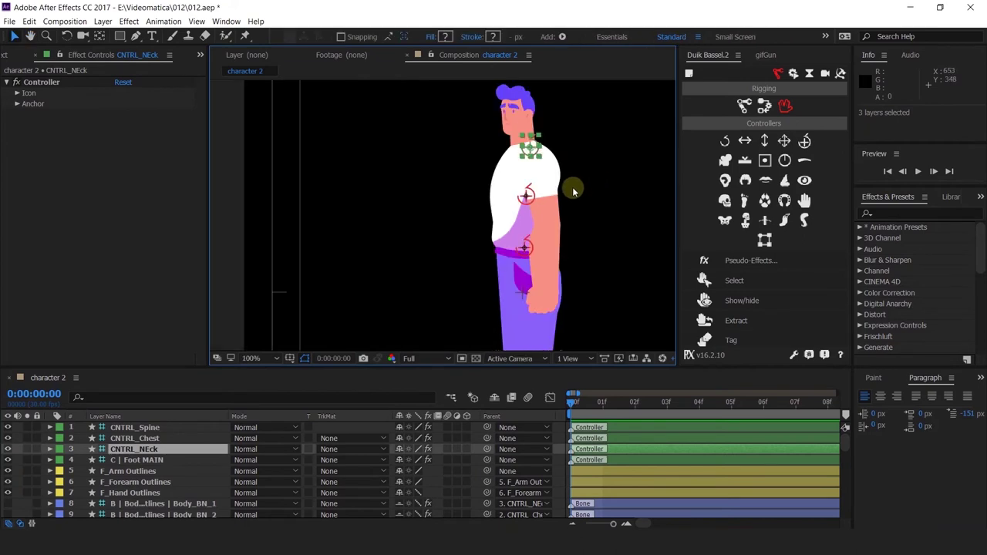
{"action": "left_click_drag", "start_coordinate": [573, 191], "coordinate": [492, 198]}
{"action": "left_click", "coordinate": [142, 432]}
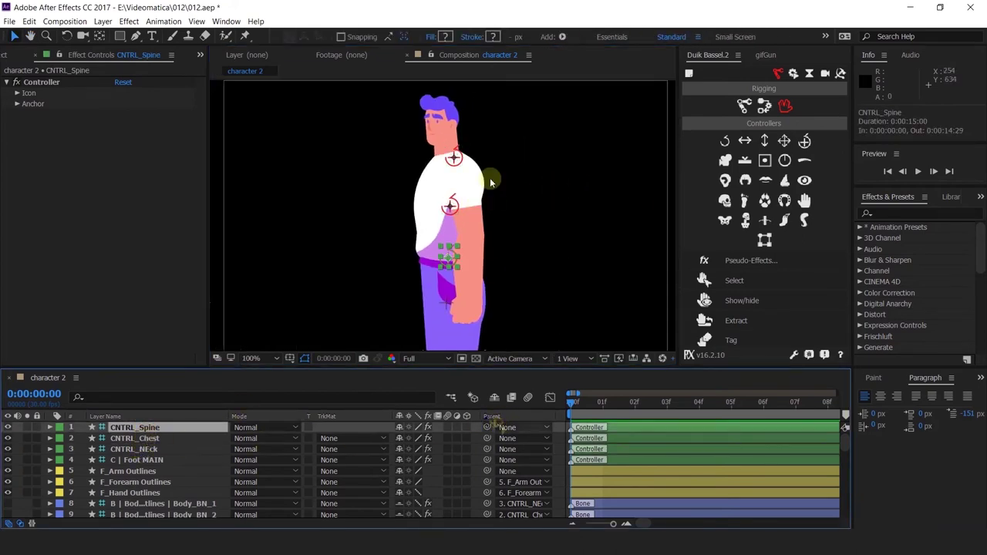
{"action": "scroll", "coordinate": [452, 159], "scroll_direction": "up", "scroll_amount": 2}
{"action": "scroll", "coordinate": [462, 193], "scroll_direction": "down", "scroll_amount": 2}
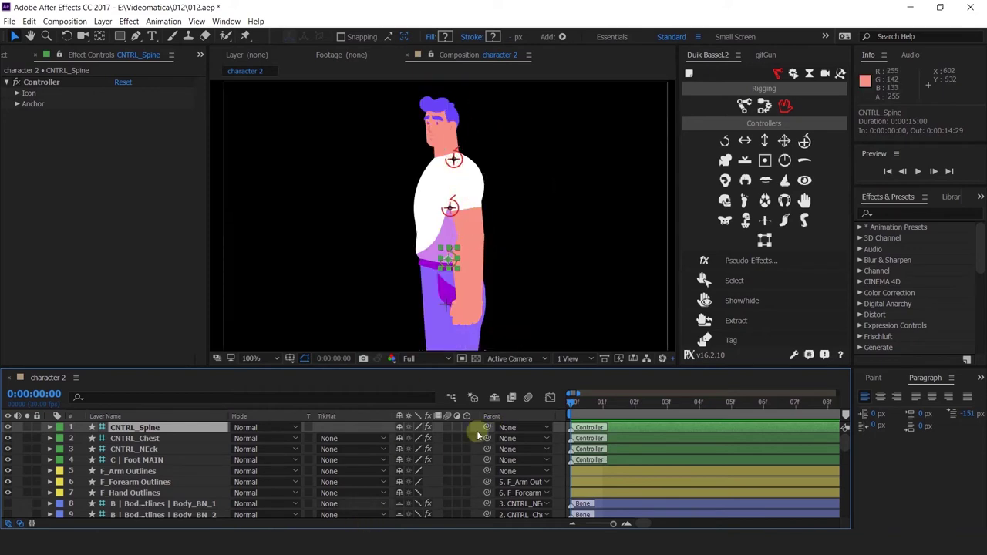
{"action": "left_click_drag", "start_coordinate": [485, 433], "coordinate": [110, 477]}
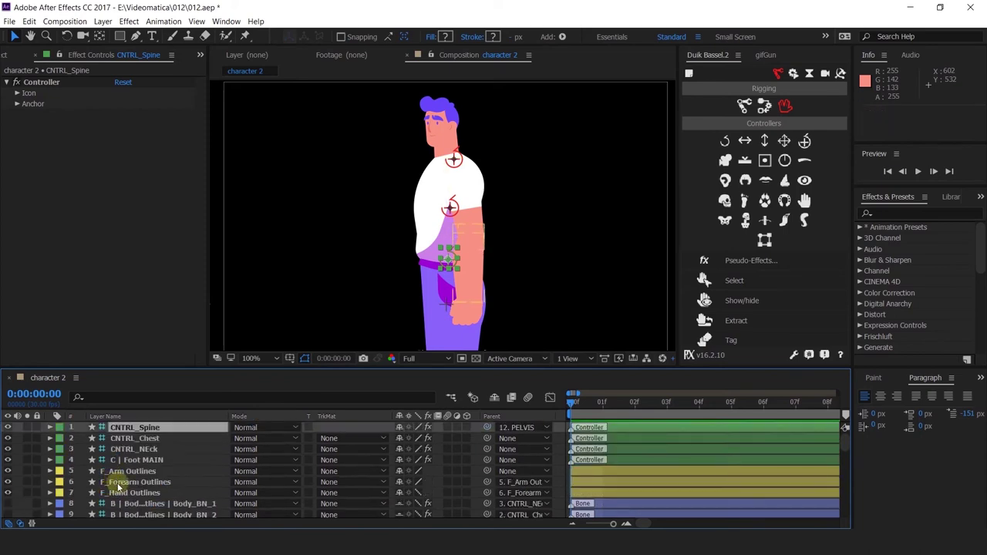
{"action": "key", "text": "ctrl+z"}
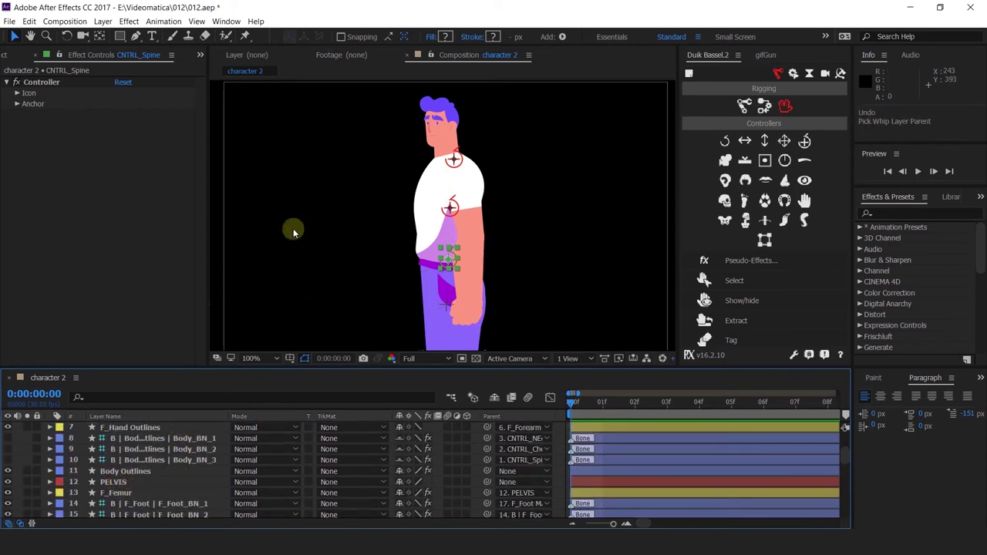
{"action": "right_click", "coordinate": [293, 228]}
{"action": "left_click", "coordinate": [277, 207]}
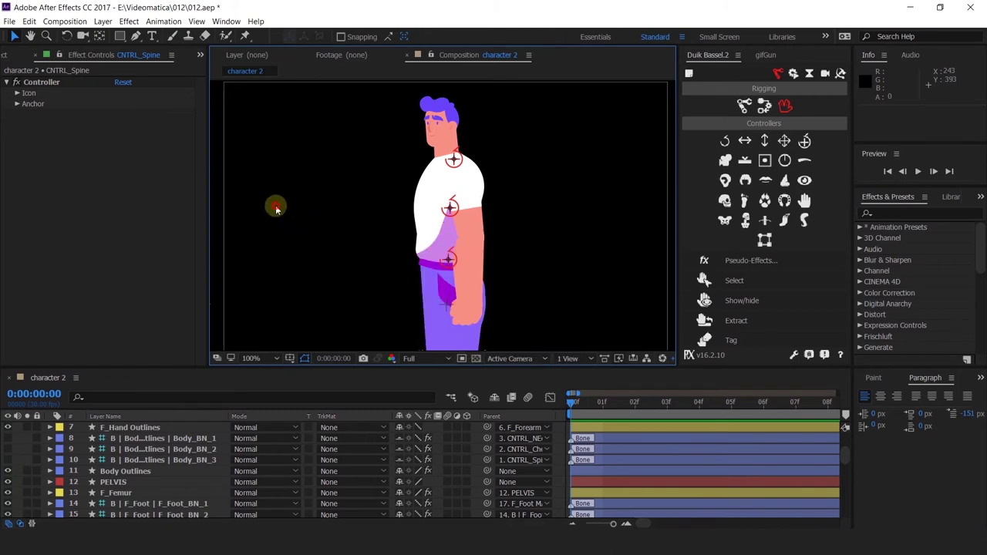
{"action": "scroll", "coordinate": [147, 471], "scroll_direction": "up", "scroll_amount": 2}
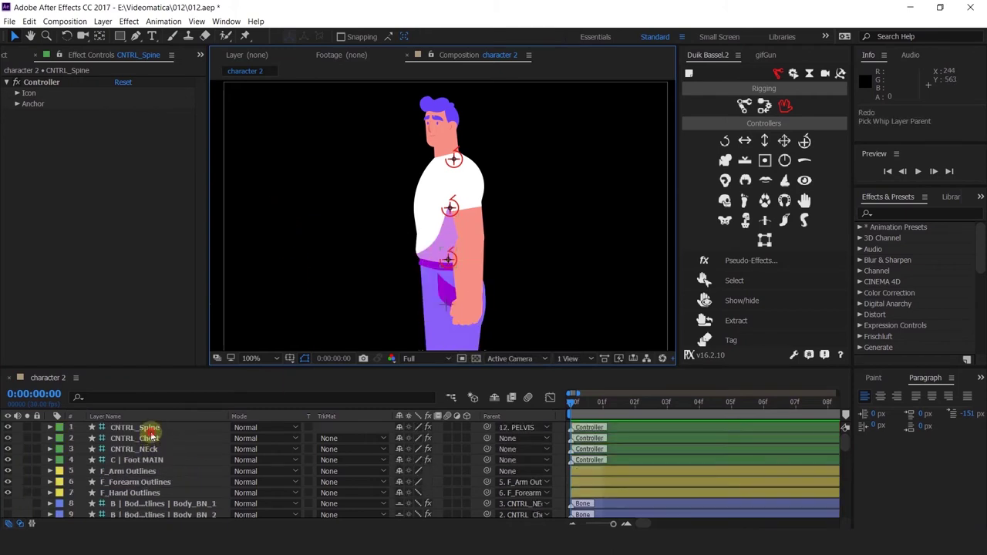
- Try rotating the CNTRL_Chest controller to test how the torso deforms, and undo the rotation
{"action": "left_click", "coordinate": [146, 429]}
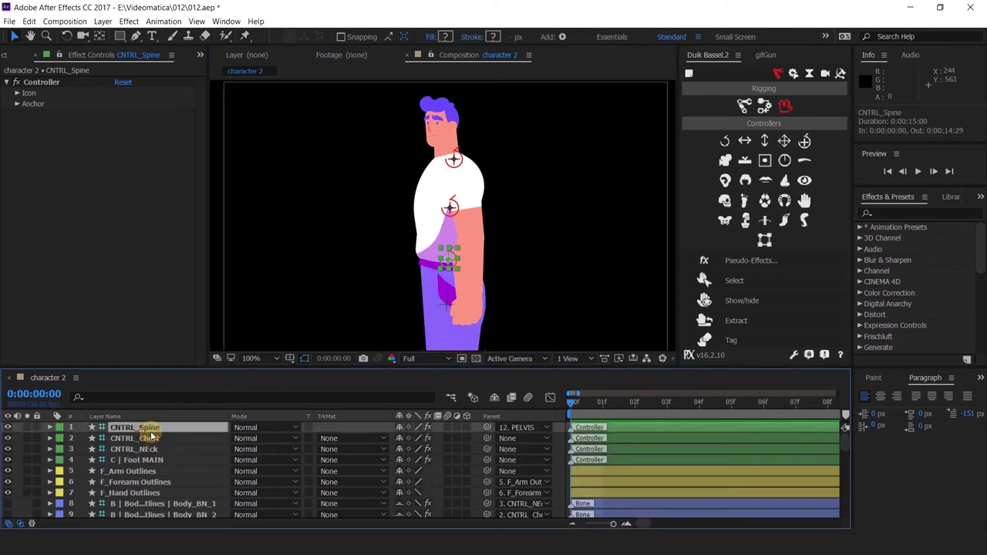
{"action": "left_click", "coordinate": [450, 208]}
{"action": "key", "text": "r"}
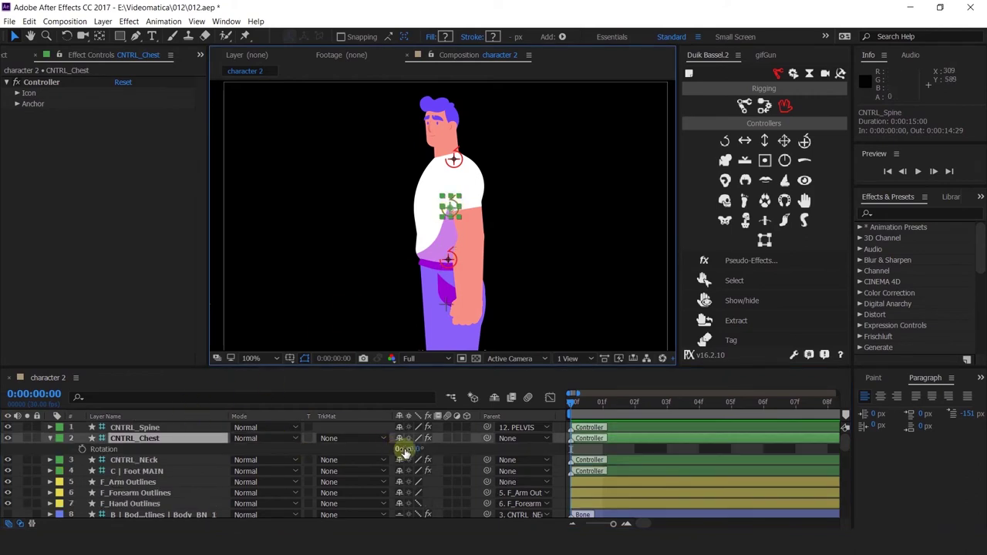
{"action": "left_click_drag", "start_coordinate": [405, 453], "coordinate": [447, 399]}
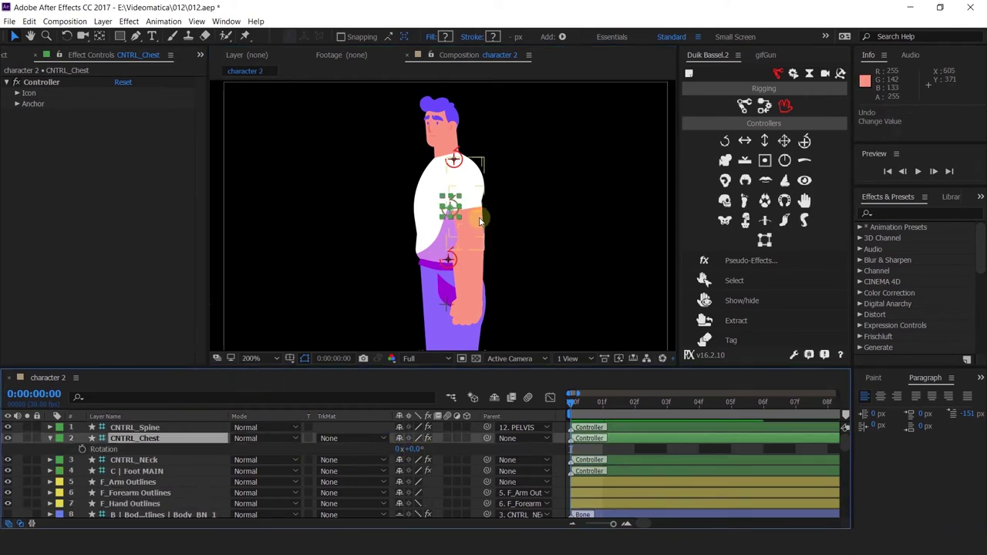
- Try hiding the shy layers in the timeline of the character 2 composition
{"action": "scroll", "coordinate": [480, 221], "scroll_direction": "up", "scroll_amount": 5}
{"action": "scroll", "coordinate": [470, 247], "scroll_direction": "down", "scroll_amount": 3}
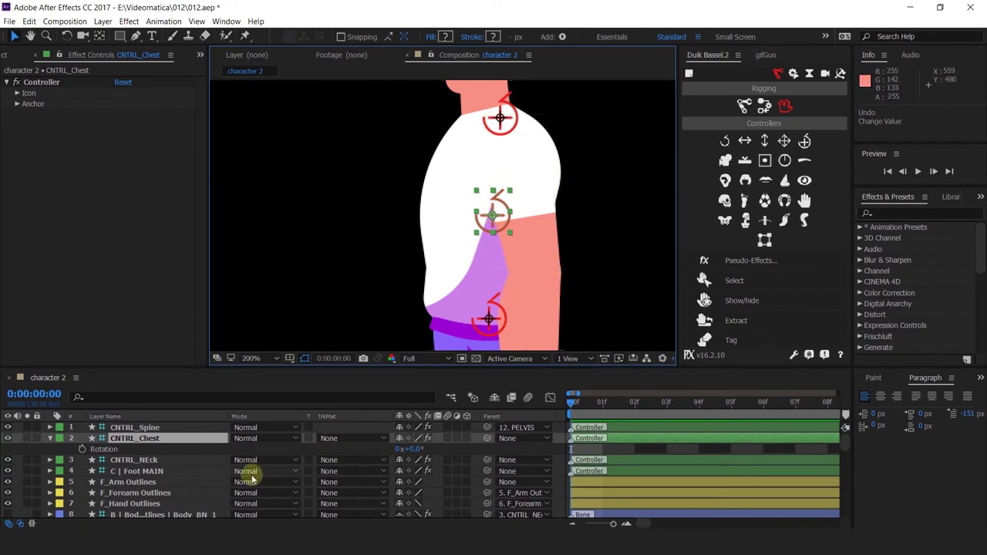
{"action": "scroll", "coordinate": [148, 480], "scroll_direction": "down", "scroll_amount": 4}
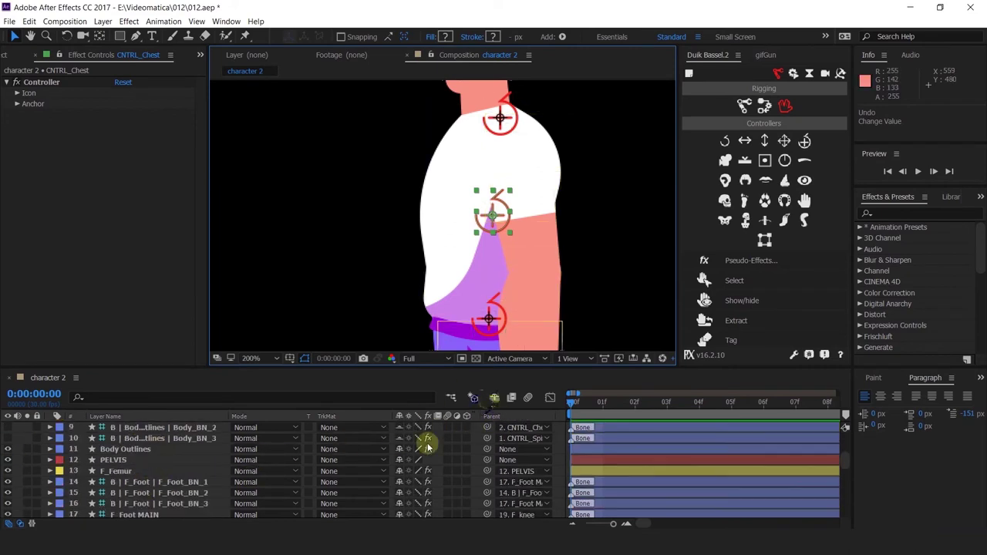
{"action": "left_click", "coordinate": [493, 398]}
{"action": "scroll", "coordinate": [154, 482], "scroll_direction": "up", "scroll_amount": 5}
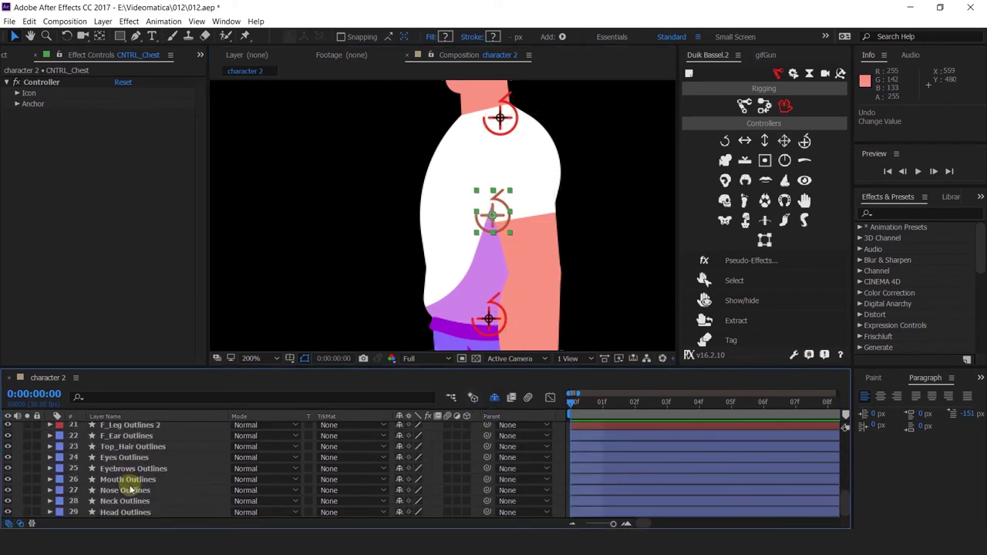
{"action": "key", "text": "r"}
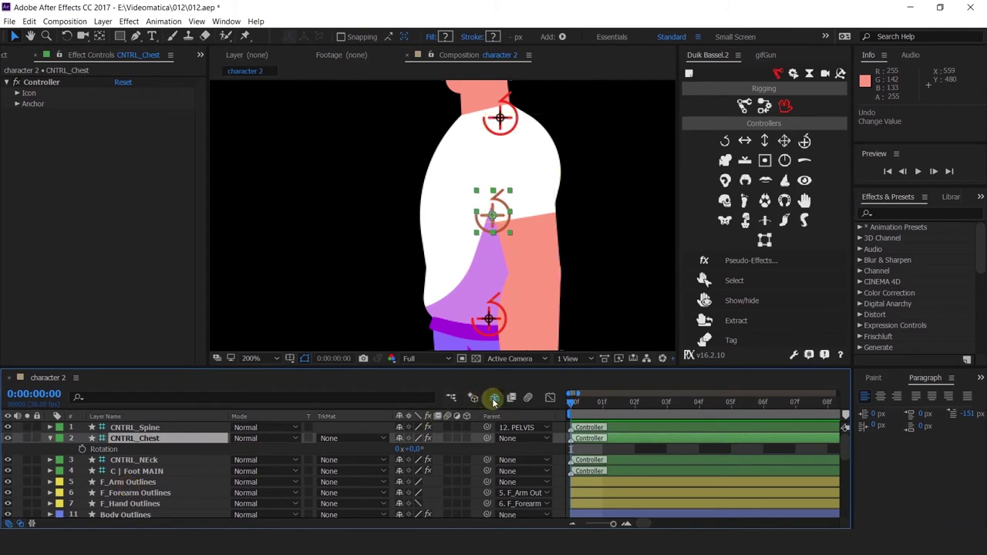
- Try moving the CNTRL_Chest controller slightly to test the torso deformation, and undo the move
{"action": "mouse_move", "coordinate": [493, 218]}
{"action": "left_mouse_down"}
{"action": "mouse_move", "coordinate": [514, 222]}
{"action": "mouse_move", "coordinate": [502, 224]}
{"action": "left_mouse_up"}
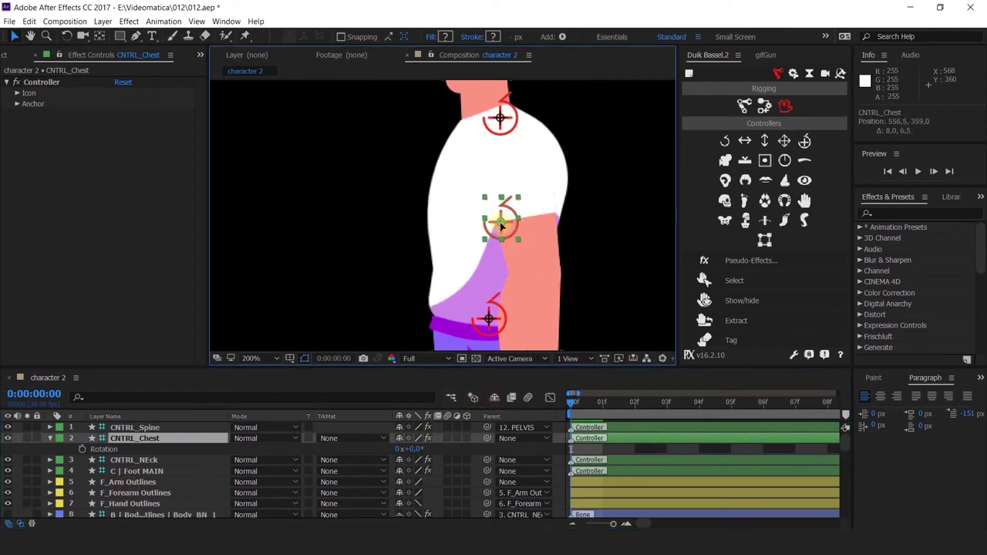
{"action": "key", "text": "ctrl+z"}
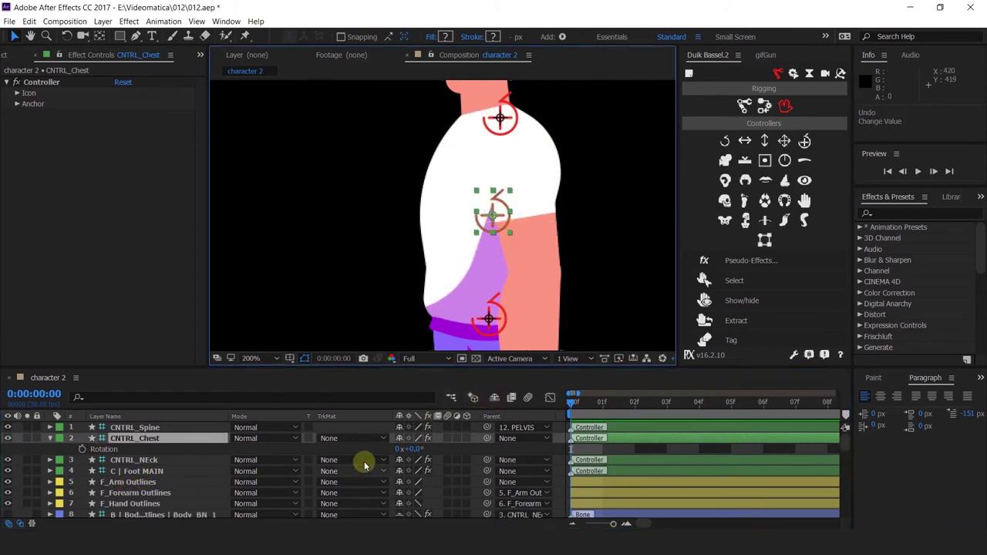
{"action": "mouse_move", "coordinate": [416, 451]}
{"action": "left_mouse_down"}
{"action": "mouse_move", "coordinate": [392, 448]}
{"action": "mouse_move", "coordinate": [417, 448]}
{"action": "left_mouse_up"}
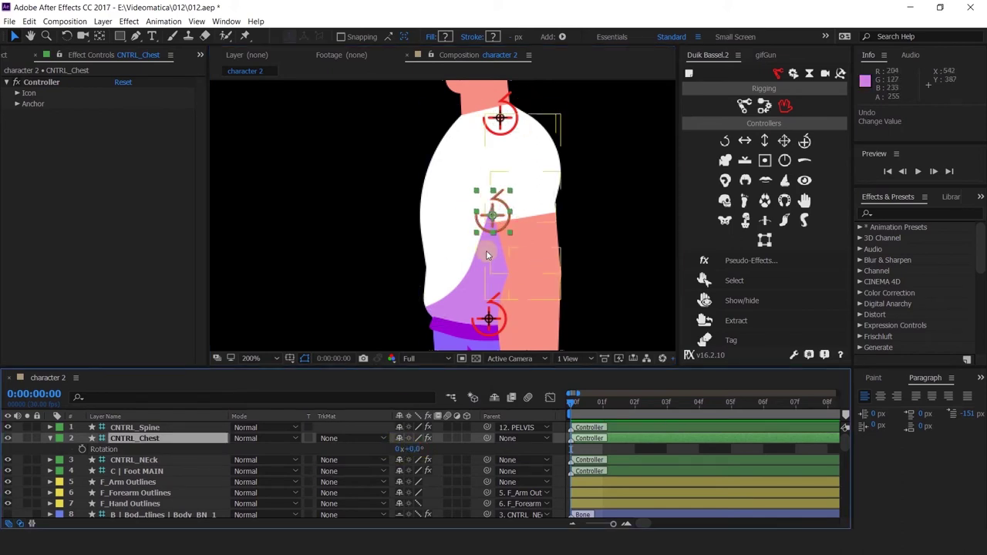
- Parent the CNTRL_NEck controller to CNTRL_Chest and the CNTRL_Chest controller to CNTRL_Spine
{"action": "left_click", "coordinate": [509, 128]}
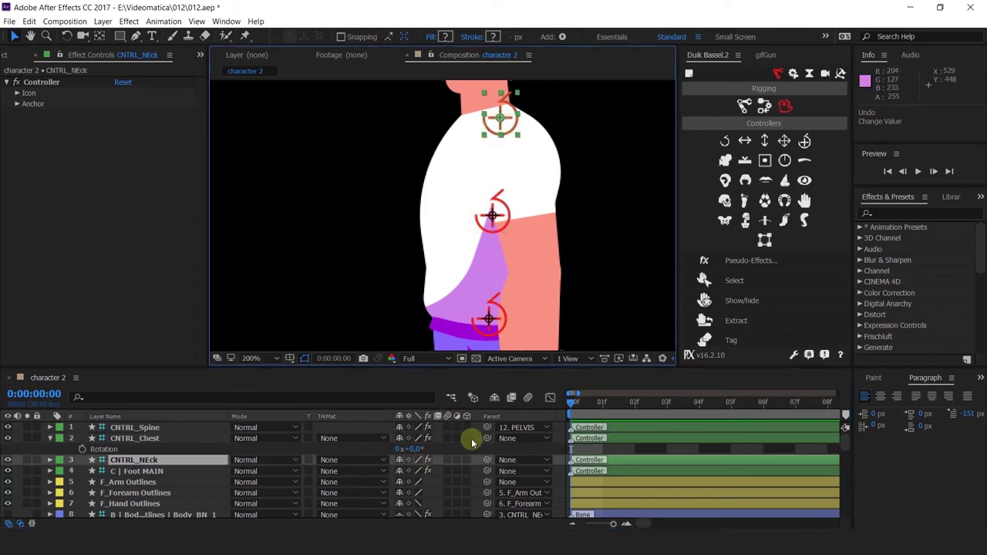
{"action": "left_click_drag", "start_coordinate": [487, 461], "coordinate": [144, 440]}
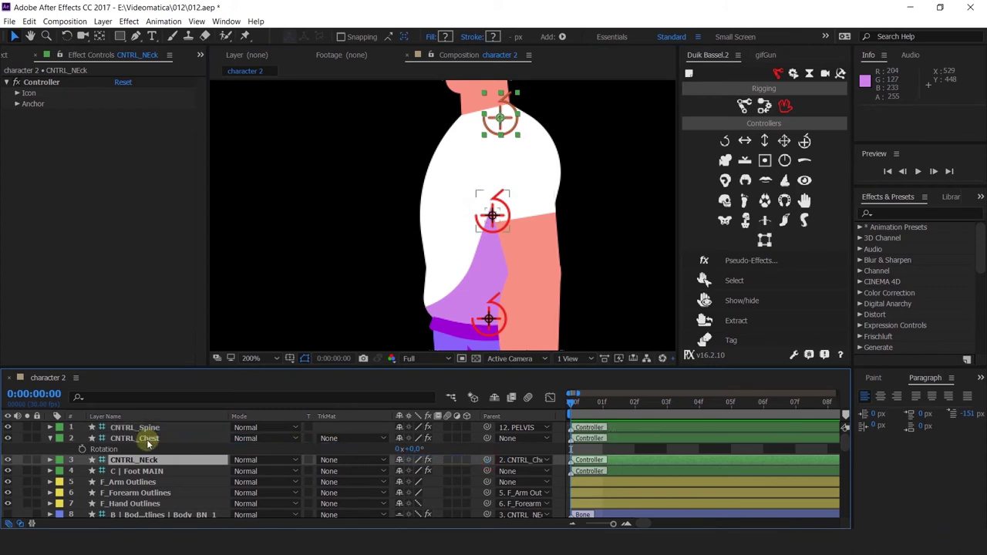
{"action": "left_click", "coordinate": [144, 439]}
{"action": "left_click_drag", "start_coordinate": [480, 440], "coordinate": [173, 428]}
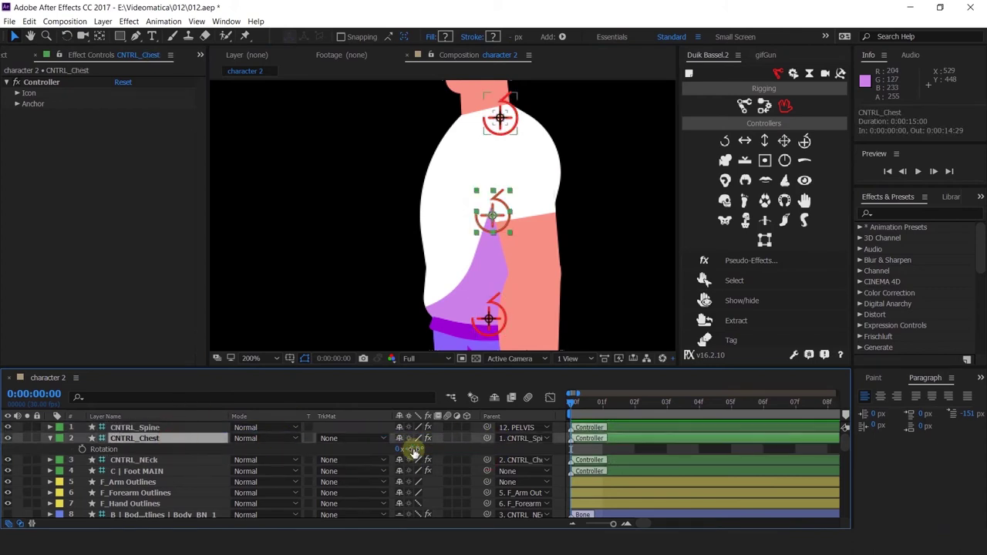
- Try rotating the CNTRL_Chest controller to 16° to test the parented chain, and undo the rotation
{"action": "mouse_move", "coordinate": [414, 448]}
{"action": "left_mouse_down"}
{"action": "mouse_move", "coordinate": [396, 447]}
{"action": "mouse_move", "coordinate": [440, 448]}
{"action": "mouse_move", "coordinate": [379, 445]}
{"action": "mouse_move", "coordinate": [427, 448]}
{"action": "left_mouse_up"}
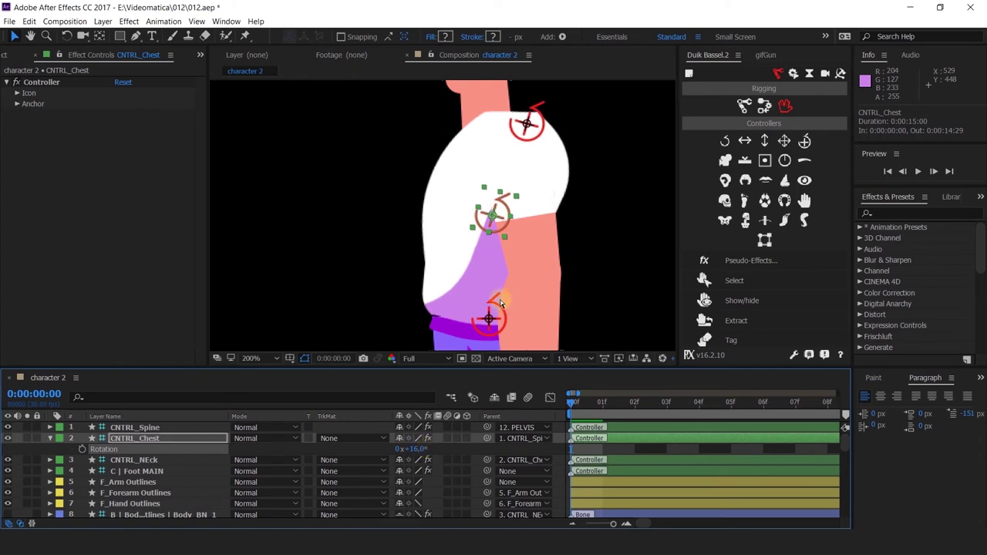
{"action": "key", "text": "ctrl+z"}
- Place Puppet starch pins with an extent of 26 at the front and back of the shirt hem on Body Outlines
{"action": "left_click", "coordinate": [455, 280]}
{"action": "scroll", "coordinate": [135, 494], "scroll_direction": "down", "scroll_amount": 3}
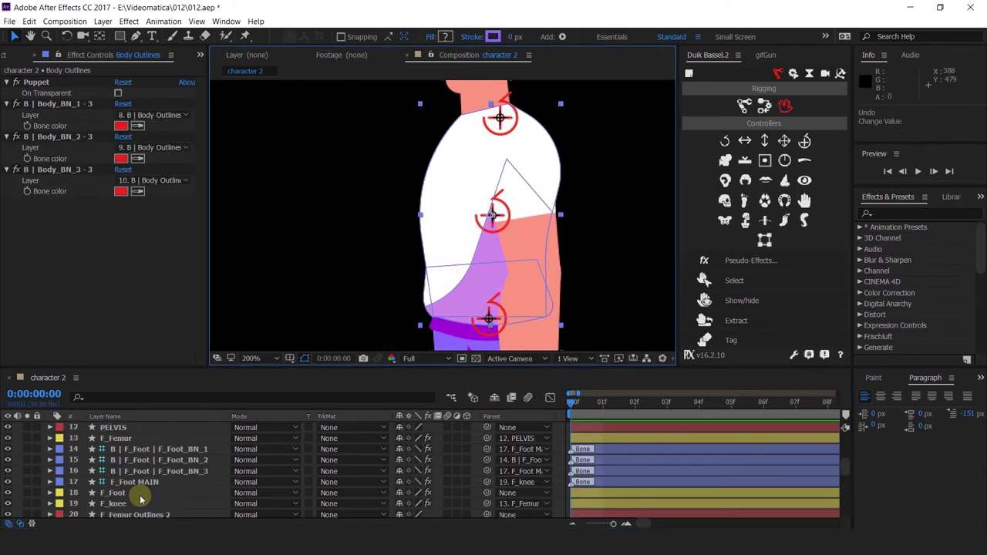
{"action": "left_click", "coordinate": [50, 482]}
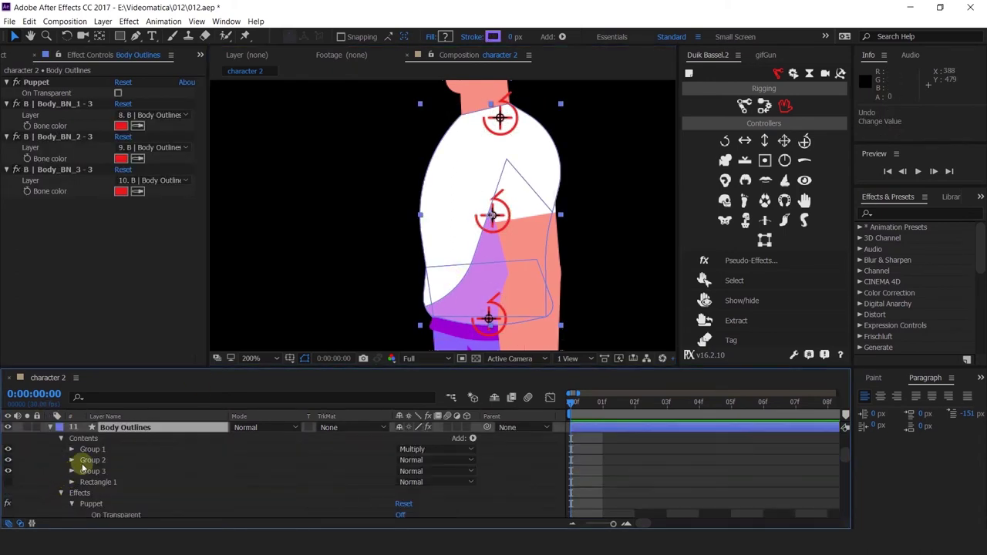
{"action": "left_click", "coordinate": [93, 472]}
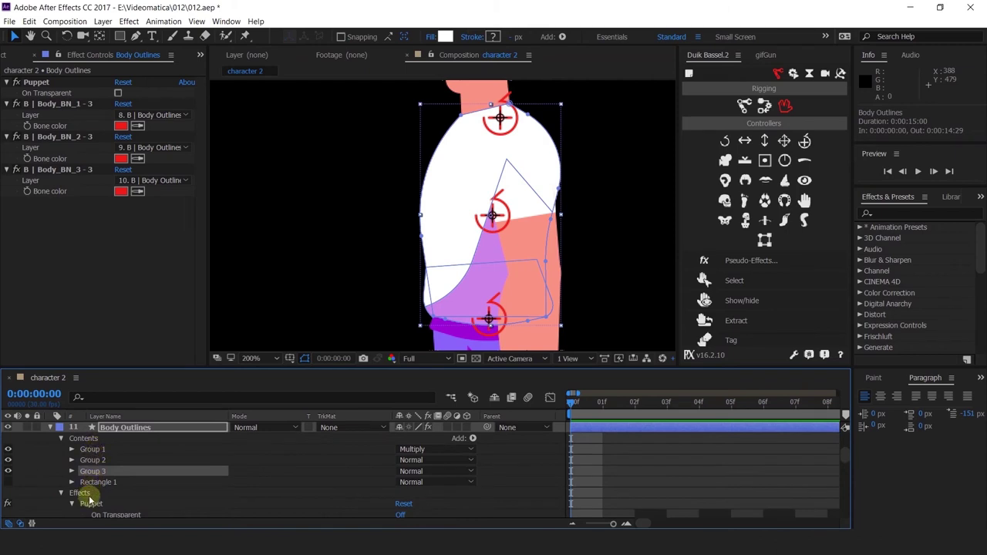
{"action": "left_click", "coordinate": [90, 503]}
{"action": "left_click_drag", "start_coordinate": [244, 37], "coordinate": [284, 66]}
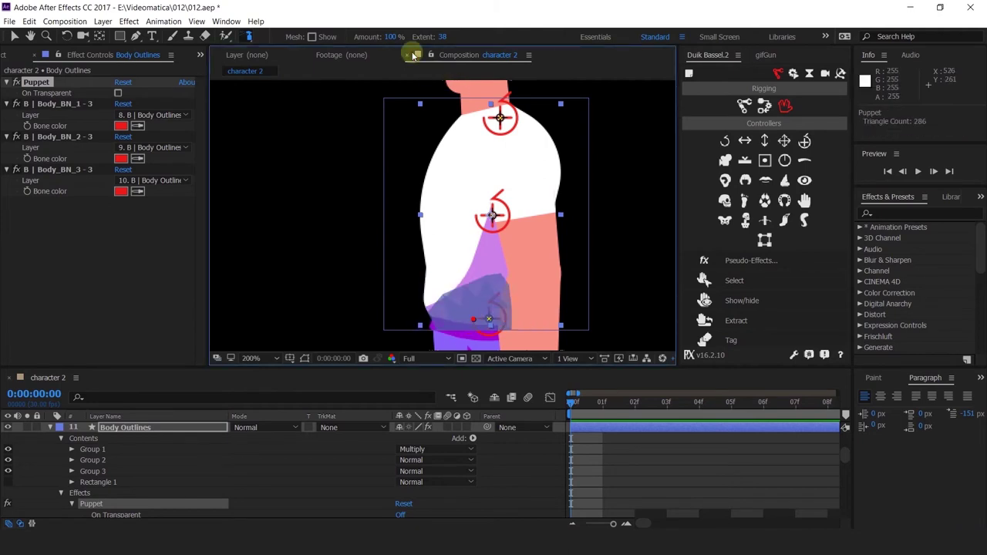
{"action": "left_click_drag", "start_coordinate": [436, 36], "coordinate": [450, 36]}
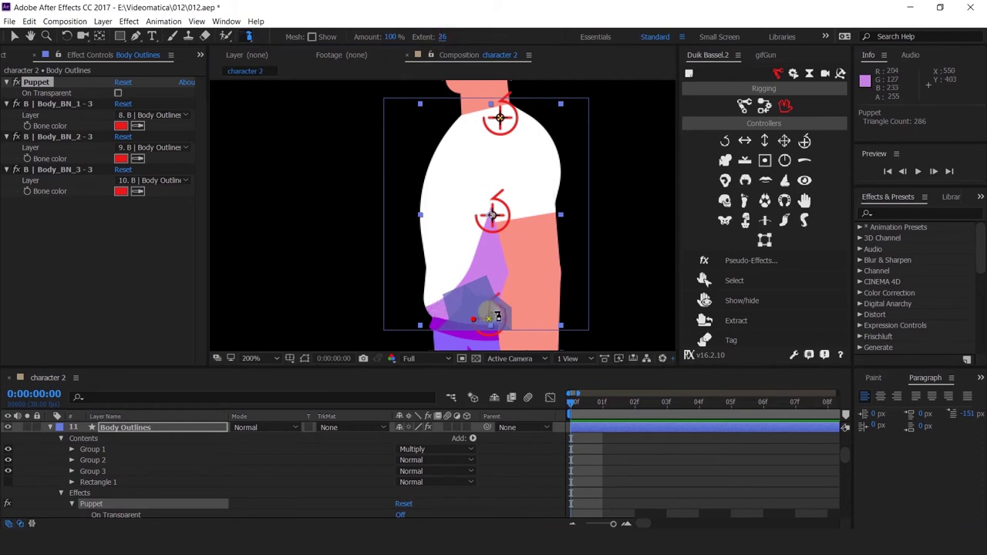
{"action": "left_click", "coordinate": [446, 314]}
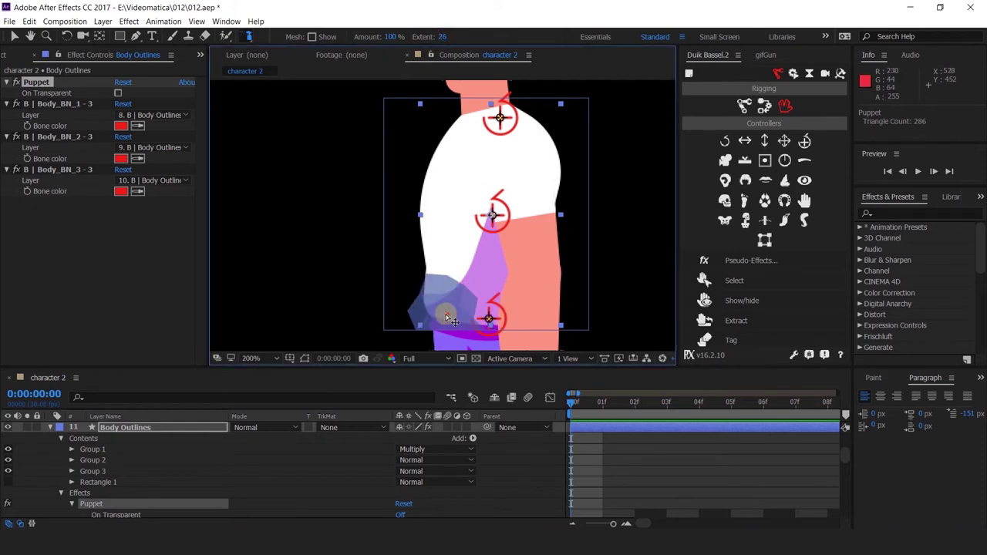
{"action": "left_click", "coordinate": [523, 319]}
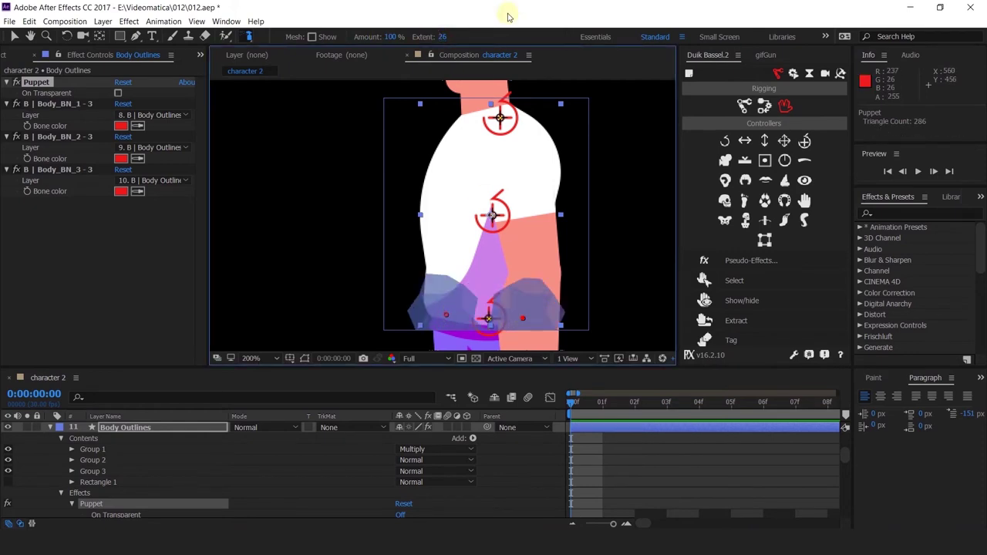
- Increase the back starch pin's extent to 49 and move the pin slightly toward the spine controller
{"action": "left_click_drag", "start_coordinate": [443, 37], "coordinate": [452, 38]}
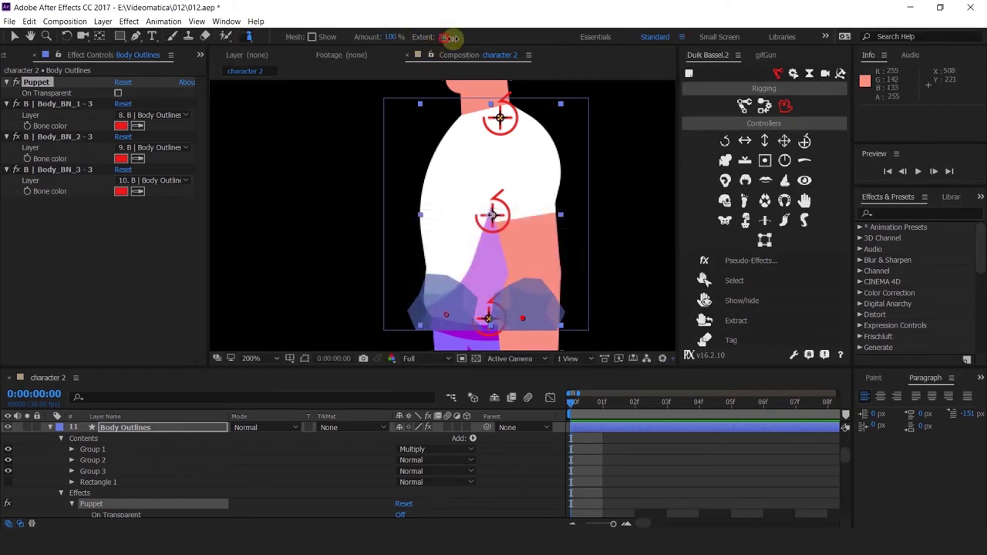
{"action": "left_click_drag", "start_coordinate": [452, 38], "coordinate": [458, 41]}
{"action": "left_click_drag", "start_coordinate": [525, 319], "coordinate": [520, 321]}
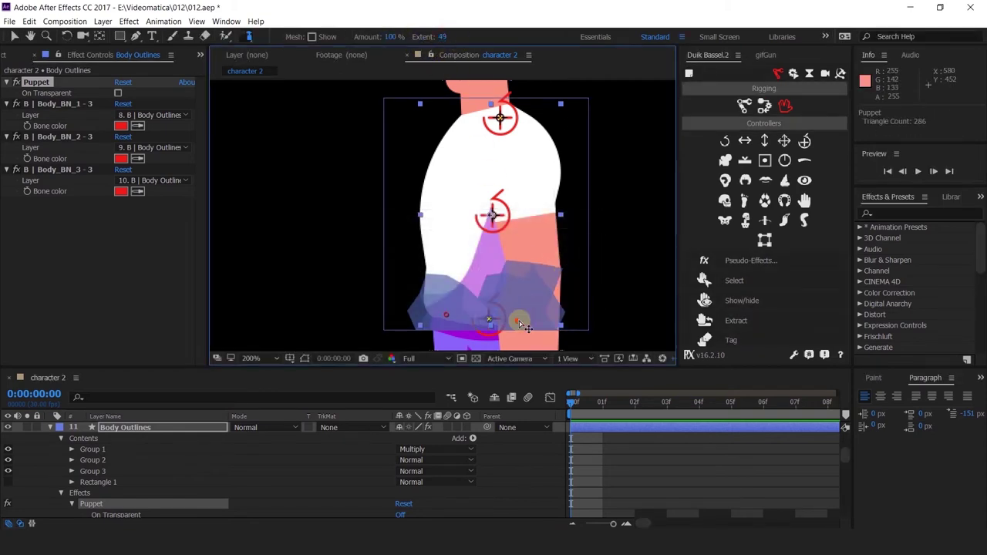
- Try rotating the CNTRL_Chest controller to -44° to test the starched torso, and undo the rotation
{"action": "scroll", "coordinate": [157, 434], "scroll_direction": "up", "scroll_amount": 5}
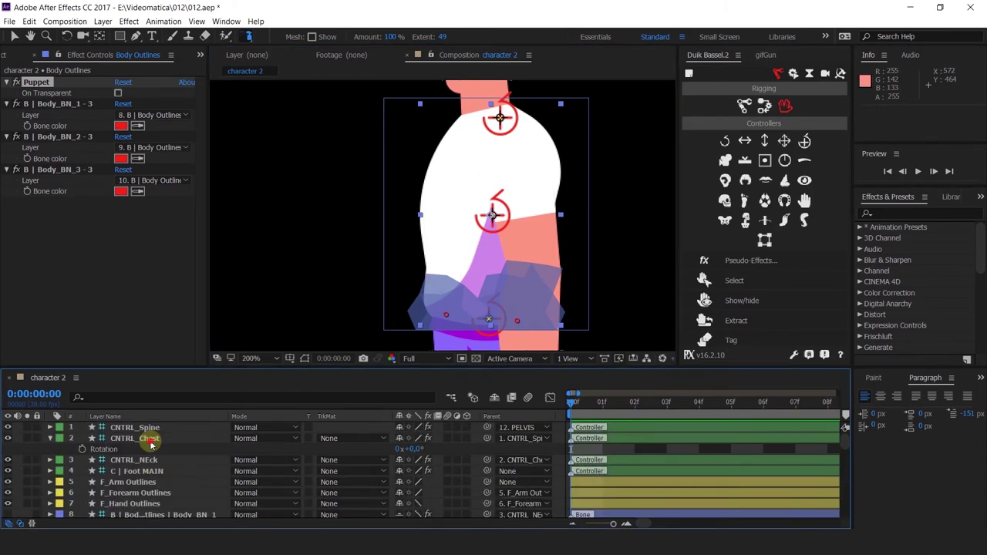
{"action": "left_click", "coordinate": [151, 441]}
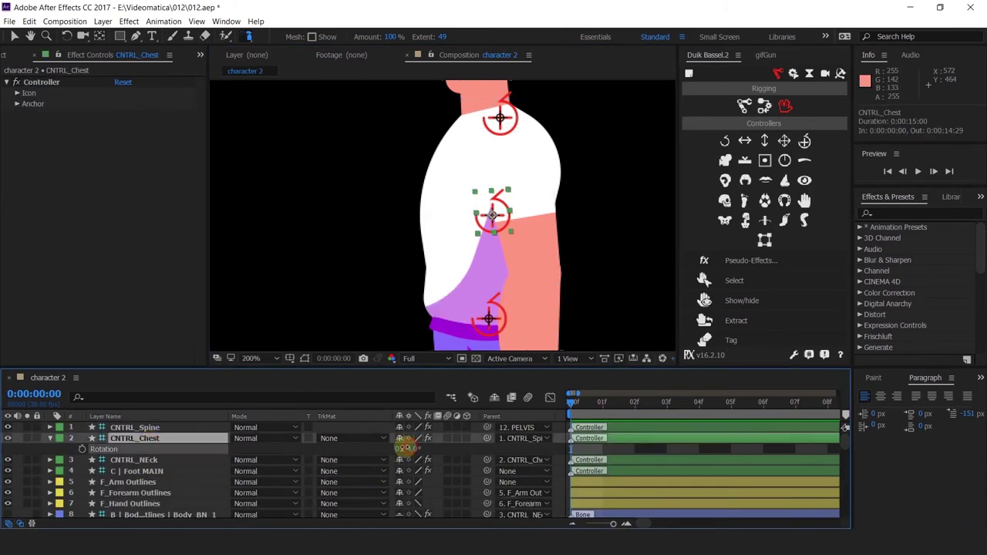
{"action": "left_click_drag", "start_coordinate": [403, 447], "coordinate": [390, 429]}
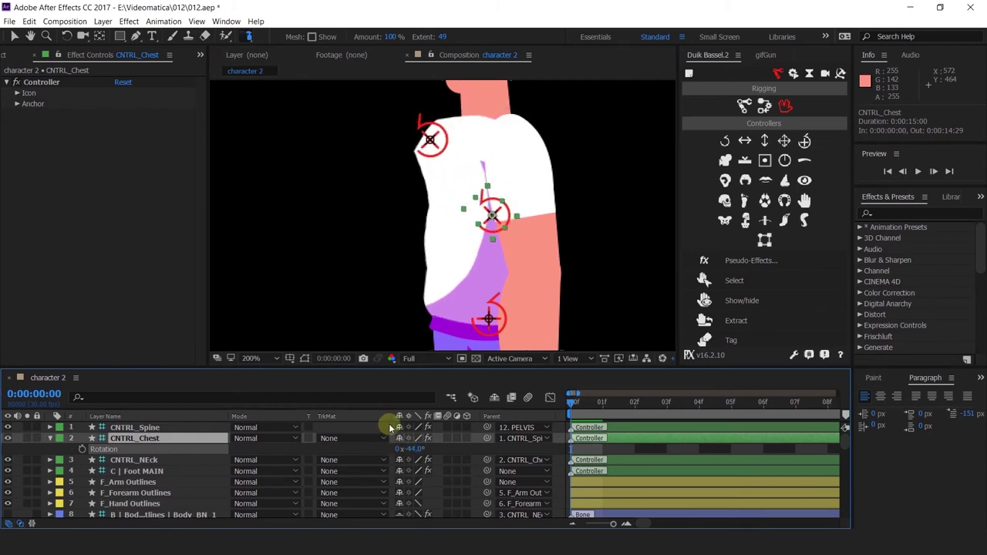
{"action": "key", "text": "ctrl+z"}
{"action": "key", "text": "ctrl+z"}
{"action": "key", "text": "ctrl+z"}
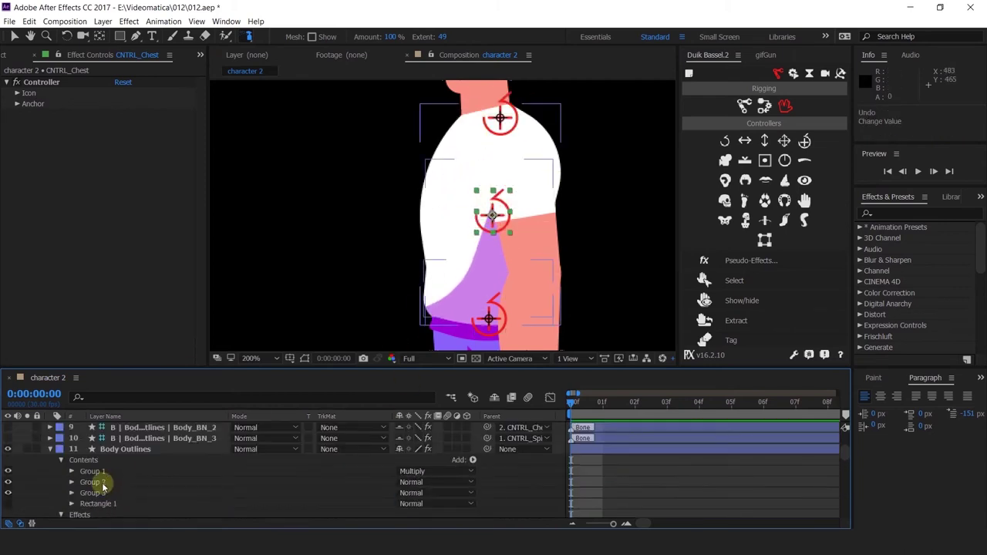
- Select the Deform group of the Body Outlines Puppet mesh, try adding a starch pin near the front hem, and undo it
{"action": "scroll", "coordinate": [95, 514], "scroll_direction": "down", "scroll_amount": 3}
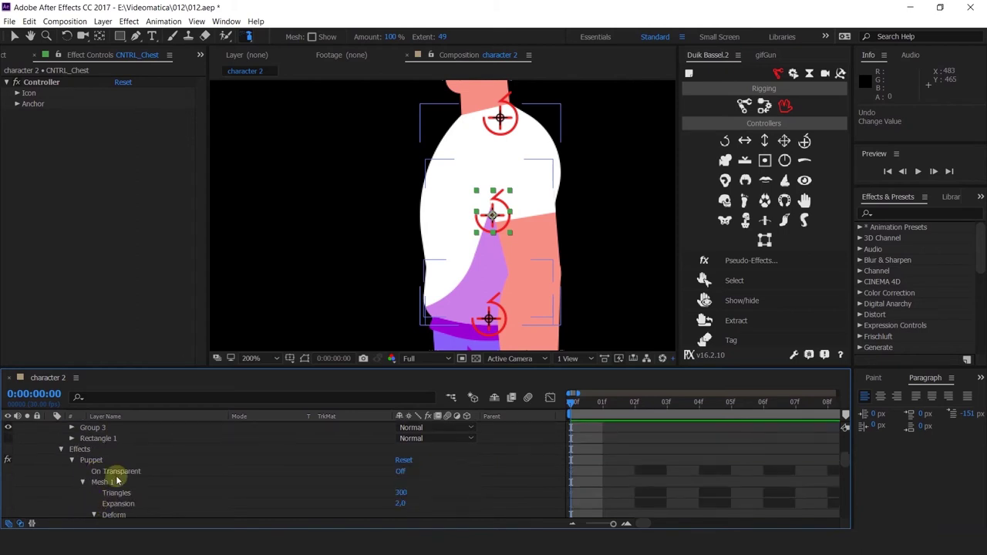
{"action": "scroll", "coordinate": [117, 502], "scroll_direction": "down", "scroll_amount": 2}
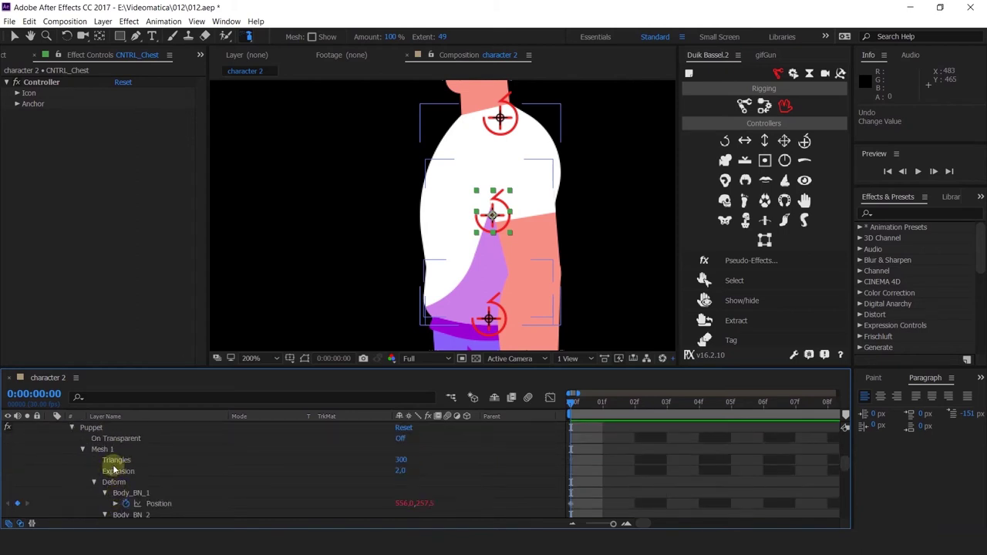
{"action": "left_click", "coordinate": [115, 483]}
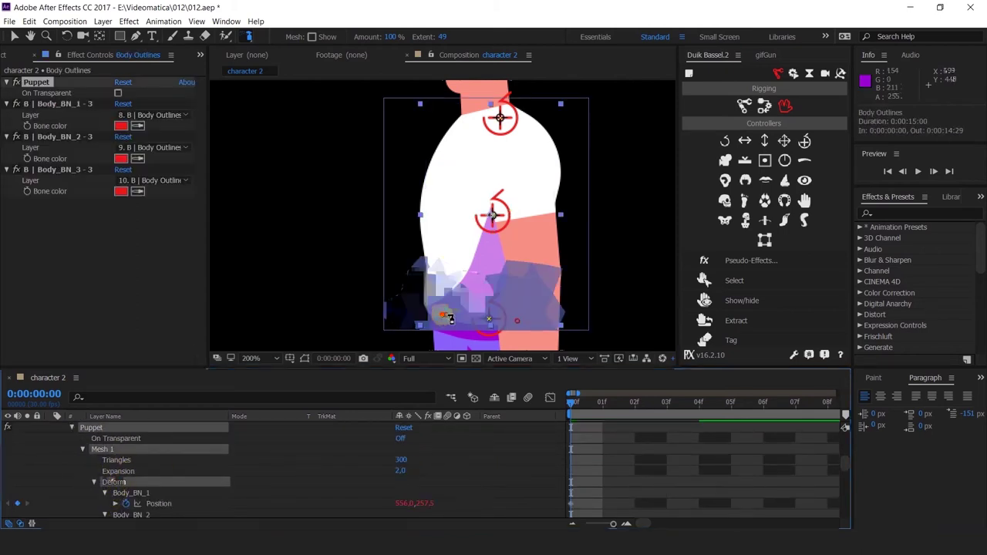
{"action": "key", "text": "ctrl+z"}
{"action": "key", "text": "v"}
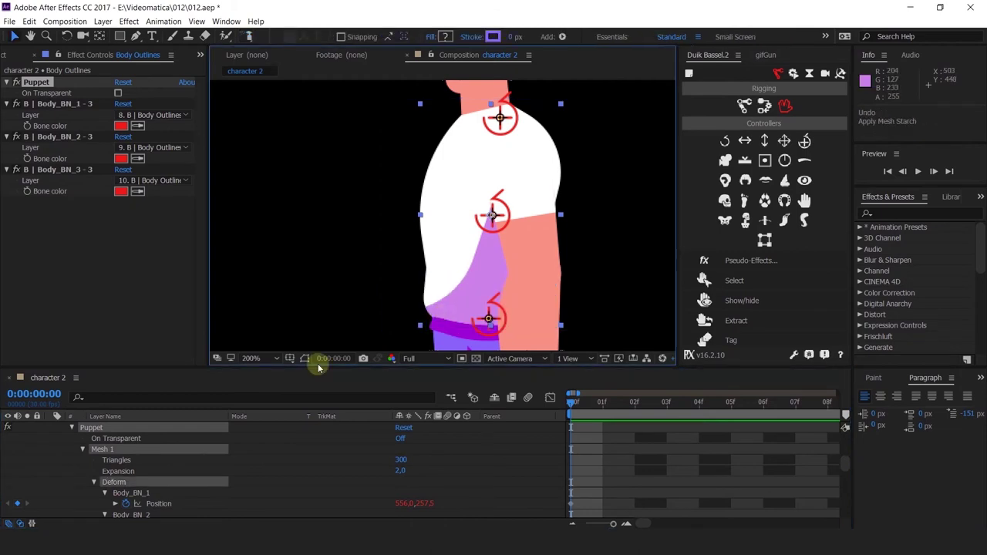
- Examine the bone pin positions and the Stiffness starch settings in the Body Outlines Puppet effect
{"action": "left_click", "coordinate": [157, 503]}
{"action": "scroll", "coordinate": [151, 504], "scroll_direction": "down", "scroll_amount": 2}
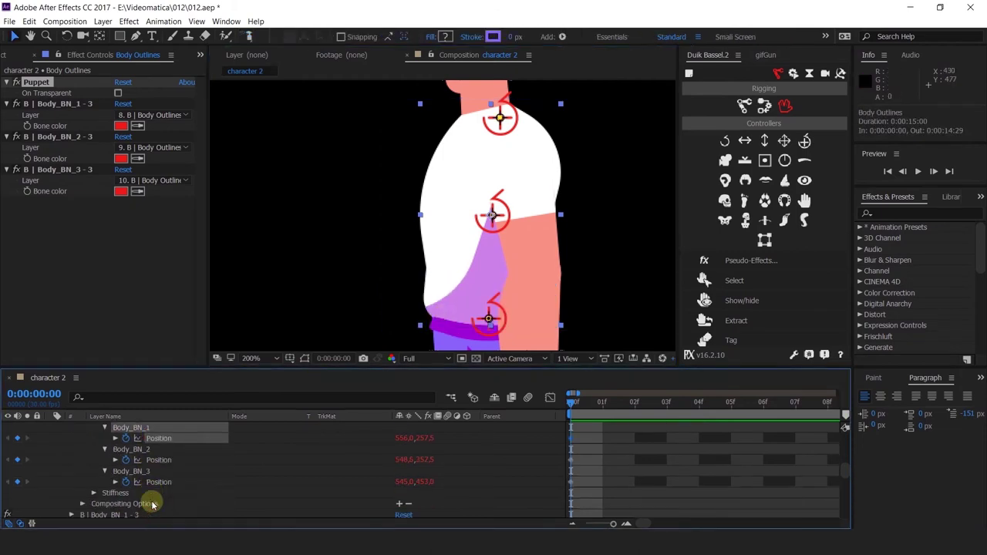
{"action": "left_click", "coordinate": [116, 493]}
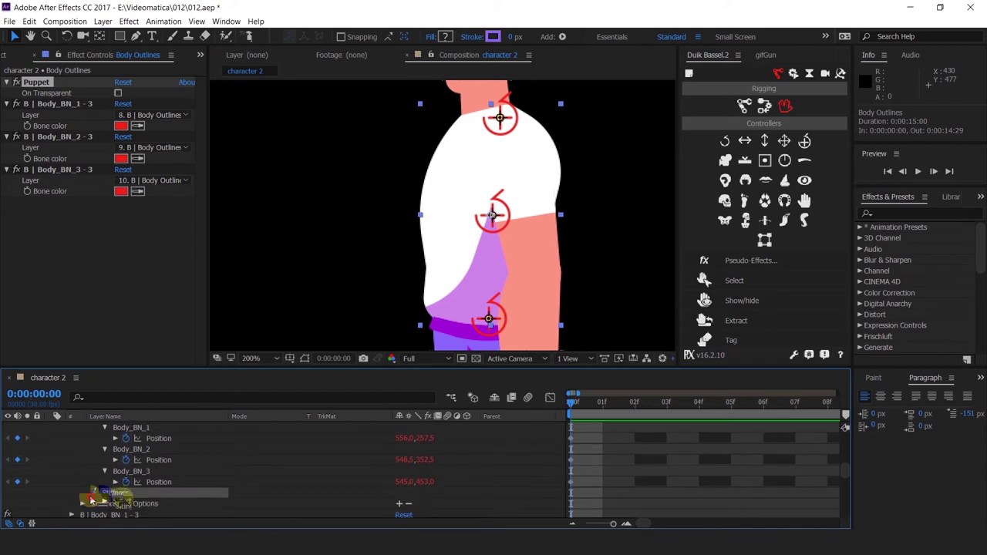
{"action": "left_click", "coordinate": [93, 494]}
{"action": "left_click", "coordinate": [107, 502]}
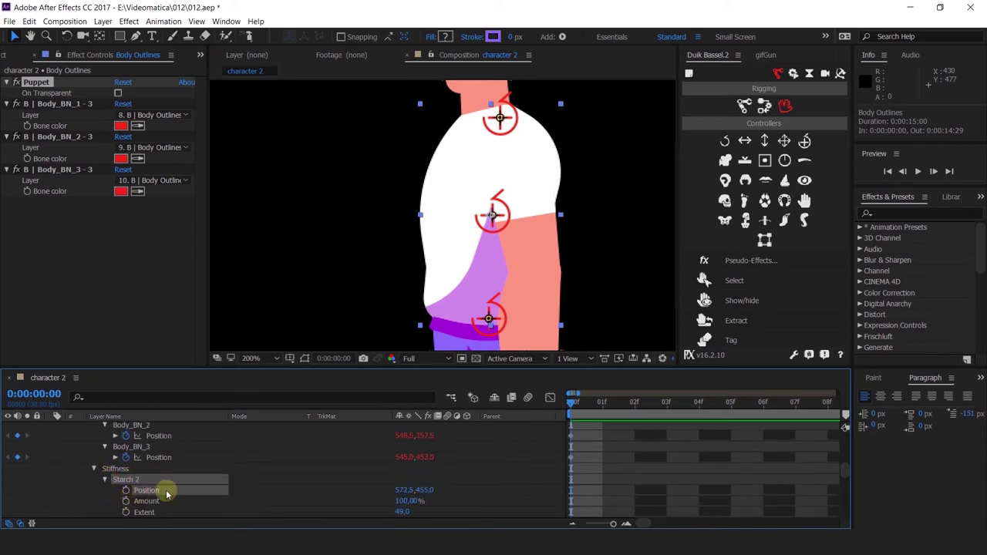
{"action": "scroll", "coordinate": [100, 467], "scroll_direction": "up", "scroll_amount": 5}
{"action": "left_click", "coordinate": [92, 469]}
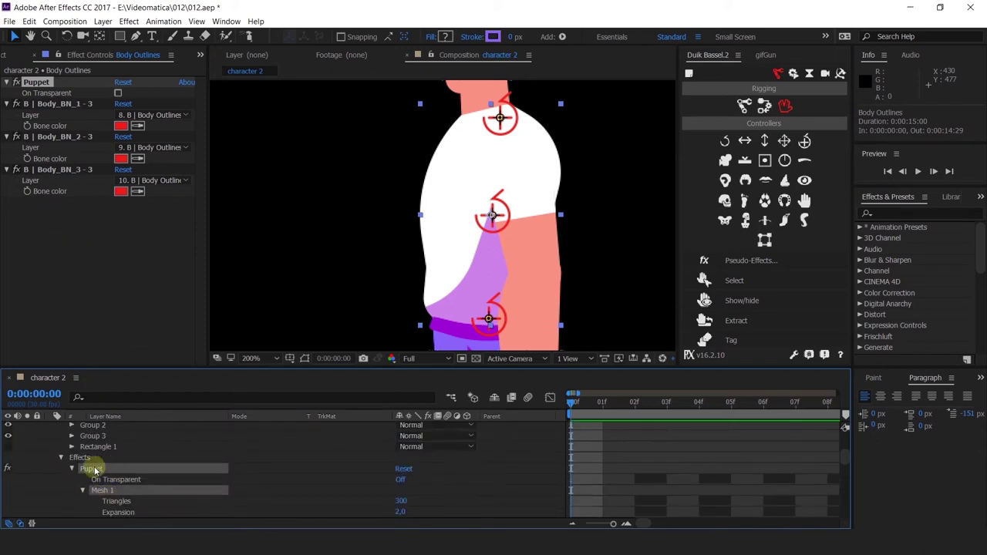
{"action": "scroll", "coordinate": [75, 469], "scroll_direction": "up", "scroll_amount": 3}
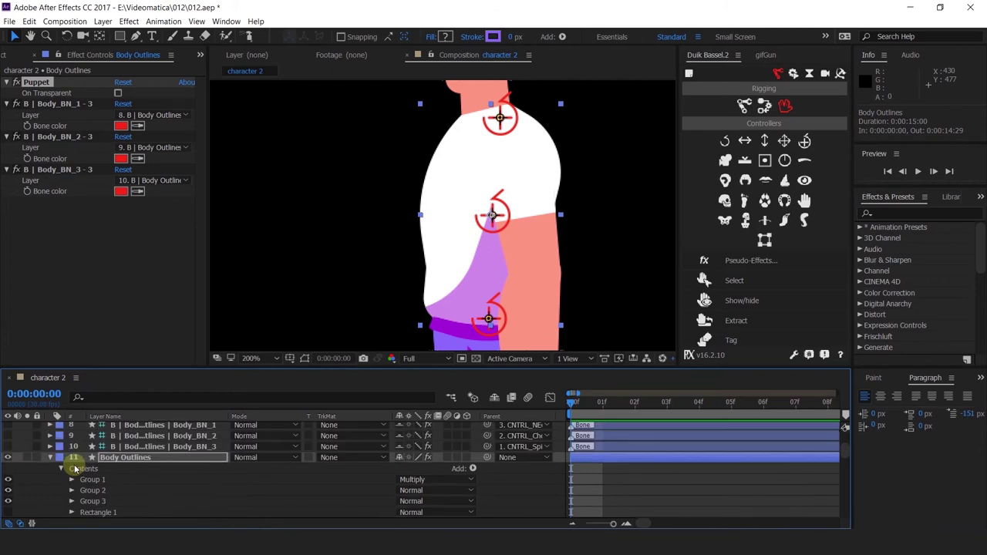
- Add a Puppet starch pin to Body Outlines near the shirt's front hem and nudge it toward the waistband
{"action": "left_click", "coordinate": [306, 360]}
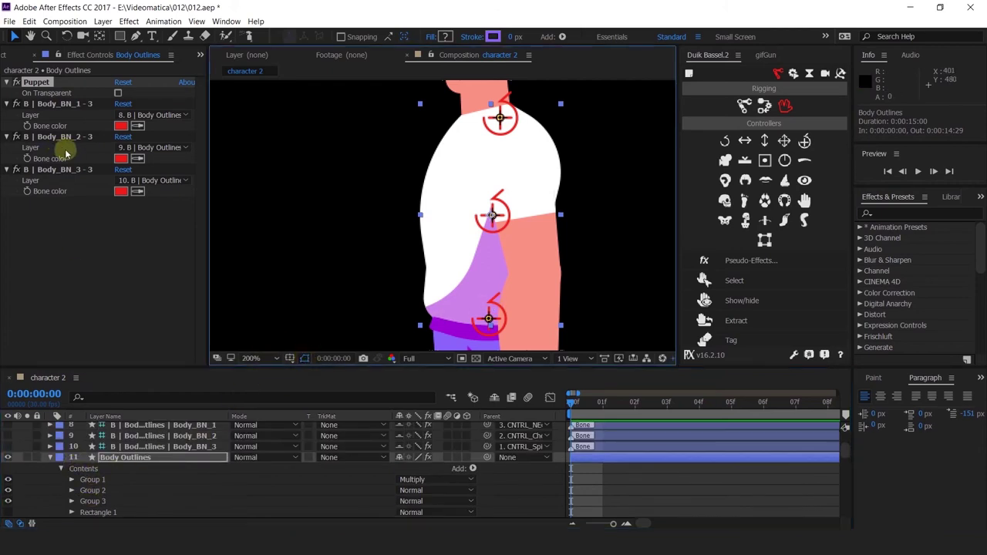
{"action": "left_click", "coordinate": [250, 36]}
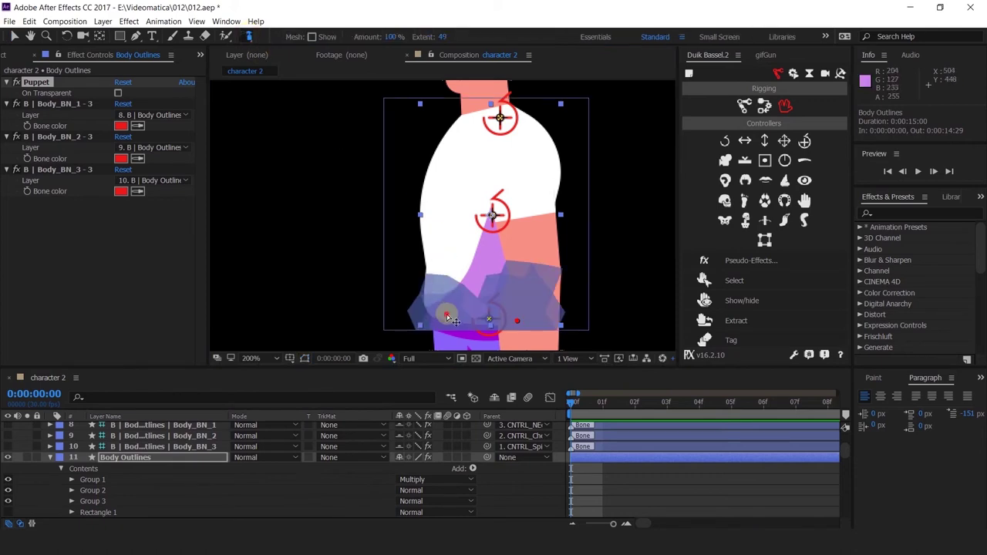
{"action": "left_click", "coordinate": [451, 319]}
{"action": "left_click_drag", "start_coordinate": [456, 324], "coordinate": [450, 325]}
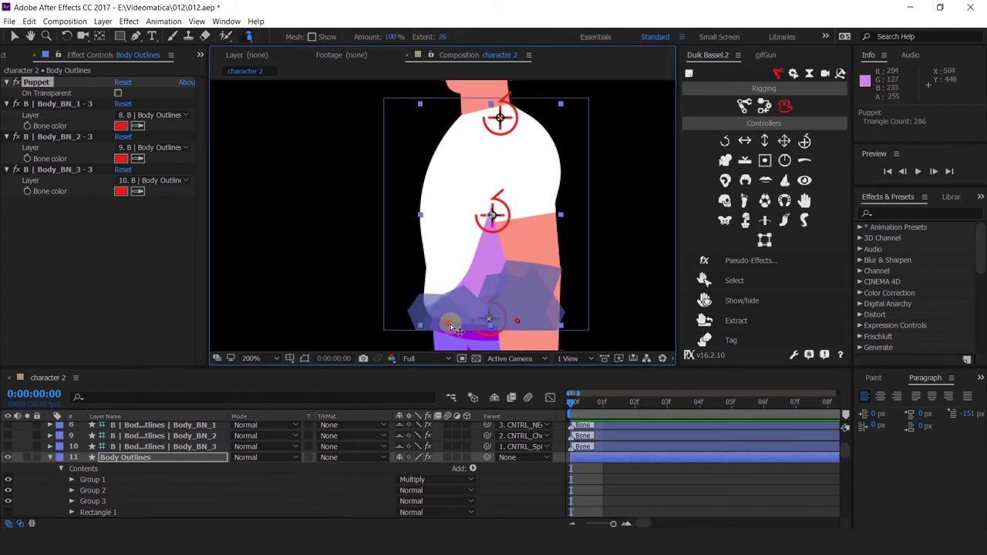
- Try rotating the CNTRL_Chest controller to test the front hem starch, and undo the rotation
{"action": "scroll", "coordinate": [232, 471], "scroll_direction": "up", "scroll_amount": 3}
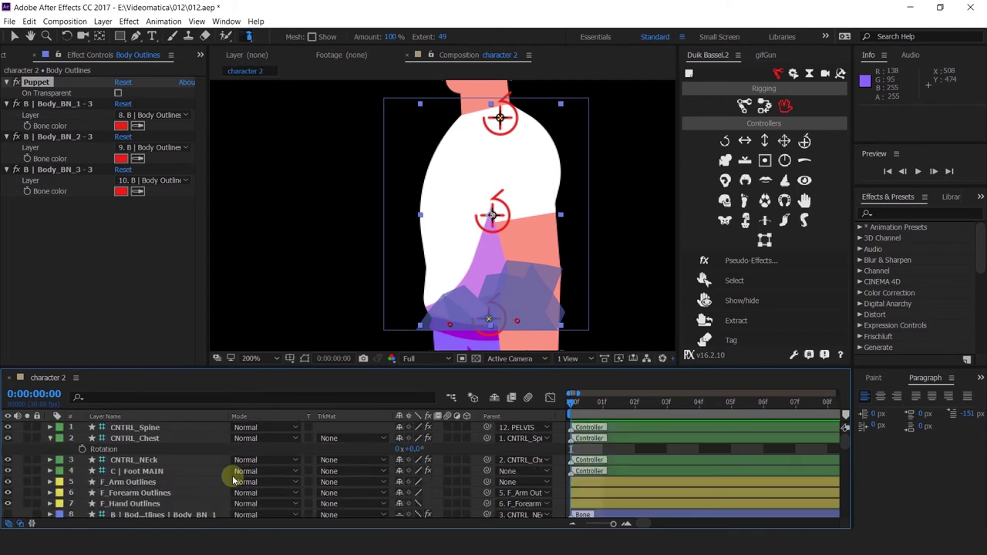
{"action": "left_click_drag", "start_coordinate": [404, 449], "coordinate": [452, 392]}
{"action": "key", "text": "ctrl+z"}
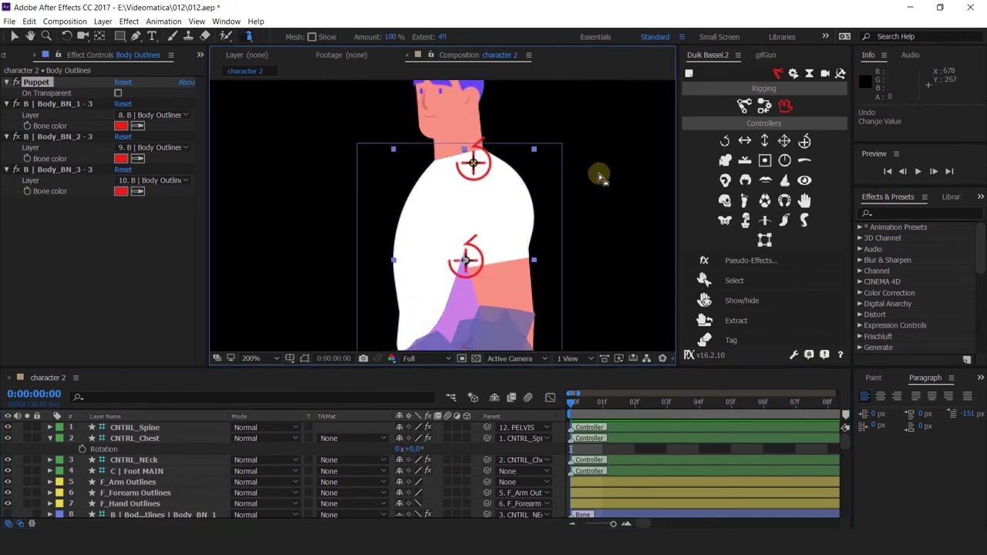
- Move the Neck Outlines anchor point to the middle of the neck's base at the collar and create a Duik controller there
{"action": "key", "text": "v"}
{"action": "left_click", "coordinate": [455, 136]}
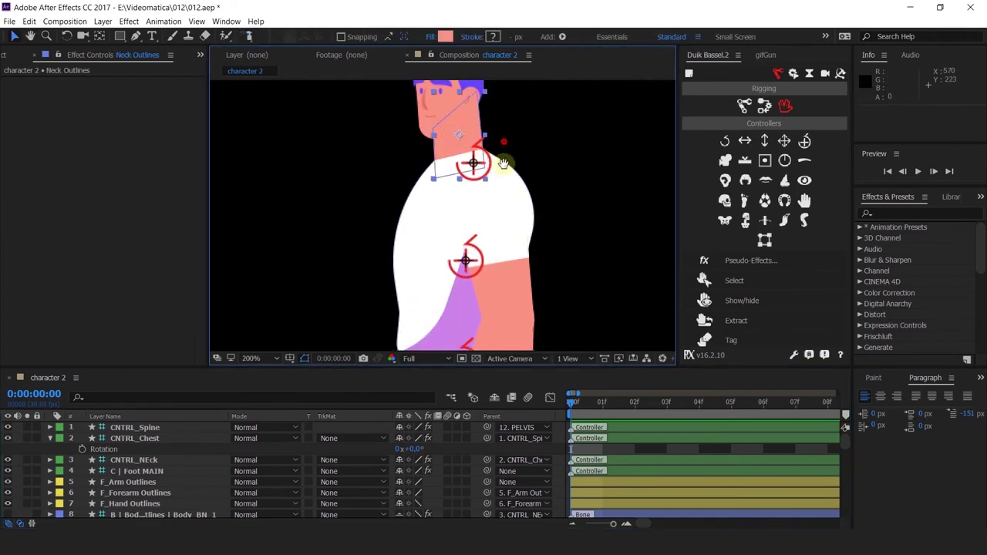
{"action": "left_click_drag", "start_coordinate": [503, 164], "coordinate": [499, 209]}
{"action": "scroll", "coordinate": [442, 197], "scroll_direction": "up", "scroll_amount": 4}
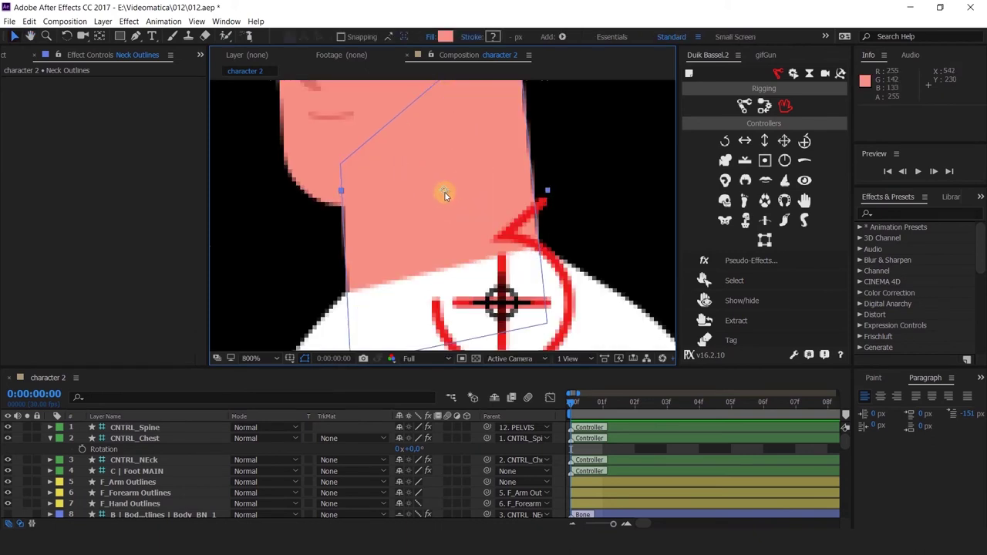
{"action": "left_click_drag", "start_coordinate": [444, 195], "coordinate": [445, 275]}
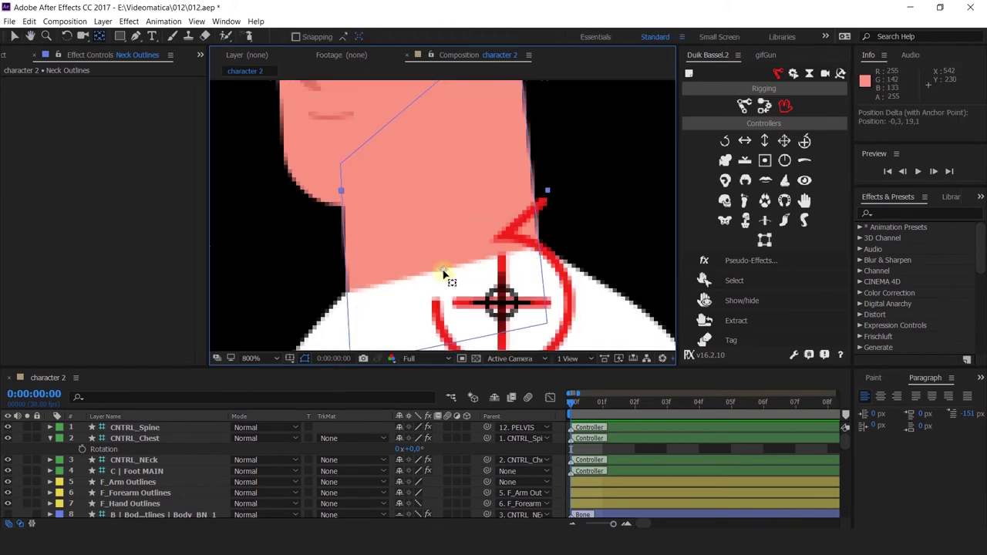
{"action": "scroll", "coordinate": [445, 275], "scroll_direction": "down", "scroll_amount": 3}
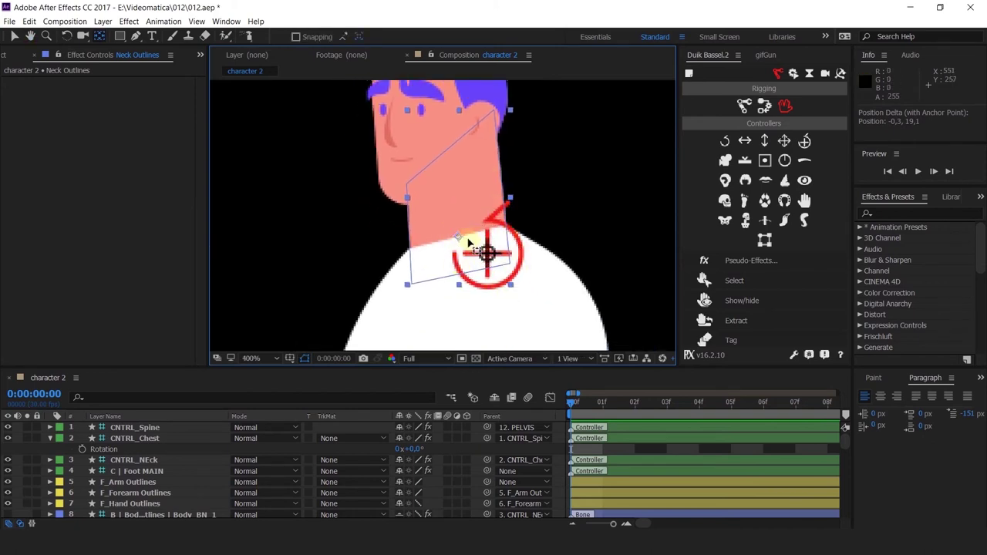
{"action": "scroll", "coordinate": [462, 247], "scroll_direction": "up", "scroll_amount": 3}
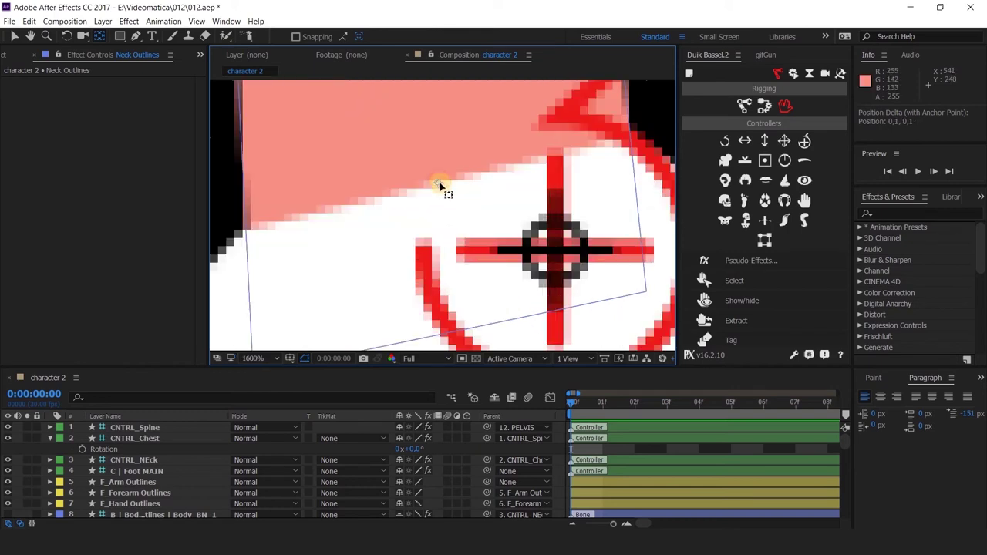
{"action": "scroll", "coordinate": [440, 186], "scroll_direction": "down", "scroll_amount": 5}
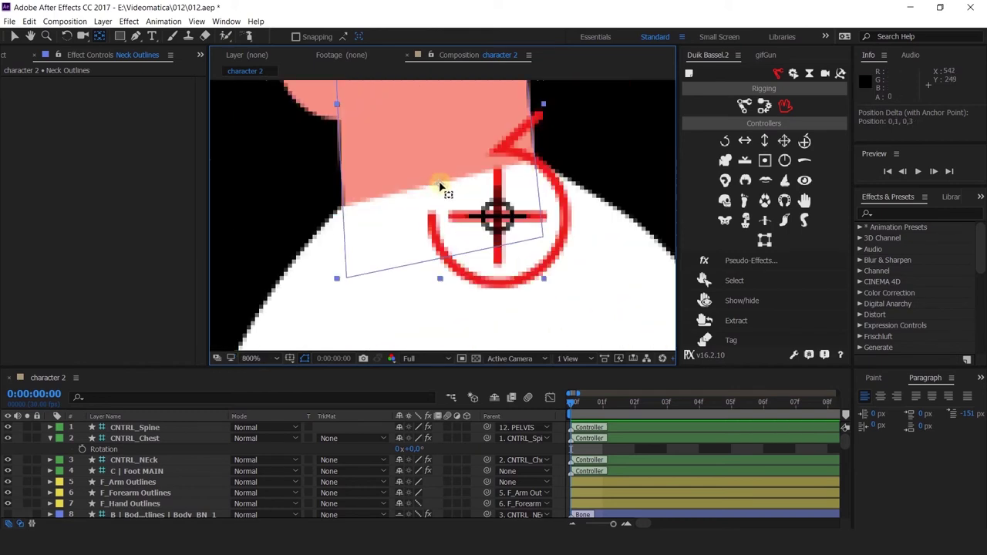
{"action": "left_click", "coordinate": [807, 143]}
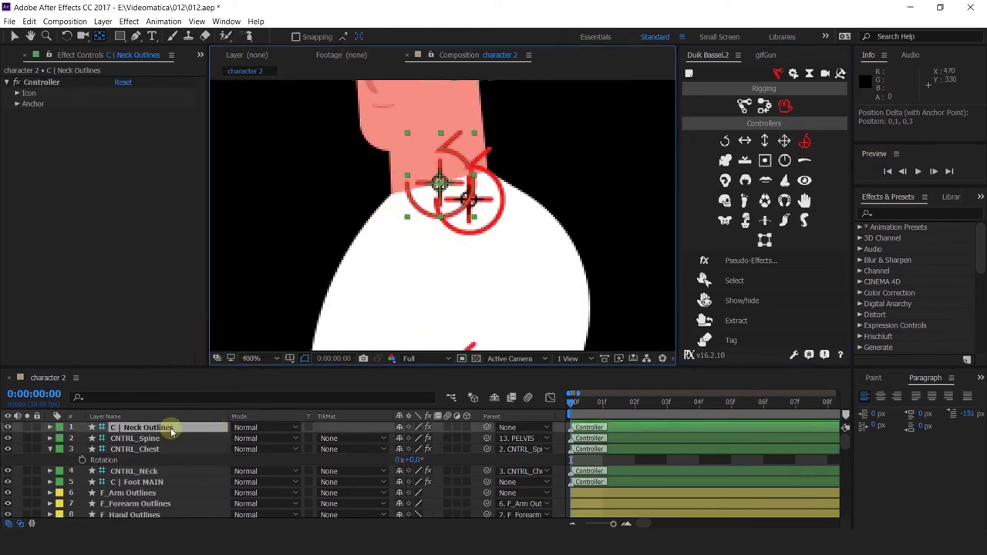
- Rename the CNTRL_NEck controller layer as CNTRL_Neck helper
{"action": "left_click", "coordinate": [166, 473]}
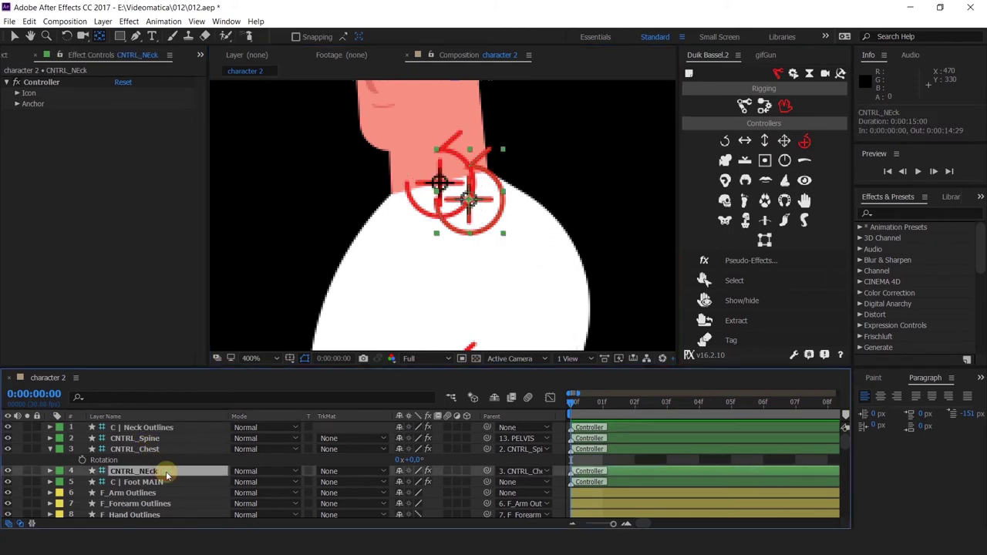
{"action": "key", "text": "Return"}
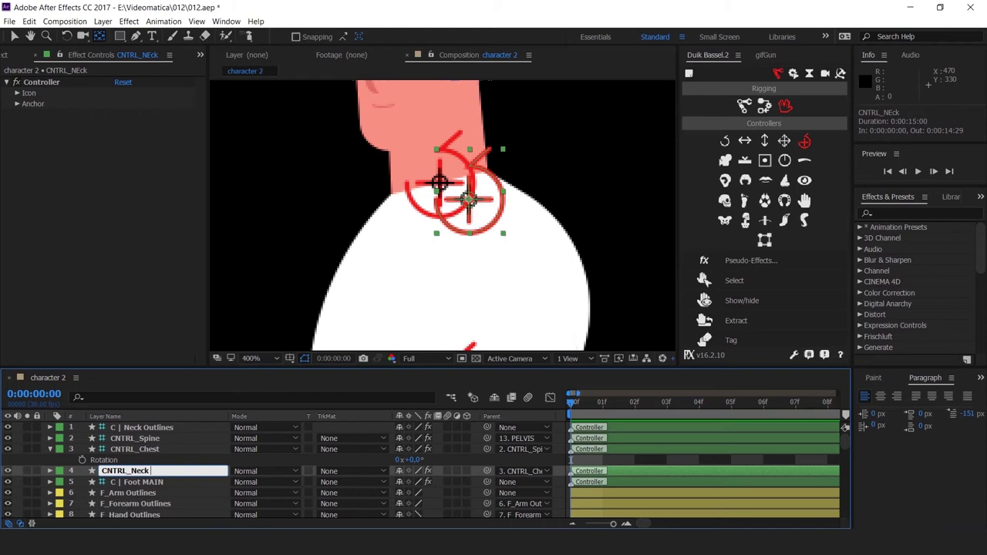
{"action": "type", "text": "CNTRL_Neck helper"}
{"action": "key", "text": "Return"}
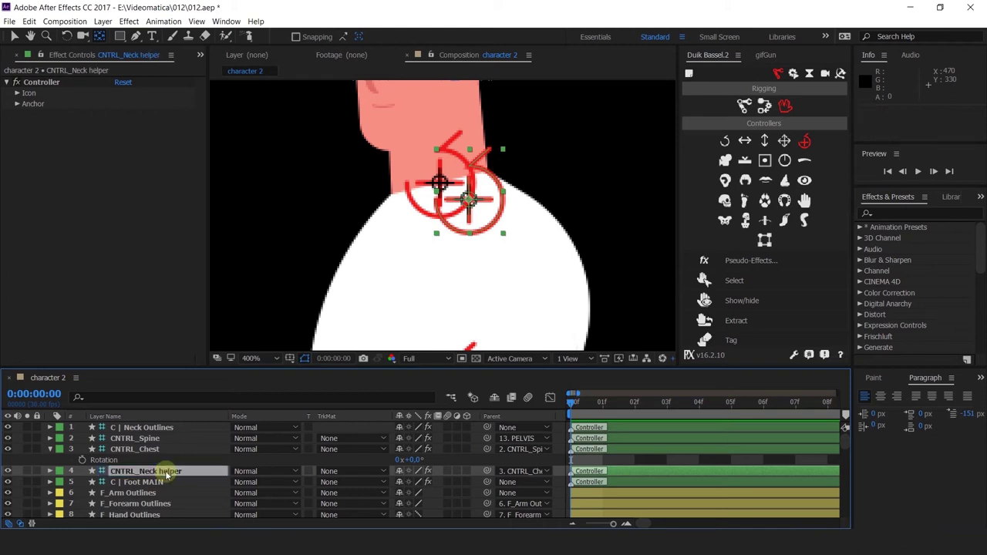
- Rename the C | Neck Outlines controller as CNTRL_NECK MAIN and parent it to CNTRL_Neck helper
{"action": "left_click", "coordinate": [158, 427]}
{"action": "key", "text": "Return"}
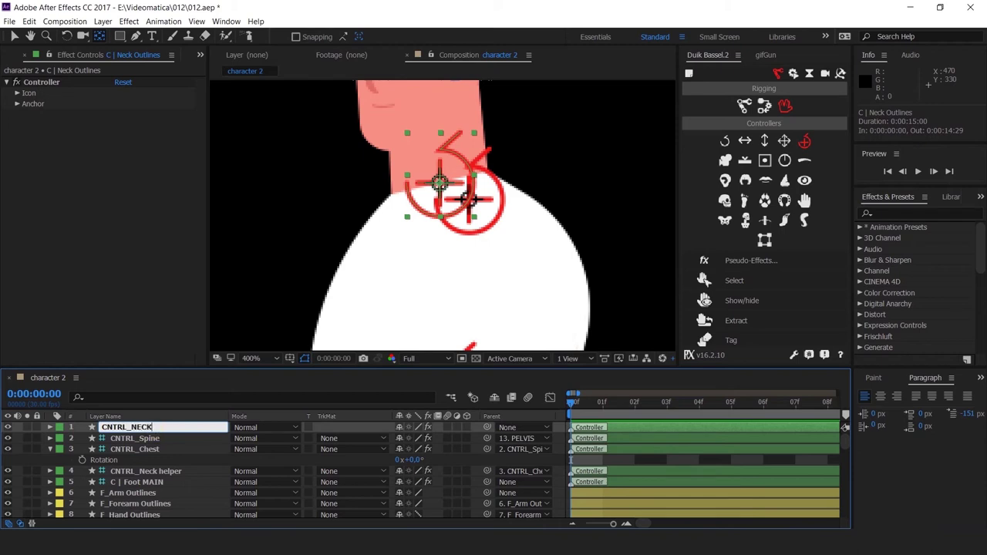
{"action": "type", "text": "CNTRL_NECK MAIN"}
{"action": "key", "text": "Return"}
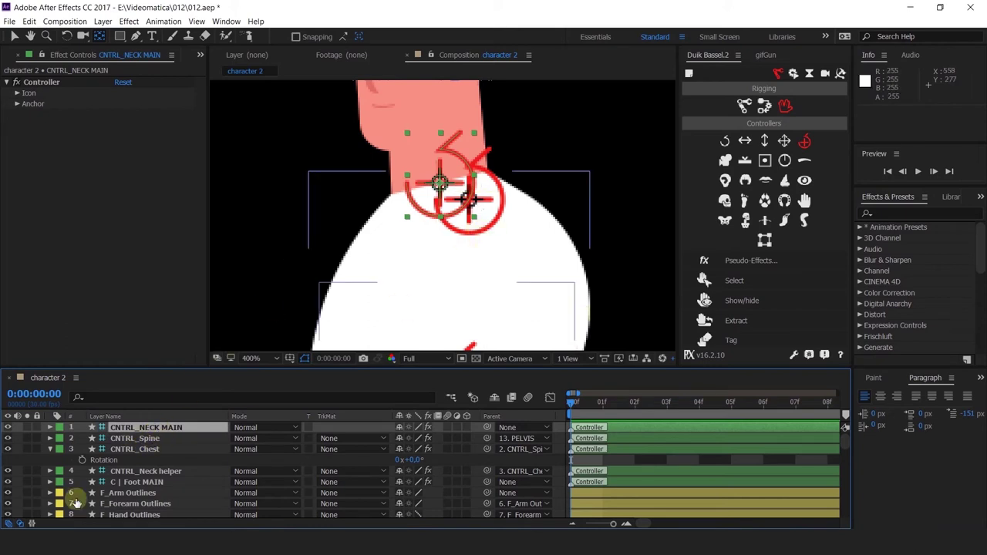
{"action": "left_click_drag", "start_coordinate": [488, 429], "coordinate": [162, 474]}
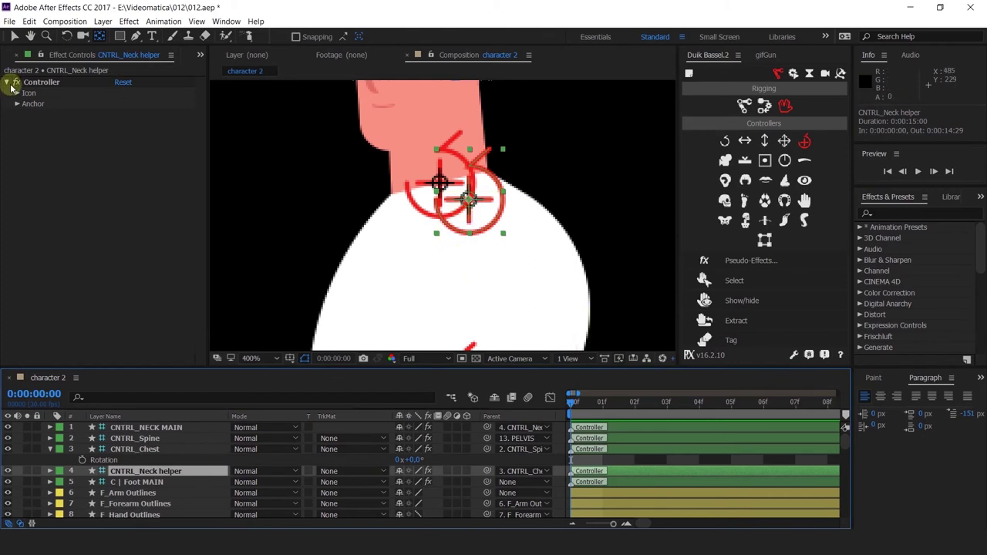
- Turn off the visibility of CNTRL_Spine and CNTRL_Neck helper and conceal both from the timeline as shy layers
{"action": "left_click", "coordinate": [7, 471]}
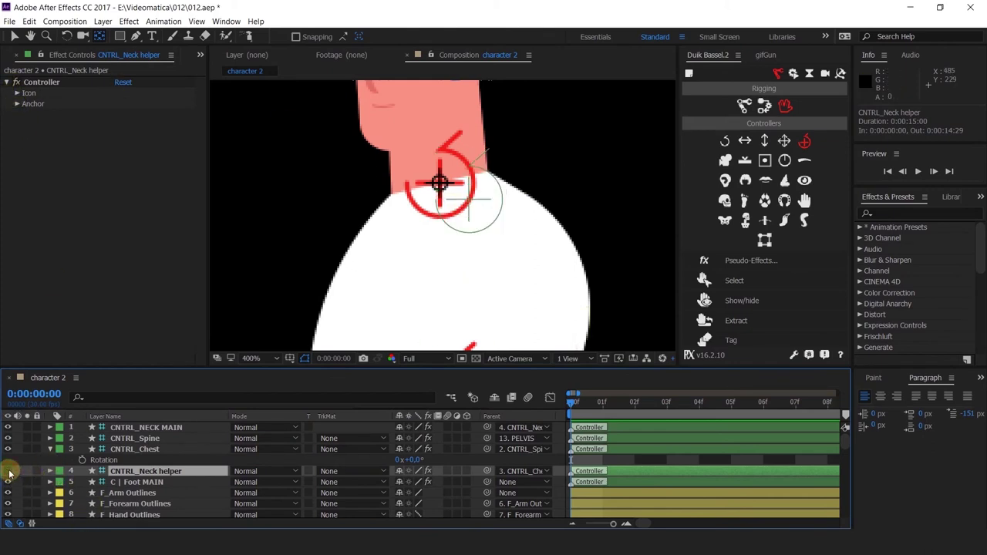
{"action": "left_click", "coordinate": [131, 439]}
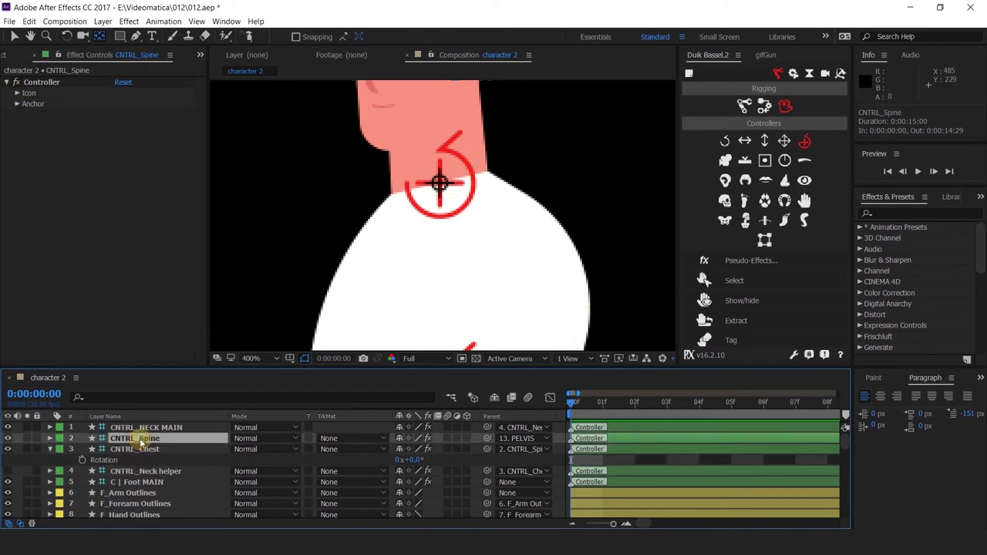
{"action": "left_click", "coordinate": [125, 470], "text": "ctrl"}
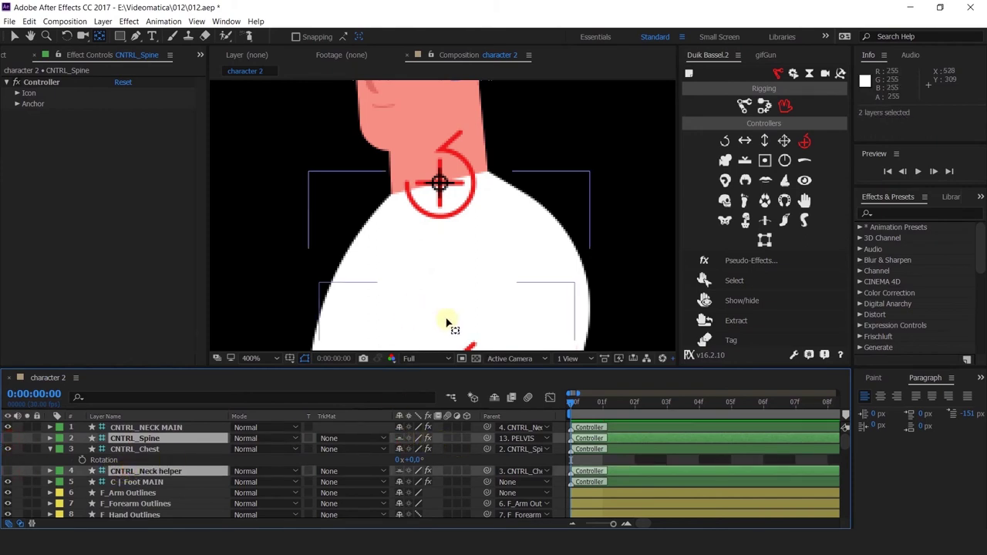
{"action": "left_click", "coordinate": [494, 398]}
{"action": "scroll", "coordinate": [509, 182], "scroll_direction": "down", "scroll_amount": 2}
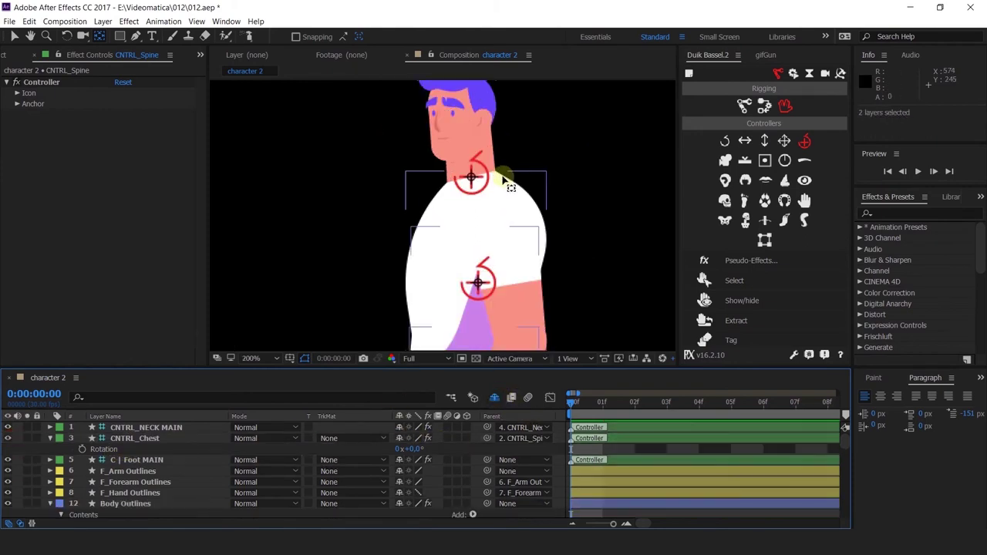
- Try moving the CNTRL_NECK MAIN controller away from the neck's base, and undo the move
{"action": "left_click", "coordinate": [479, 187]}
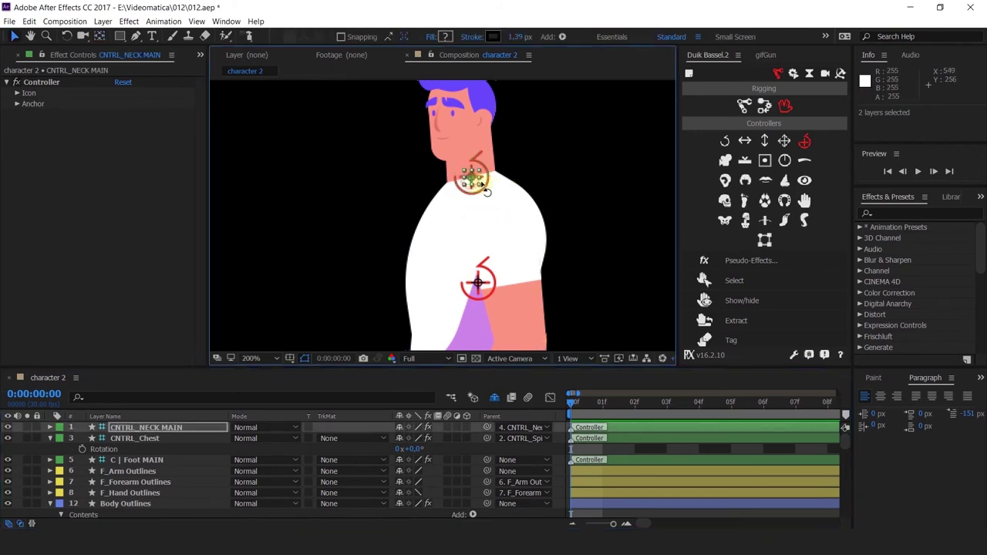
{"action": "left_click", "coordinate": [136, 429]}
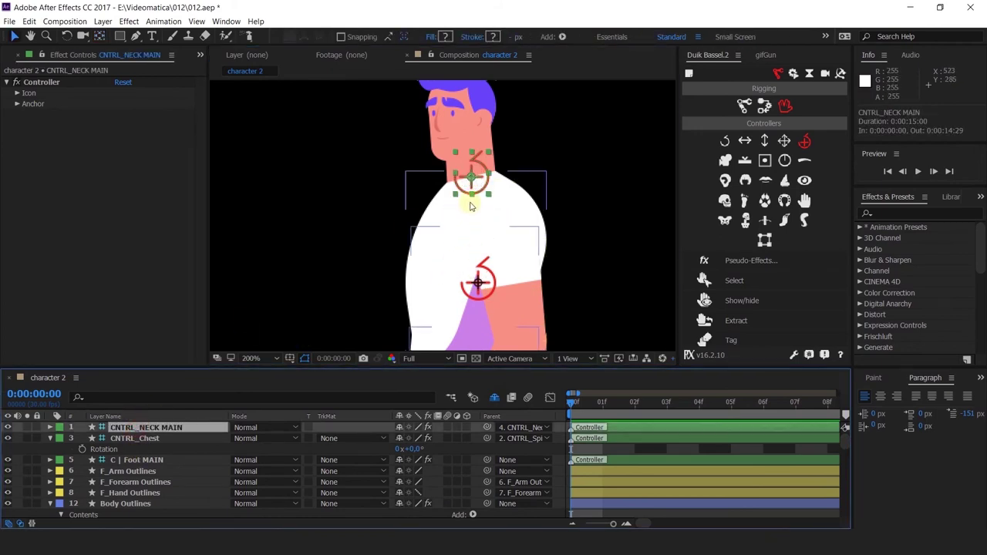
{"action": "left_click_drag", "start_coordinate": [463, 177], "coordinate": [489, 176]}
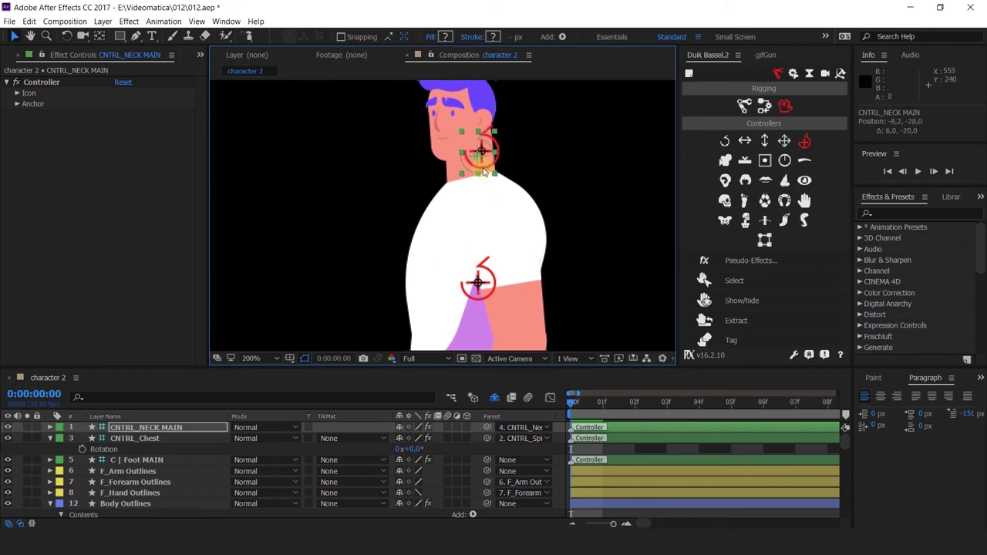
{"action": "key", "text": "ctrl+z"}
- Parent the Neck Outlines layer to CNTRL_NECK MAIN
{"action": "scroll", "coordinate": [494, 193], "scroll_direction": "up", "scroll_amount": 3}
{"action": "left_click", "coordinate": [463, 250]}
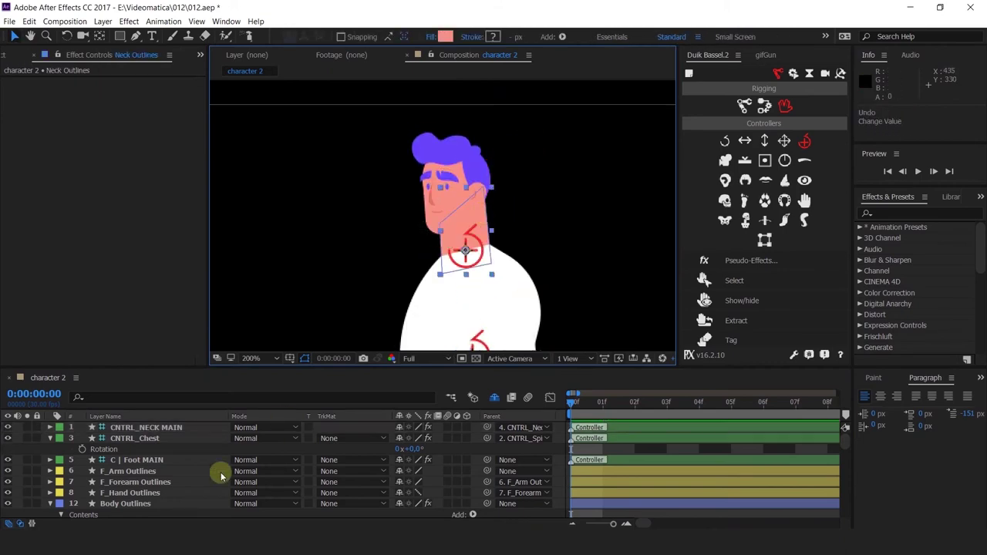
{"action": "scroll", "coordinate": [149, 474], "scroll_direction": "down", "scroll_amount": 5}
{"action": "key", "text": "u"}
{"action": "scroll", "coordinate": [145, 469], "scroll_direction": "down", "scroll_amount": 3}
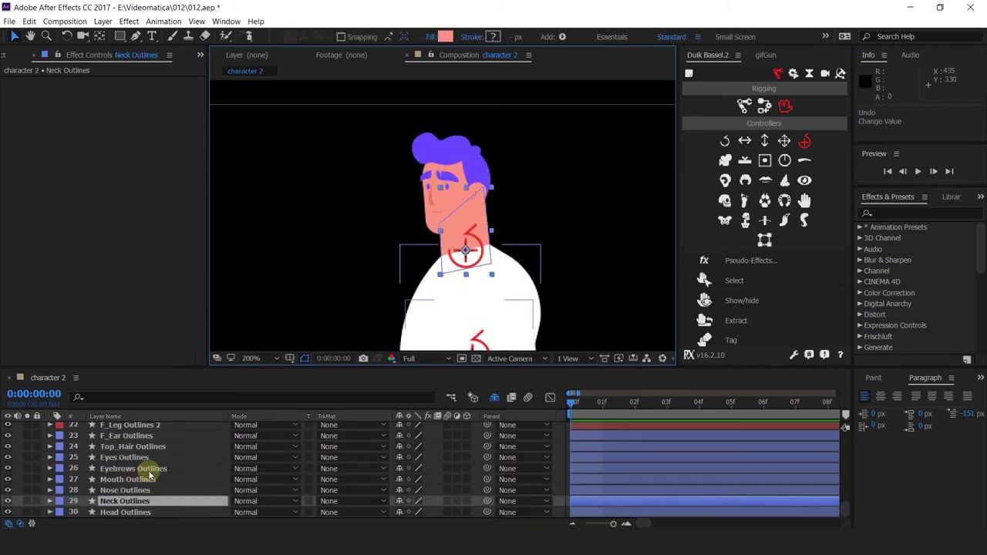
{"action": "left_click", "coordinate": [506, 501]}
{"action": "left_click", "coordinate": [587, 29]}
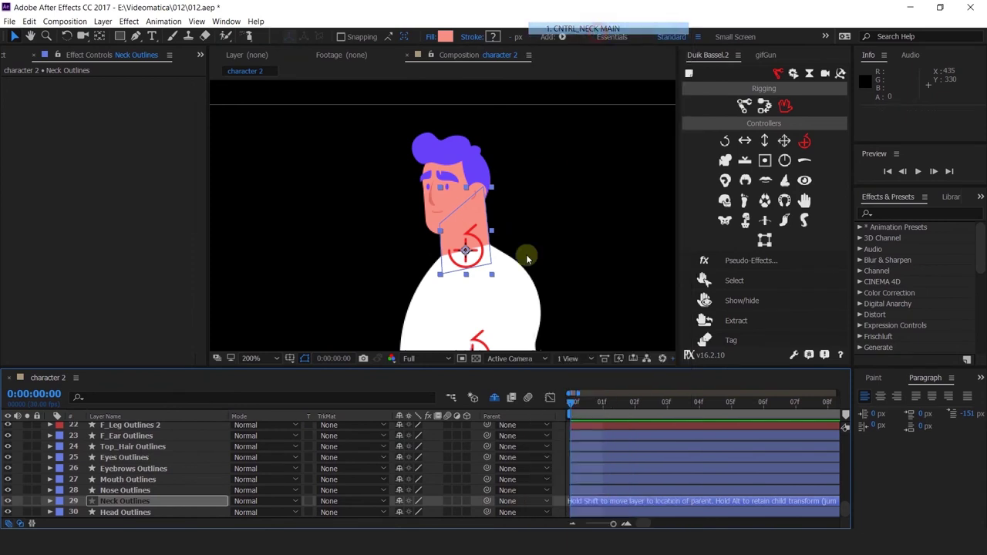
- Try rotating the CNTRL_NECK MAIN controller to test the neck's parenting, and undo the rotation
{"action": "left_click", "coordinate": [466, 257]}
{"action": "scroll", "coordinate": [154, 463], "scroll_direction": "up", "scroll_amount": 10}
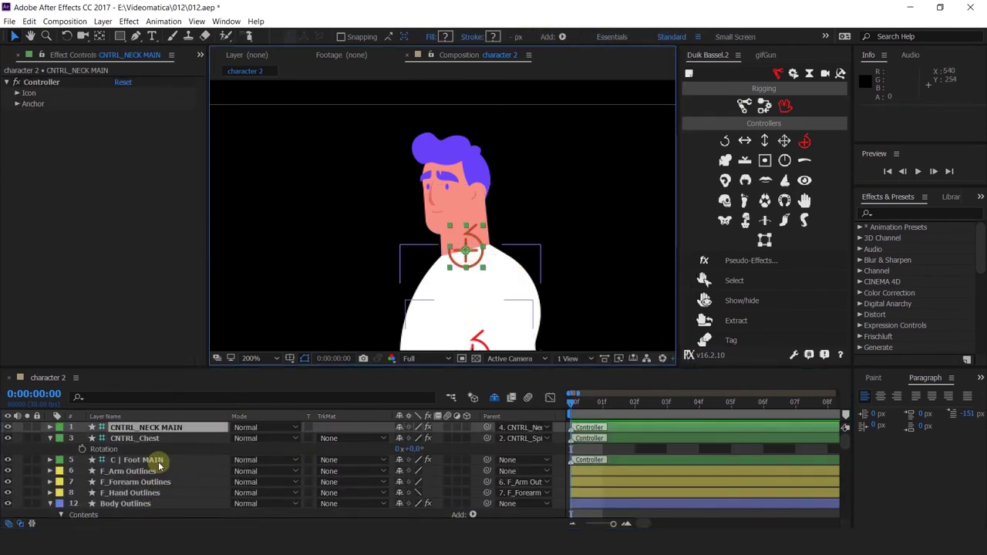
{"action": "key", "text": "r"}
{"action": "mouse_move", "coordinate": [409, 438]}
{"action": "left_mouse_down"}
{"action": "mouse_move", "coordinate": [419, 441]}
{"action": "mouse_move", "coordinate": [403, 440]}
{"action": "mouse_move", "coordinate": [410, 448]}
{"action": "left_mouse_up"}
{"action": "key", "text": "ctrl+z"}
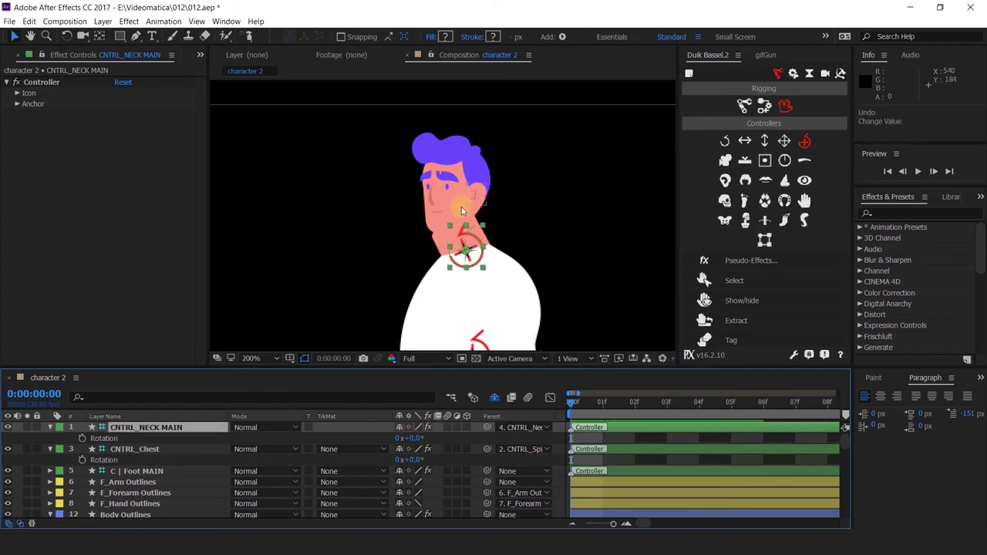
- Move the Head Outlines anchor point down to the jaw below the ear and create a Duik controller there
{"action": "left_click", "coordinate": [457, 210]}
{"action": "left_click", "coordinate": [456, 200]}
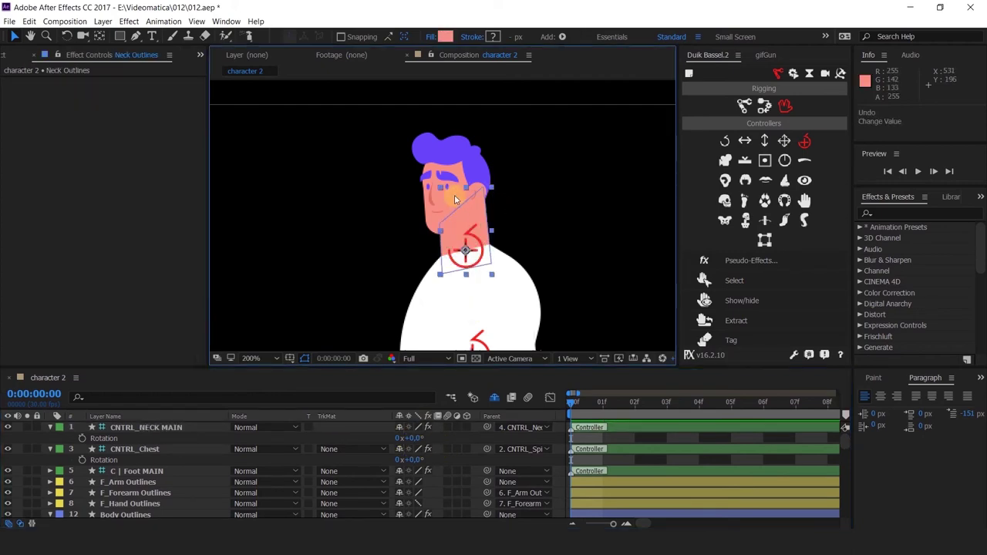
{"action": "left_click", "coordinate": [423, 230]}
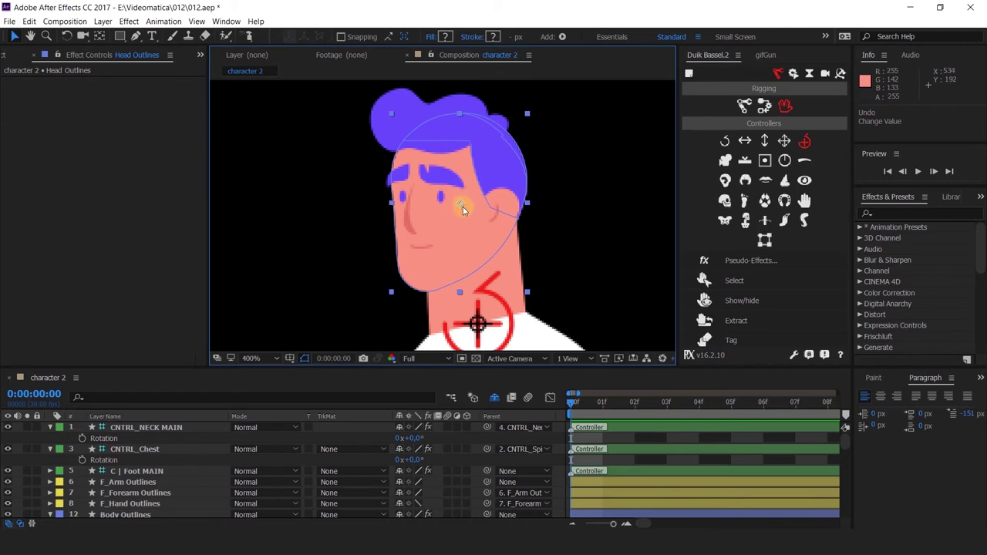
{"action": "left_click_drag", "start_coordinate": [463, 207], "coordinate": [474, 239]}
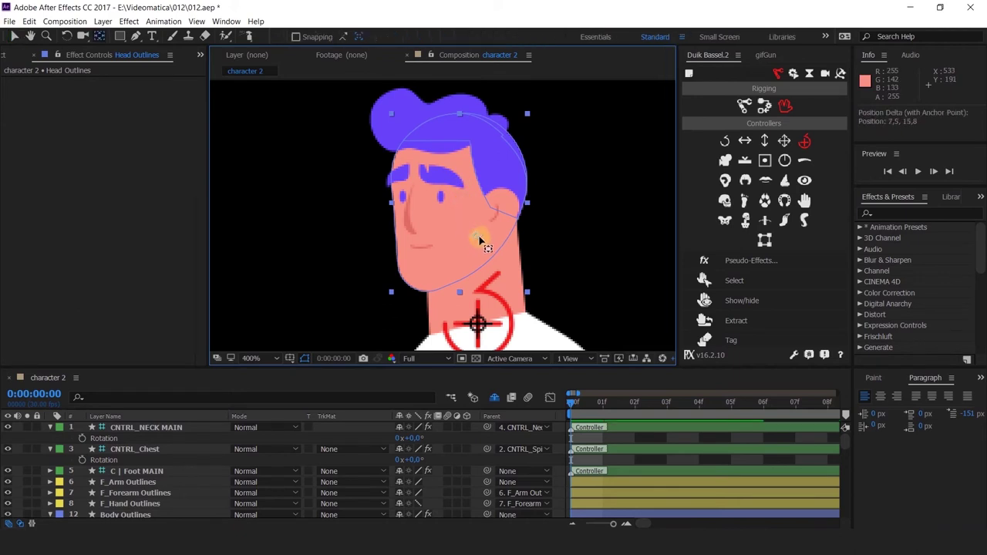
{"action": "left_click", "coordinate": [805, 140]}
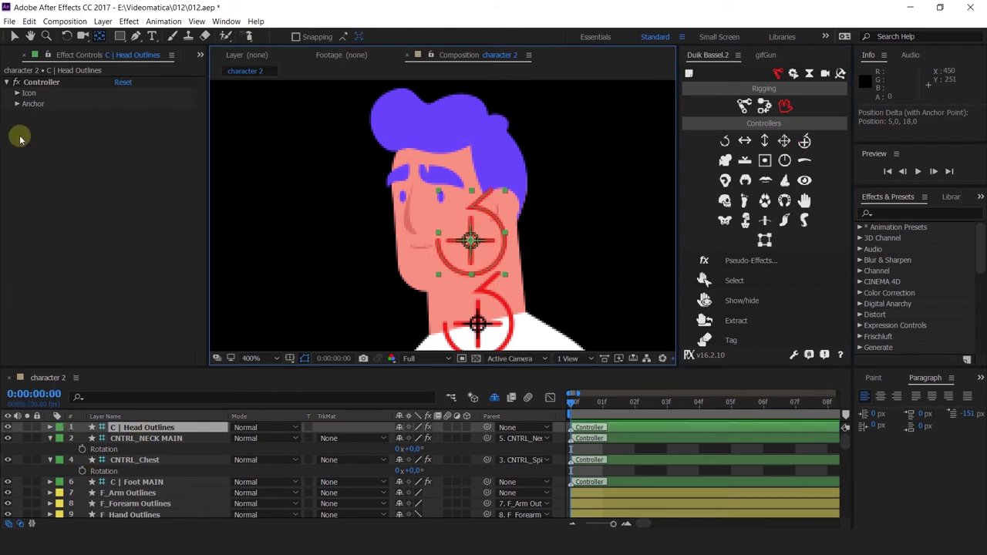
- Set the new head controller's icon size to 50% and rename its layer CNTRL_HEAD
{"action": "left_click", "coordinate": [17, 93]}
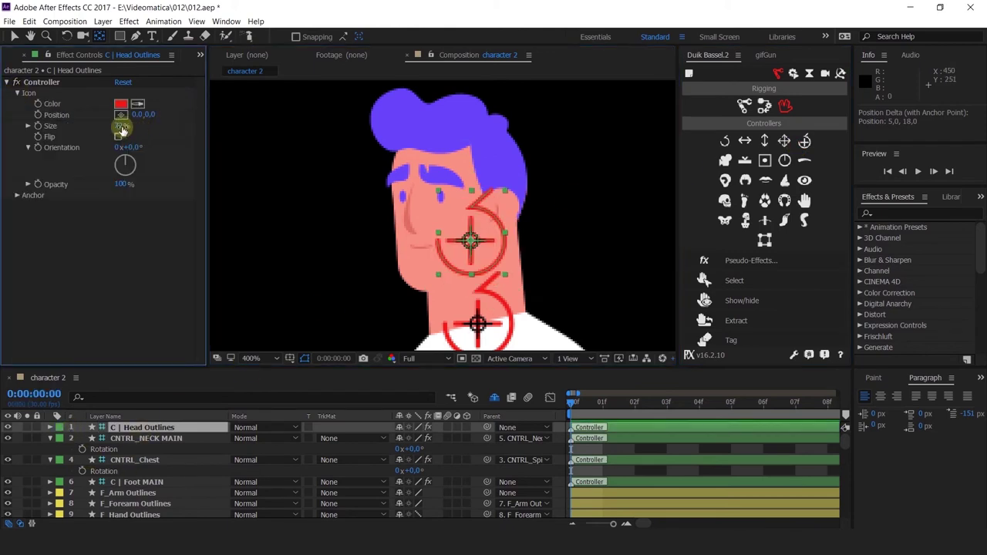
{"action": "left_click_drag", "start_coordinate": [121, 128], "coordinate": [118, 136]}
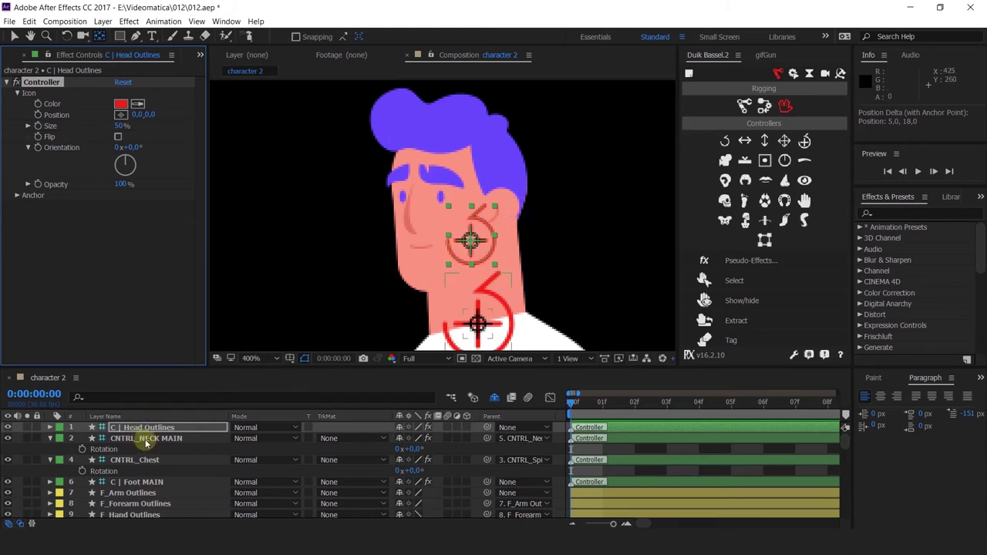
{"action": "left_click", "coordinate": [388, 283]}
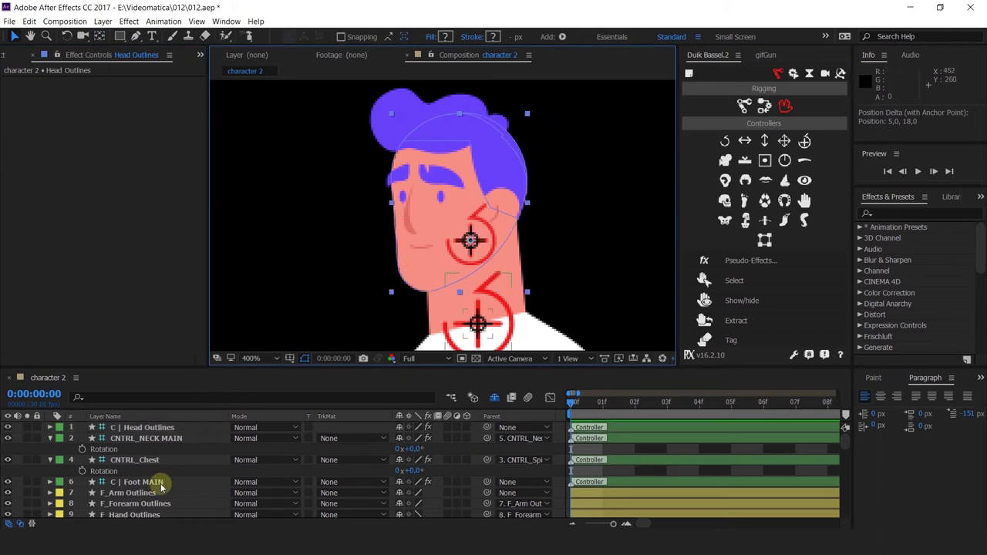
{"action": "left_click", "coordinate": [157, 429]}
{"action": "key", "text": "Return"}
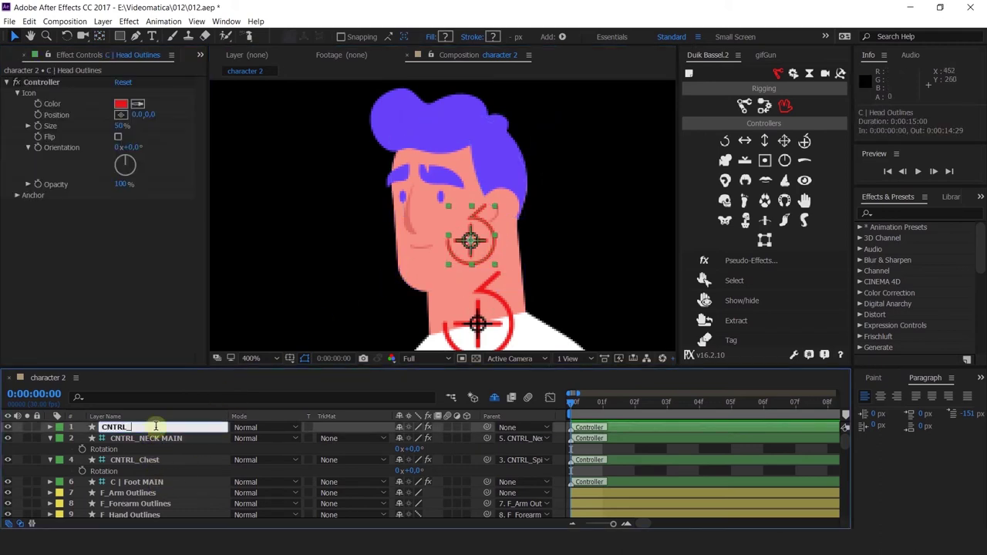
{"action": "type", "text": "CNTRL_HEAD"}
{"action": "key", "text": "Return"}
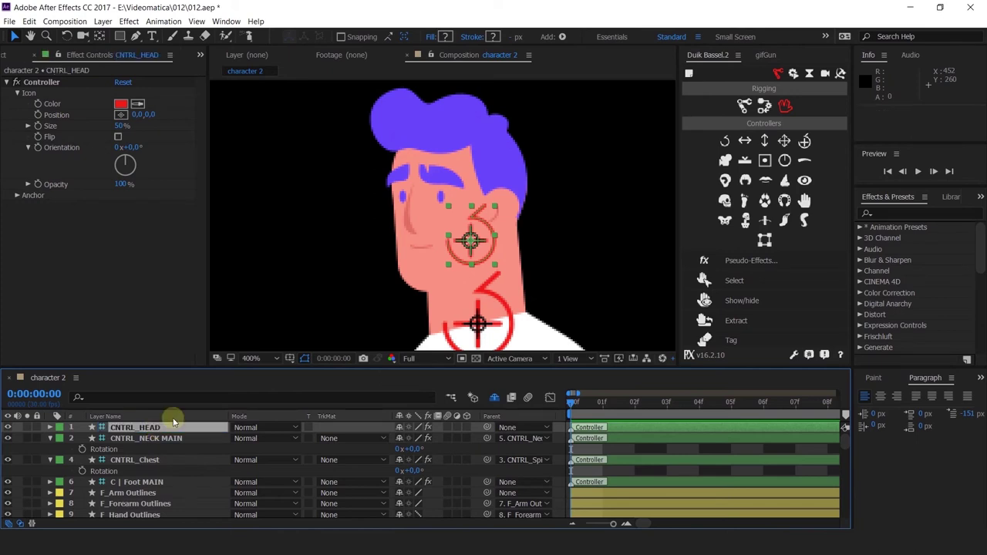
- Reorder the layers so Neck Outlines sits directly below Head Outlines at the end of the stack
{"action": "left_click", "coordinate": [395, 283]}
{"action": "scroll", "coordinate": [169, 463], "scroll_direction": "down", "scroll_amount": 10}
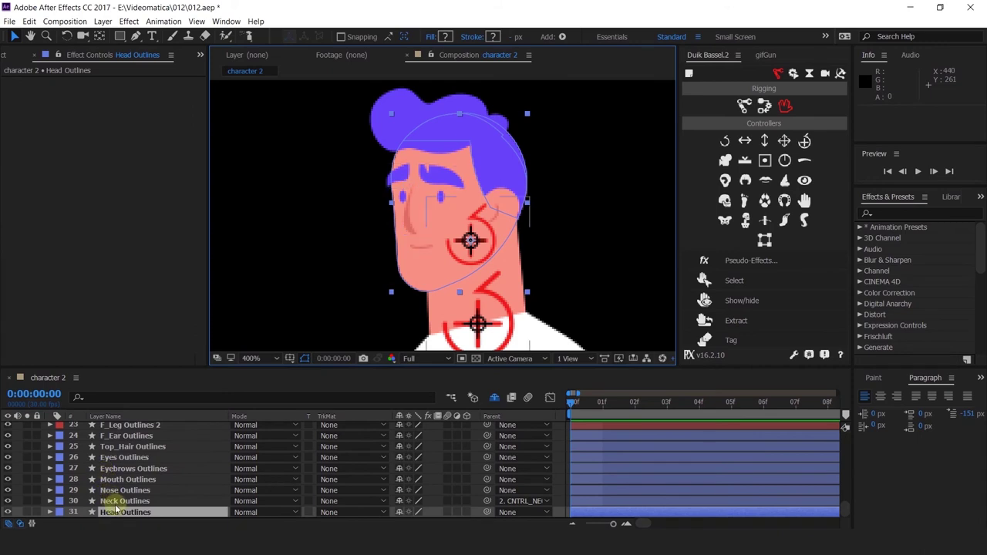
{"action": "left_click", "coordinate": [114, 503]}
{"action": "left_click_drag", "start_coordinate": [112, 506], "coordinate": [121, 517]}
{"action": "left_click", "coordinate": [116, 491]}
{"action": "left_click", "coordinate": [120, 503]}
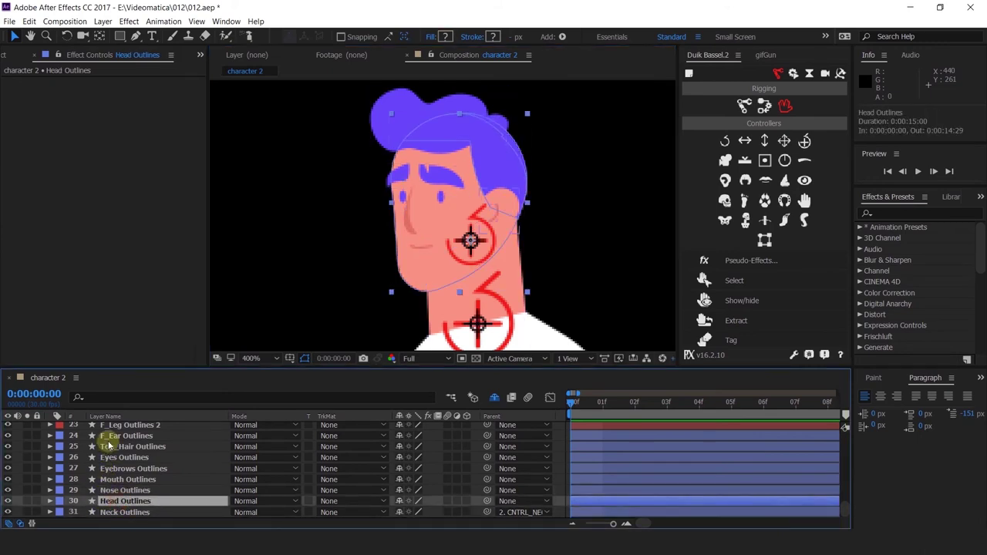
- Parent the head layers from F_Ear Outlines through Head Outlines to CNTRL_HEAD
{"action": "left_click", "coordinate": [108, 437], "text": "shift"}
{"action": "left_click", "coordinate": [532, 437]}
{"action": "left_click", "coordinate": [586, 437]}
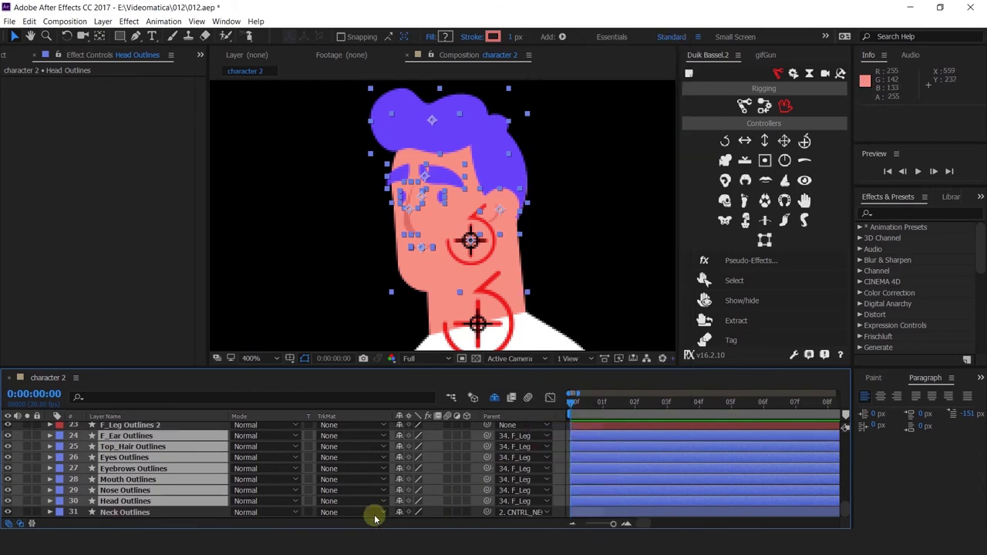
{"action": "left_click", "coordinate": [532, 438]}
{"action": "left_click", "coordinate": [536, 442]}
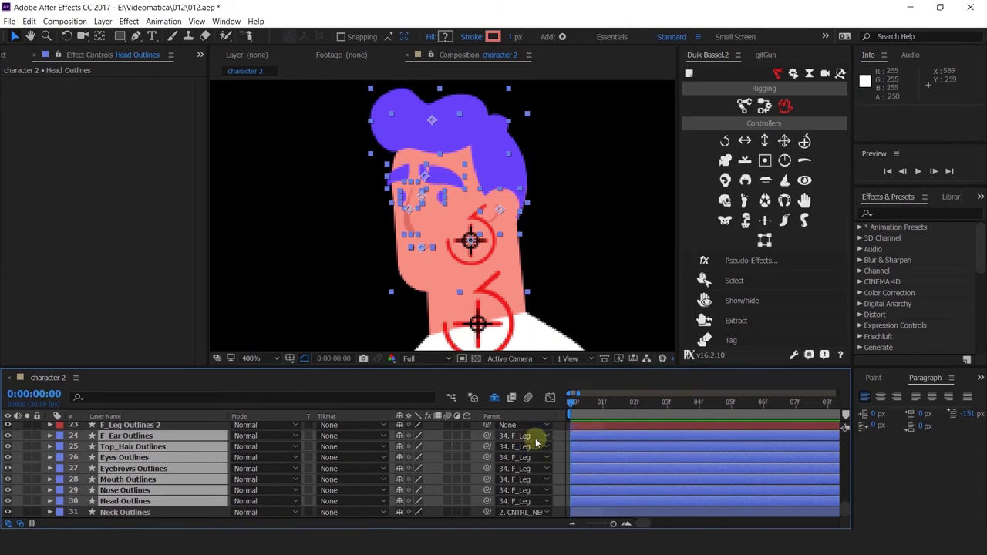
{"action": "left_click", "coordinate": [536, 441]}
{"action": "left_click", "coordinate": [578, 23]}
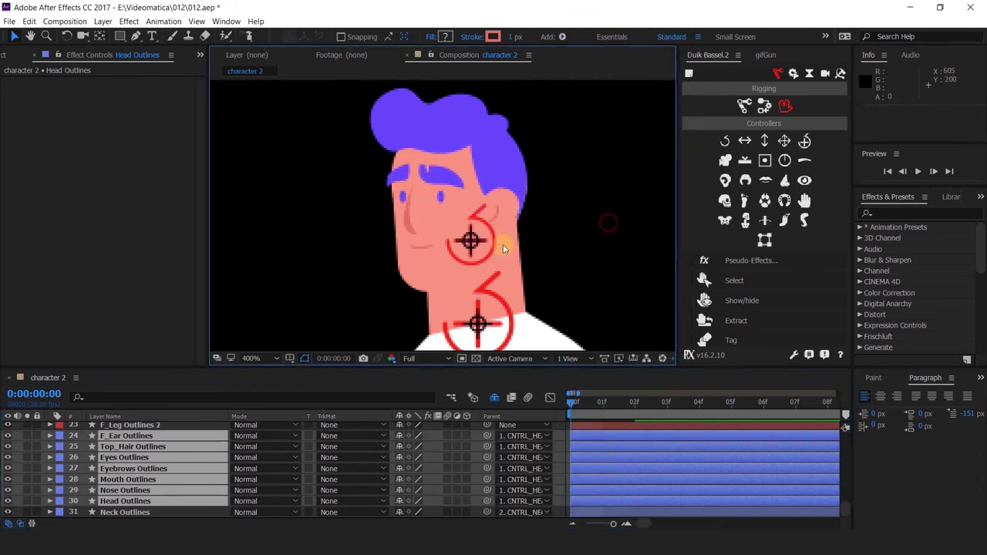
- Try rotating the CNTRL_HEAD controller to test the head's pivot, and undo the rotation
{"action": "left_click", "coordinate": [503, 244]}
{"action": "scroll", "coordinate": [127, 468], "scroll_direction": "up", "scroll_amount": 10}
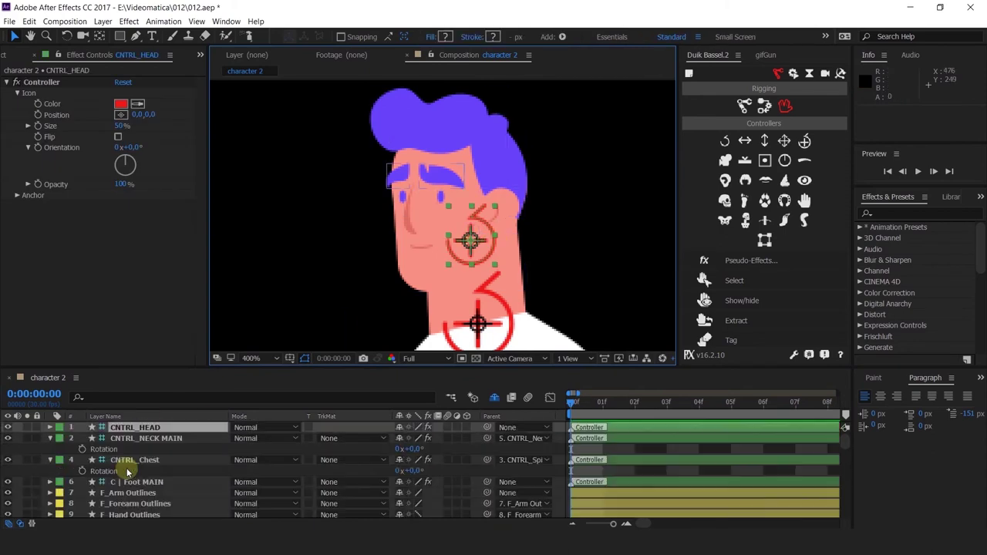
{"action": "key", "text": "r"}
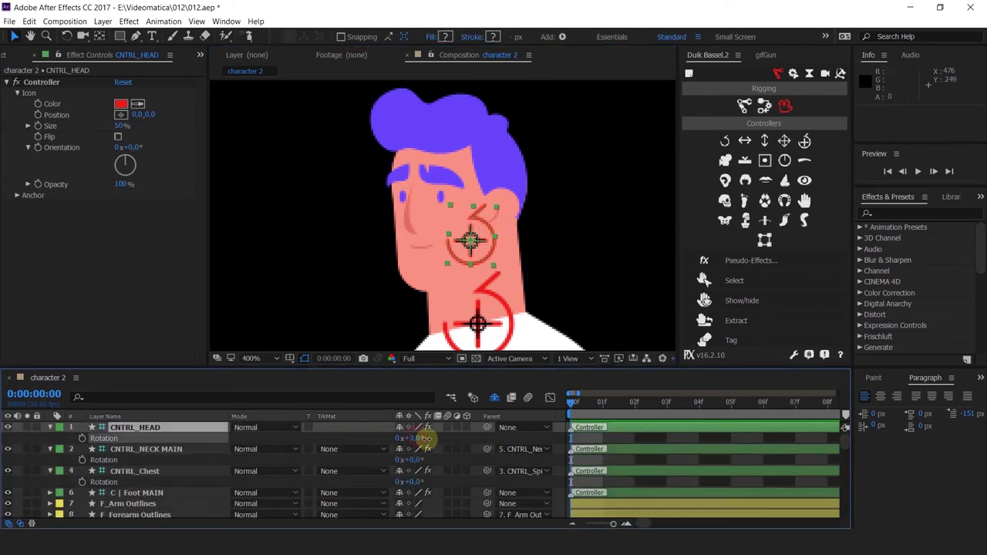
{"action": "left_click_drag", "start_coordinate": [425, 438], "coordinate": [404, 435]}
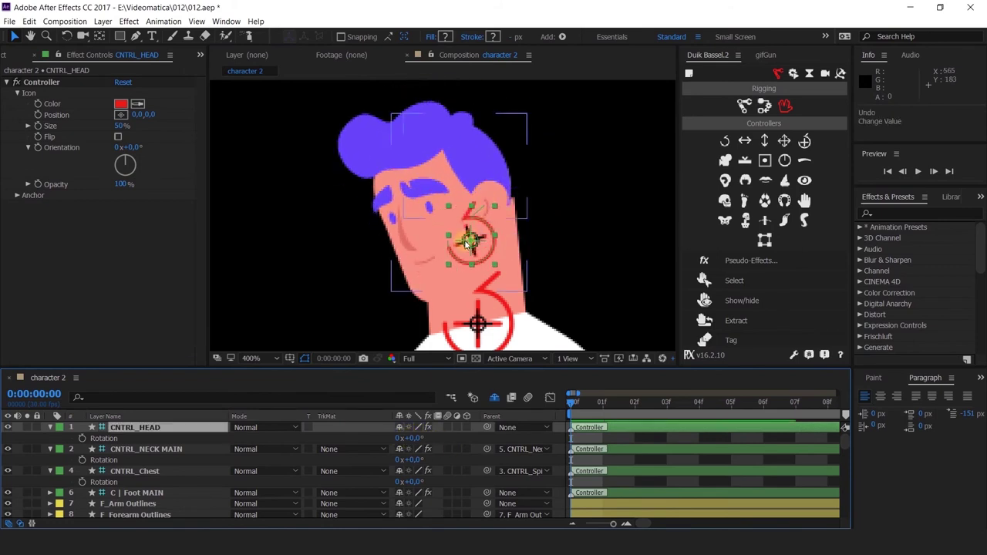
- Unparent the seven head layers from CNTRL_HEAD and move that controller about 8 px back toward the ear
{"action": "scroll", "coordinate": [178, 467], "scroll_direction": "down", "scroll_amount": 15}
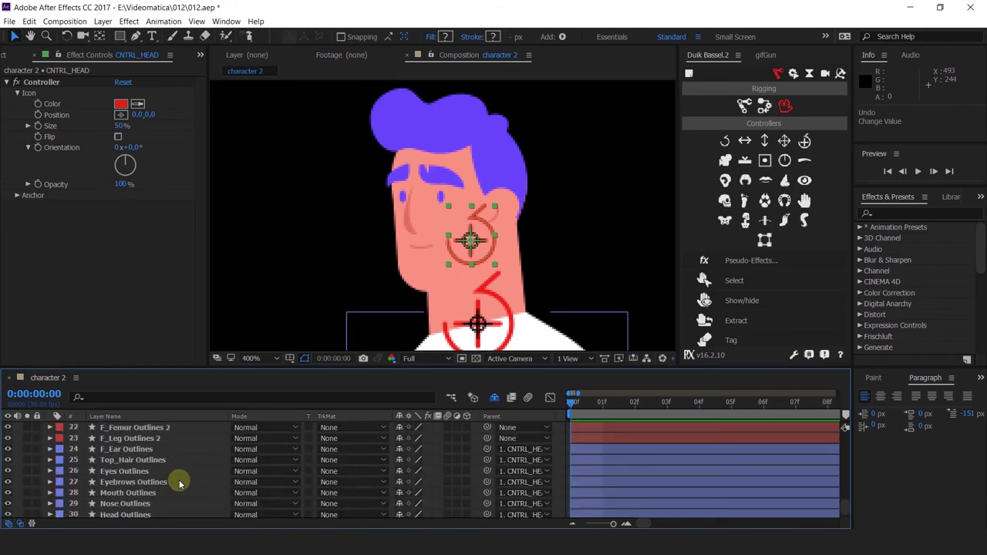
{"action": "left_click", "coordinate": [128, 512]}
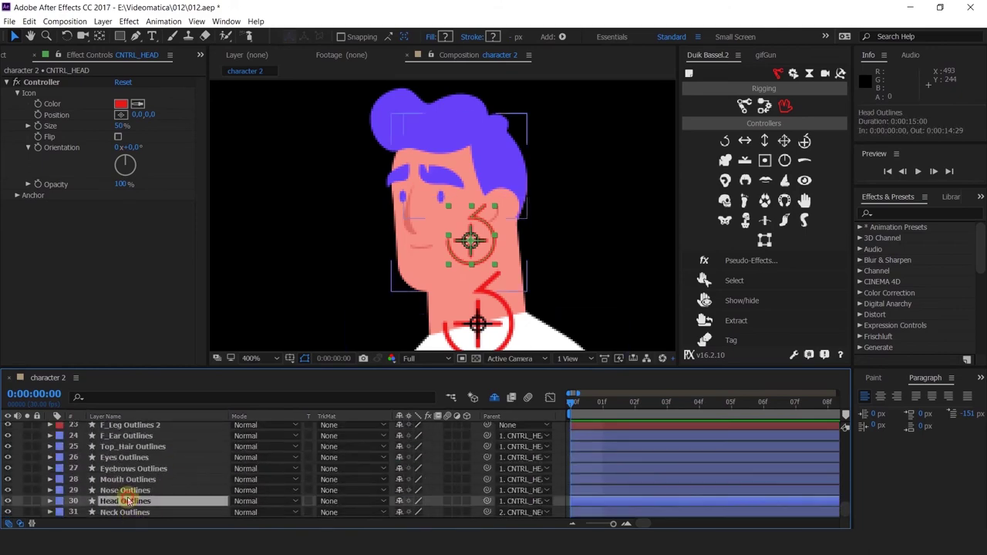
{"action": "left_click", "coordinate": [121, 436], "text": "shift"}
{"action": "left_click", "coordinate": [513, 435]}
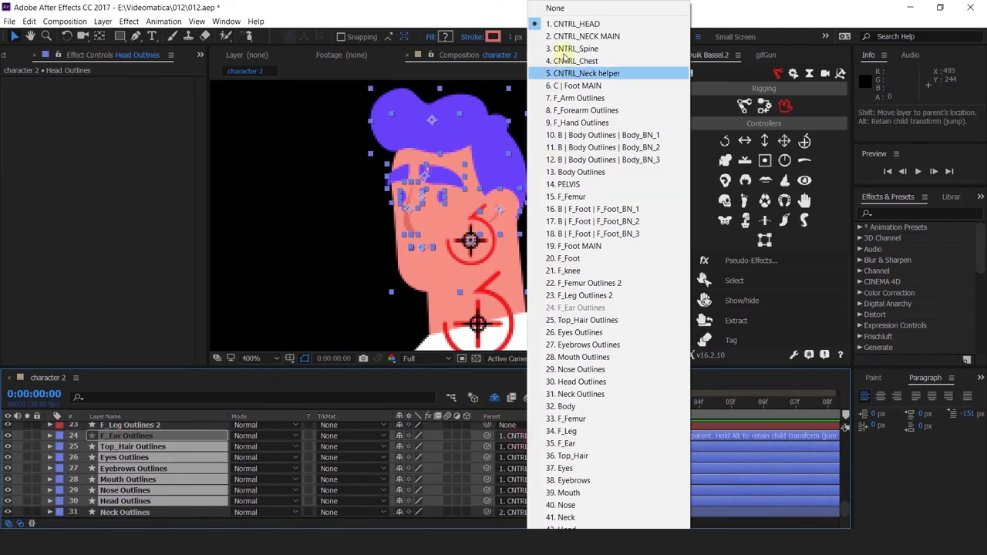
{"action": "left_click", "coordinate": [568, 9]}
{"action": "left_click_drag", "start_coordinate": [469, 237], "coordinate": [495, 240]}
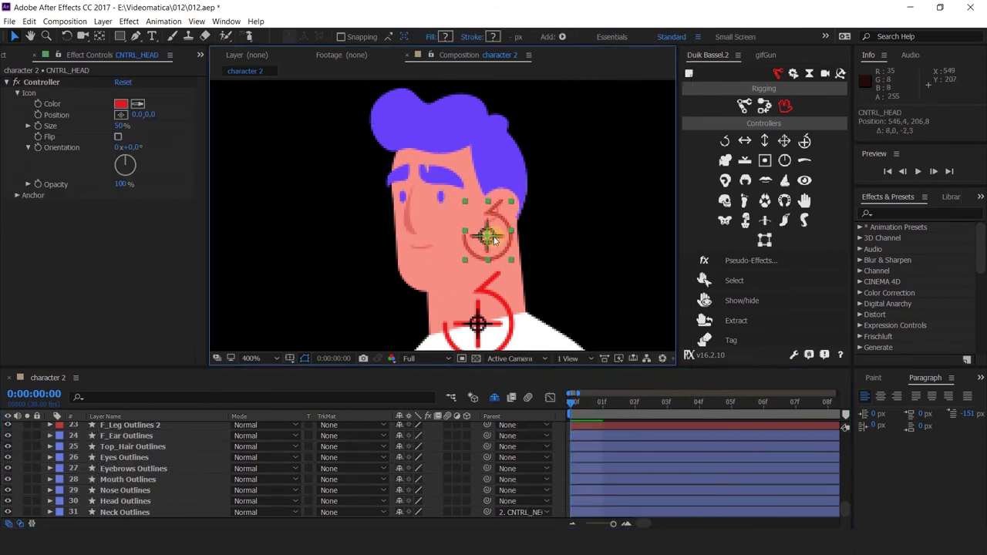
- Parent the layers F_Ear Outlines through Head Outlines to the repositioned CNTRL_HEAD controller again
{"action": "left_click", "coordinate": [123, 502]}
{"action": "left_click", "coordinate": [128, 436], "text": "shift"}
{"action": "left_click", "coordinate": [528, 435]}
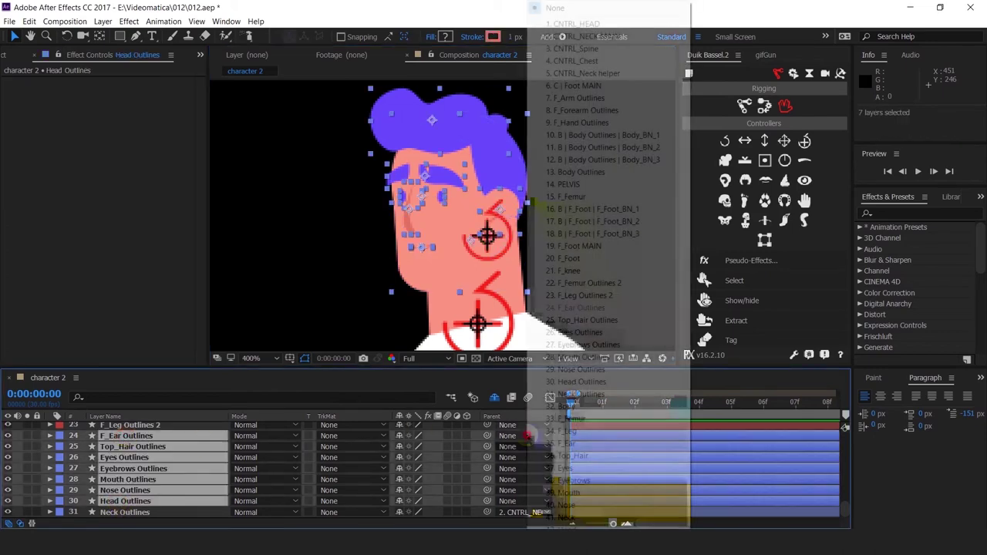
{"action": "left_click", "coordinate": [604, 24]}
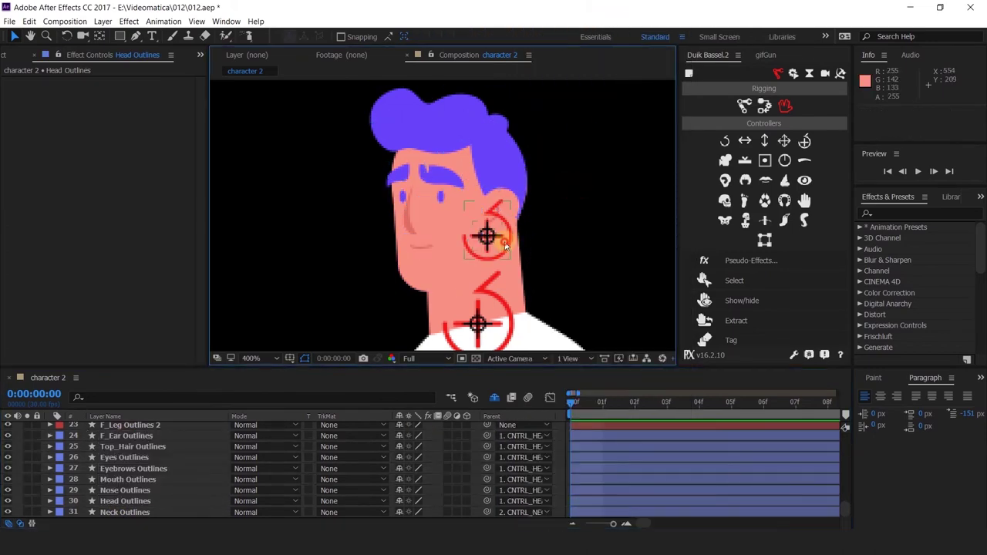
- Try rotating CNTRL_HEAD around its new pivot near the ear, and undo the rotation
{"action": "left_click", "coordinate": [490, 233]}
{"action": "key", "text": "u"}
{"action": "scroll", "coordinate": [143, 469], "scroll_direction": "up", "scroll_amount": 10}
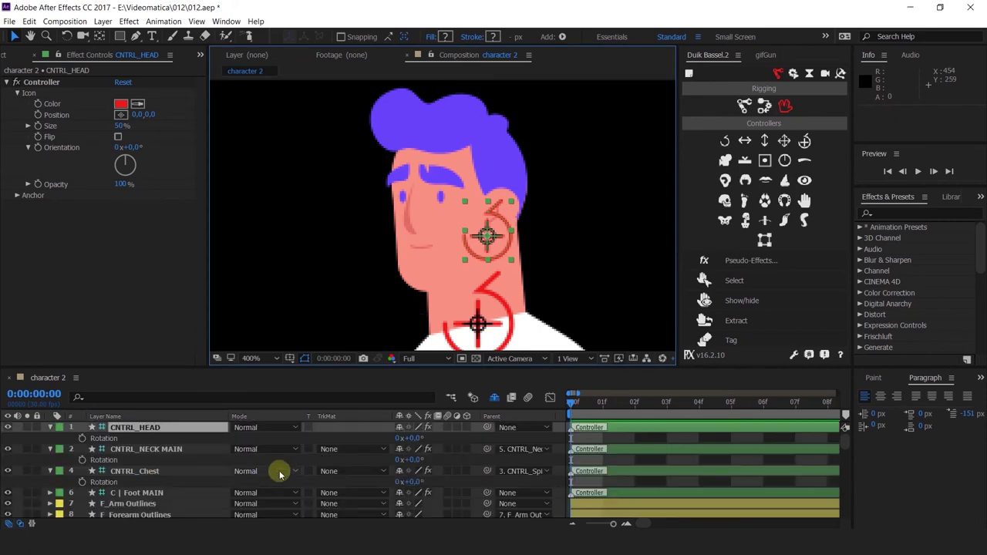
{"action": "mouse_move", "coordinate": [414, 438]}
{"action": "left_mouse_down"}
{"action": "mouse_move", "coordinate": [425, 441]}
{"action": "mouse_move", "coordinate": [404, 438]}
{"action": "mouse_move", "coordinate": [429, 442]}
{"action": "mouse_move", "coordinate": [409, 438]}
{"action": "left_mouse_up"}
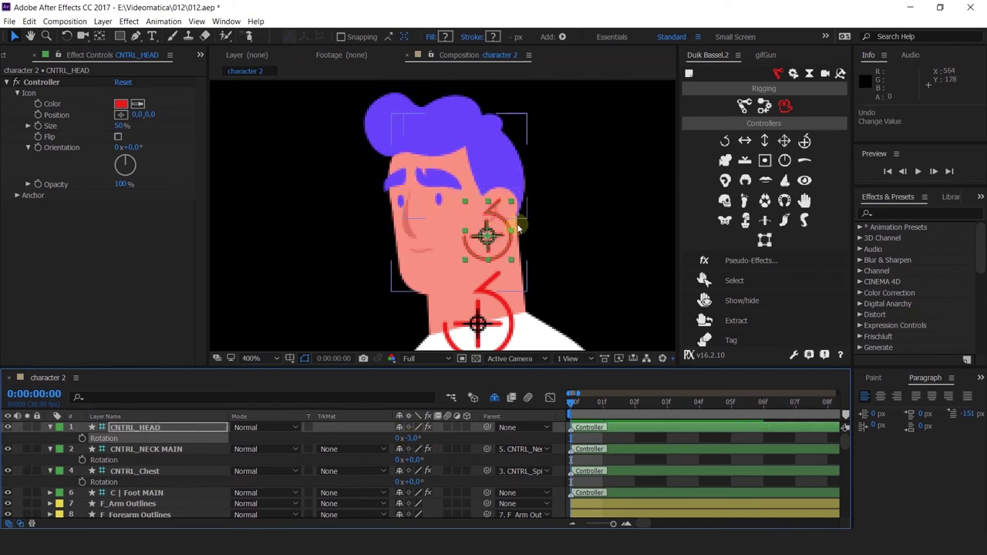
{"action": "key", "text": "ctrl+z"}
- Parent the CNTRL_HEAD controller to CNTRL_NECK MAIN
{"action": "scroll", "coordinate": [551, 240], "scroll_direction": "down", "scroll_amount": 2}
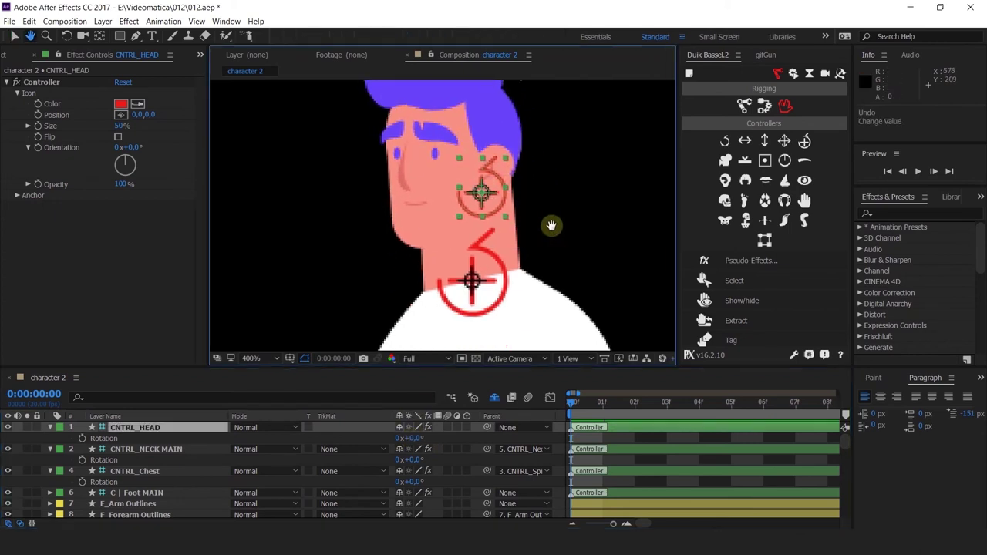
{"action": "left_click_drag", "start_coordinate": [561, 233], "coordinate": [549, 212]}
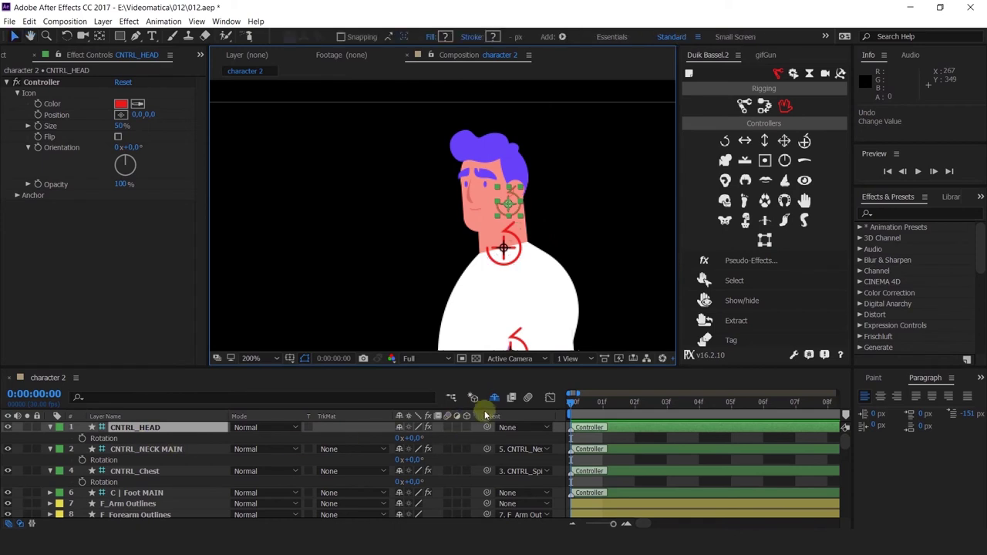
{"action": "left_click_drag", "start_coordinate": [487, 427], "coordinate": [141, 453]}
{"action": "left_click", "coordinate": [144, 449]}
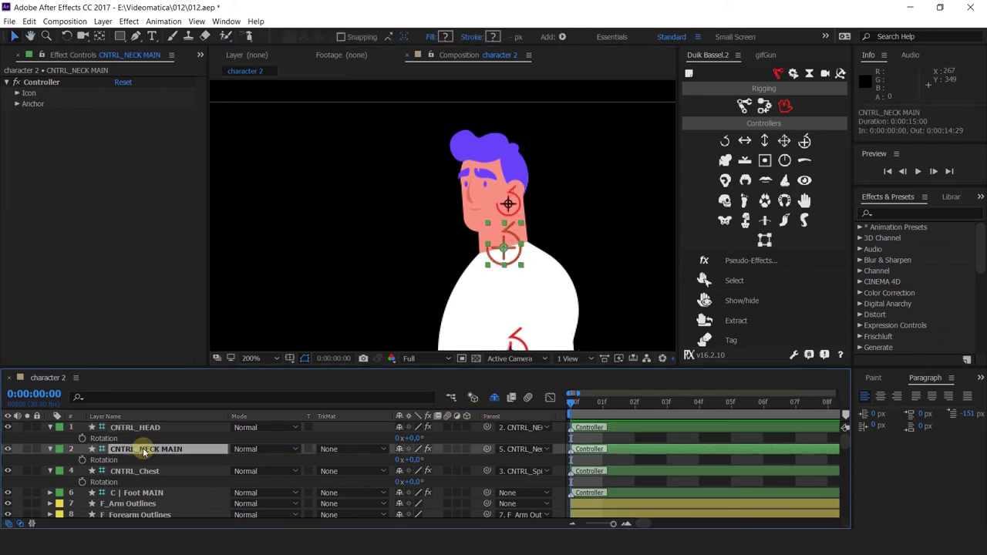
- Try moving the PELVIS layer to test how the torso and head follow, and undo the move
{"action": "scroll", "coordinate": [521, 251], "scroll_direction": "down", "scroll_amount": 4}
{"action": "scroll", "coordinate": [503, 298], "scroll_direction": "up", "scroll_amount": 2}
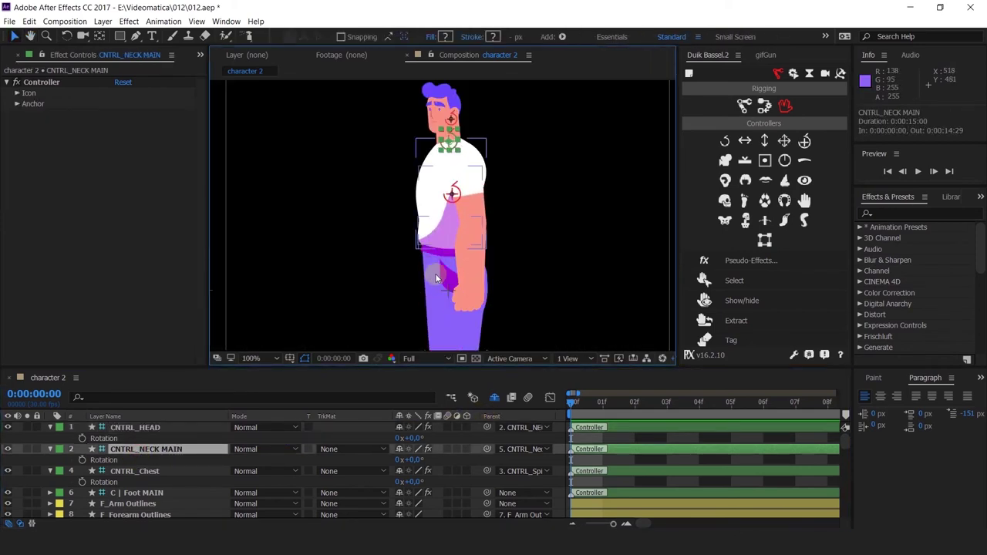
{"action": "left_click_drag", "start_coordinate": [418, 300], "coordinate": [392, 292]}
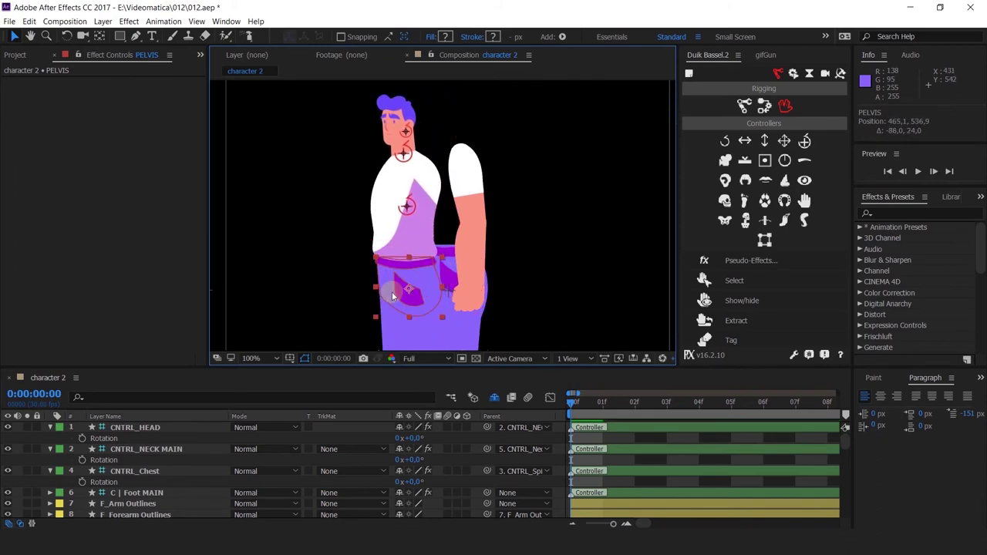
{"action": "key", "text": "ctrl+z"}
- Delete the leftover F_Femur Outlines 2 and F_Leg Outlines 2 layers
{"action": "scroll", "coordinate": [130, 487], "scroll_direction": "down", "scroll_amount": 8}
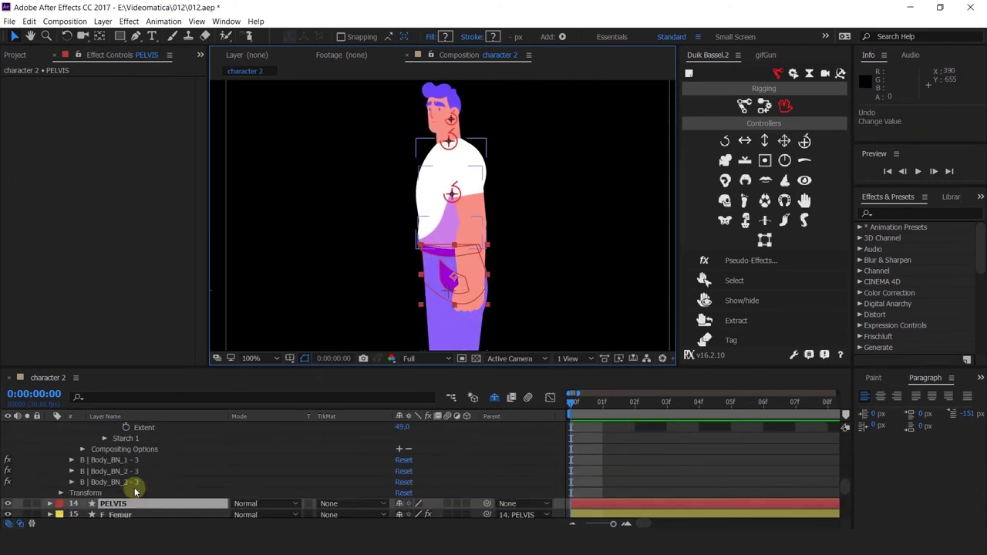
{"action": "scroll", "coordinate": [117, 459], "scroll_direction": "up", "scroll_amount": 1}
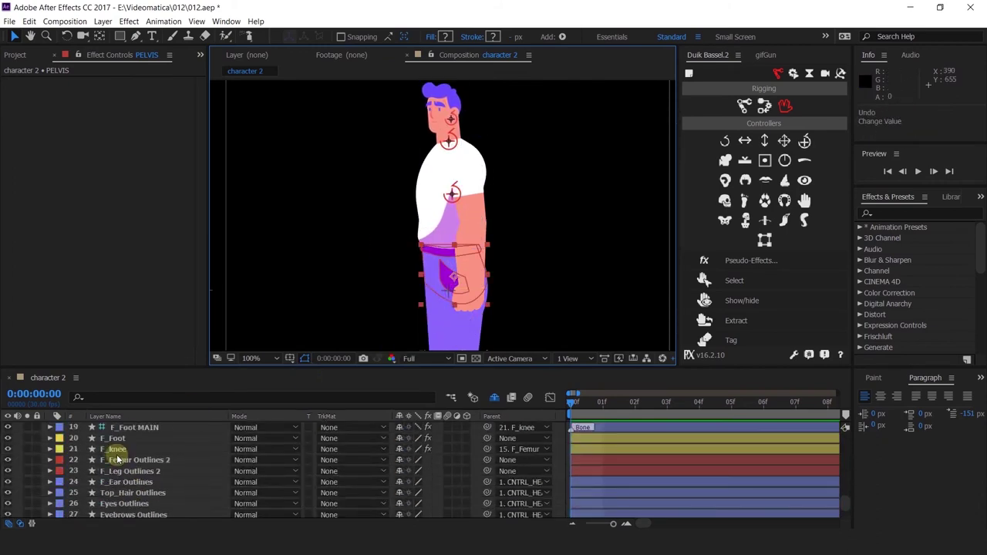
{"action": "left_click", "coordinate": [121, 472]}
{"action": "left_click", "coordinate": [120, 460], "text": "shift"}
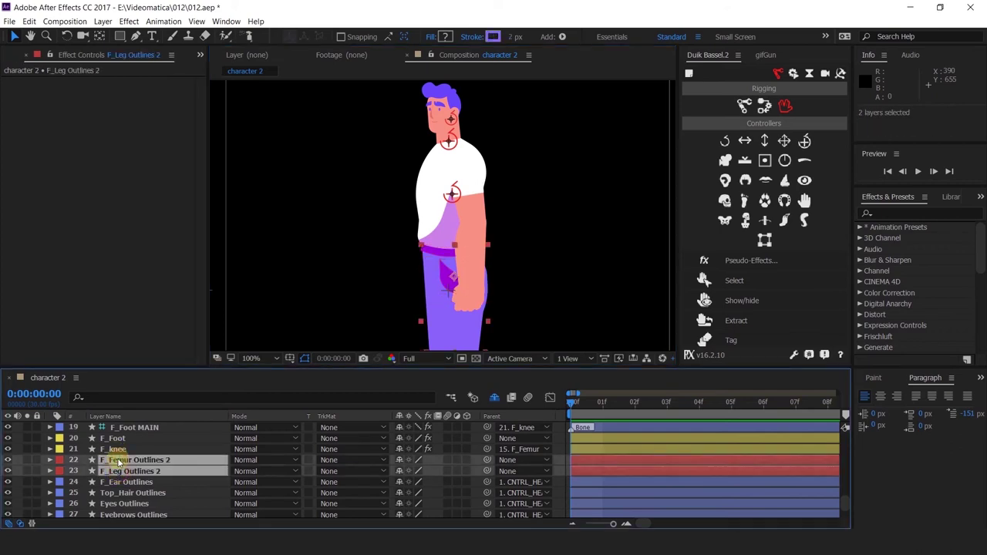
{"action": "key", "text": "Delete"}
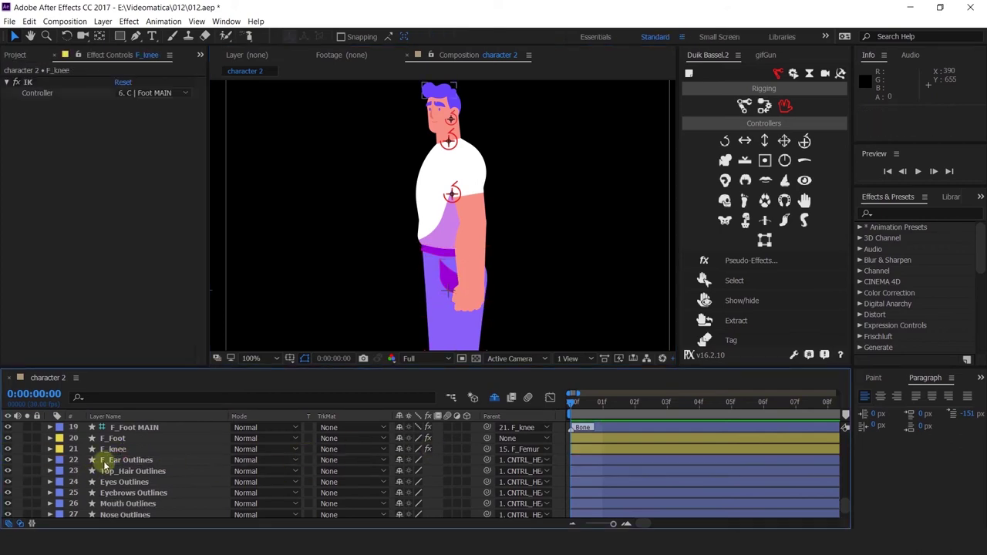
- Try moving the PELVIS layer again to check the rig without the duplicate leg layers, and undo the move
{"action": "left_click", "coordinate": [112, 450]}
{"action": "left_click_drag", "start_coordinate": [410, 281], "coordinate": [490, 178]}
{"action": "scroll", "coordinate": [496, 198], "scroll_direction": "down", "scroll_amount": 3}
{"action": "scroll", "coordinate": [499, 201], "scroll_direction": "up", "scroll_amount": 3}
{"action": "left_click", "coordinate": [490, 178]}
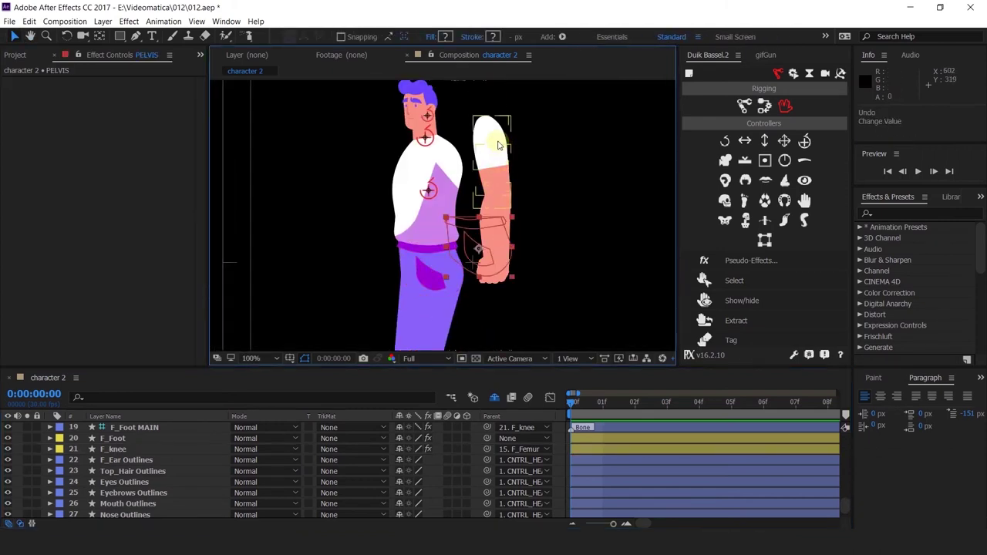
{"action": "key", "text": "ctrl+z"}
- Parent the F_Arm Outlines layer to the CNTRL_Chest controller
{"action": "scroll", "coordinate": [141, 454], "scroll_direction": "down", "scroll_amount": 1}
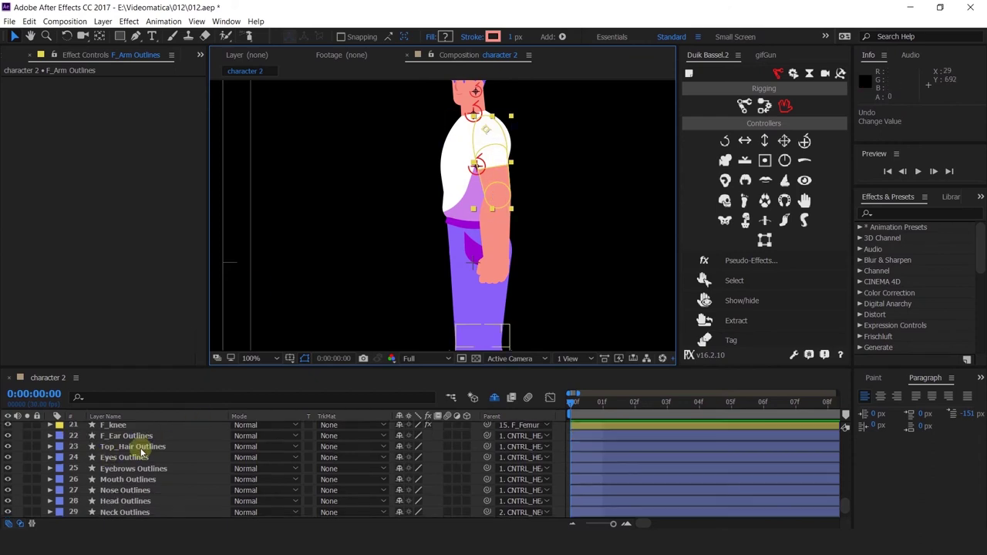
{"action": "scroll", "coordinate": [139, 457], "scroll_direction": "up", "scroll_amount": 10}
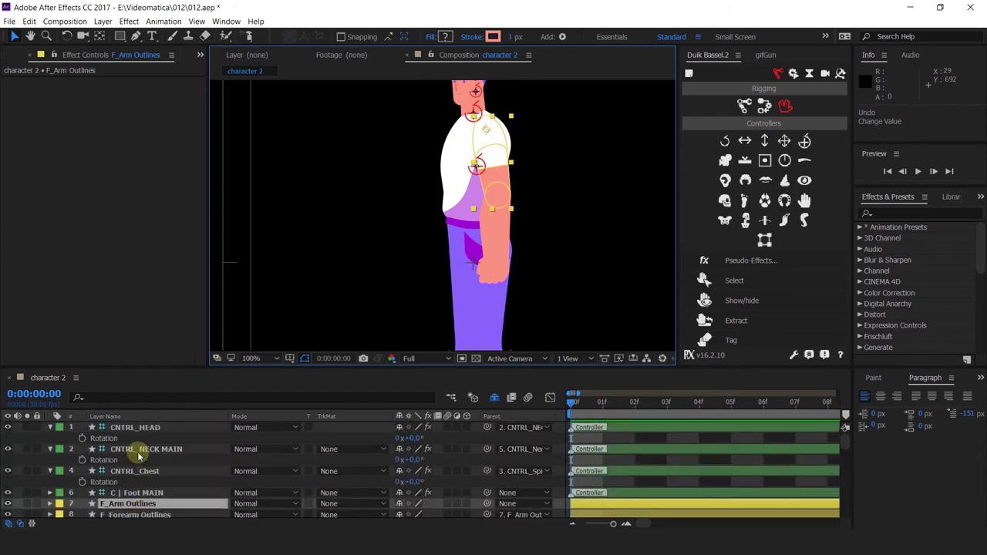
{"action": "scroll", "coordinate": [165, 478], "scroll_direction": "down", "scroll_amount": 1}
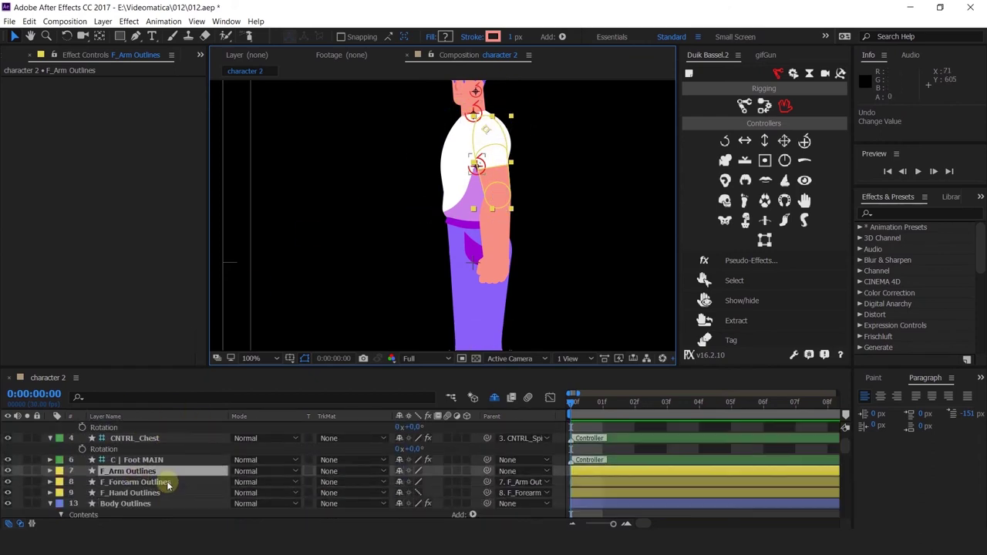
{"action": "left_click_drag", "start_coordinate": [487, 471], "coordinate": [163, 439]}
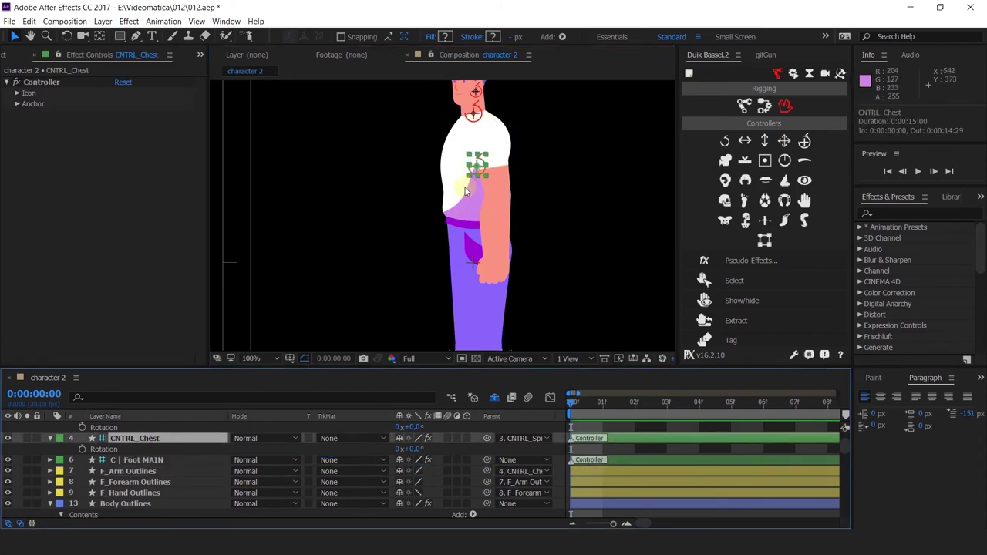
- Try rotating the CNTRL_Chest controller to test how the upper body and arm follow, and undo the rotation
{"action": "key", "text": "r"}
{"action": "key", "text": "r"}
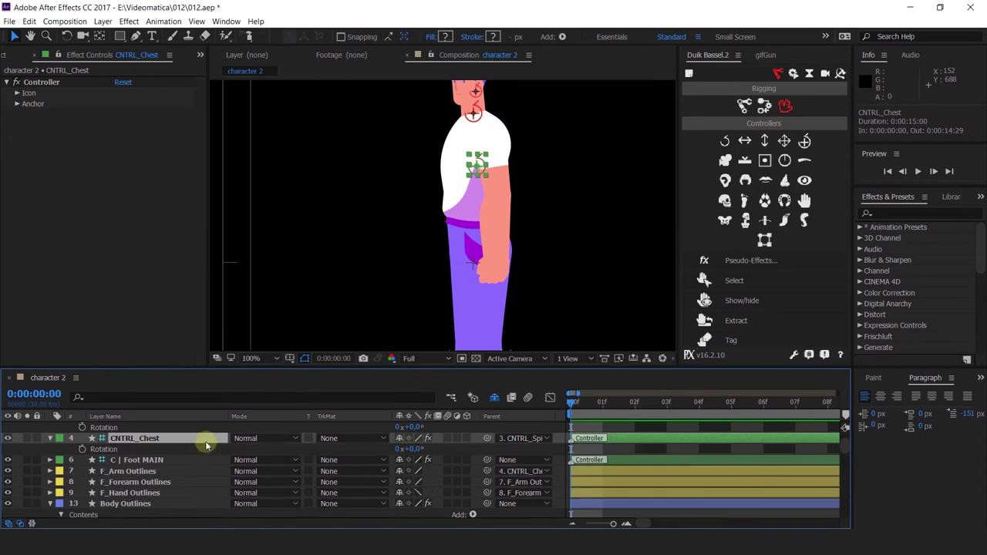
{"action": "mouse_move", "coordinate": [415, 449]}
{"action": "left_mouse_down"}
{"action": "mouse_move", "coordinate": [403, 447]}
{"action": "mouse_move", "coordinate": [424, 440]}
{"action": "left_mouse_up"}
{"action": "key", "text": "ctrl+z"}
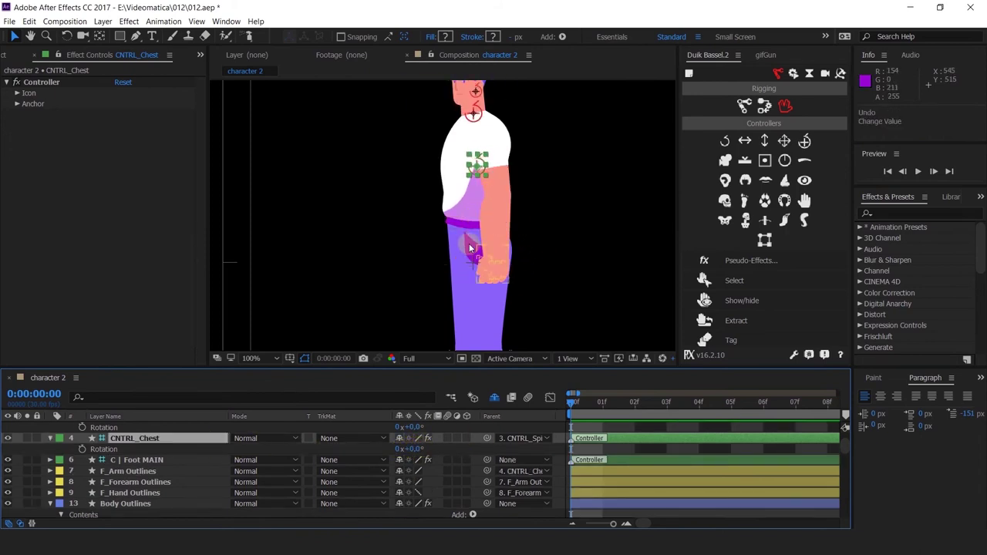
{"action": "left_click", "coordinate": [463, 249]}
{"action": "left_click_drag", "start_coordinate": [463, 250], "coordinate": [468, 275]}
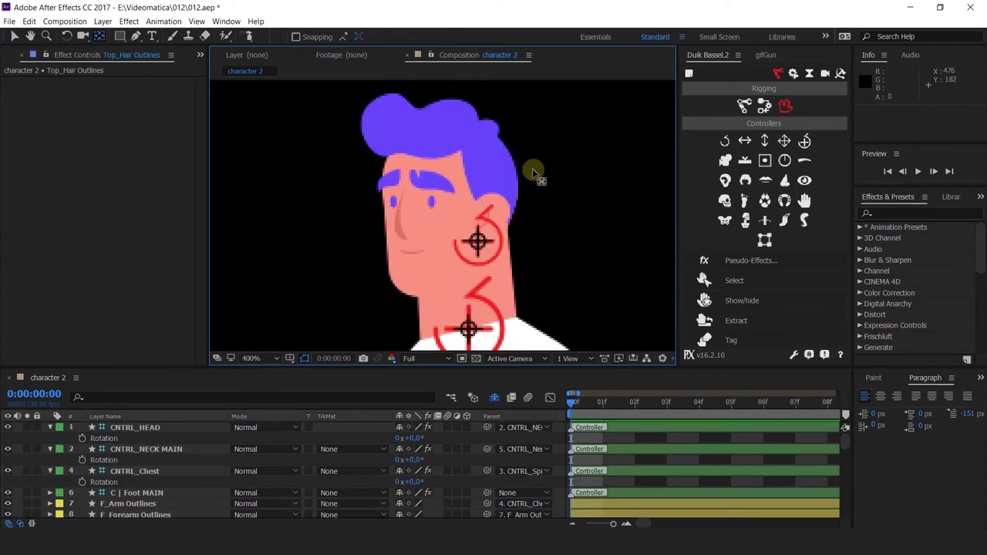
- Move the anchor point of the Top_Hair Outlines layer to the back of the hair, above the ear
{"action": "left_click", "coordinate": [465, 149]}
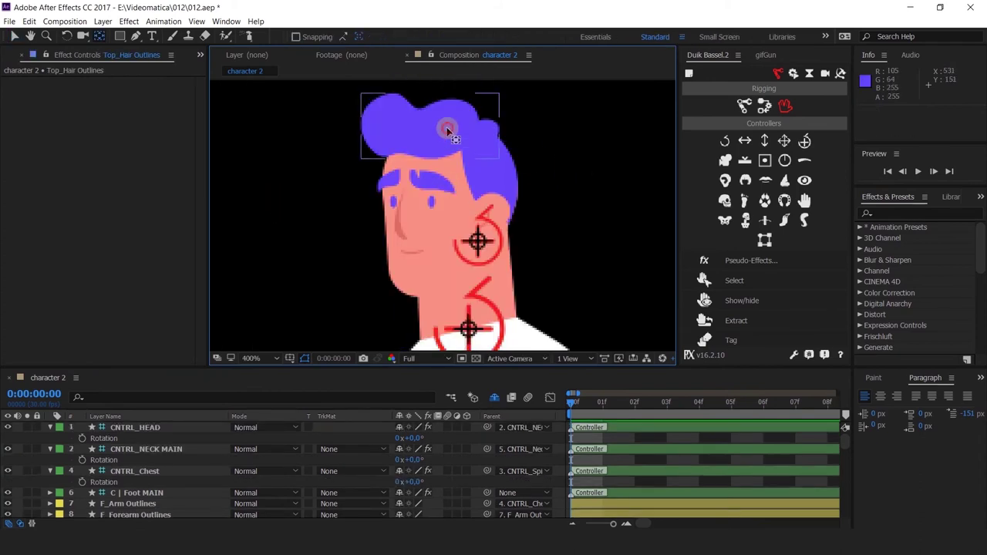
{"action": "left_click", "coordinate": [437, 135]}
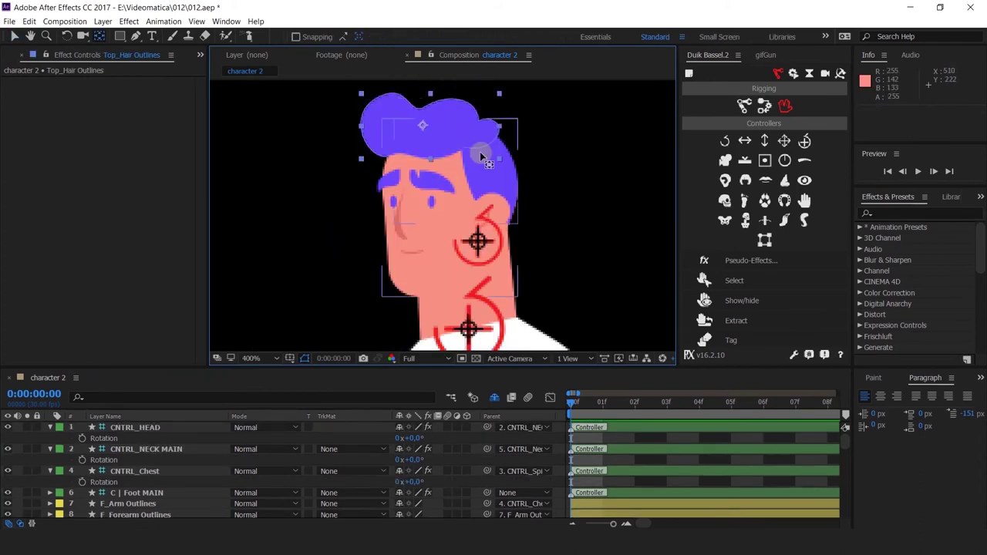
{"action": "left_click", "coordinate": [422, 124]}
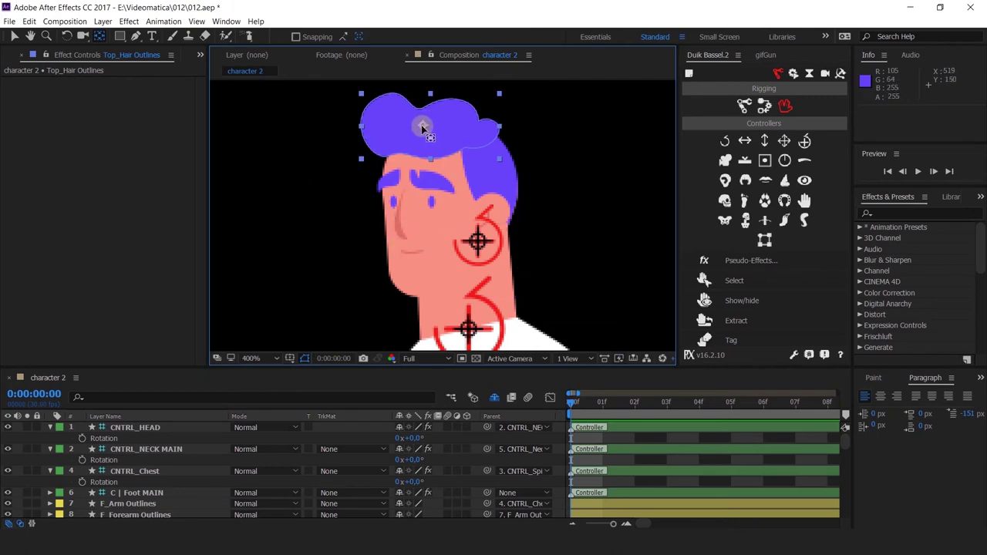
{"action": "left_click_drag", "start_coordinate": [422, 125], "coordinate": [477, 133]}
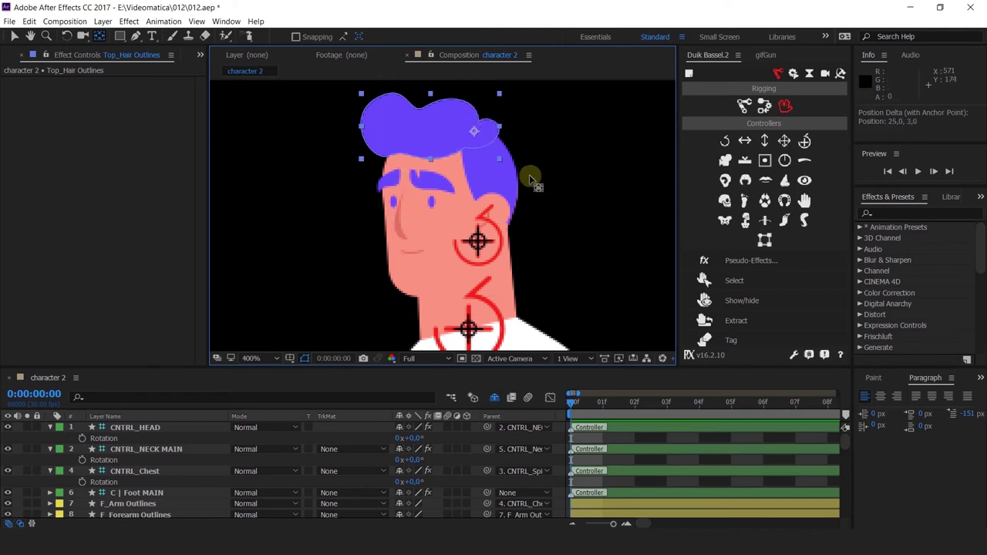
- Try rotating the Top_Hair Outlines layer around its moved anchor point, and undo the rotation
{"action": "scroll", "coordinate": [530, 174], "scroll_direction": "down", "scroll_amount": 4}
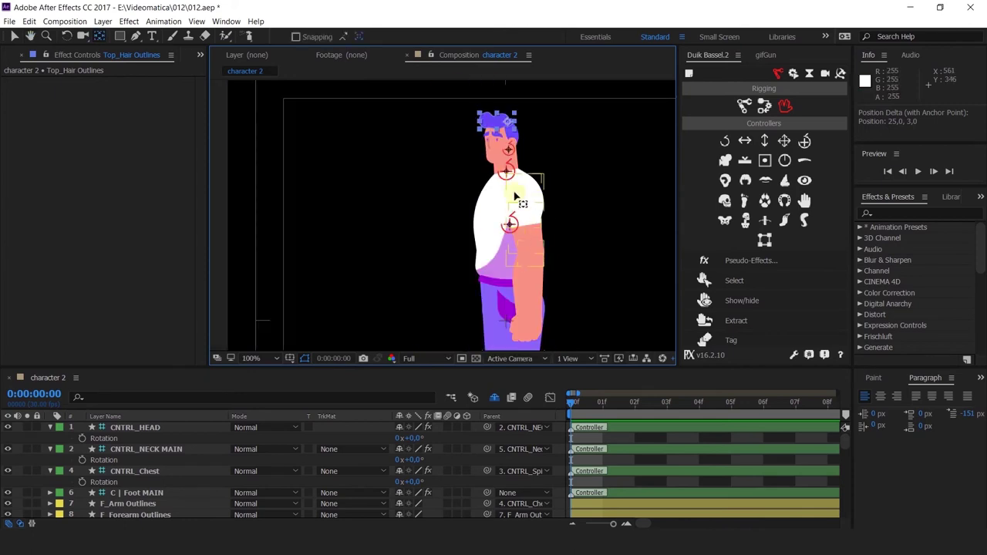
{"action": "left_click_drag", "start_coordinate": [517, 197], "coordinate": [459, 190]}
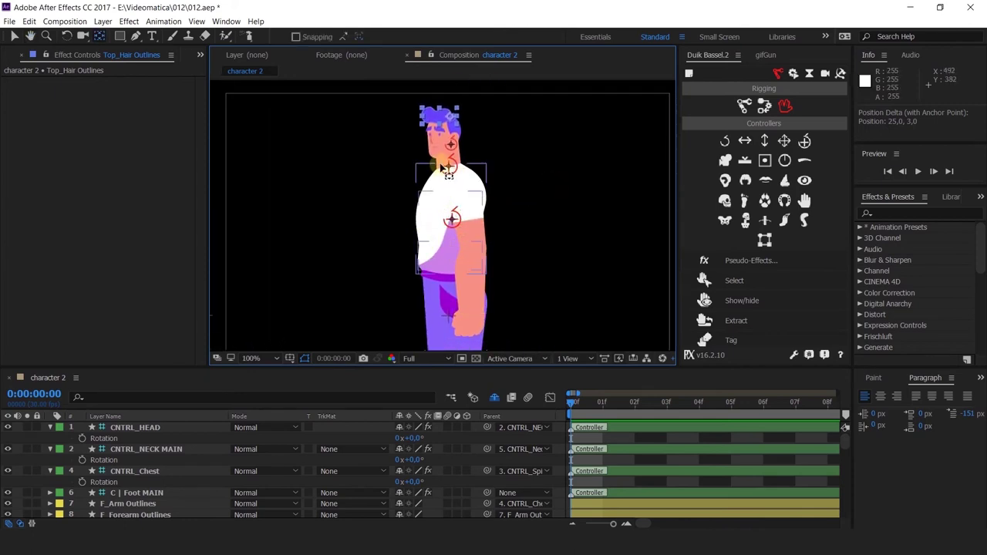
{"action": "scroll", "coordinate": [431, 114], "scroll_direction": "up", "scroll_amount": 2}
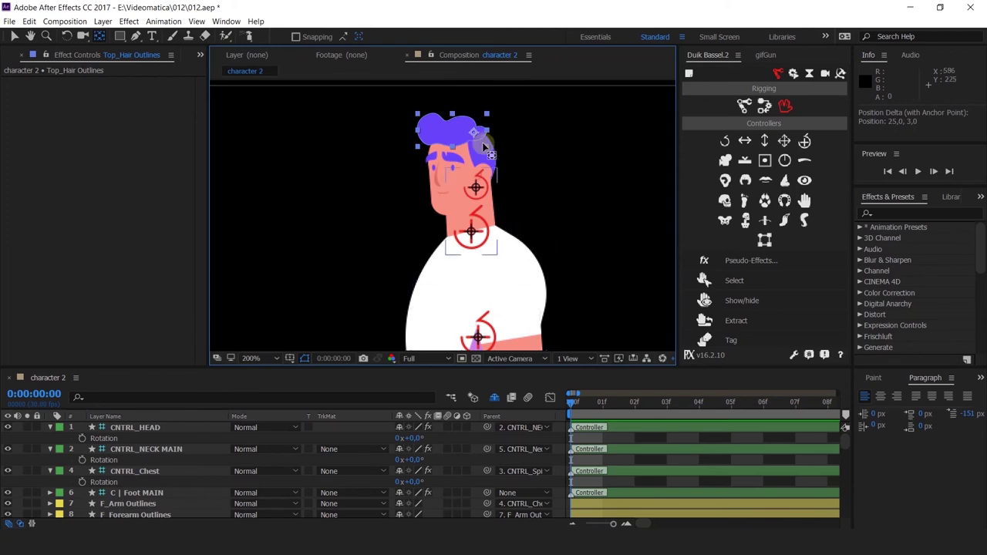
{"action": "scroll", "coordinate": [135, 474], "scroll_direction": "down", "scroll_amount": 5}
{"action": "scroll", "coordinate": [139, 480], "scroll_direction": "up", "scroll_amount": 5}
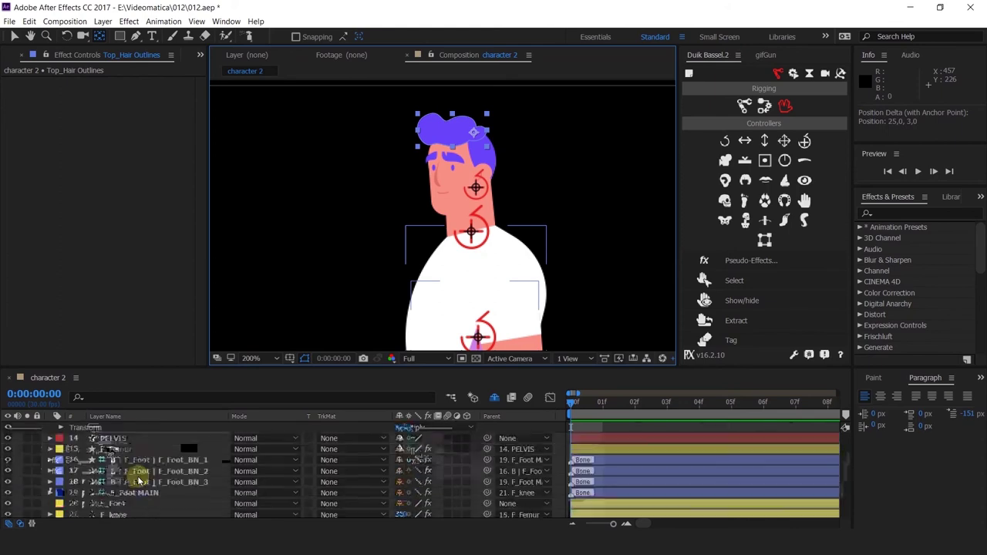
{"action": "key", "text": "r"}
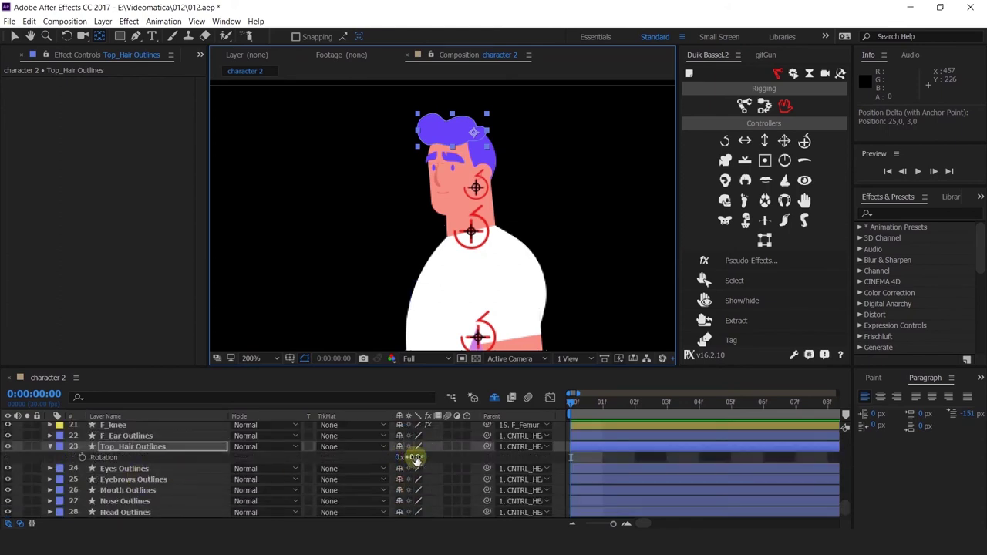
{"action": "left_click_drag", "start_coordinate": [415, 458], "coordinate": [429, 449]}
{"action": "key", "text": "ctrl+z"}
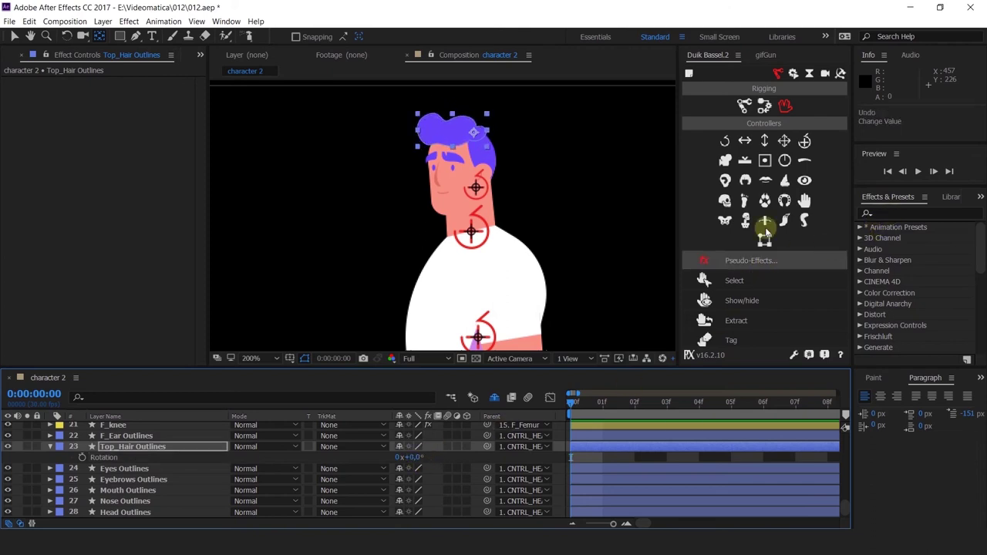
{"action": "left_click_drag", "start_coordinate": [414, 466], "coordinate": [429, 448]}
{"action": "key", "text": "ctrl+z"}
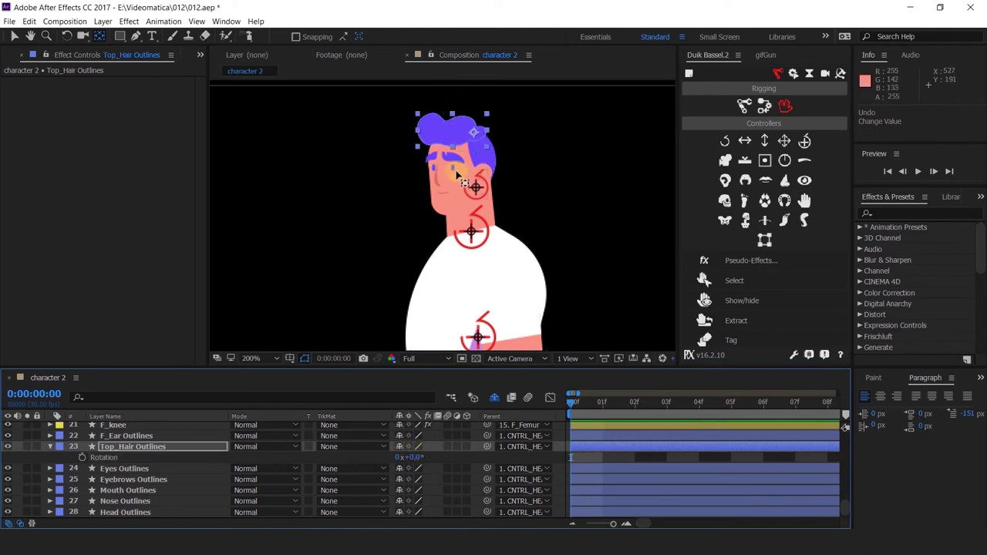
- Select the Eyes Outlines layer and reveal its Scale property
{"action": "left_click", "coordinate": [452, 154]}
{"action": "scroll", "coordinate": [461, 179], "scroll_direction": "up", "scroll_amount": 1}
{"action": "scroll", "coordinate": [463, 181], "scroll_direction": "up", "scroll_amount": 1}
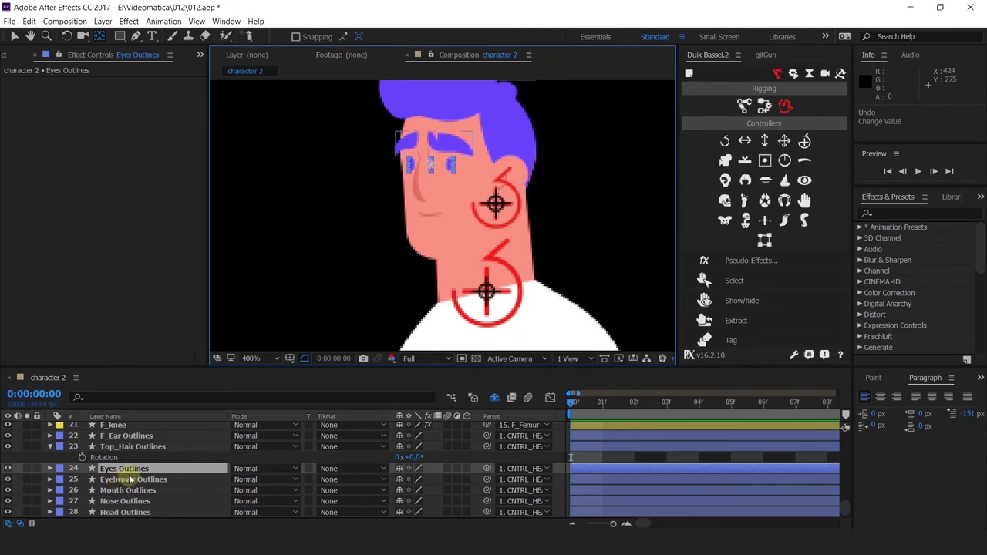
{"action": "key", "text": "s"}
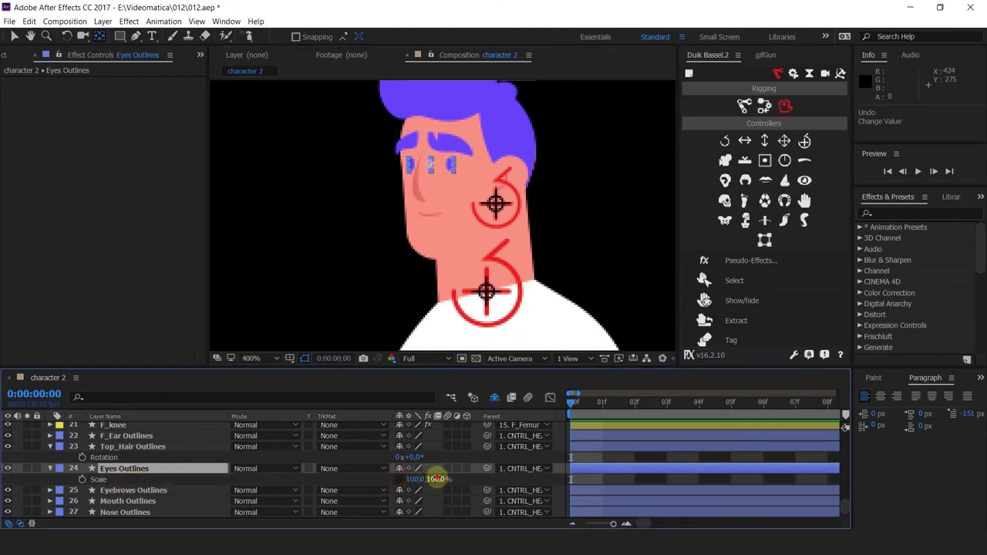
- Try changing the scale of the Eyes Outlines layer to test it, and restore the scale to 100%
{"action": "left_click_drag", "start_coordinate": [437, 479], "coordinate": [530, 453]}
{"action": "left_click", "coordinate": [450, 164]}
{"action": "scroll", "coordinate": [449, 164], "scroll_direction": "up", "scroll_amount": 1}
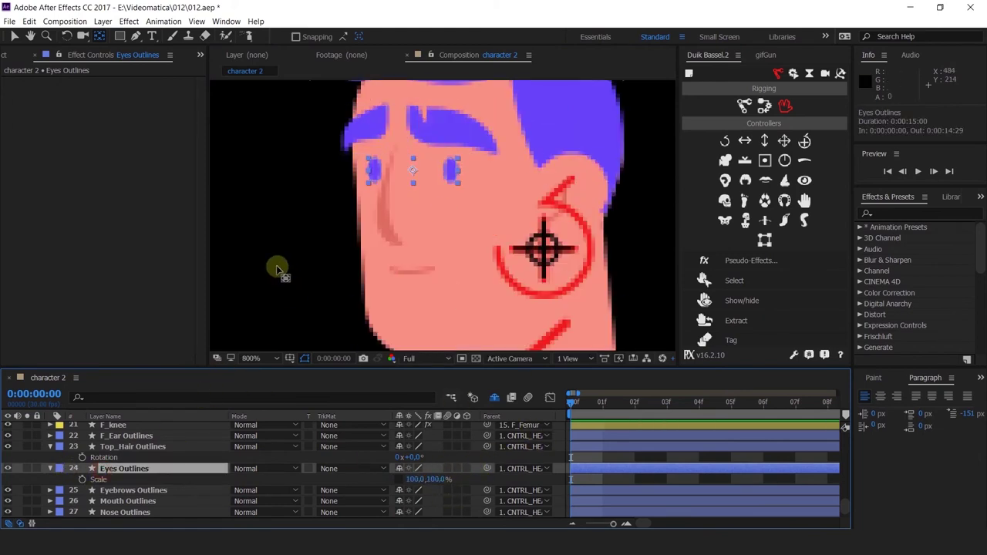
{"action": "scroll", "coordinate": [309, 262], "scroll_direction": "down", "scroll_amount": 2}
{"action": "scroll", "coordinate": [332, 259], "scroll_direction": "up", "scroll_amount": 1}
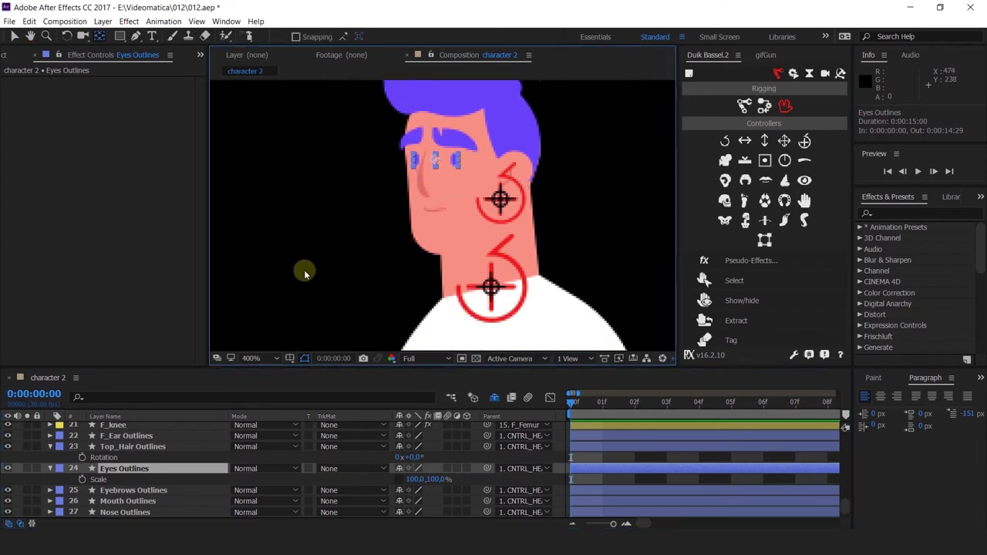
{"action": "scroll", "coordinate": [335, 266], "scroll_direction": "down", "scroll_amount": 2}
{"action": "left_click_drag", "start_coordinate": [341, 270], "coordinate": [425, 251]}
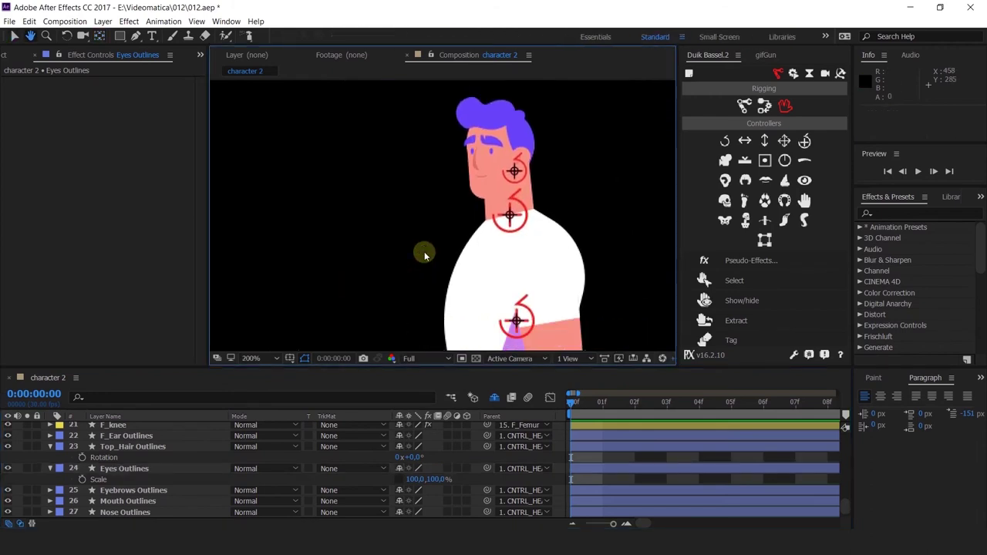
- Enable Scale keyframing on the Eyes Outlines layer with a first keyframe at frame 0
{"action": "left_click", "coordinate": [753, 110]}
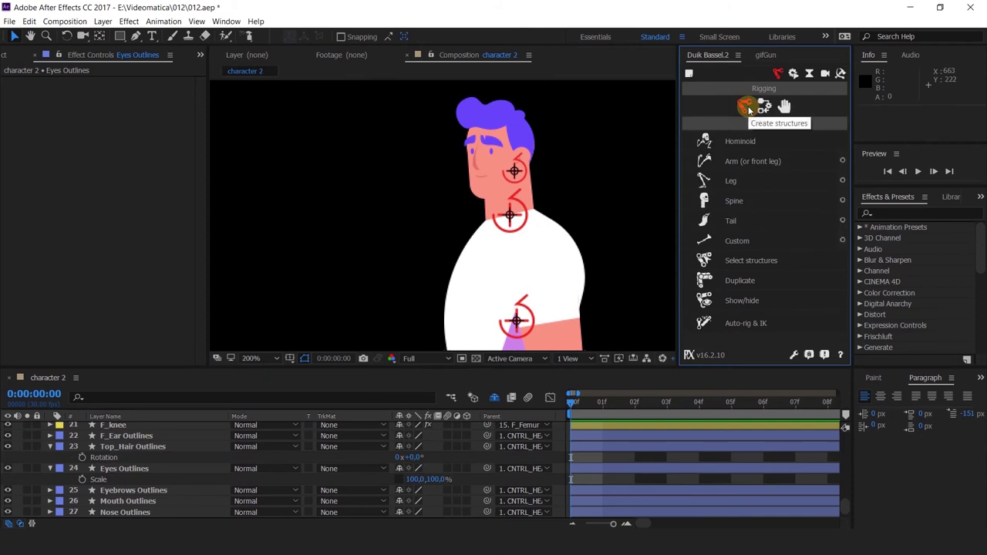
{"action": "left_click", "coordinate": [123, 470]}
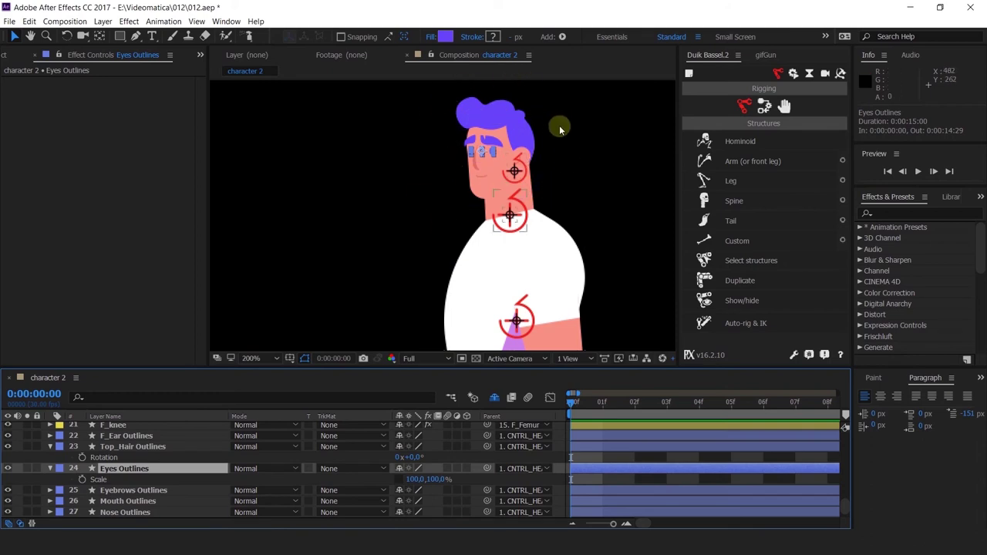
{"action": "left_click", "coordinate": [83, 480]}
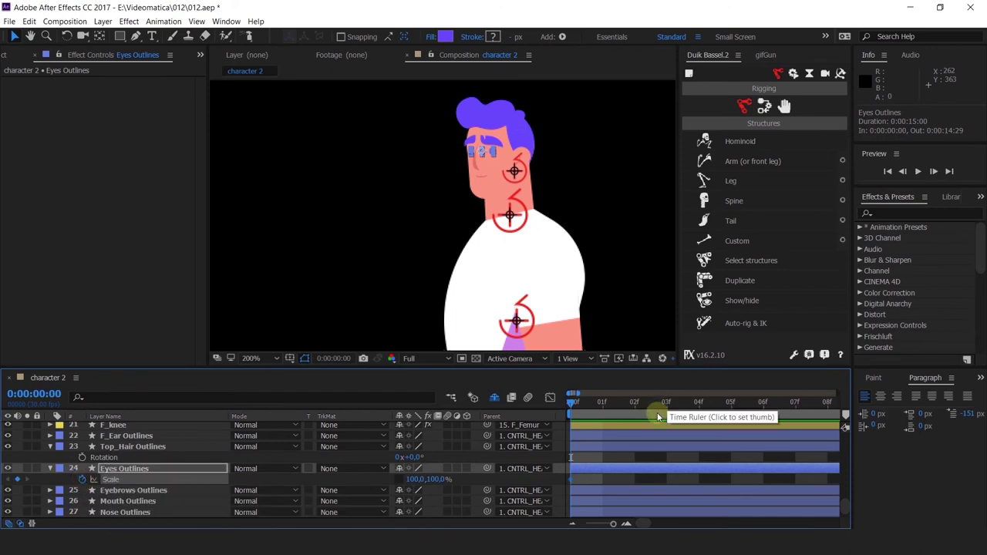
- Try widening the eyes horizontally at frame 1, and undo the scale change
{"action": "scroll", "coordinate": [503, 133], "scroll_direction": "up", "scroll_amount": 2}
{"action": "left_click_drag", "start_coordinate": [557, 151], "coordinate": [500, 196]}
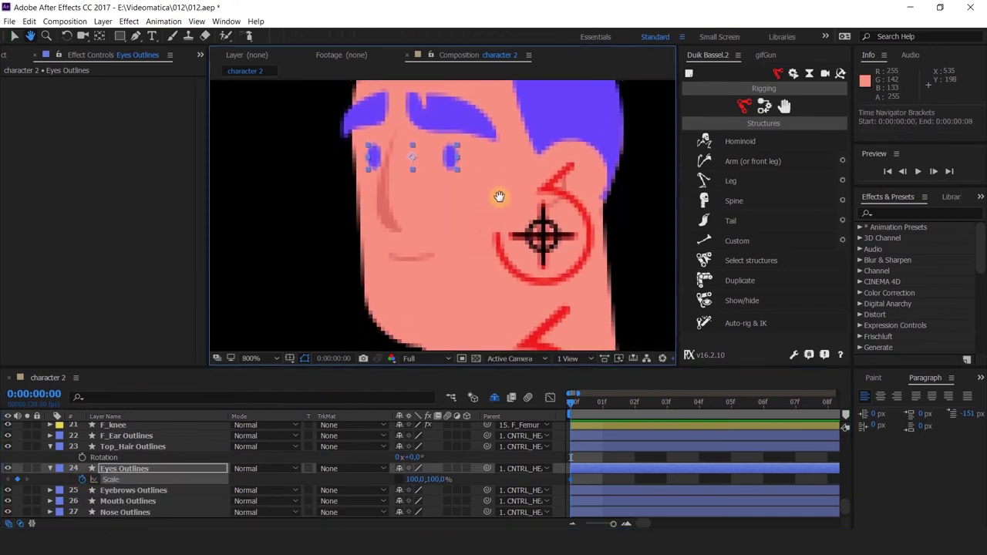
{"action": "left_click", "coordinate": [589, 407]}
{"action": "left_click_drag", "start_coordinate": [602, 414], "coordinate": [572, 414]}
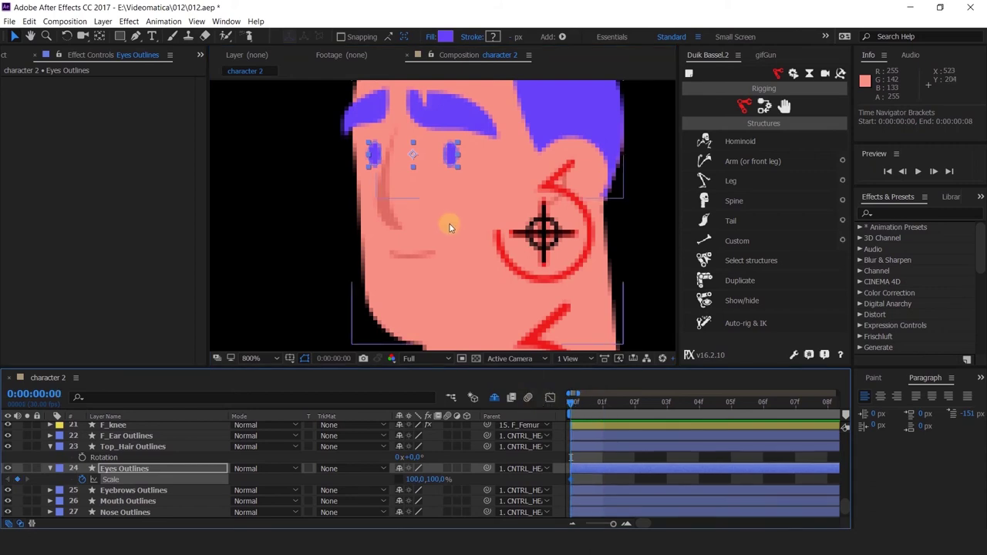
{"action": "scroll", "coordinate": [450, 221], "scroll_direction": "down", "scroll_amount": 2}
{"action": "key", "text": "v"}
{"action": "left_click", "coordinate": [603, 404]}
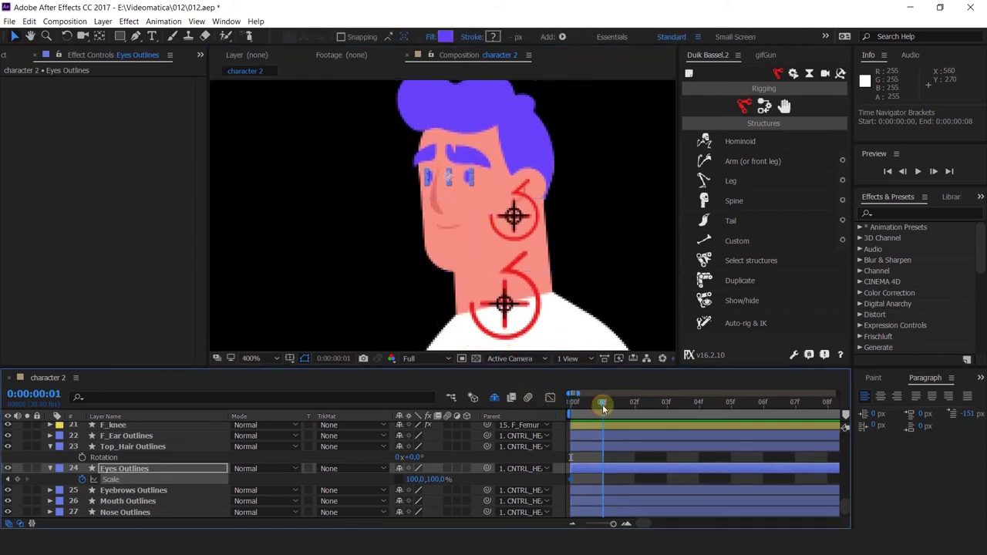
{"action": "left_click_drag", "start_coordinate": [416, 479], "coordinate": [425, 479]}
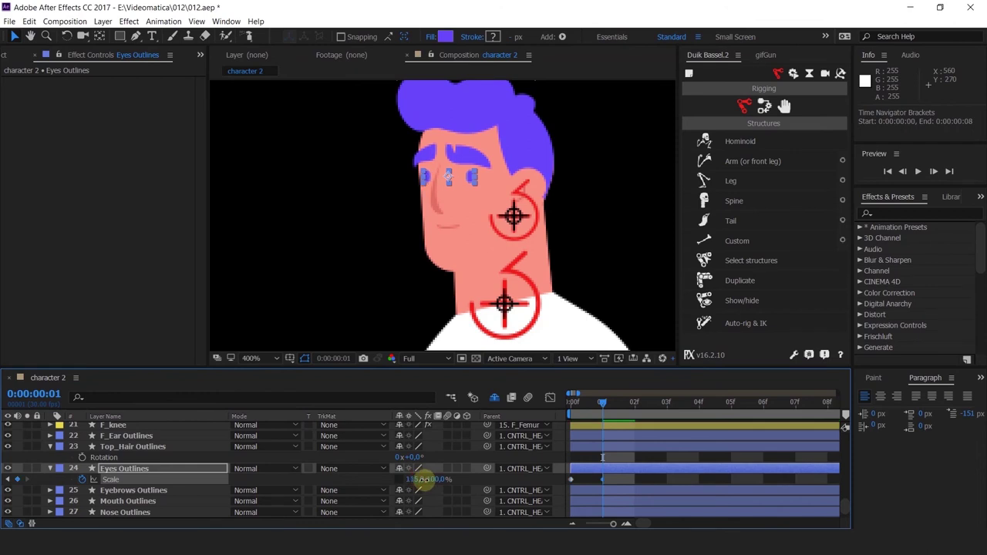
{"action": "key", "text": "ctrl+z"}
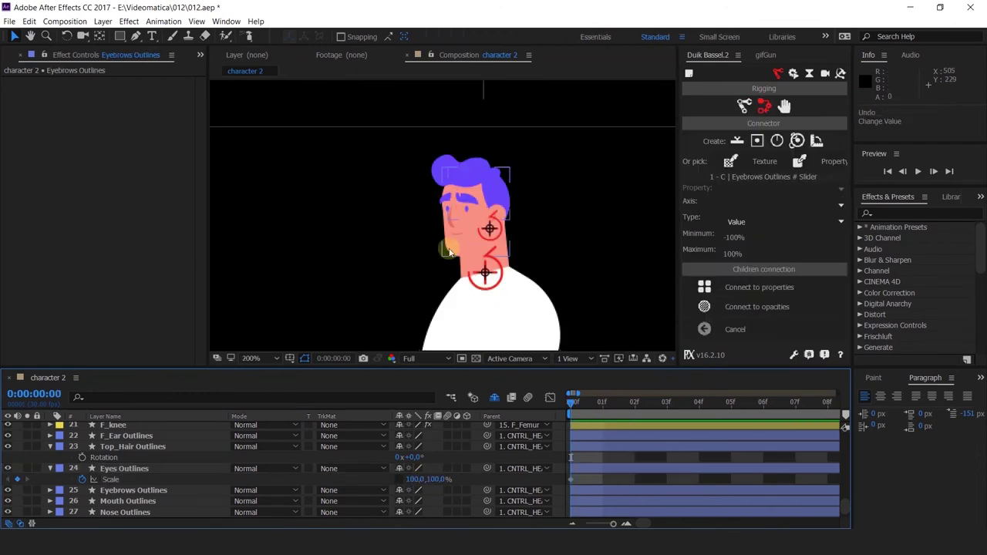
- Add a 100% Scale keyframe to the Eyes Outlines layer at frame 1
{"action": "scroll", "coordinate": [547, 227], "scroll_direction": "up", "scroll_amount": 1}
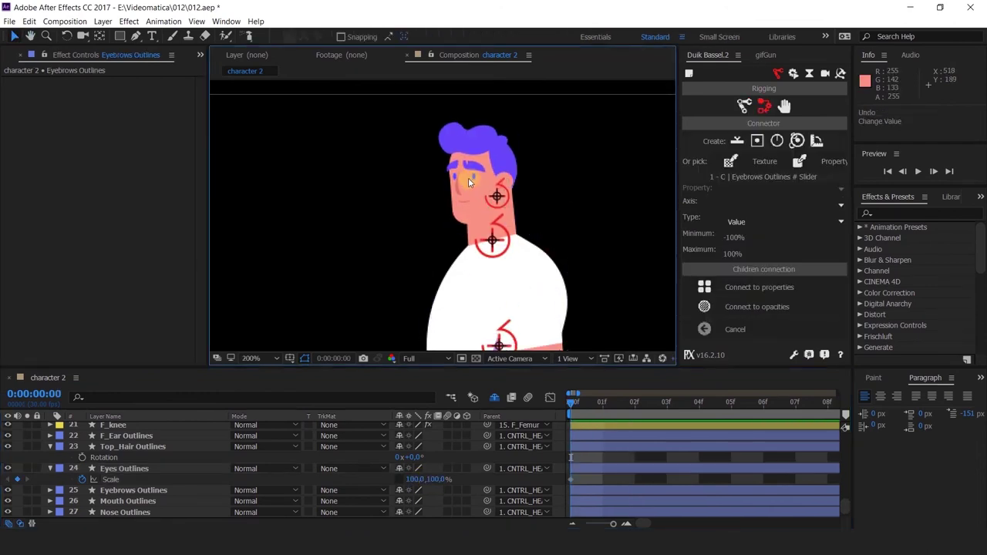
{"action": "scroll", "coordinate": [468, 178], "scroll_direction": "up", "scroll_amount": 1}
{"action": "mouse_move", "coordinate": [598, 409]}
{"action": "left_mouse_down"}
{"action": "mouse_move", "coordinate": [635, 422]}
{"action": "mouse_move", "coordinate": [607, 423]}
{"action": "left_mouse_up"}
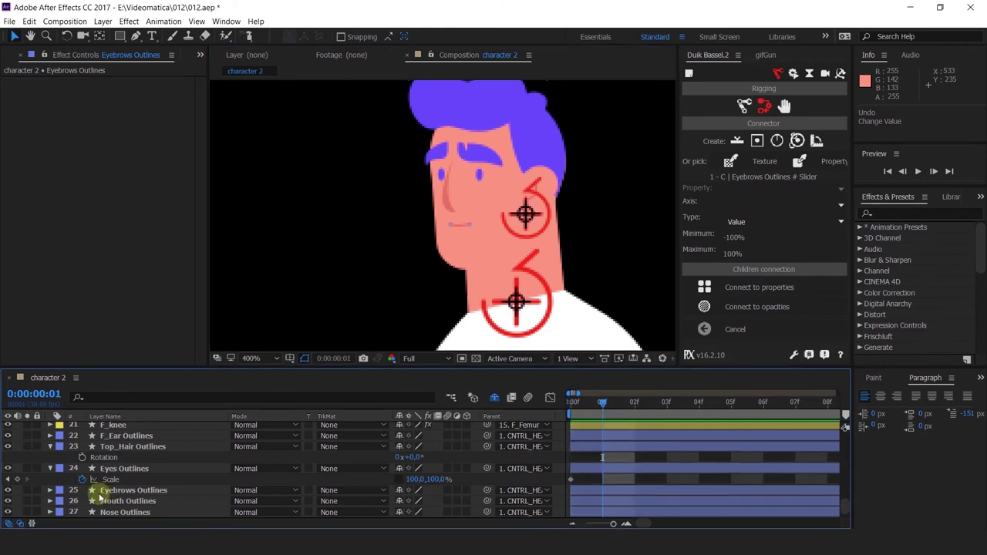
{"action": "left_click", "coordinate": [17, 479]}
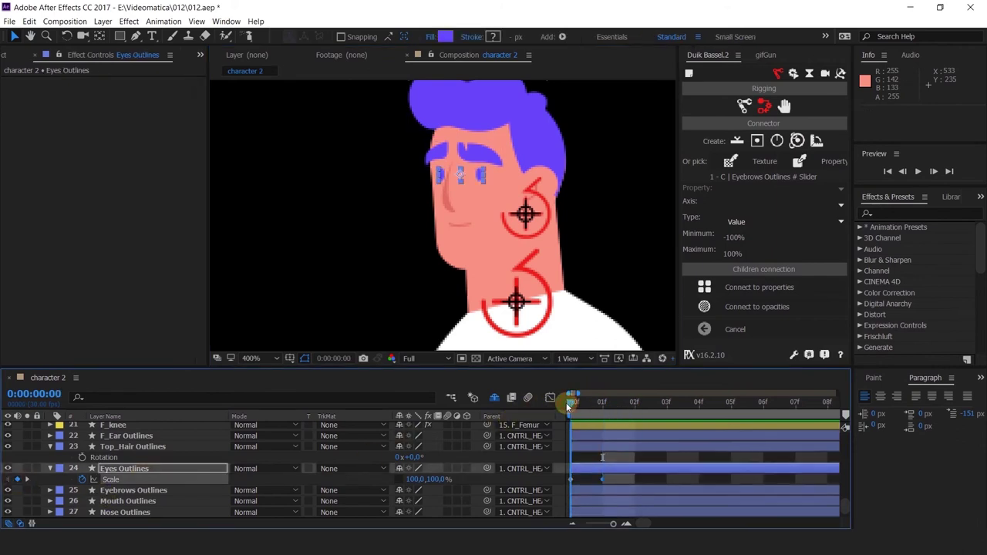
- Flatten the Eyes Outlines layer at frame 2 by reducing only its vertical scale to about 12%
{"action": "left_click", "coordinate": [591, 408]}
{"action": "left_click", "coordinate": [622, 499]}
{"action": "left_click", "coordinate": [532, 470]}
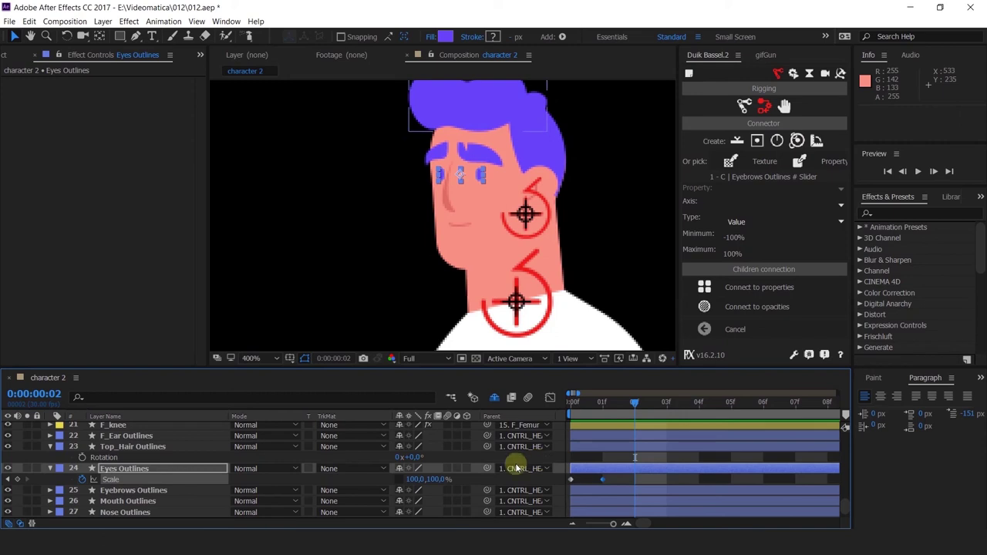
{"action": "left_click", "coordinate": [242, 201]}
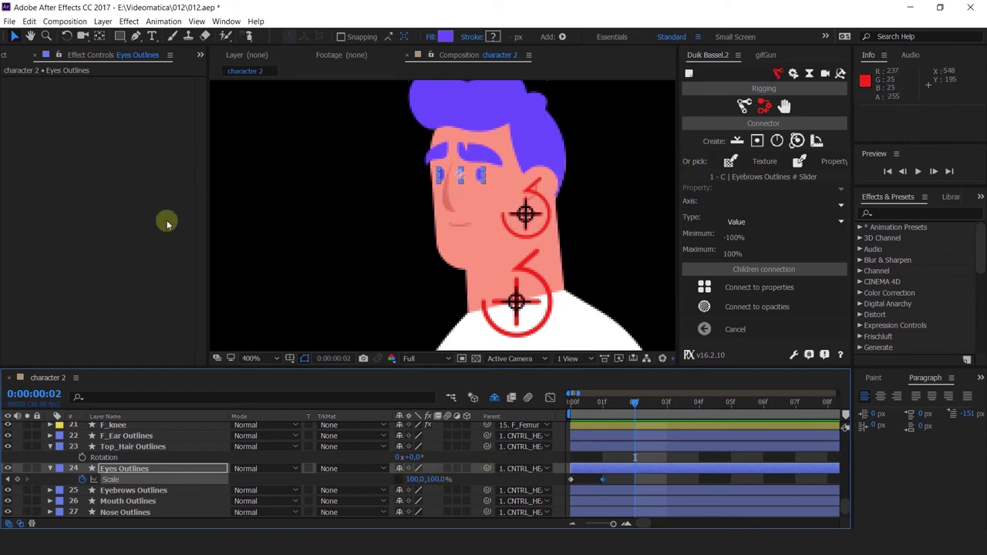
{"action": "left_click_drag", "start_coordinate": [415, 479], "coordinate": [386, 478]}
{"action": "key", "text": "ctrl+z"}
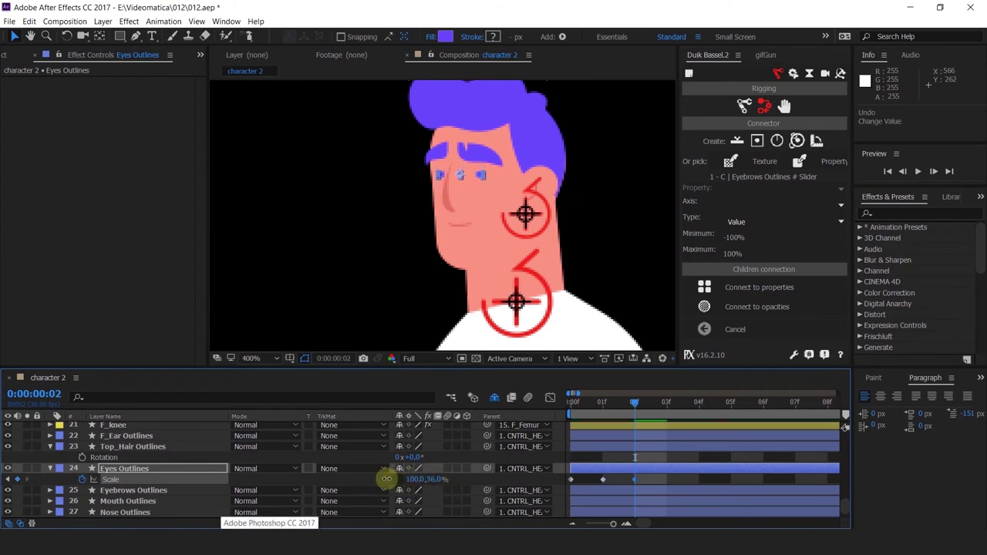
{"action": "scroll", "coordinate": [489, 165], "scroll_direction": "up", "scroll_amount": 2}
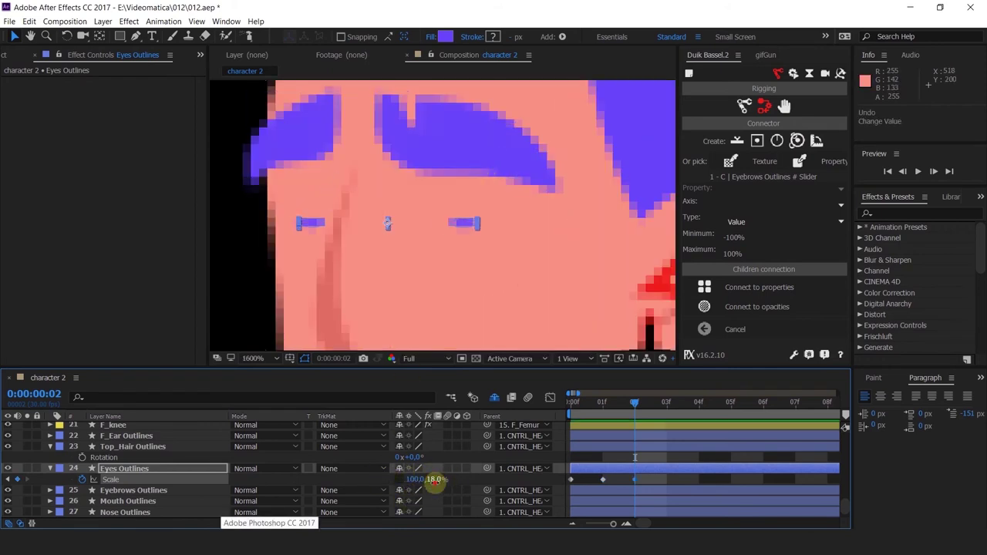
{"action": "left_click_drag", "start_coordinate": [437, 480], "coordinate": [421, 480]}
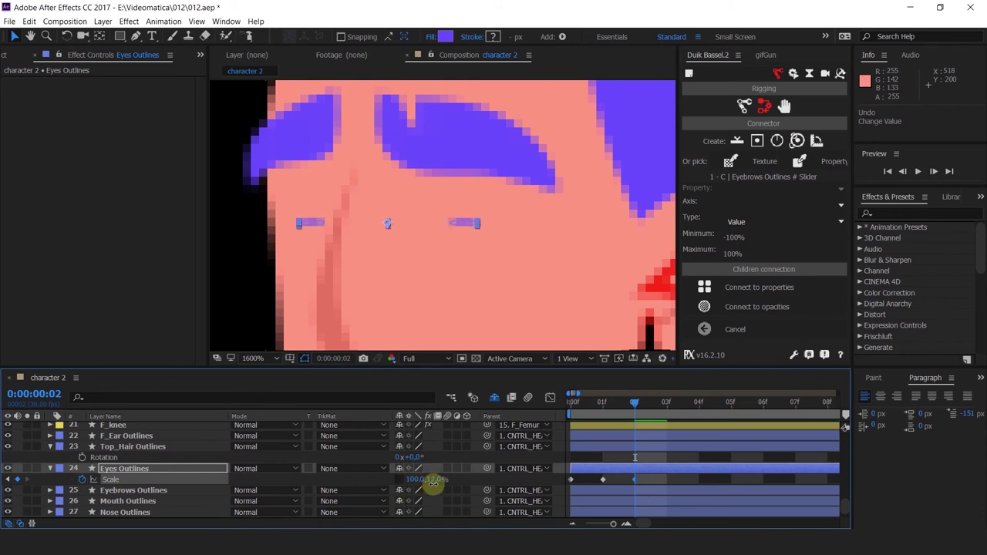
- Enable Path keyframing for Group 1 of the Eyes Outlines layer at frame 2
{"action": "left_click", "coordinate": [49, 468]}
{"action": "left_click", "coordinate": [49, 468]}
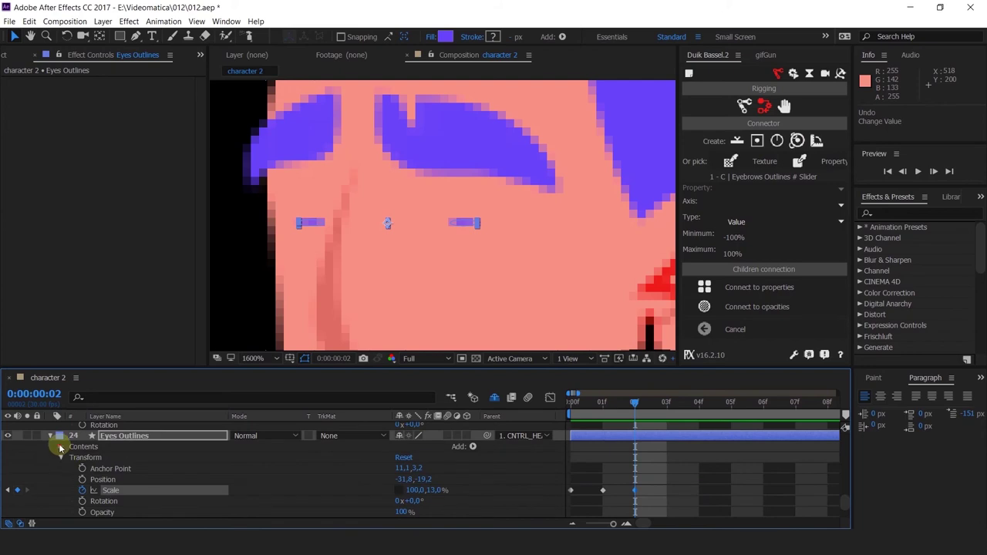
{"action": "left_click", "coordinate": [62, 447]}
{"action": "left_click", "coordinate": [74, 461]}
{"action": "left_click", "coordinate": [98, 468]}
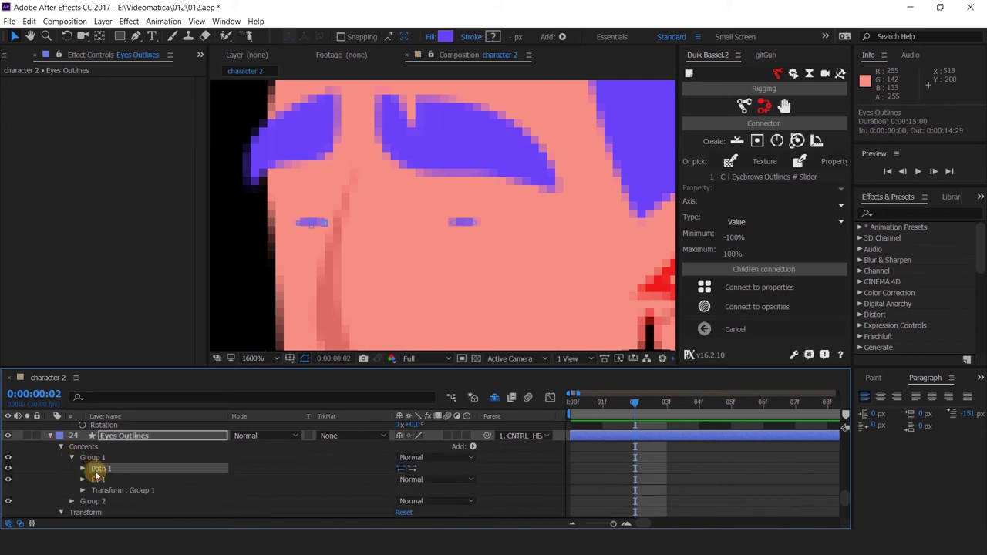
{"action": "left_click", "coordinate": [82, 469]}
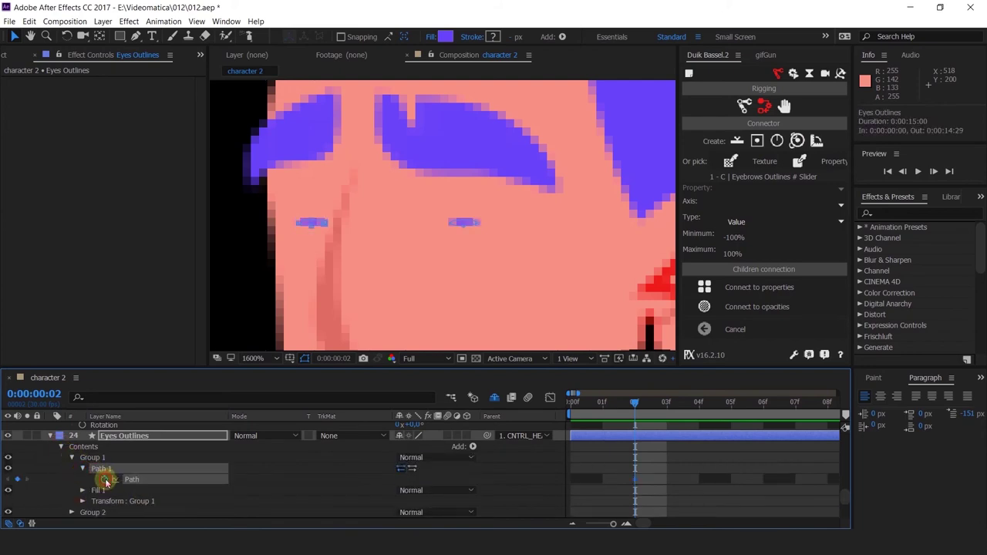
- Add a Path keyframe for Group 1 of Eyes Outlines at frame 0
{"action": "left_click", "coordinate": [574, 402]}
{"action": "left_click", "coordinate": [496, 399]}
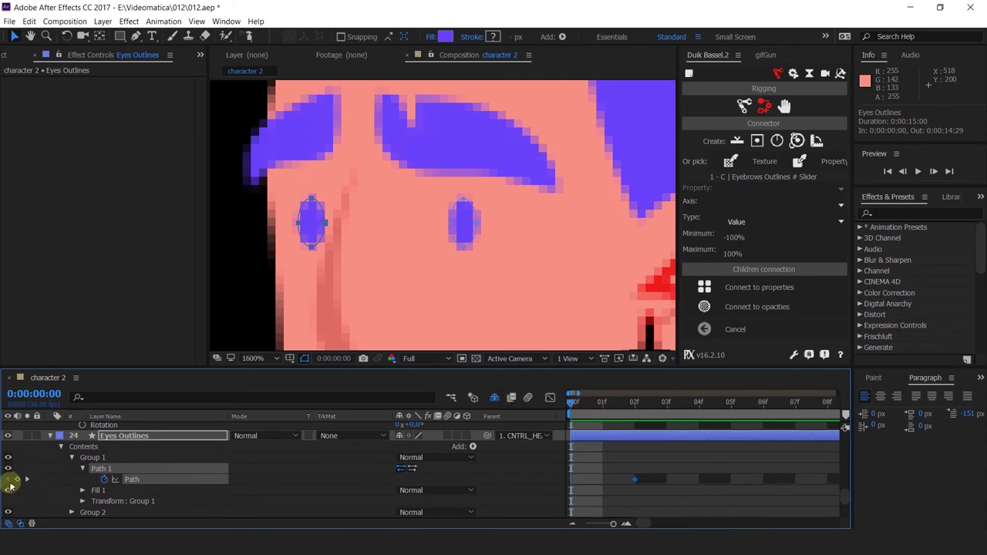
{"action": "left_click", "coordinate": [84, 440]}
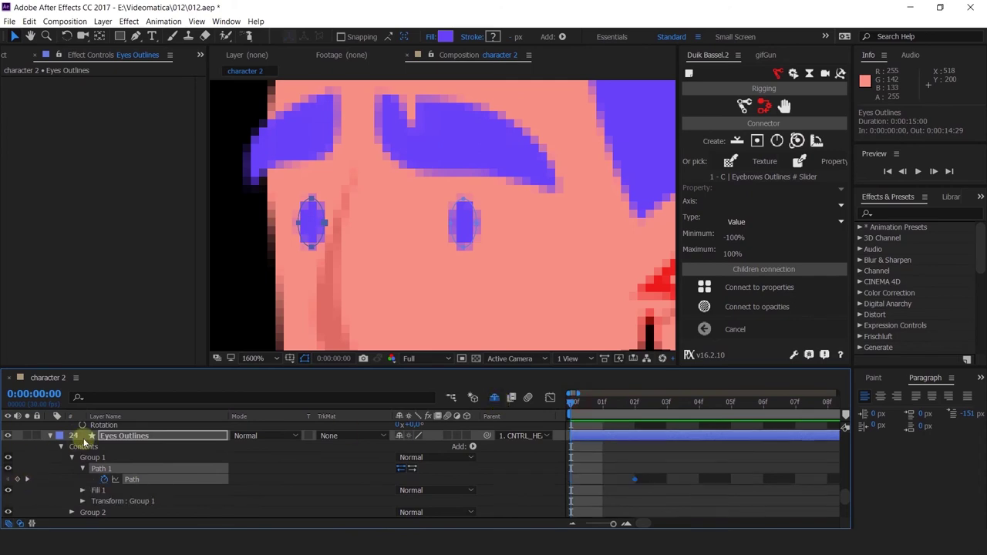
{"action": "left_click", "coordinate": [17, 479]}
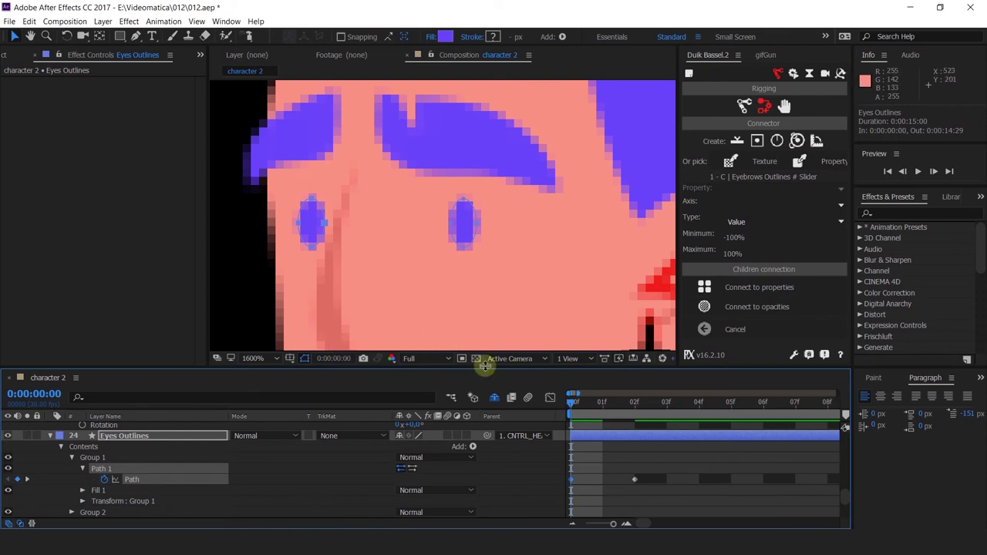
- Widen the Group 1 eye path horizontally to about 162% at frame 2, keeping its height unchanged
{"action": "left_click", "coordinate": [634, 402]}
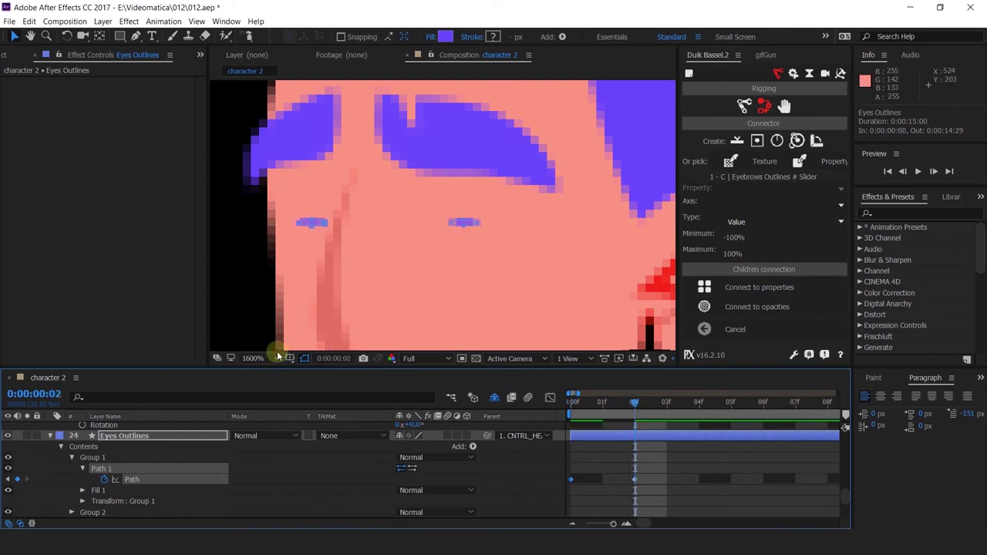
{"action": "left_click_drag", "start_coordinate": [286, 203], "coordinate": [332, 222]}
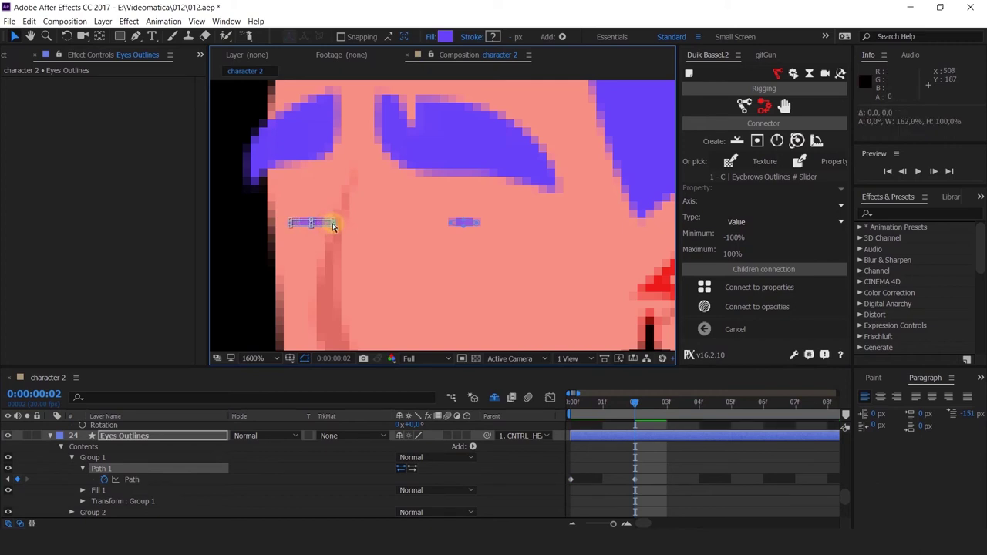
{"action": "left_click", "coordinate": [502, 474]}
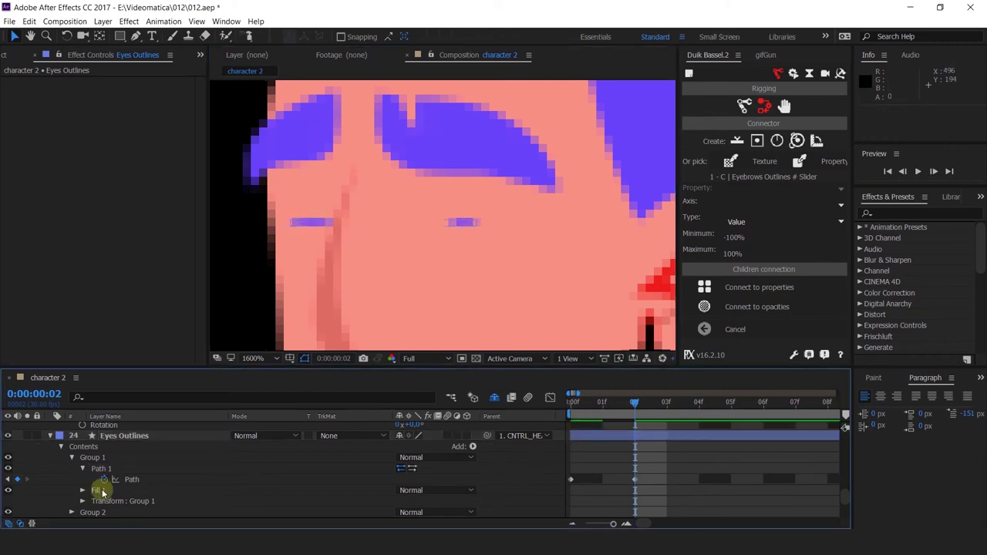
- Enable Path keyframing for Group 2 of Eyes Outlines at frame 2, and add a matching Path keyframe at frame 0
{"action": "scroll", "coordinate": [102, 494], "scroll_direction": "down", "scroll_amount": 1}
{"action": "left_click", "coordinate": [68, 484]}
{"action": "left_click", "coordinate": [72, 480]}
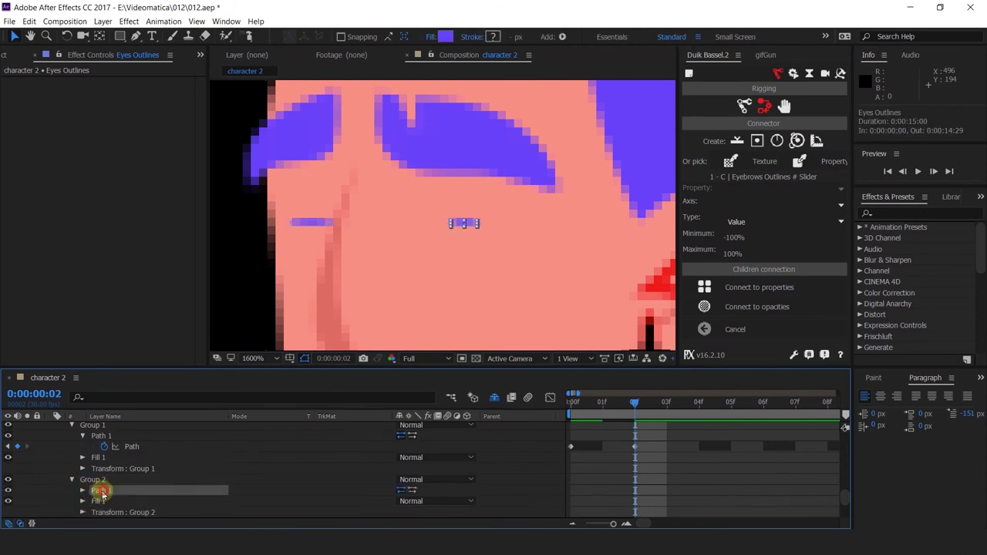
{"action": "left_click", "coordinate": [83, 490]}
{"action": "left_click", "coordinate": [104, 501]}
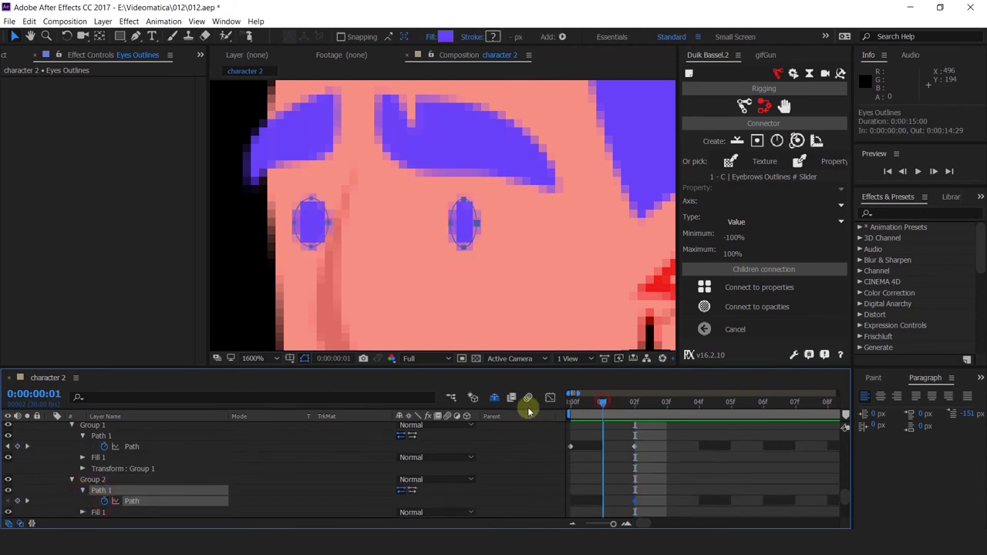
{"action": "key", "text": "Home"}
{"action": "left_click", "coordinate": [26, 502]}
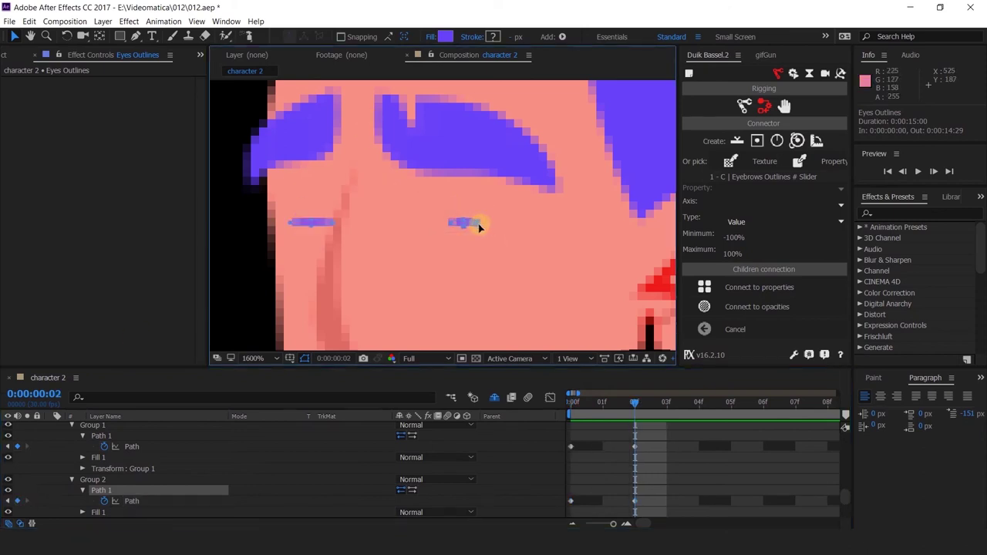
- Widen the Group 2 eye path horizontally to about 177% at frame 2, and scrub through the blink to check it
{"action": "left_click_drag", "start_coordinate": [476, 223], "coordinate": [488, 228]}
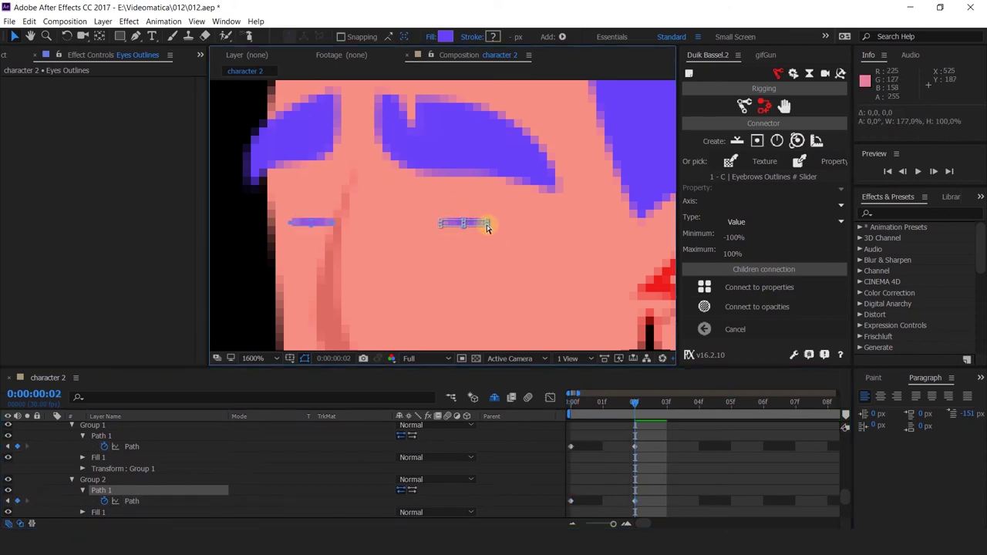
{"action": "left_click", "coordinate": [519, 447]}
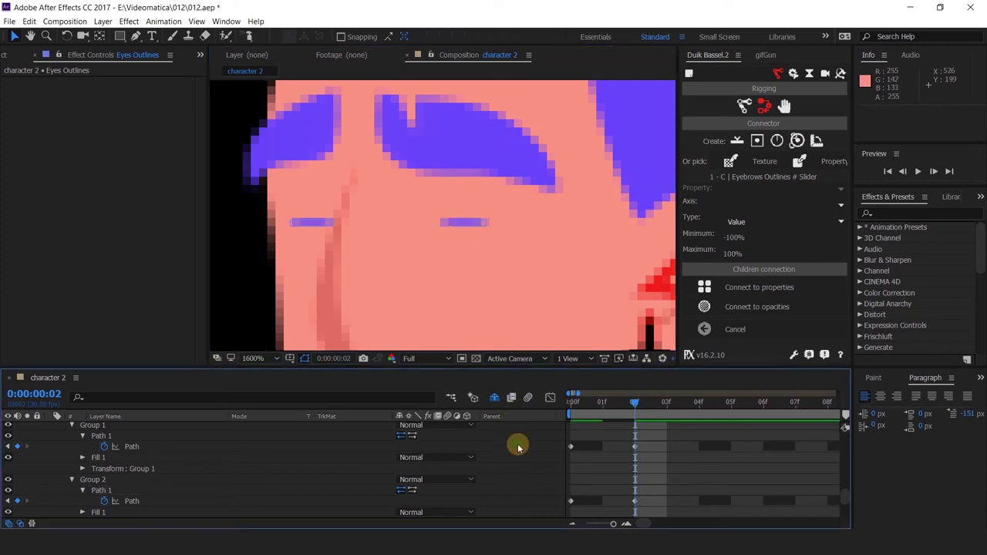
{"action": "mouse_move", "coordinate": [595, 404]}
{"action": "left_mouse_down"}
{"action": "mouse_move", "coordinate": [556, 399]}
{"action": "mouse_move", "coordinate": [647, 418]}
{"action": "mouse_move", "coordinate": [564, 434]}
{"action": "mouse_move", "coordinate": [625, 434]}
{"action": "left_mouse_up"}
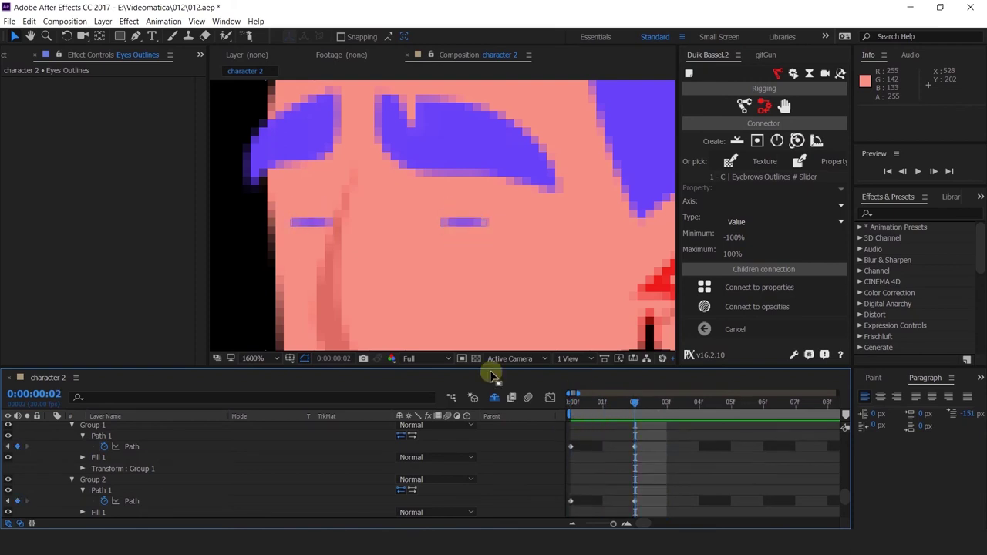
- Stretch the closed Group 2 eye path further at frame 2, to about 145% of its width
{"action": "left_click", "coordinate": [132, 502]}
{"action": "mouse_move", "coordinate": [418, 205]}
{"action": "left_mouse_down"}
{"action": "mouse_move", "coordinate": [502, 229]}
{"action": "mouse_move", "coordinate": [488, 224]}
{"action": "mouse_move", "coordinate": [499, 221]}
{"action": "left_mouse_up"}
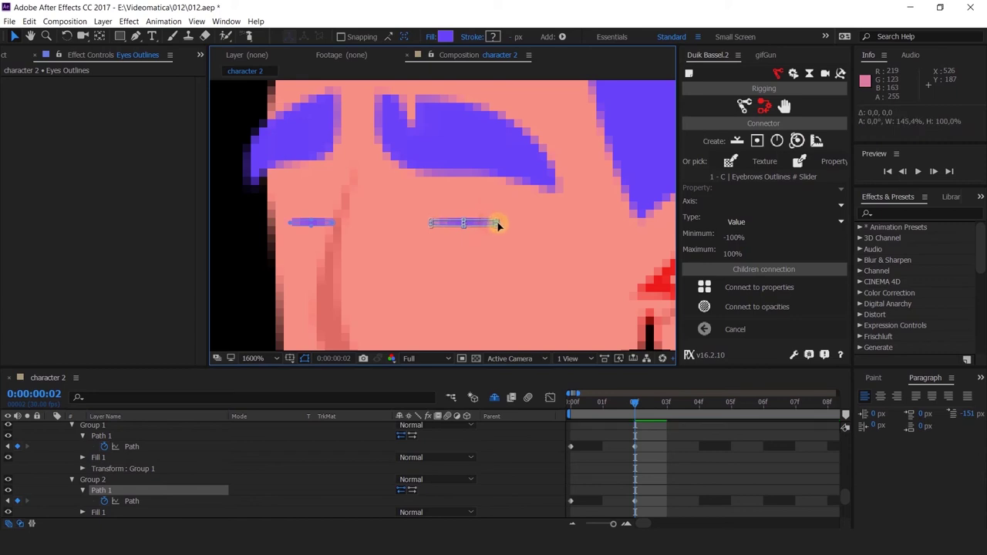
{"action": "left_click", "coordinate": [540, 430]}
- Stretch the closed Group 1 eye path further at frame 2, to about 148% of its width
{"action": "left_click", "coordinate": [305, 222]}
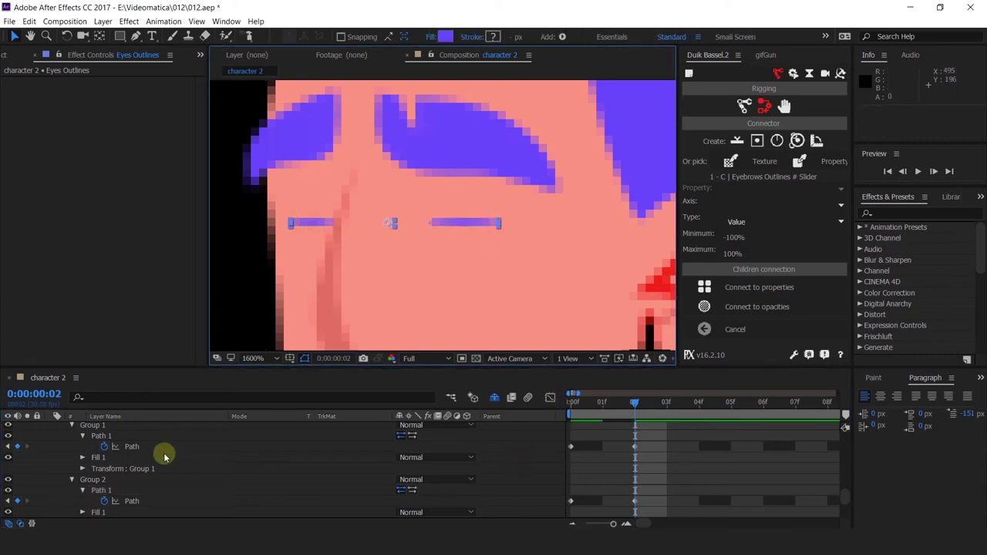
{"action": "left_click", "coordinate": [131, 447]}
{"action": "left_click", "coordinate": [334, 241]}
{"action": "left_click", "coordinate": [335, 222]}
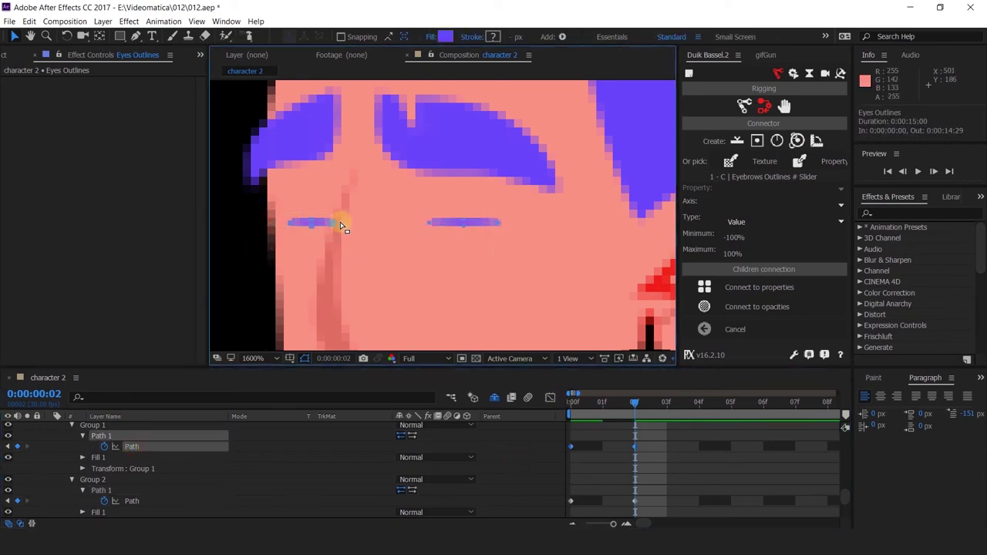
{"action": "left_click_drag", "start_coordinate": [332, 222], "coordinate": [341, 224]}
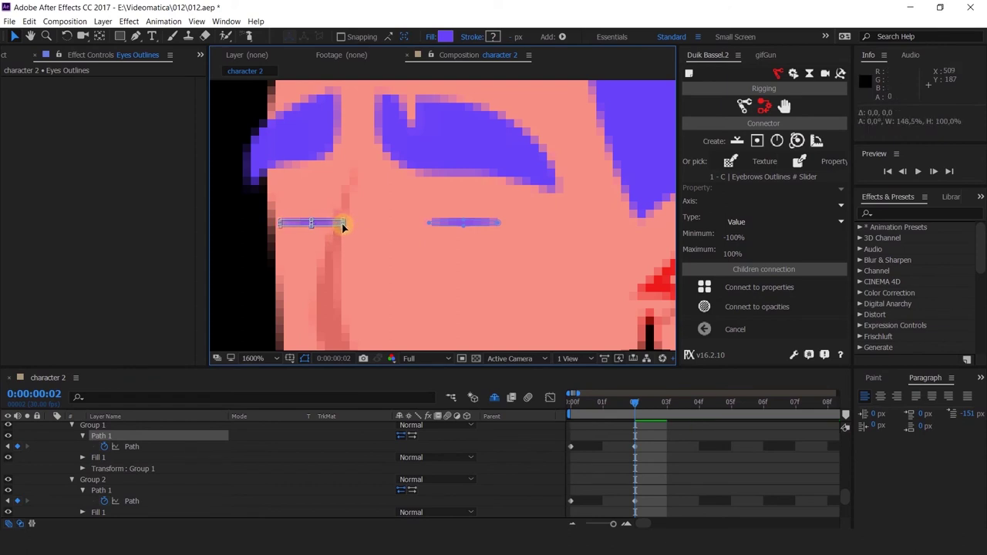
{"action": "left_click", "coordinate": [486, 469]}
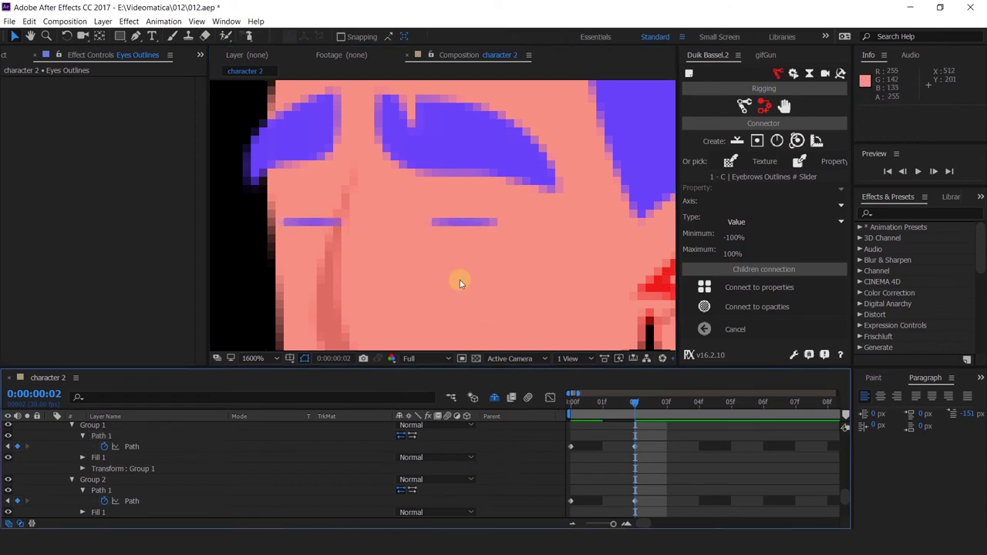
- Collapse the Eyes Outlines properties and move the Nose Outlines layer directly above Eyes Outlines
{"action": "left_click", "coordinate": [338, 305]}
{"action": "scroll", "coordinate": [147, 437], "scroll_direction": "up", "scroll_amount": 5}
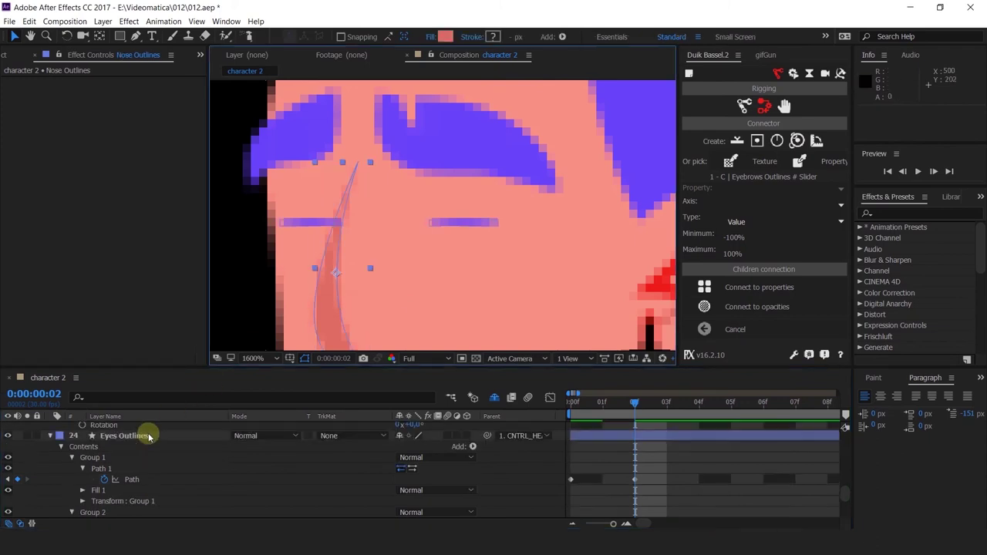
{"action": "scroll", "coordinate": [104, 462], "scroll_direction": "down", "scroll_amount": 2}
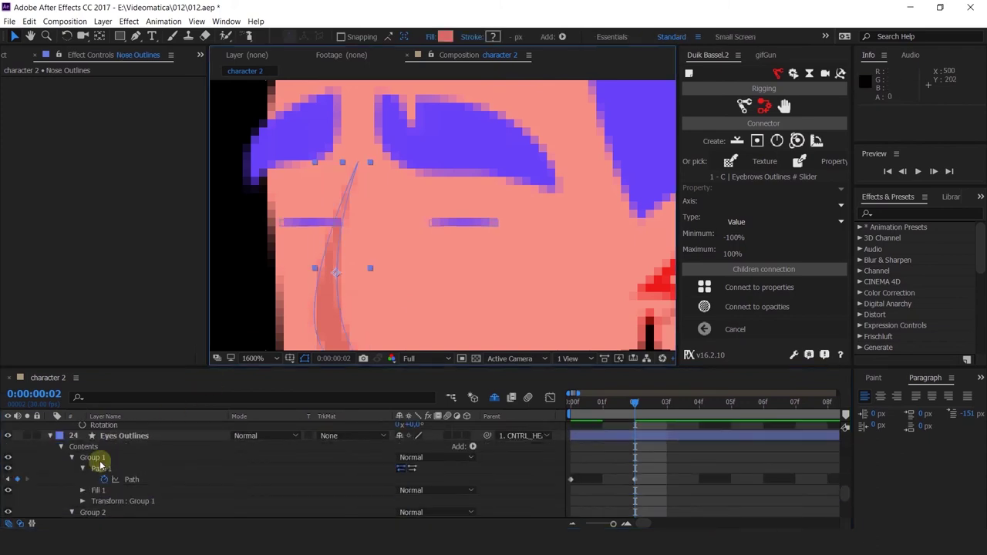
{"action": "scroll", "coordinate": [48, 455], "scroll_direction": "up", "scroll_amount": 1}
{"action": "left_click", "coordinate": [50, 447]}
{"action": "left_click", "coordinate": [50, 457]}
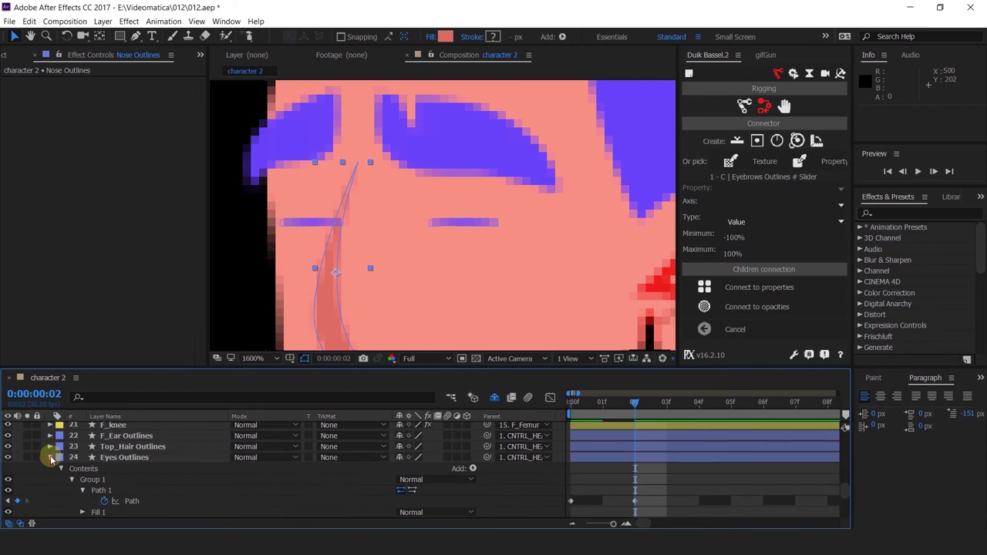
{"action": "left_click_drag", "start_coordinate": [121, 490], "coordinate": [138, 459]}
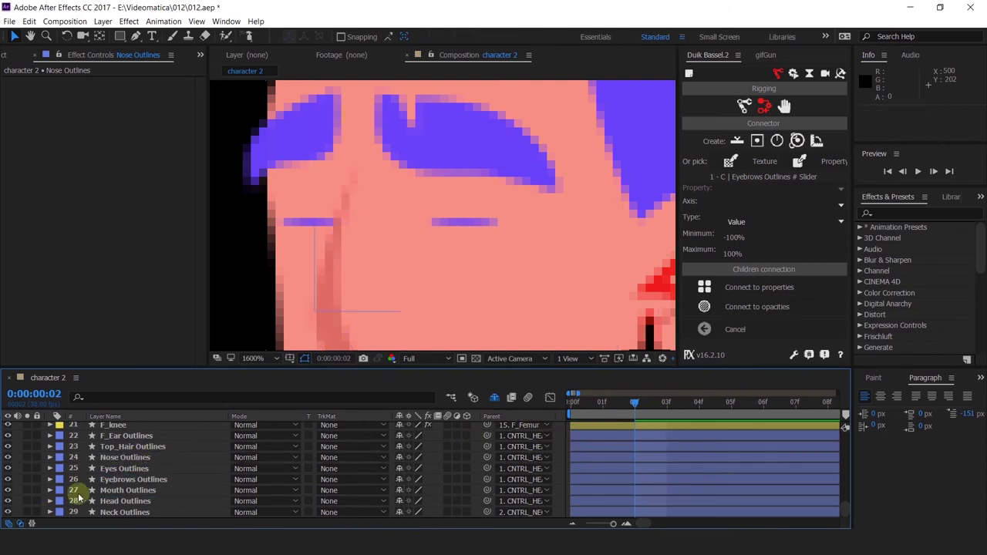
- Reveal the Eyes Outlines keyframes, delete the Scale keyframe at frame 1, and preview the blink before returning to frame 0
{"action": "left_click", "coordinate": [124, 477]}
{"action": "left_click", "coordinate": [121, 473]}
{"action": "key", "text": "u"}
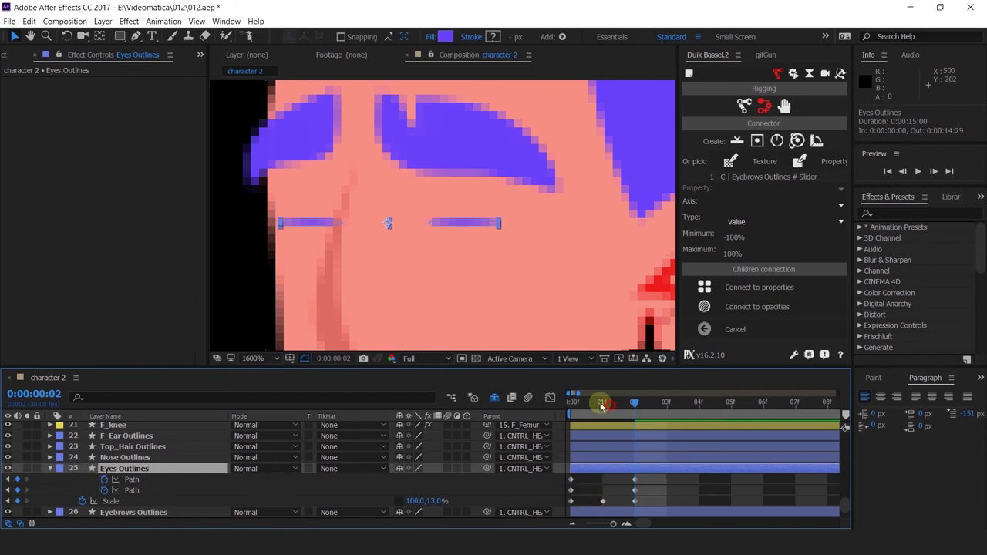
{"action": "left_click_drag", "start_coordinate": [603, 403], "coordinate": [571, 401]}
{"action": "scroll", "coordinate": [474, 254], "scroll_direction": "down", "scroll_amount": 1}
{"action": "left_click_drag", "start_coordinate": [474, 254], "coordinate": [492, 214]}
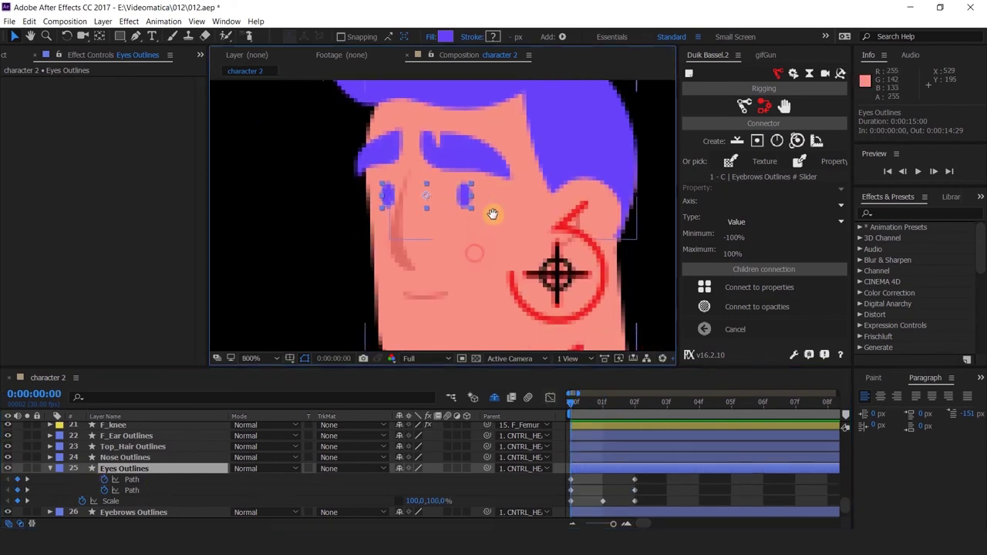
{"action": "scroll", "coordinate": [427, 191], "scroll_direction": "up", "scroll_amount": 1}
{"action": "left_click", "coordinate": [609, 491]}
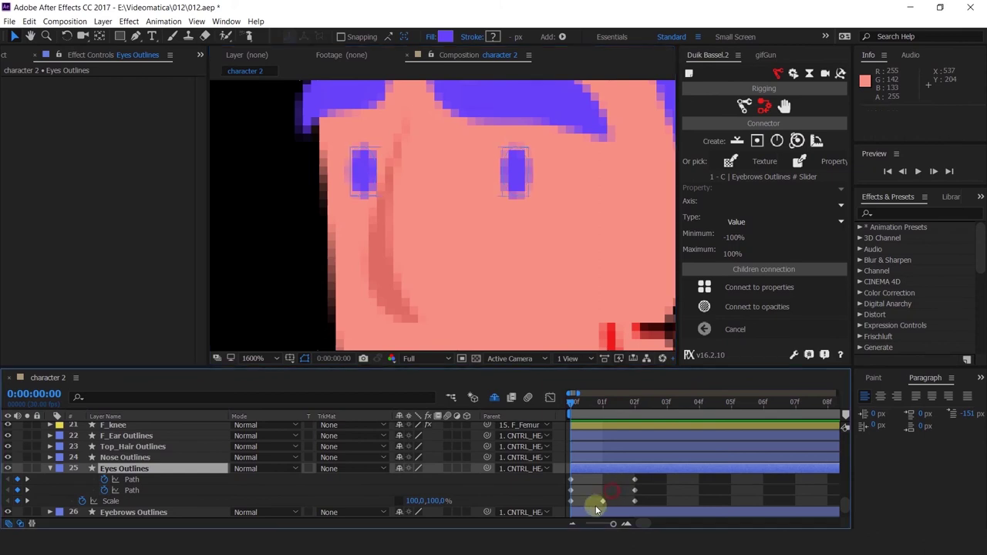
{"action": "left_click", "coordinate": [603, 503]}
{"action": "key", "text": "Delete"}
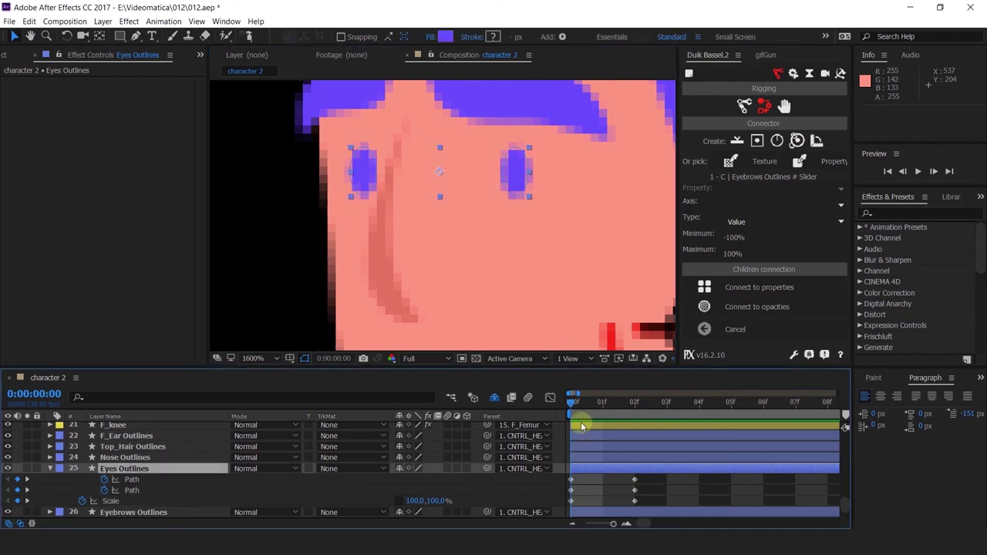
{"action": "left_click_drag", "start_coordinate": [581, 411], "coordinate": [698, 402]}
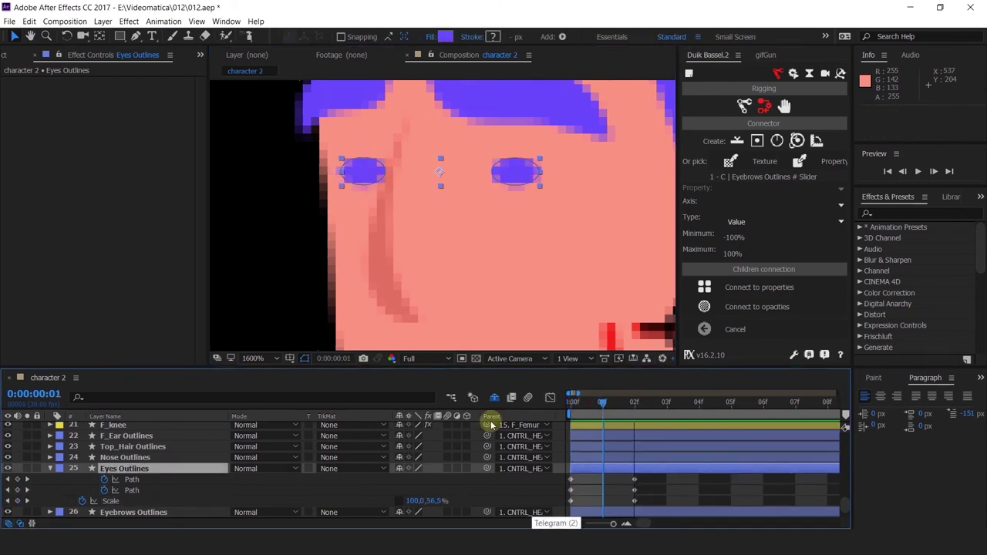
{"action": "key", "text": "Home"}
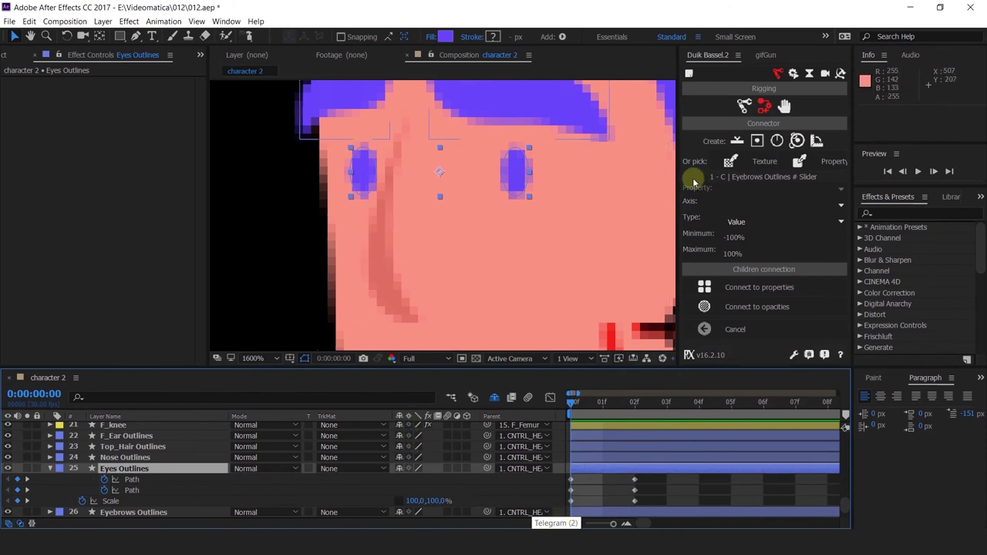
- Create a Duik connector slider controller for the Eyes Outlines layer and place it in front of the face, clear of the head
{"action": "left_click", "coordinate": [745, 110]}
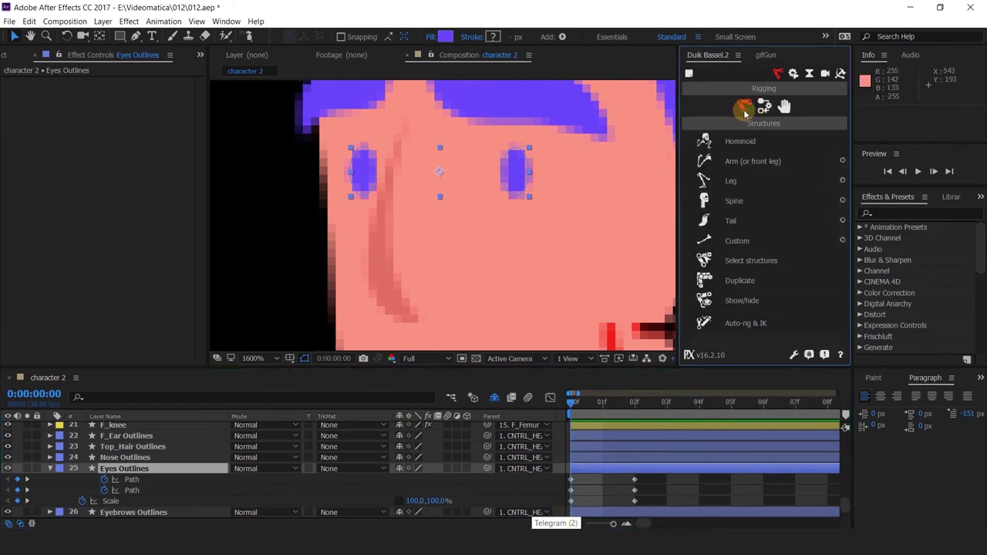
{"action": "left_click", "coordinate": [766, 105]}
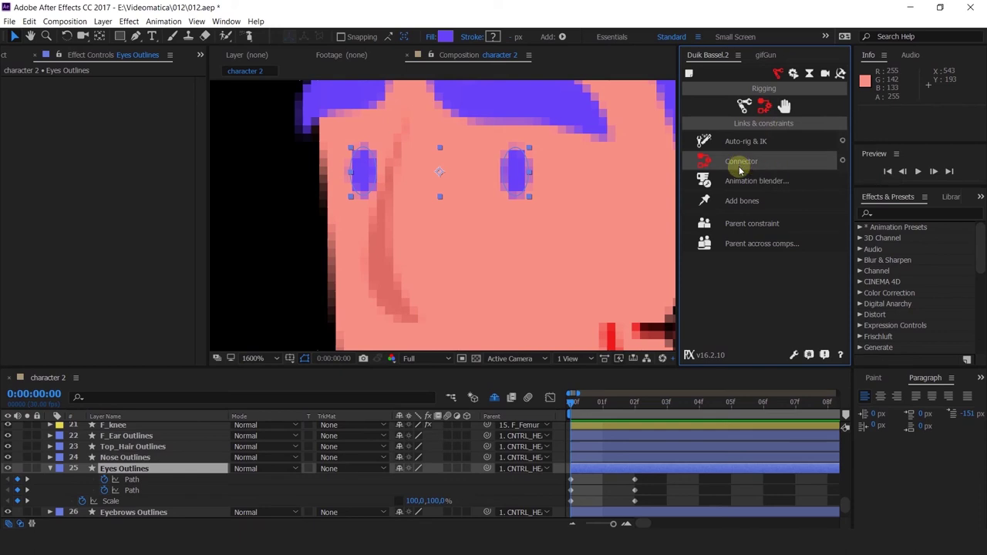
{"action": "left_click", "coordinate": [844, 160]}
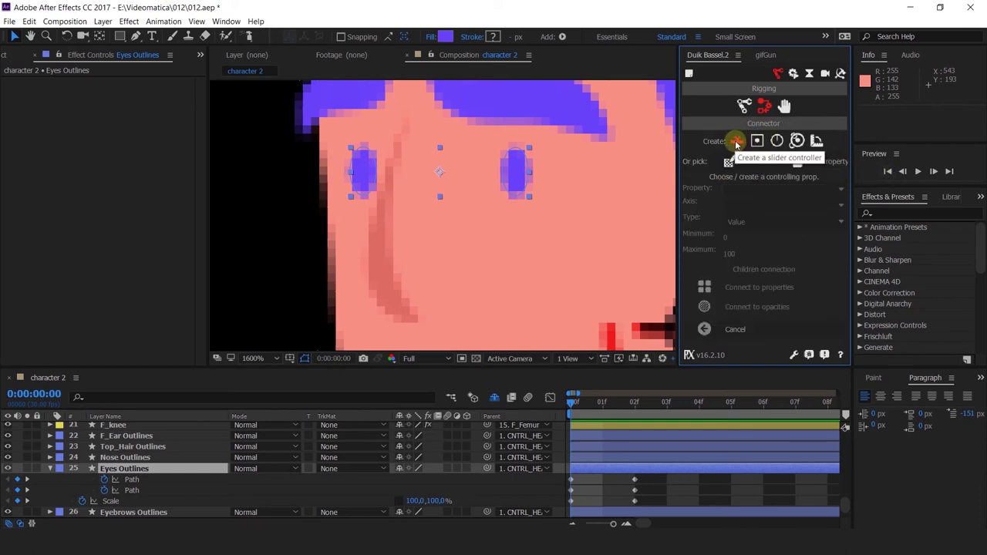
{"action": "left_click", "coordinate": [737, 142]}
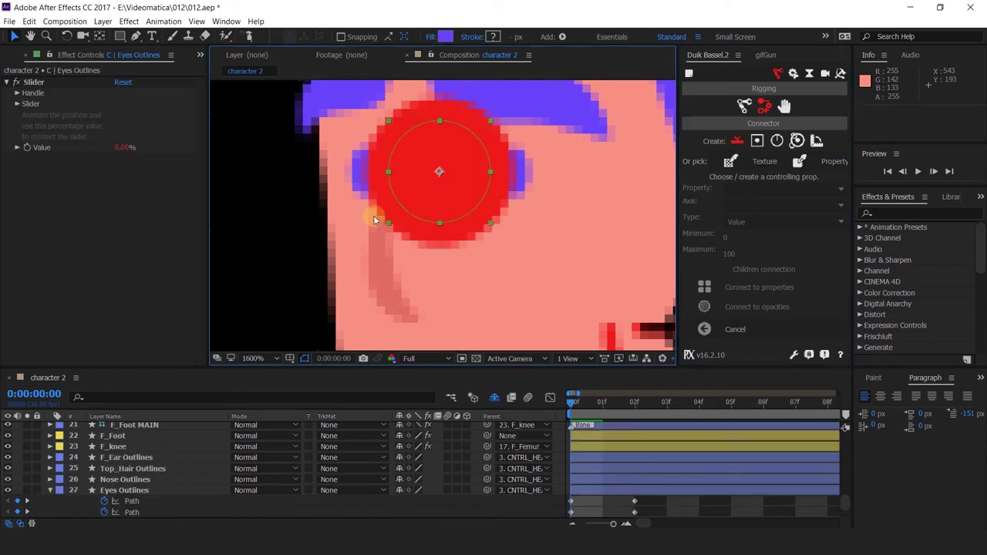
{"action": "left_click_drag", "start_coordinate": [409, 216], "coordinate": [307, 211]}
{"action": "left_click", "coordinate": [290, 264]}
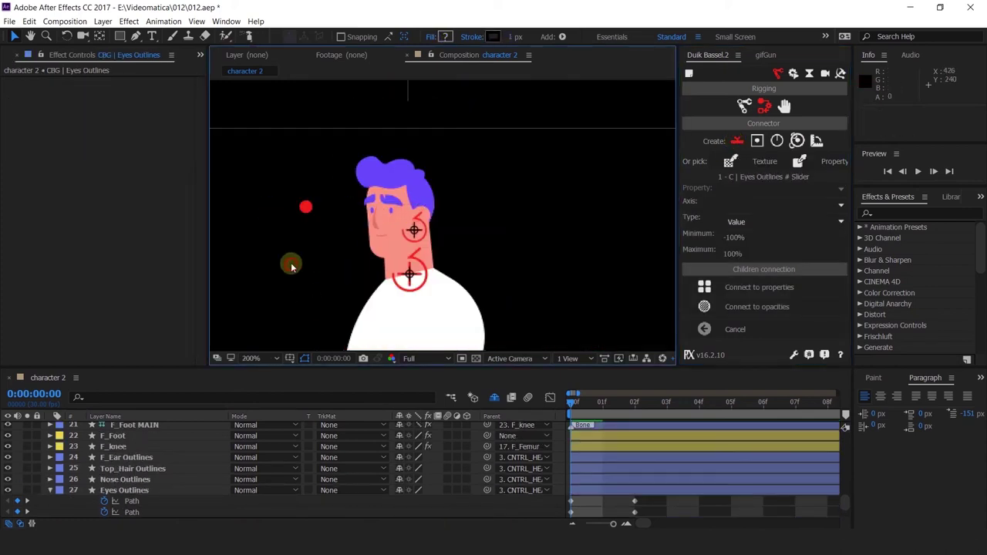
- Select the eye slider's handle and set the slider track's colour to white (FFFFFF)
{"action": "left_click", "coordinate": [305, 207]}
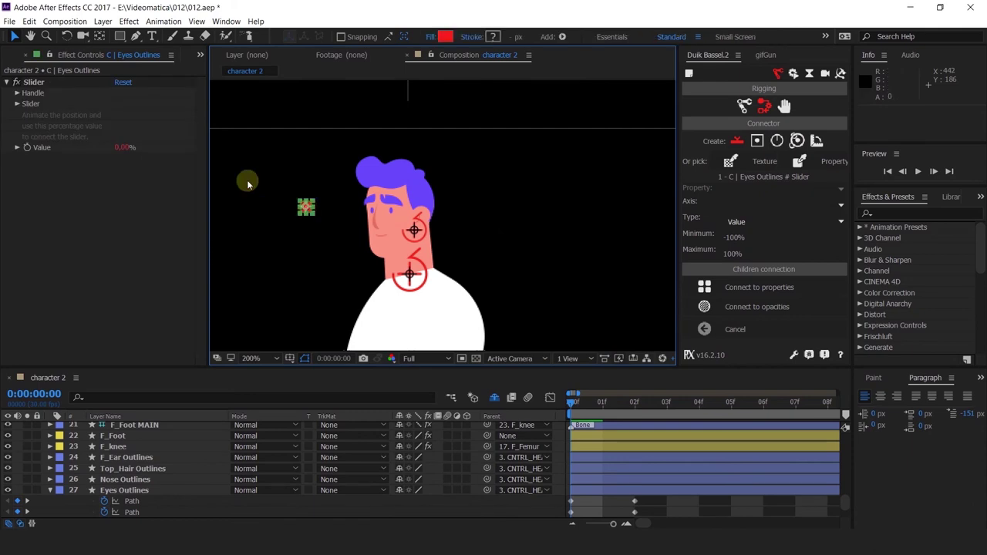
{"action": "left_click", "coordinate": [17, 92]}
{"action": "left_click", "coordinate": [17, 137]}
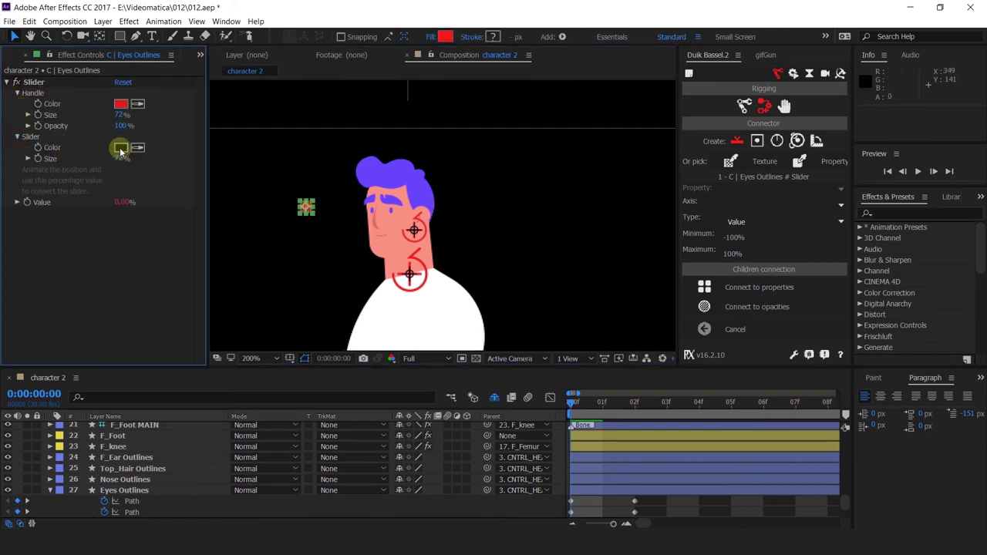
{"action": "left_click", "coordinate": [121, 147]}
{"action": "left_click", "coordinate": [592, 153]}
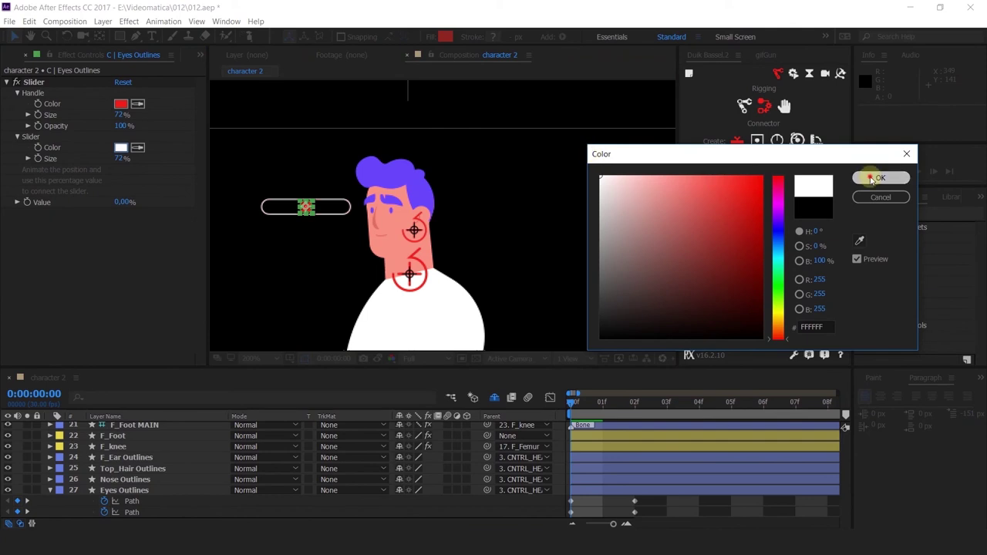
{"action": "left_click", "coordinate": [876, 177]}
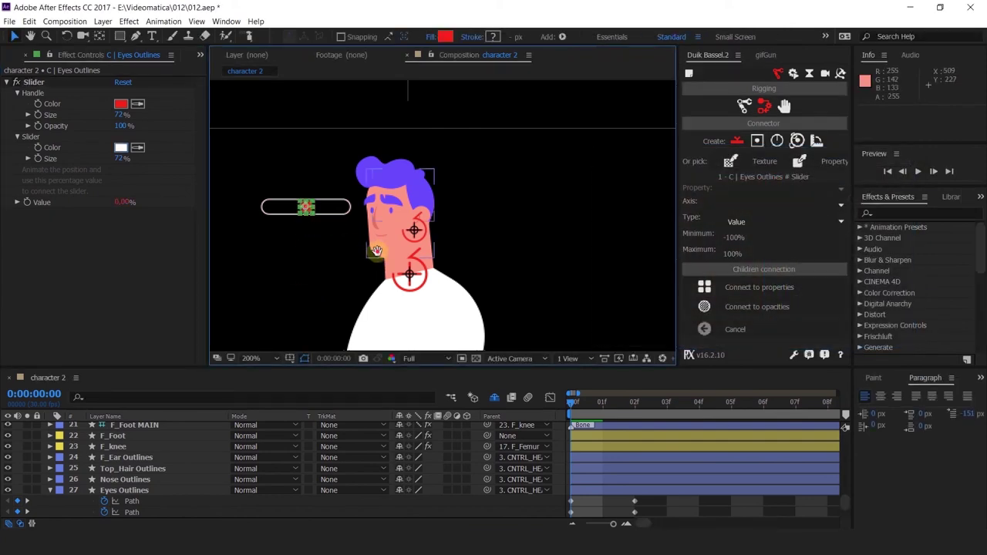
- Connect the keyframed Path and Scale properties of the Eyes Outlines layer to the eye slider
{"action": "left_click_drag", "start_coordinate": [369, 266], "coordinate": [426, 235]}
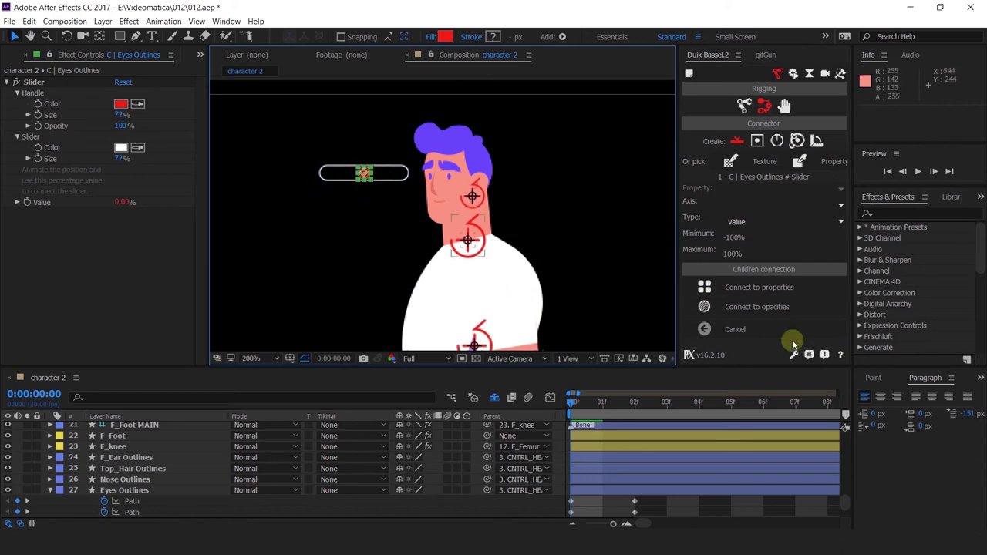
{"action": "key", "text": "comma"}
{"action": "key", "text": "period"}
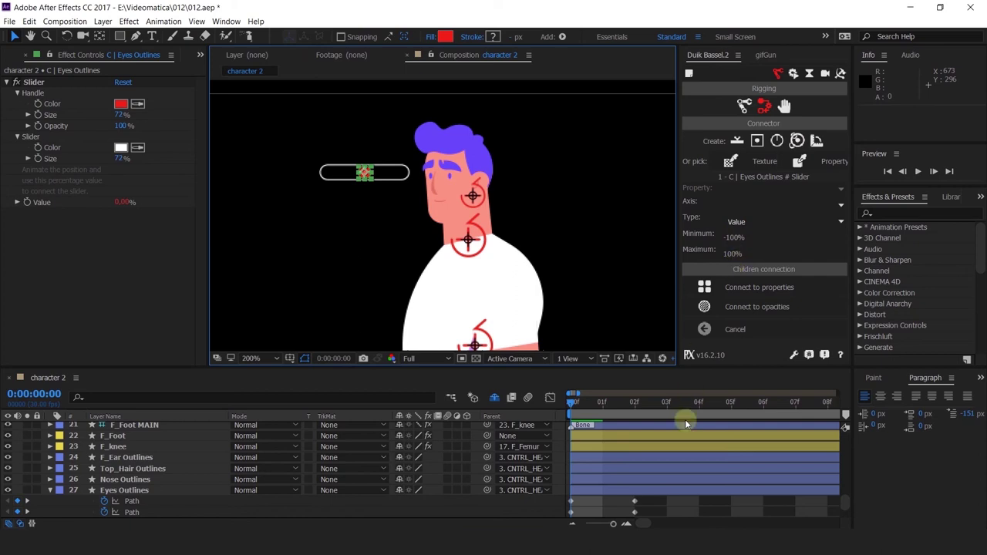
{"action": "scroll", "coordinate": [650, 494], "scroll_direction": "down", "scroll_amount": 1}
{"action": "key", "text": "shift+s"}
{"action": "left_click_drag", "start_coordinate": [646, 471], "coordinate": [561, 499]}
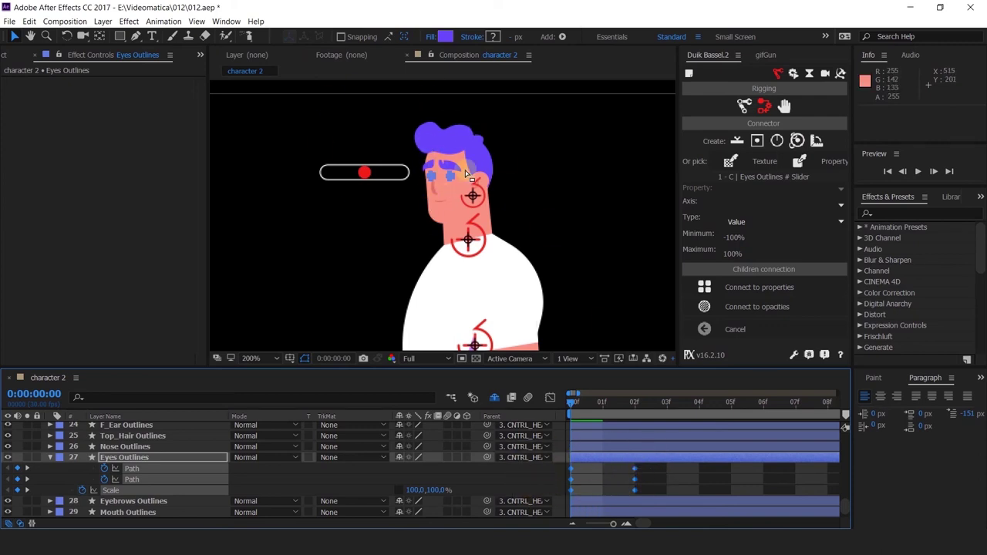
{"action": "left_click", "coordinate": [739, 290]}
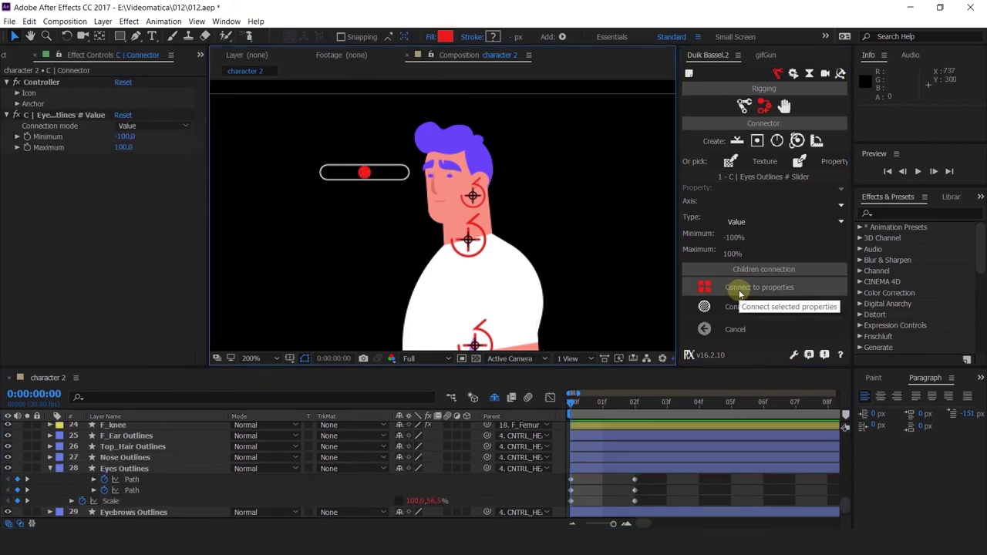
- Compare the connected eyes up close at frame 2 and frame 0
{"action": "left_click", "coordinate": [622, 409]}
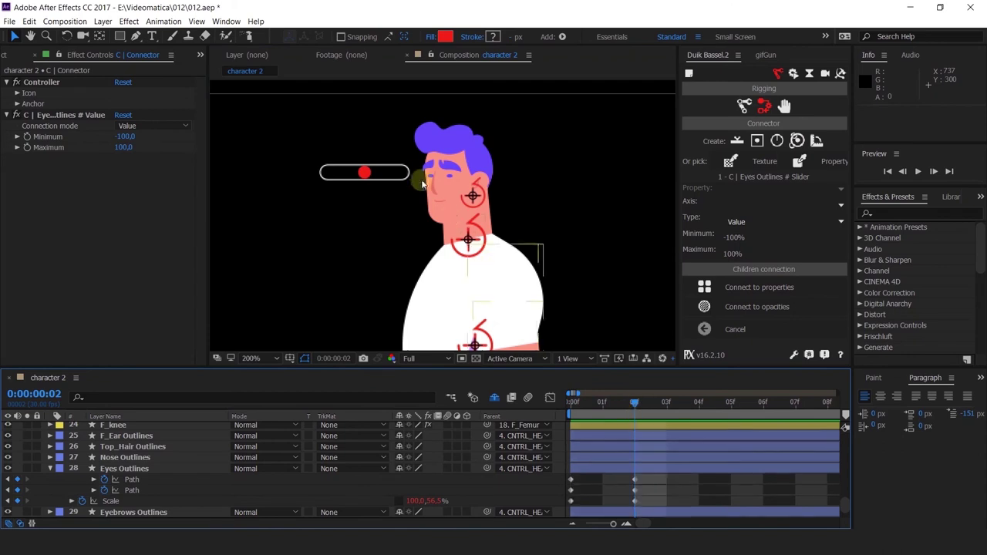
{"action": "scroll", "coordinate": [422, 182], "scroll_direction": "up", "scroll_amount": 2}
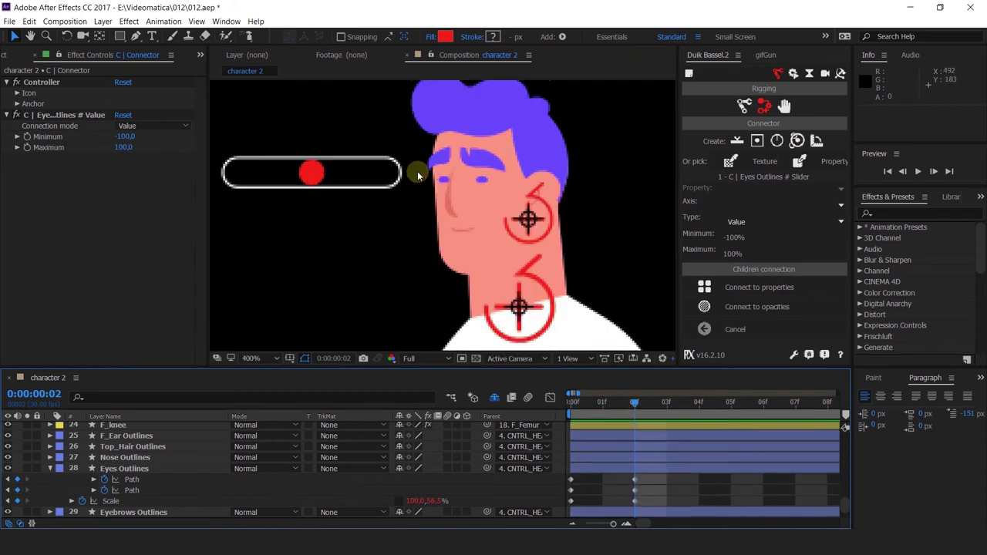
{"action": "left_click", "coordinate": [124, 468]}
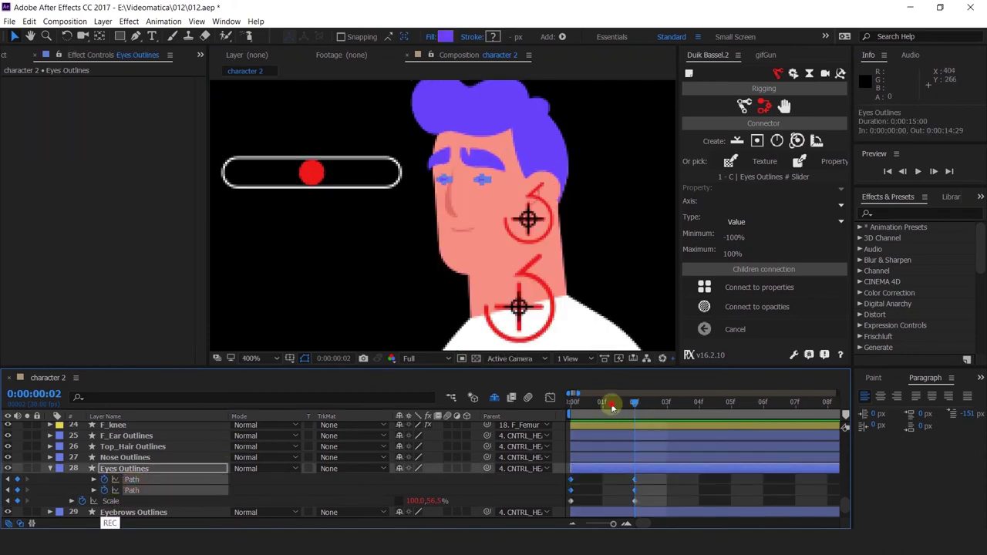
{"action": "left_click_drag", "start_coordinate": [612, 407], "coordinate": [536, 401]}
{"action": "left_click", "coordinate": [606, 490]}
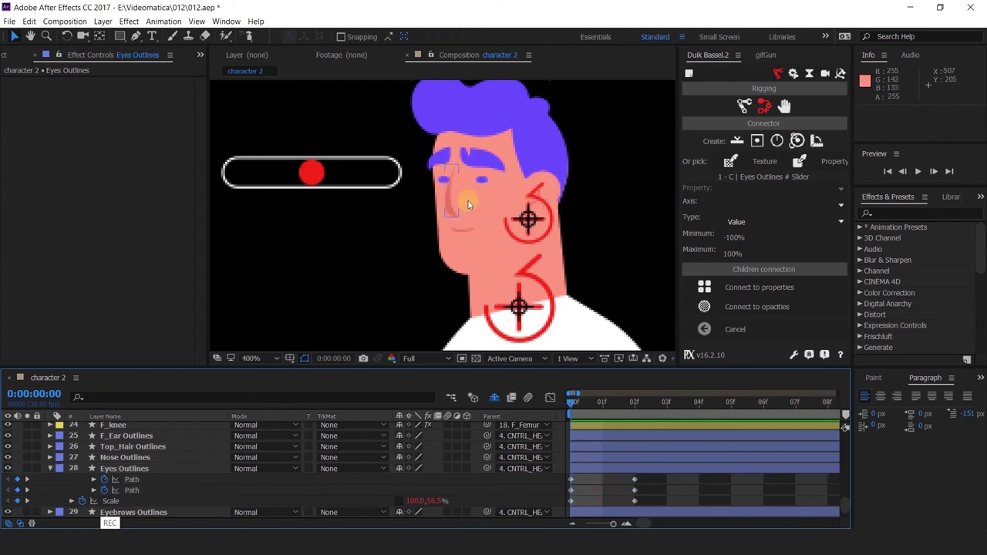
- Move the eye slider's handle along its track to the open-eye end at -100%
{"action": "left_click", "coordinate": [313, 172]}
{"action": "mouse_move", "coordinate": [316, 173]}
{"action": "left_mouse_down"}
{"action": "mouse_move", "coordinate": [312, 191]}
{"action": "mouse_move", "coordinate": [311, 182]}
{"action": "left_mouse_up"}
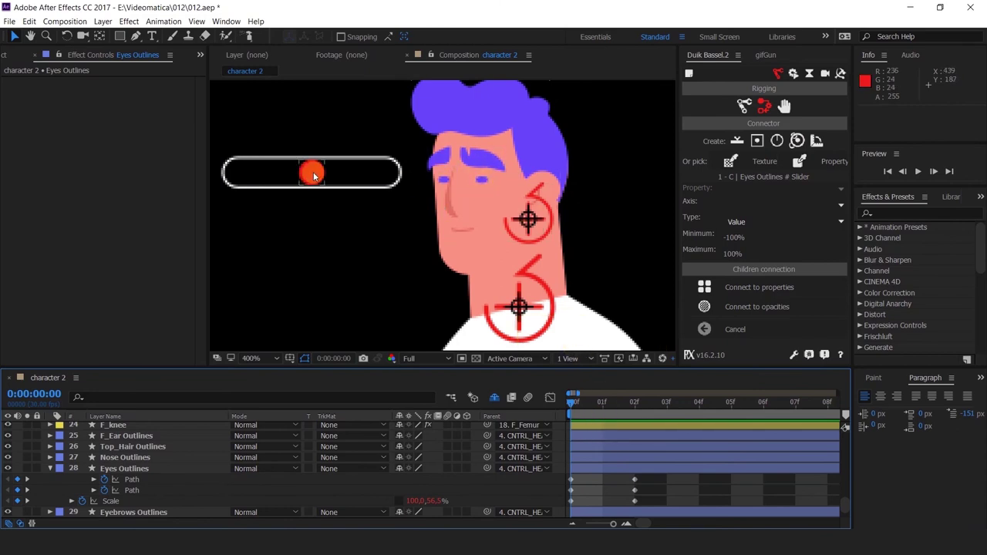
{"action": "left_click_drag", "start_coordinate": [313, 172], "coordinate": [257, 179]}
{"action": "mouse_move", "coordinate": [228, 177]}
{"action": "left_mouse_down"}
{"action": "mouse_move", "coordinate": [239, 176]}
{"action": "mouse_move", "coordinate": [230, 173]}
{"action": "left_mouse_up"}
{"action": "left_click", "coordinate": [489, 474]}
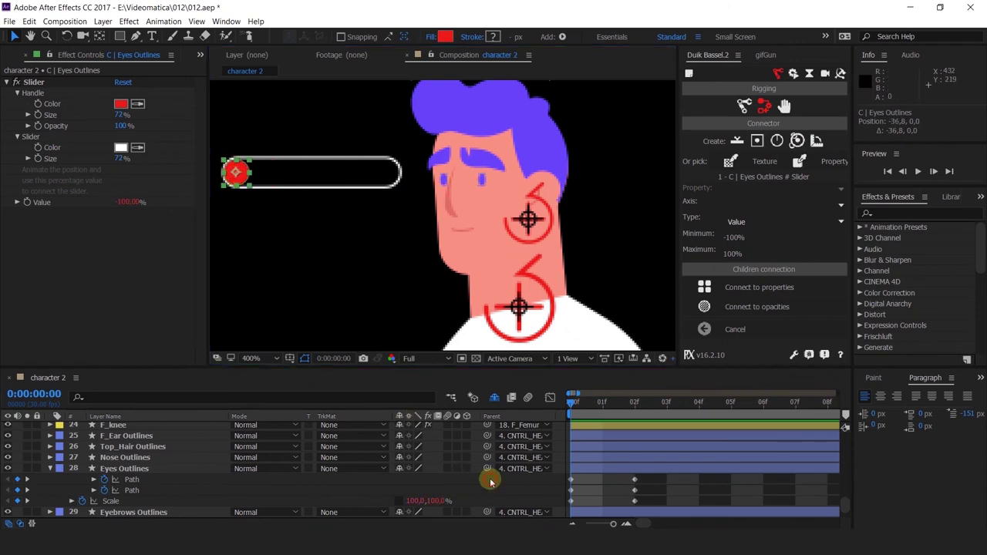
- Reveal the Position of the C | Eyes Outlines controller and set a keyframe for it at frame 0
{"action": "left_click_drag", "start_coordinate": [475, 224], "coordinate": [500, 215]}
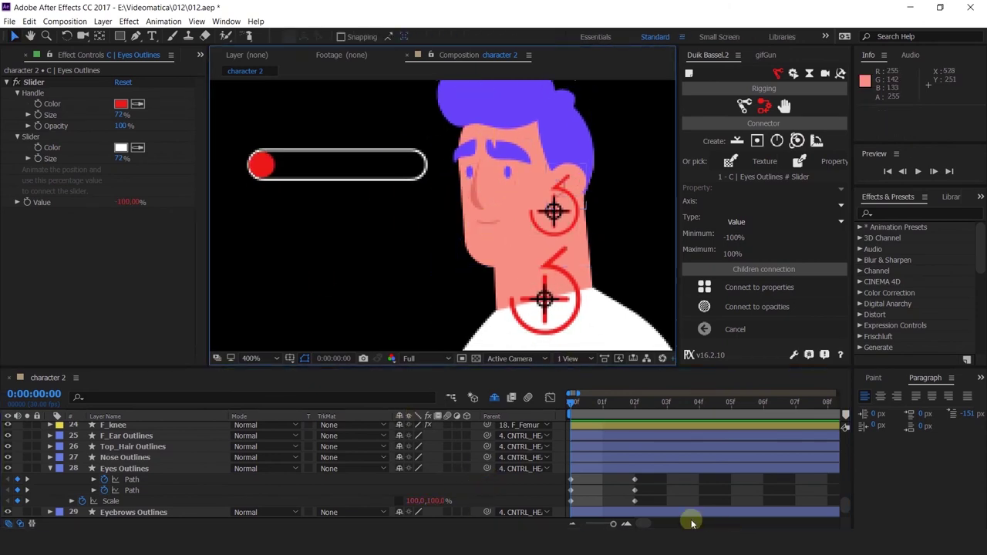
{"action": "scroll", "coordinate": [100, 471], "scroll_direction": "up", "scroll_amount": 10}
{"action": "left_click", "coordinate": [114, 463]}
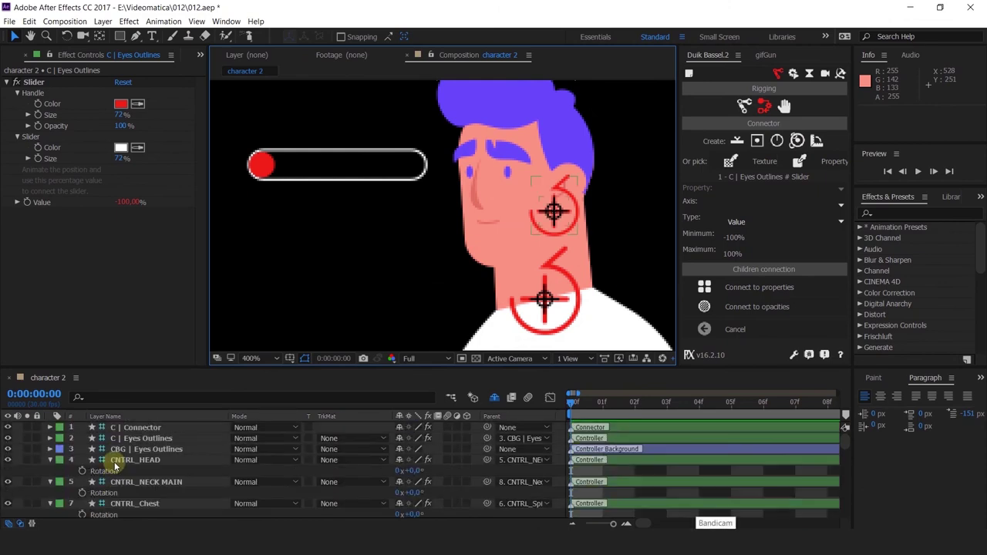
{"action": "left_click", "coordinate": [126, 429]}
{"action": "left_click", "coordinate": [129, 439]}
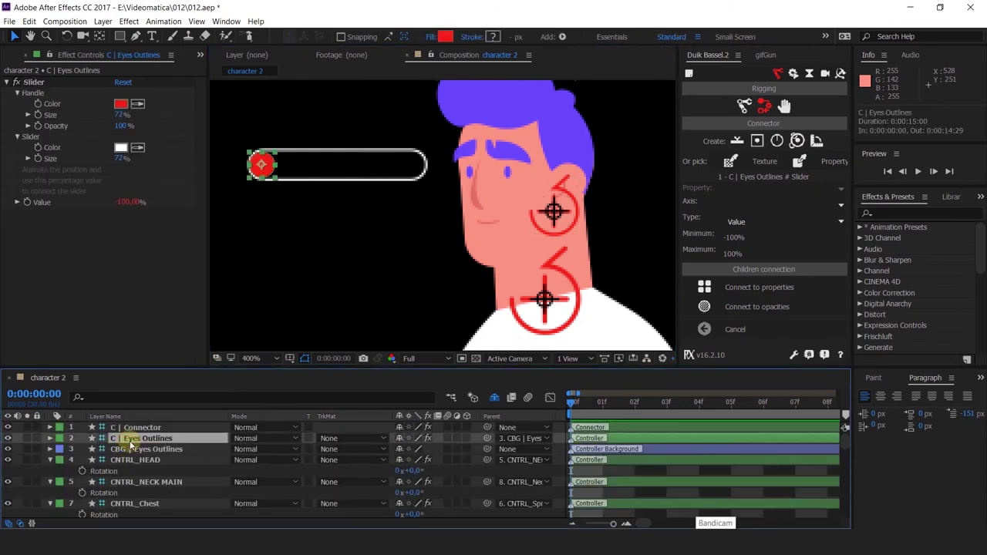
{"action": "key", "text": "p"}
{"action": "left_click", "coordinate": [82, 450]}
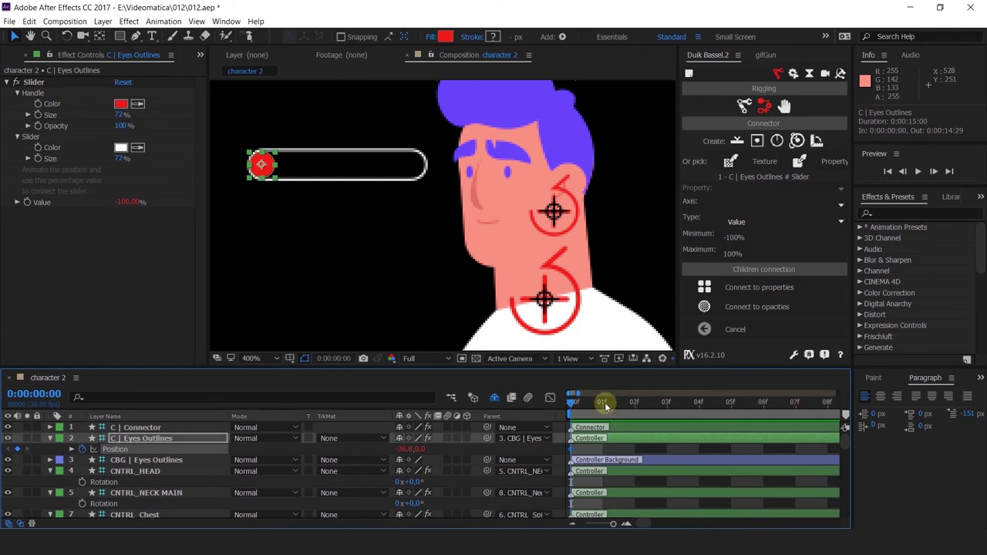
- At frame 4, set the C | Eyes Outlines controller's X Position to 36 to close the eyes
{"action": "left_click", "coordinate": [699, 402]}
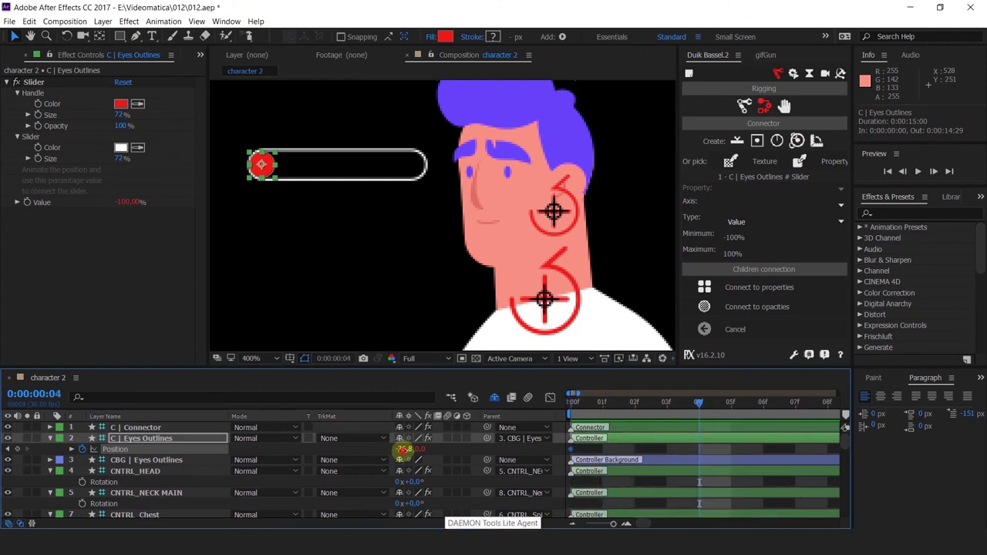
{"action": "key", "text": "Return"}
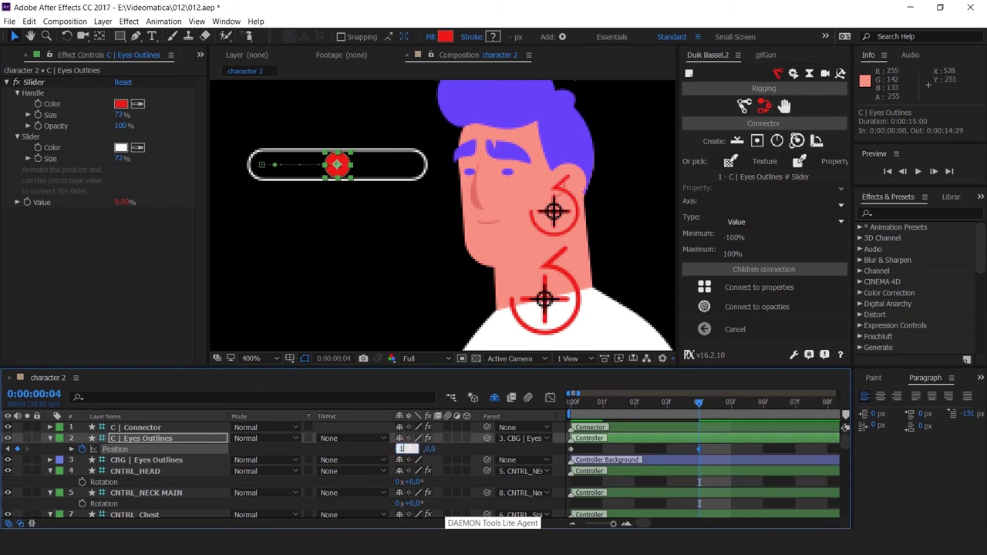
{"action": "key", "text": "Return"}
{"action": "left_click", "coordinate": [403, 449]}
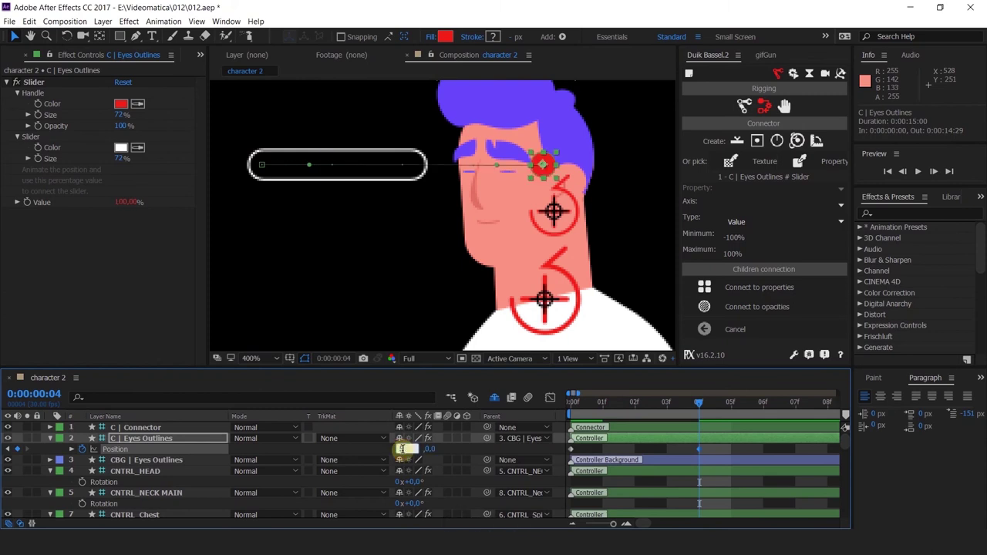
{"action": "type", "text": "50"}
{"action": "key", "text": "Return"}
{"action": "left_click_drag", "start_coordinate": [395, 449], "coordinate": [388, 449]}
- Repeat the open-eye Position keyframe at frame 6, retime the closed-eye keyframe to frame 3, and return to frame 0
{"action": "key", "text": "minus"}
{"action": "left_click_drag", "start_coordinate": [636, 402], "coordinate": [660, 402]}
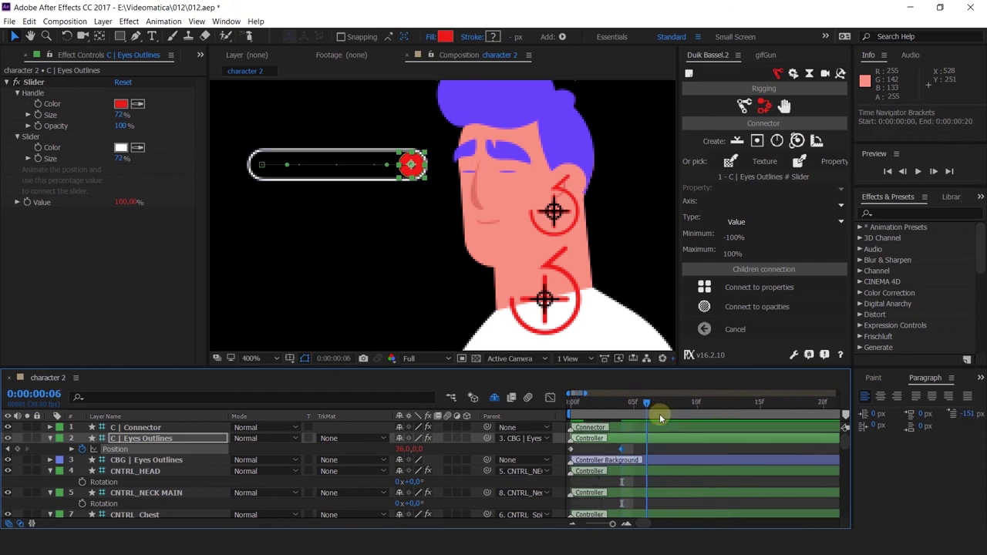
{"action": "left_click", "coordinate": [570, 449]}
{"action": "key", "text": "Home"}
{"action": "key", "text": "minus"}
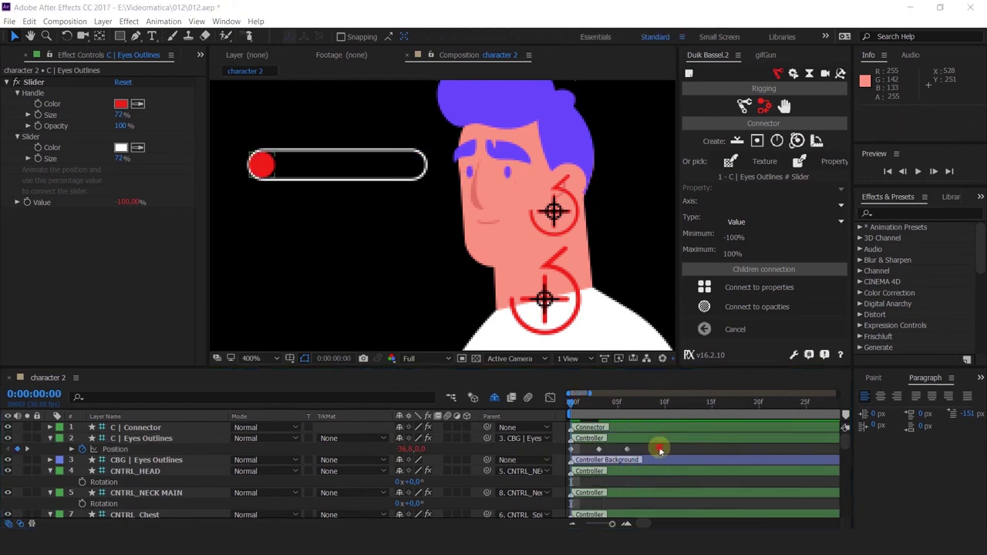
- Trim the work area to the first 15 frames and preview the slider-driven blink, returning to frame 0
{"action": "key", "text": "space"}
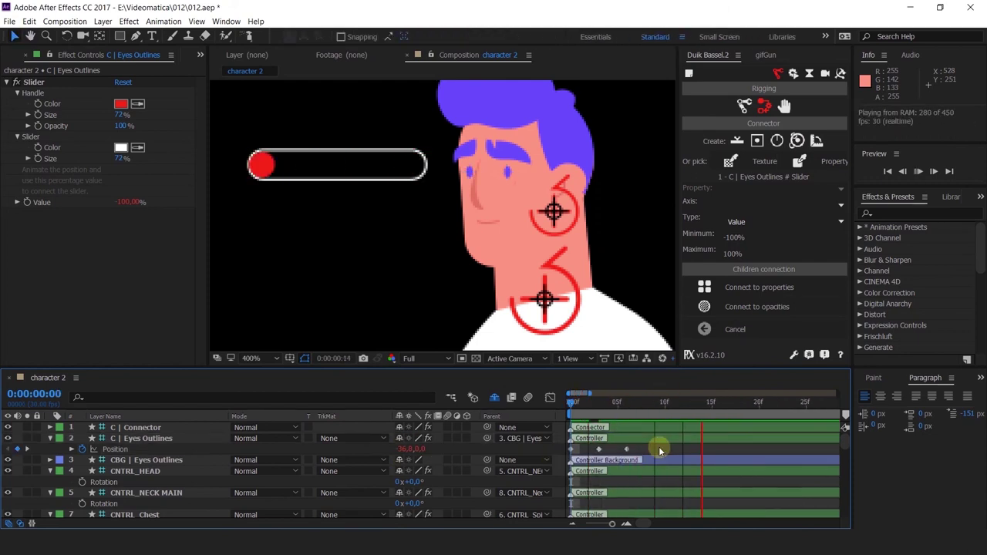
{"action": "left_click", "coordinate": [645, 403]}
{"action": "key", "text": "space"}
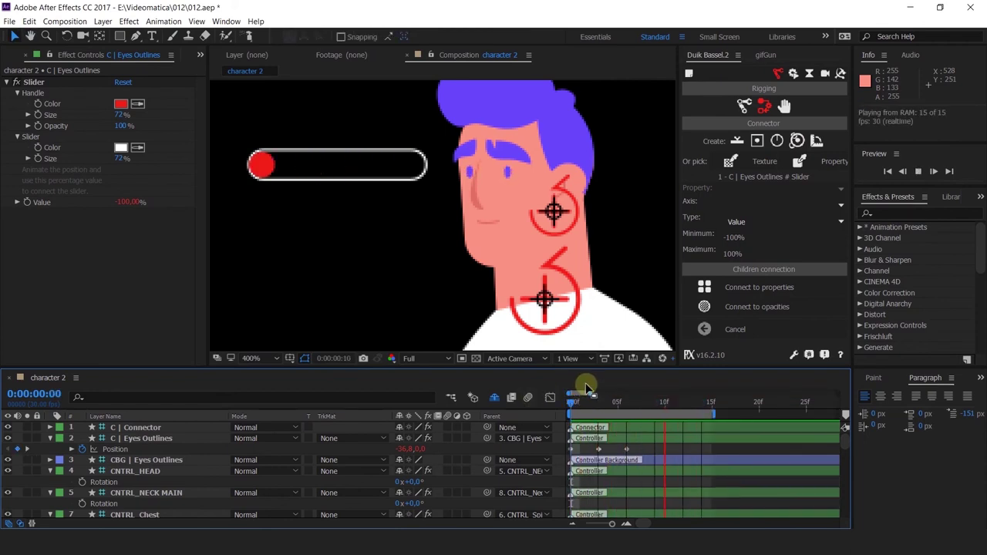
{"action": "key", "text": "space"}
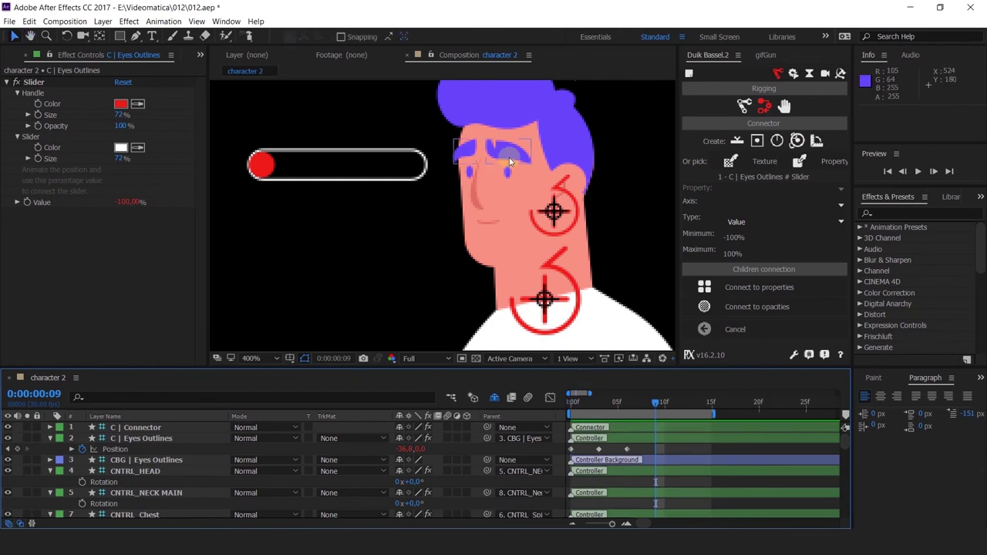
{"action": "scroll", "coordinate": [553, 199], "scroll_direction": "down", "scroll_amount": 4}
{"action": "left_click_drag", "start_coordinate": [553, 199], "coordinate": [497, 166]}
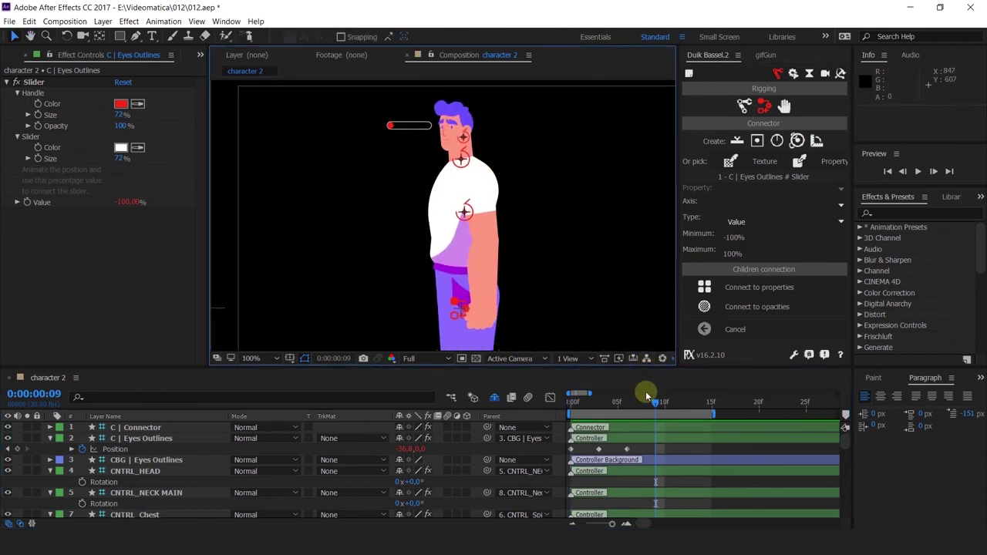
{"action": "left_click_drag", "start_coordinate": [659, 408], "coordinate": [556, 388]}
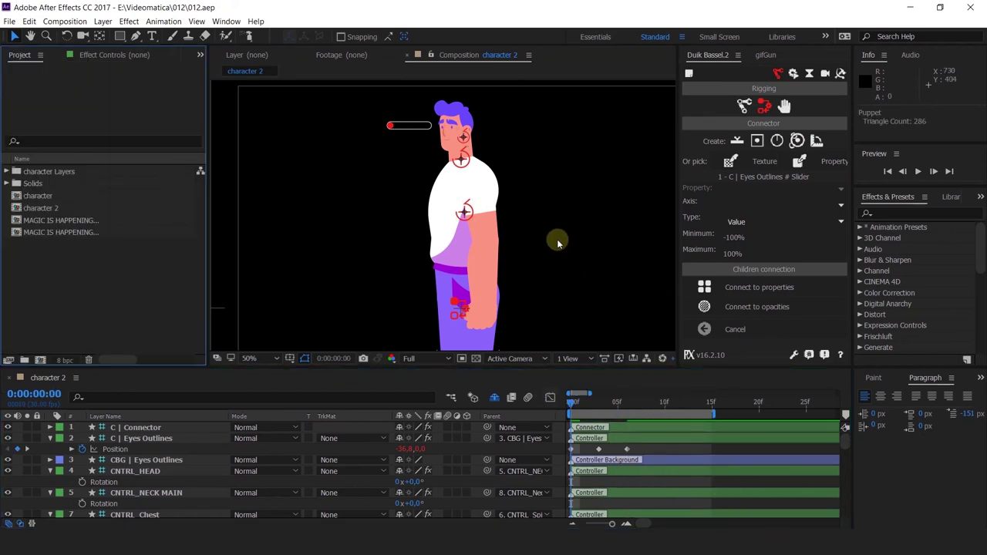
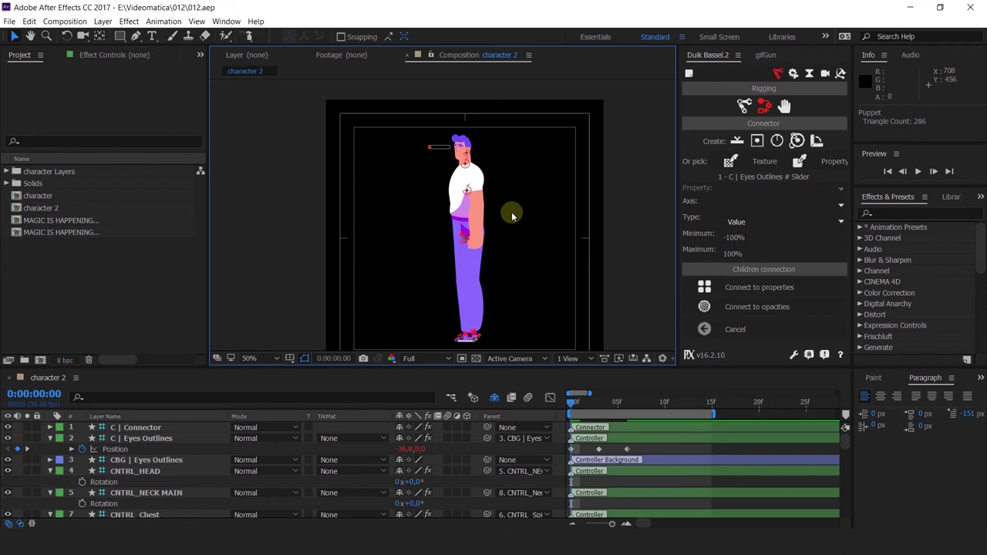
- Test the leg rig by moving the C | Foot MAIN controller up and backwards, and undo the move
{"action": "left_click", "coordinate": [469, 335]}
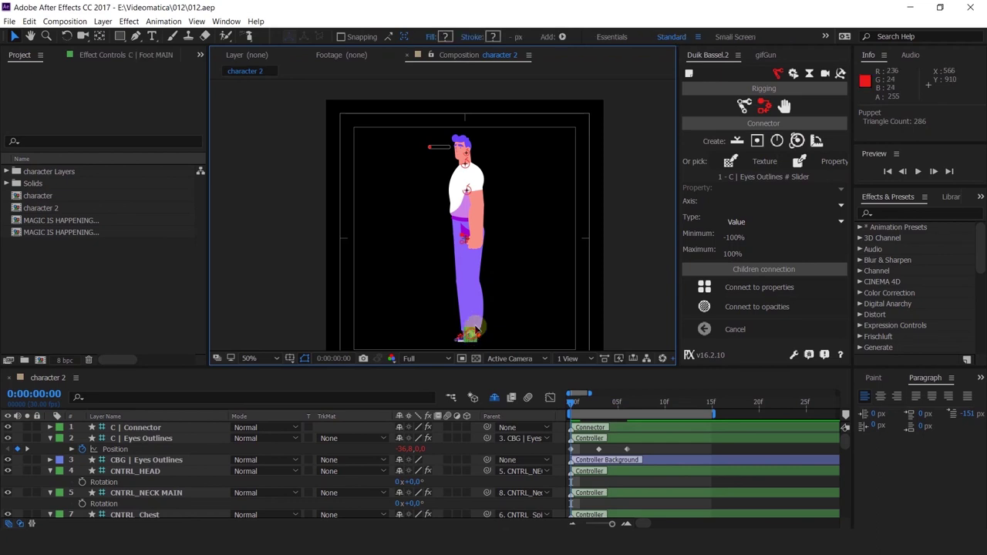
{"action": "left_click_drag", "start_coordinate": [476, 330], "coordinate": [494, 301]}
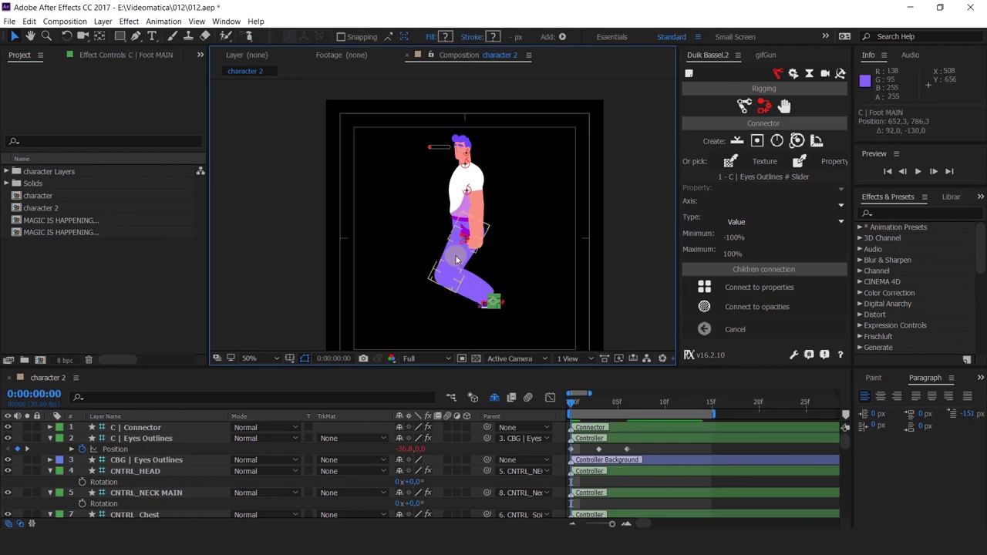
{"action": "key", "text": "ctrl+z"}
{"action": "left_click", "coordinate": [659, 481]}
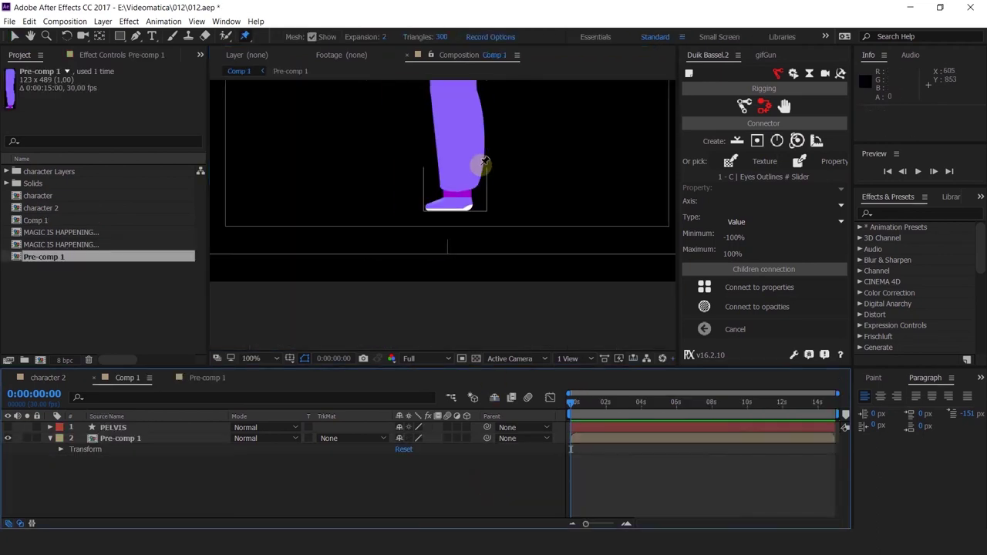
- Compare the leg with the PELVIS layer by showing and hiding PELVIS, leaving the Pre-comp 1 layer selected
{"action": "left_click", "coordinate": [7, 428]}
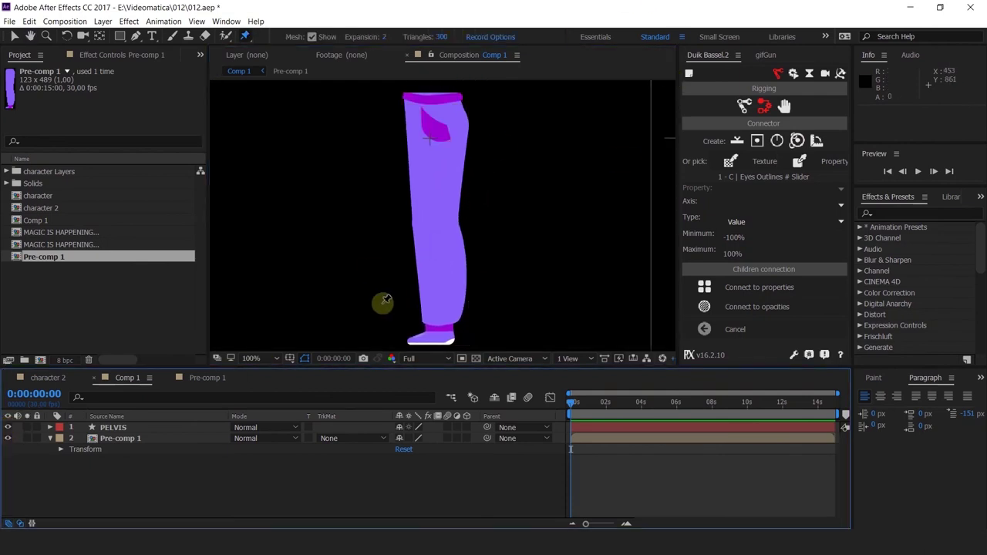
{"action": "left_click", "coordinate": [116, 428]}
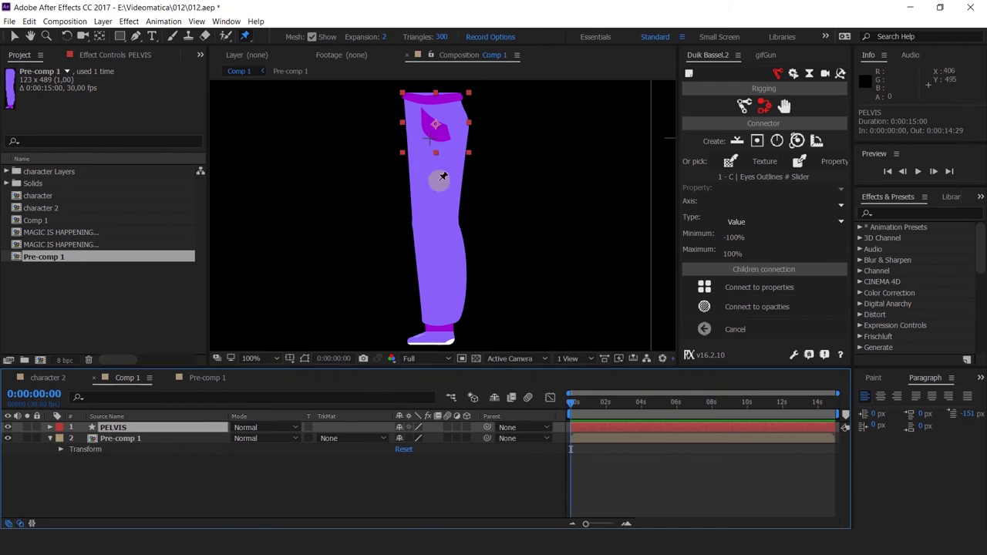
{"action": "left_click", "coordinate": [112, 439]}
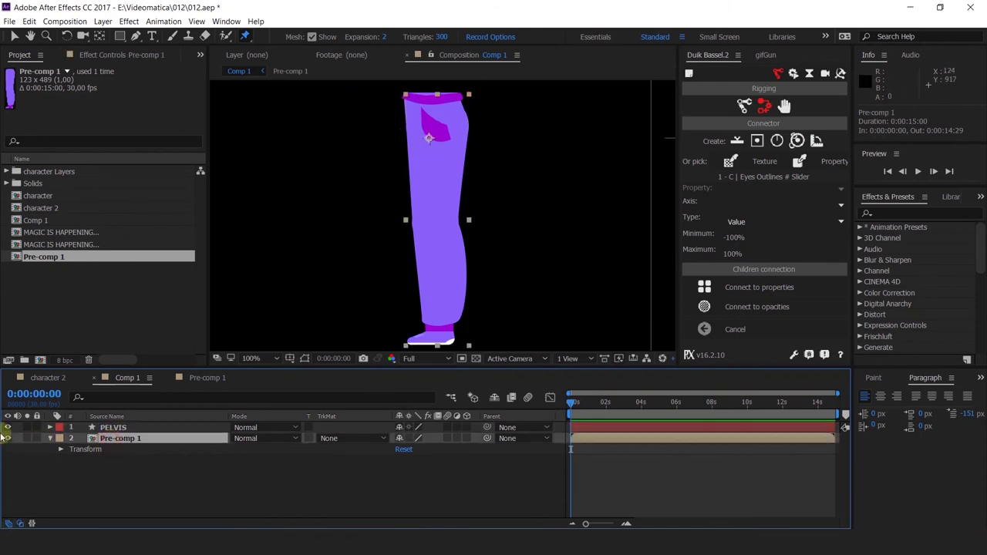
{"action": "left_click", "coordinate": [7, 428]}
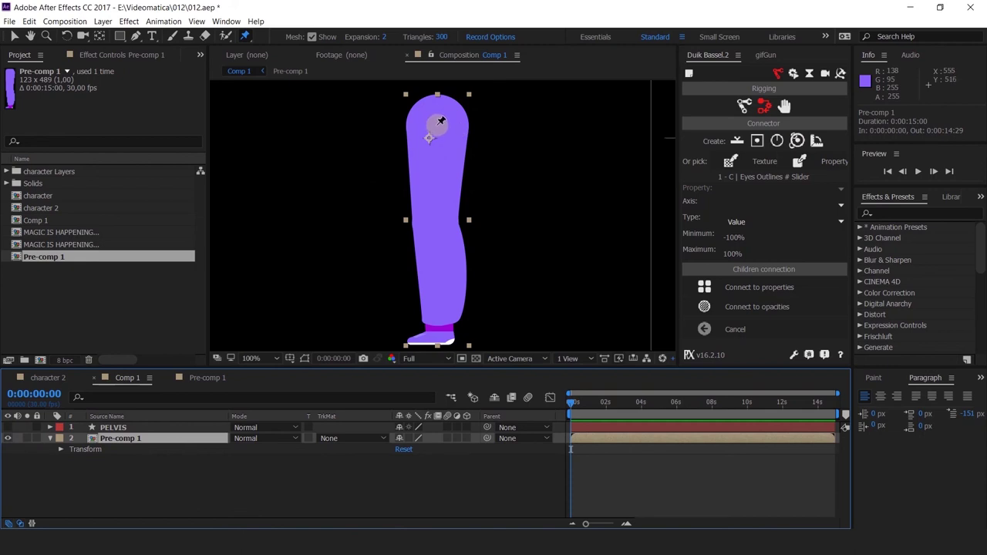
- Place six puppet pins on the Pre-comp 1 leg: hip, knee, ankle, heel, toe tip and front of the foot
{"action": "left_click", "coordinate": [438, 123]}
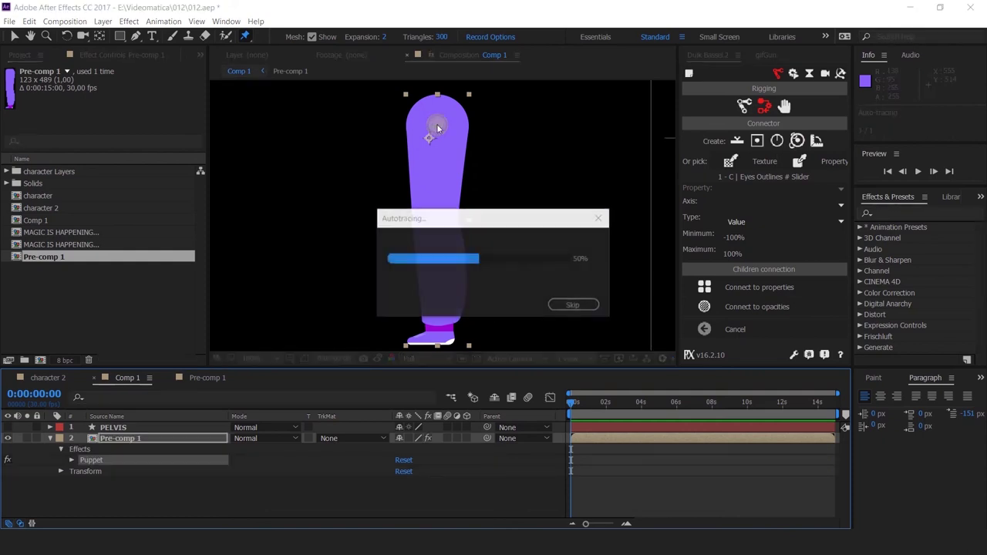
{"action": "key", "text": "space"}
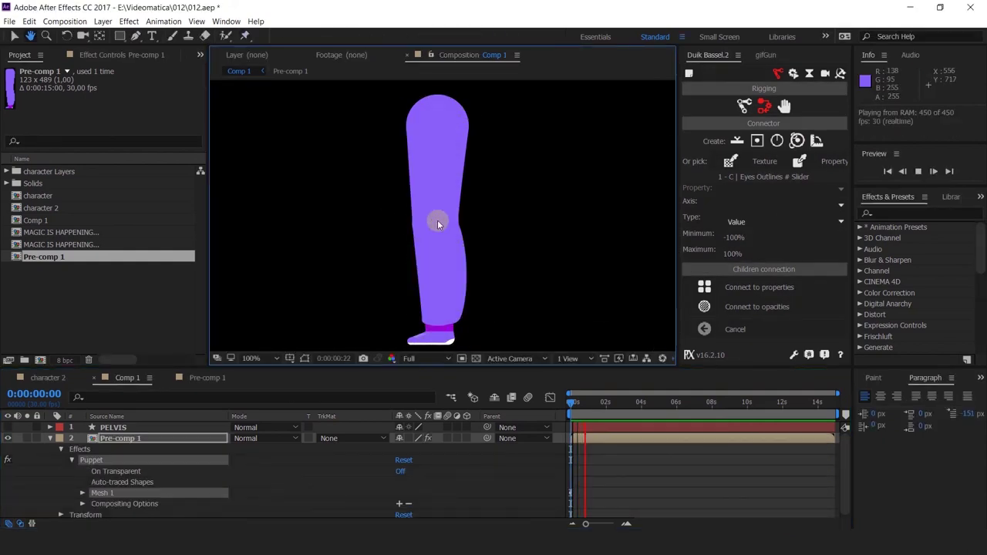
{"action": "key", "text": "space"}
{"action": "left_click_drag", "start_coordinate": [437, 220], "coordinate": [449, 193]}
{"action": "scroll", "coordinate": [429, 253], "scroll_direction": "up", "scroll_amount": 4}
{"action": "key", "text": "ctrl+p"}
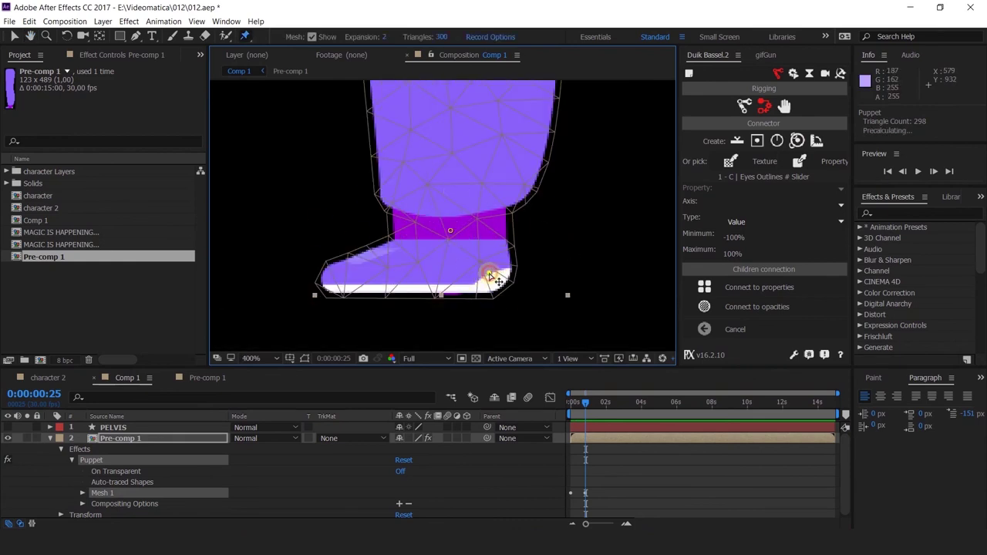
{"action": "left_click", "coordinate": [489, 274]}
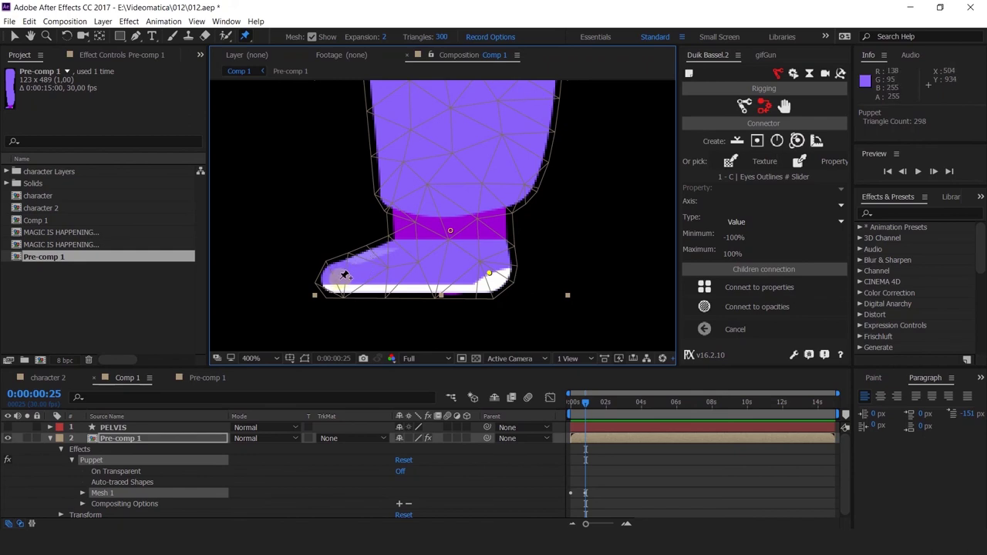
{"action": "left_click", "coordinate": [339, 279]}
{"action": "key", "text": "slash"}
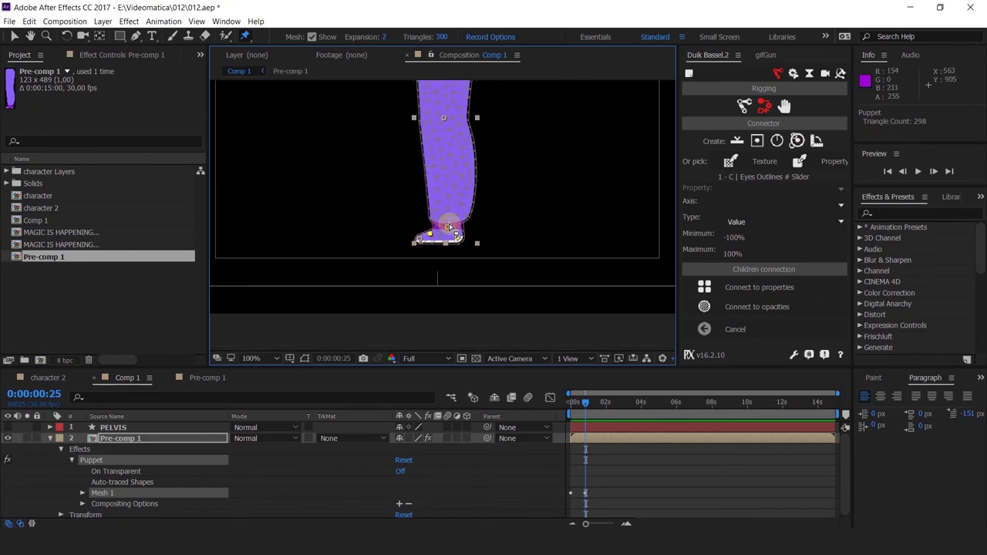
- Select all six puppet pins of Pre-comp 1, from Puppet Pin 1 to Puppet Pin 6, and collapse the layer's properties
{"action": "key", "text": "u"}
{"action": "scroll", "coordinate": [110, 470], "scroll_direction": "down", "scroll_amount": 4}
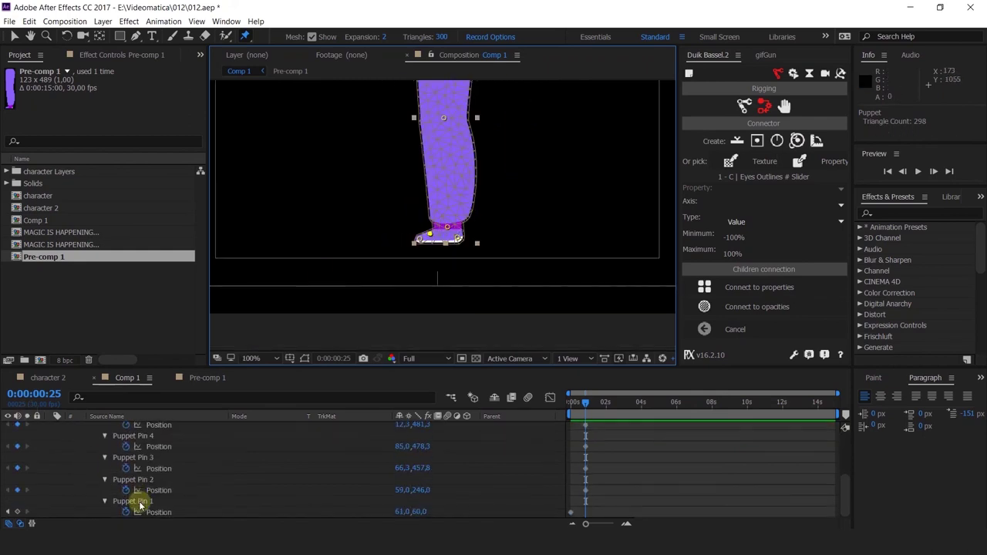
{"action": "left_click", "coordinate": [136, 502]}
{"action": "key", "text": "semicolon"}
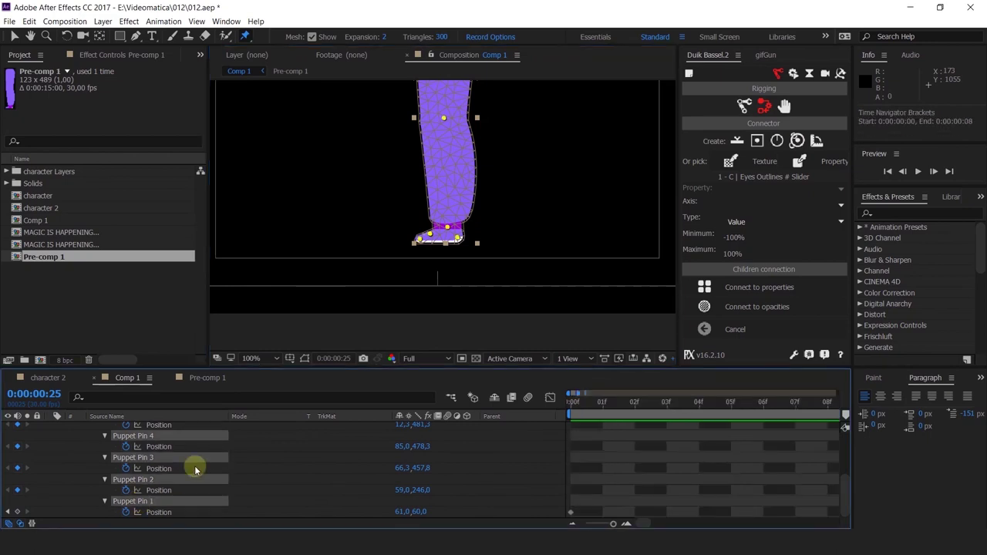
{"action": "scroll", "coordinate": [194, 467], "scroll_direction": "up", "scroll_amount": 3}
{"action": "scroll", "coordinate": [280, 452], "scroll_direction": "up", "scroll_amount": 2}
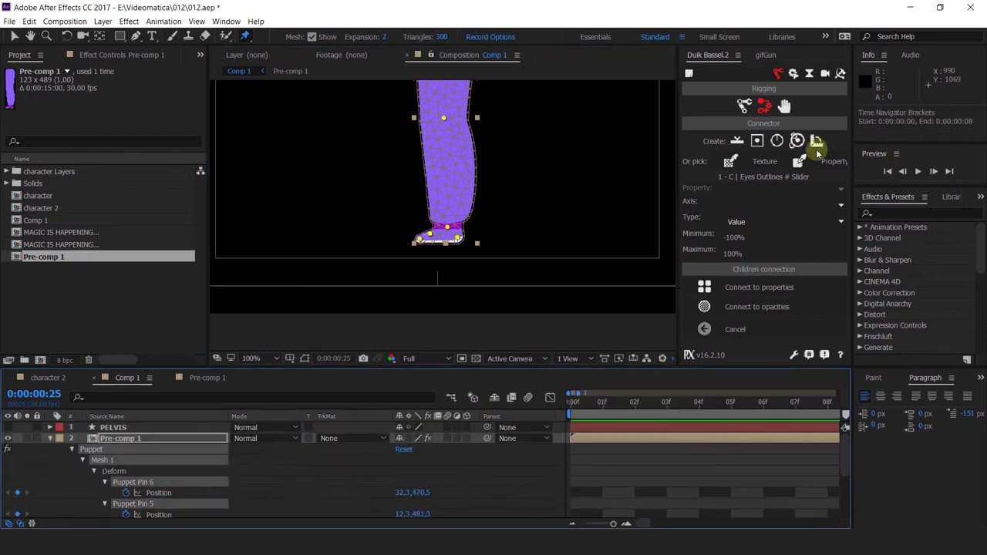
{"action": "left_click", "coordinate": [49, 438]}
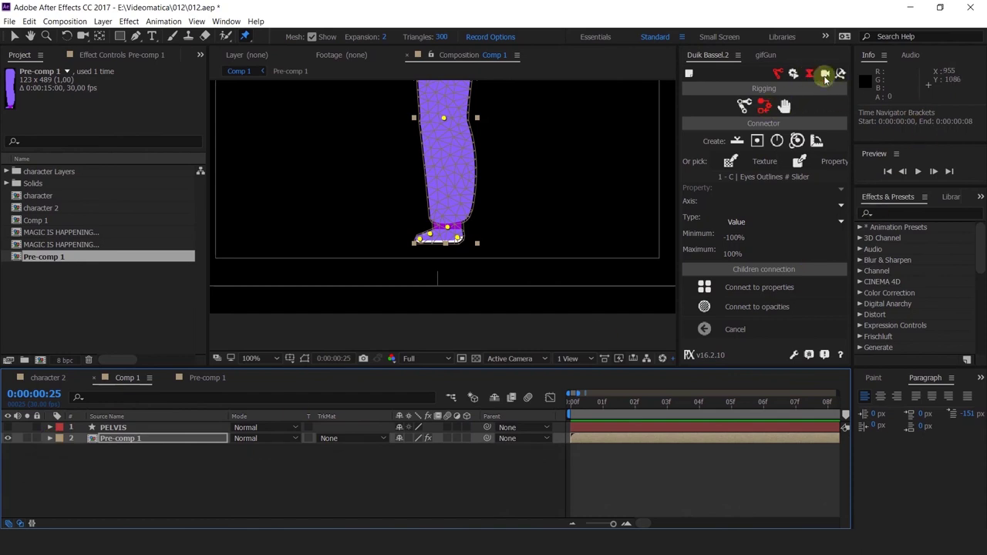
- Rename the selected puppet pins with Duik, using the prefix Leg_ and the name BN_, numbered from 1
{"action": "left_click", "coordinate": [840, 74]}
{"action": "left_click", "coordinate": [736, 103]}
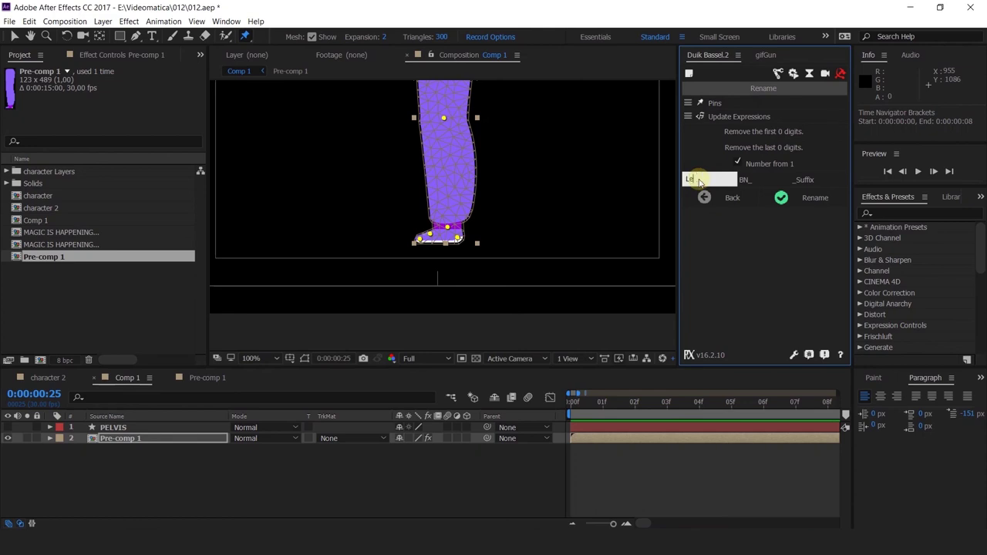
{"action": "left_click", "coordinate": [698, 179]}
{"action": "type", "text": "Leg_"}
{"action": "key", "text": "Return"}
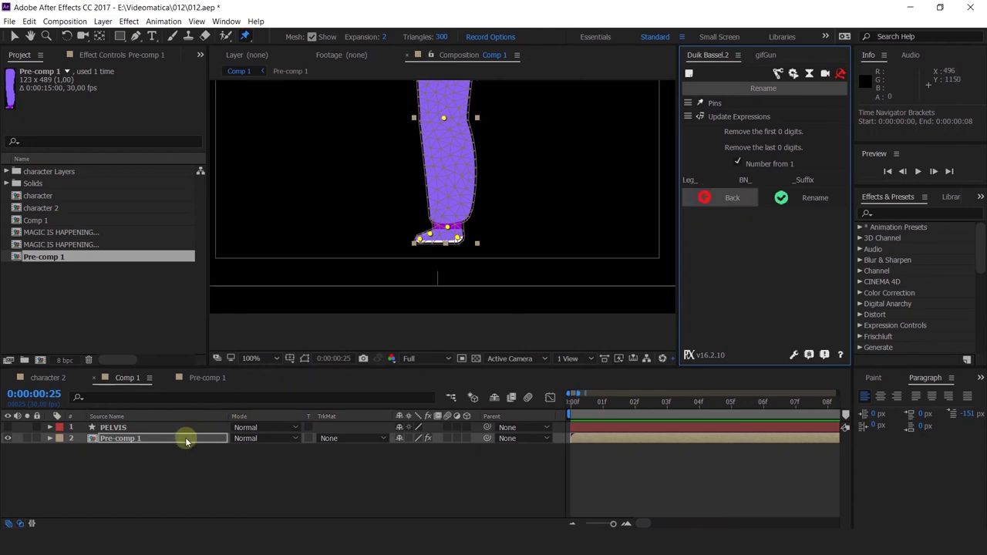
{"action": "key", "text": "u"}
{"action": "scroll", "coordinate": [116, 483], "scroll_direction": "down", "scroll_amount": 2}
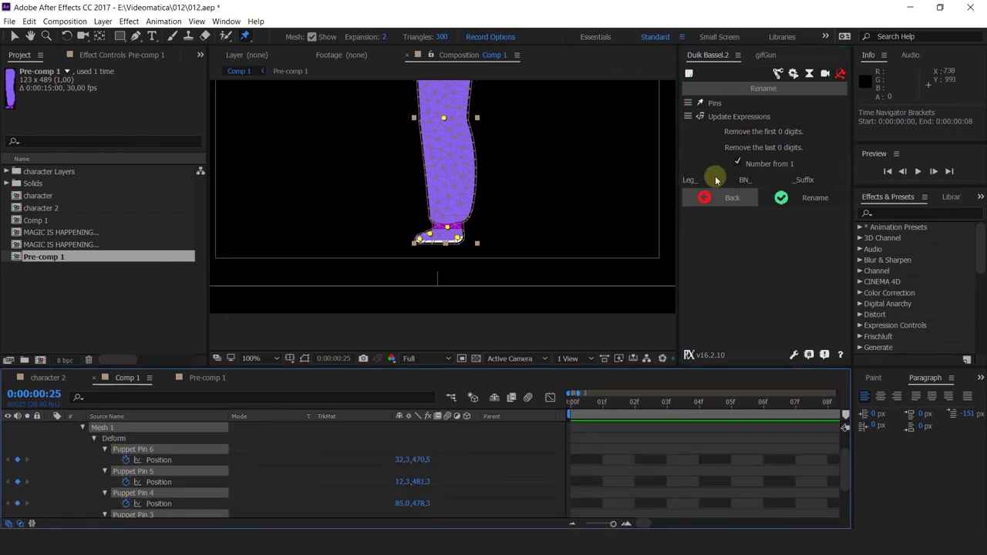
{"action": "left_click", "coordinate": [799, 202]}
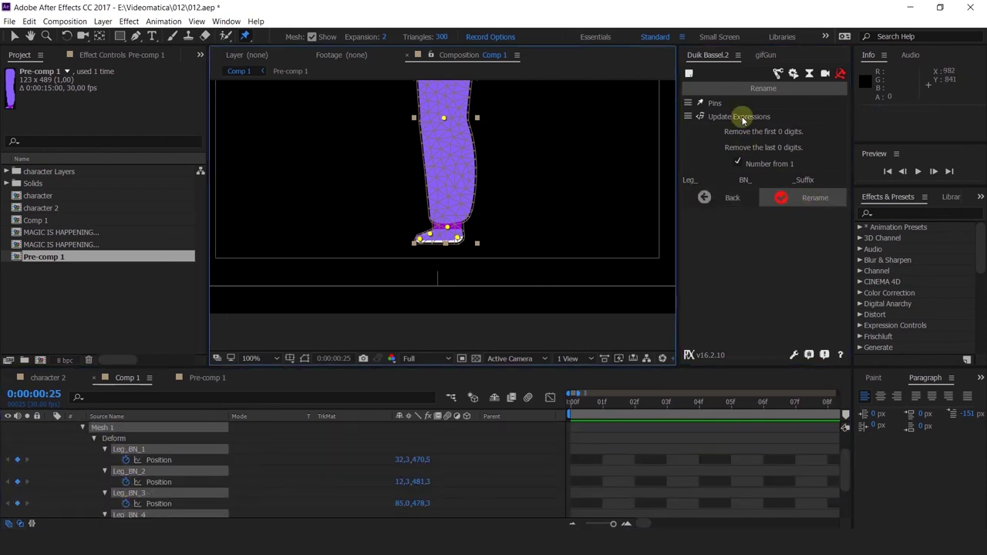
- Add Duik bones for the six leg pins, identify the foot bones, and collapse the Pre-comp 1 layer's properties
{"action": "left_click", "coordinate": [779, 73]}
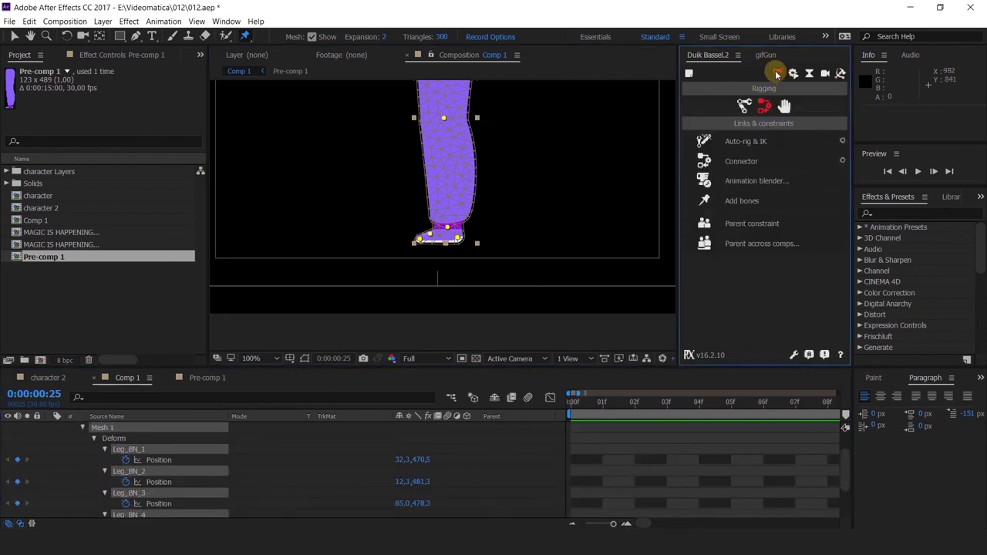
{"action": "left_click", "coordinate": [746, 203]}
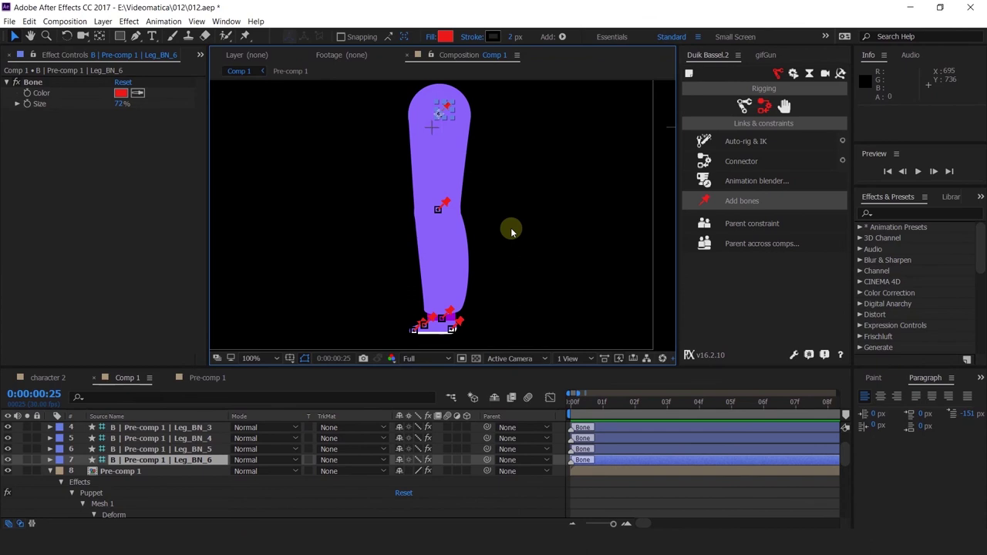
{"action": "left_click", "coordinate": [423, 327]}
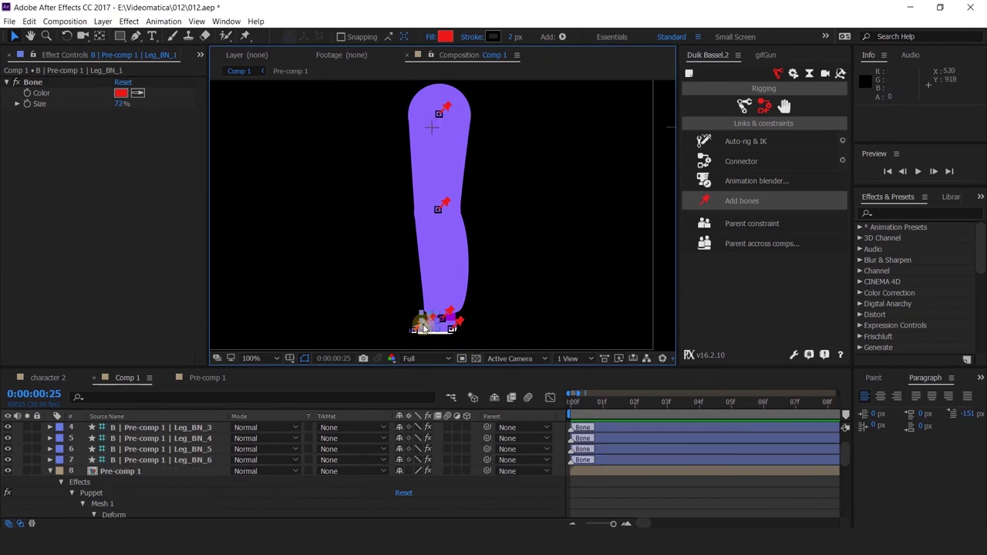
{"action": "scroll", "coordinate": [423, 328], "scroll_direction": "up", "scroll_amount": 2}
{"action": "left_click", "coordinate": [496, 251]}
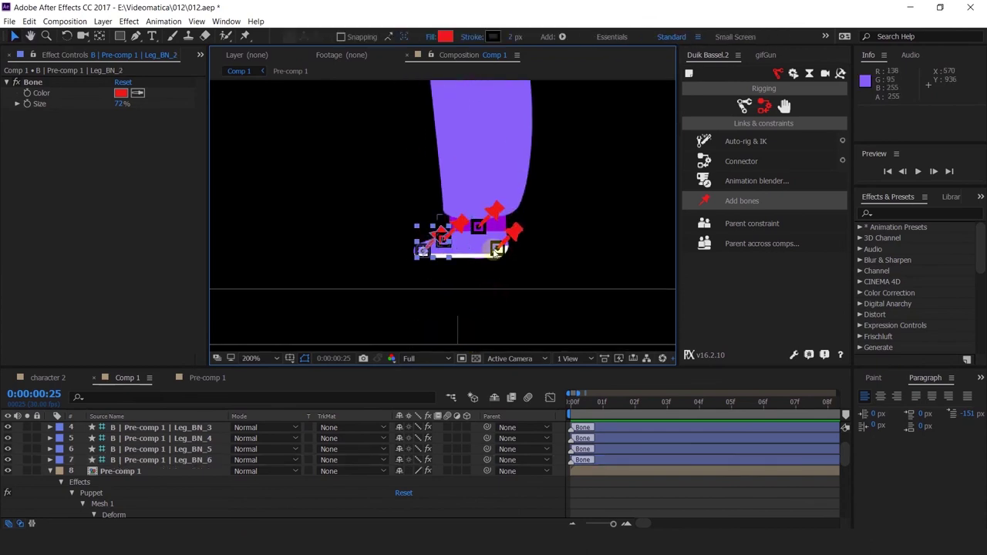
{"action": "scroll", "coordinate": [496, 250], "scroll_direction": "up", "scroll_amount": 2}
{"action": "left_click", "coordinate": [146, 429]}
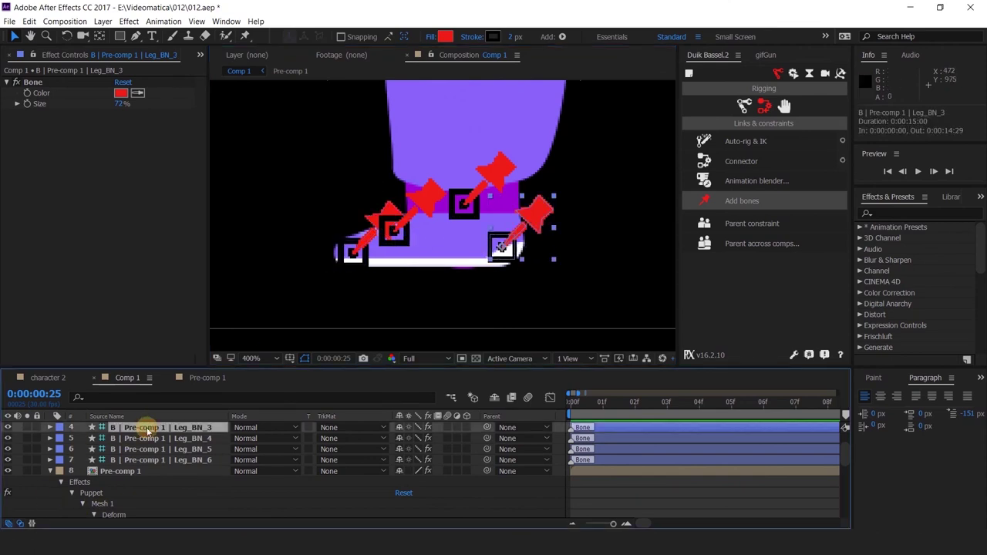
{"action": "left_click", "coordinate": [50, 472]}
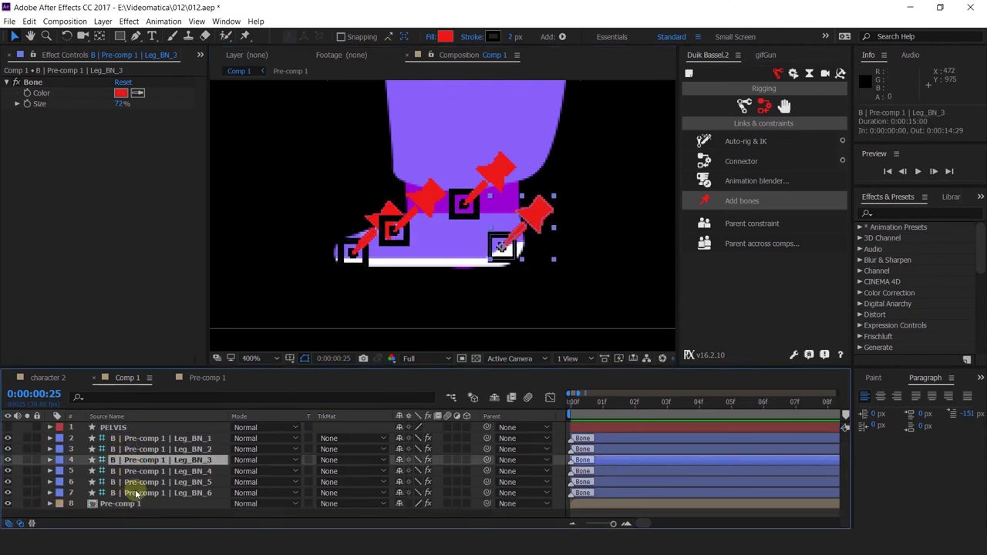
- Rename the ankle bone layer Leg_BN_4 as Foot
{"action": "left_click", "coordinate": [140, 483]}
{"action": "left_click", "coordinate": [142, 472]}
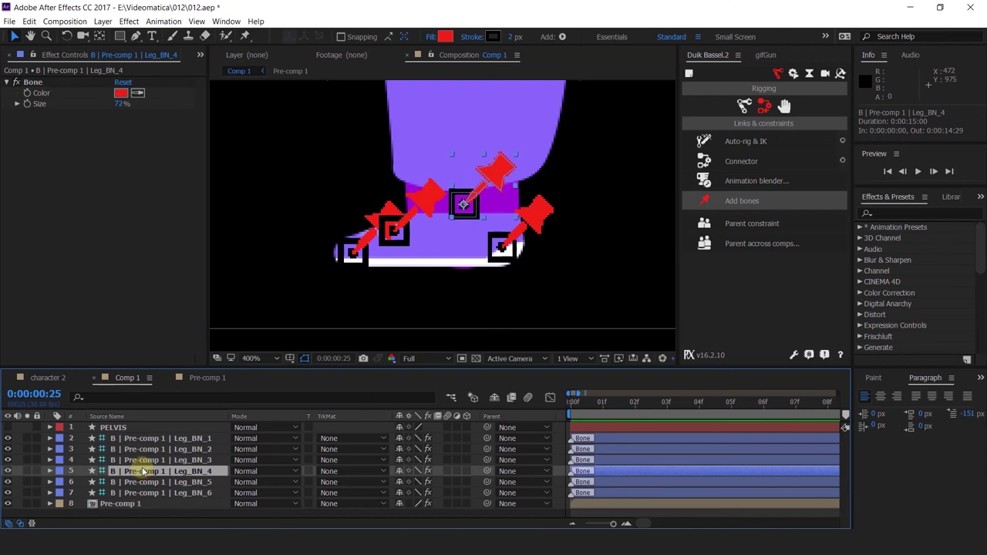
{"action": "key", "text": "Return"}
{"action": "type", "text": "Foot"}
{"action": "key", "text": "Return"}
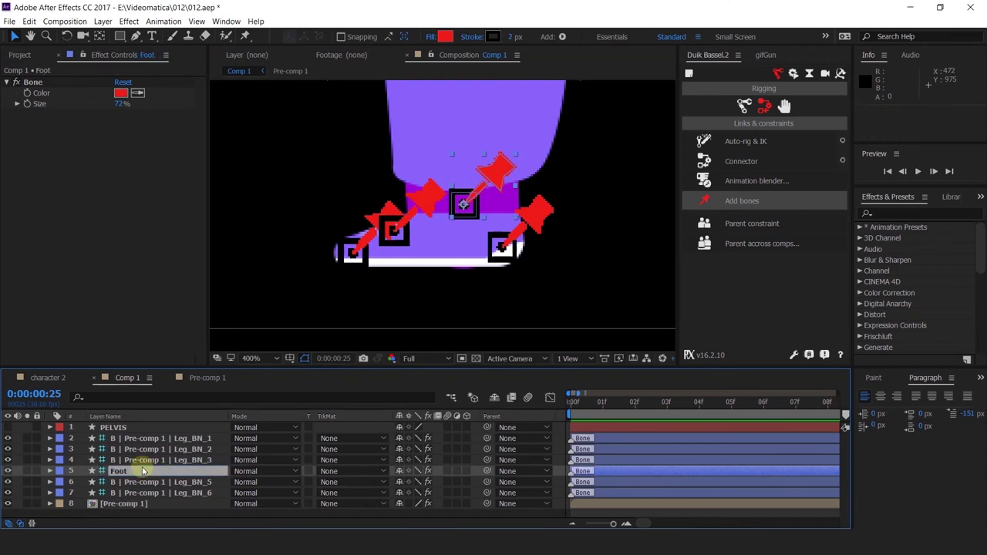
- Parent the Leg_BN_1 and Leg_BN_3 bones to the Foot bone, leaving the toe-tip bone Leg_BN_2 unparented
{"action": "left_click", "coordinate": [149, 460]}
{"action": "left_click", "coordinate": [145, 451], "text": "ctrl"}
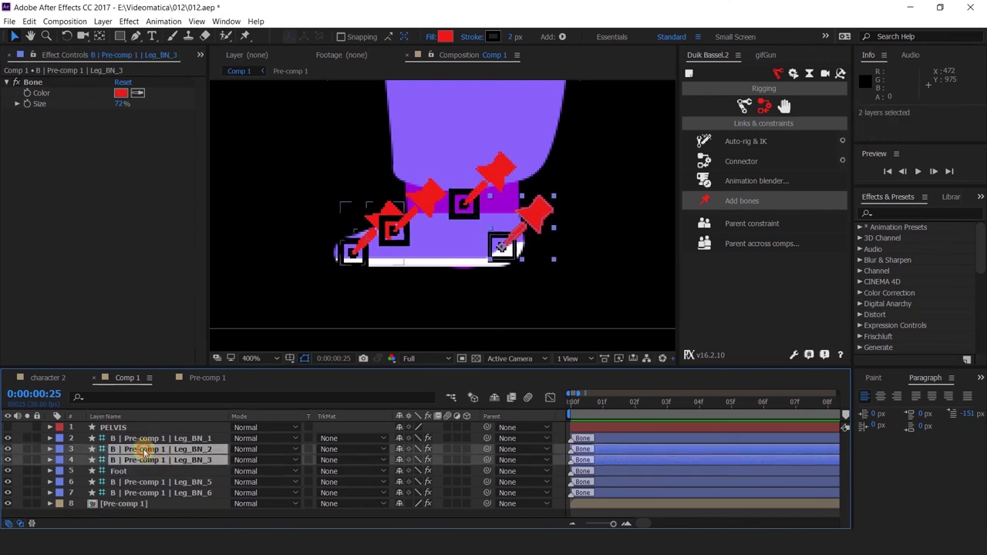
{"action": "left_click", "coordinate": [150, 438], "text": "ctrl"}
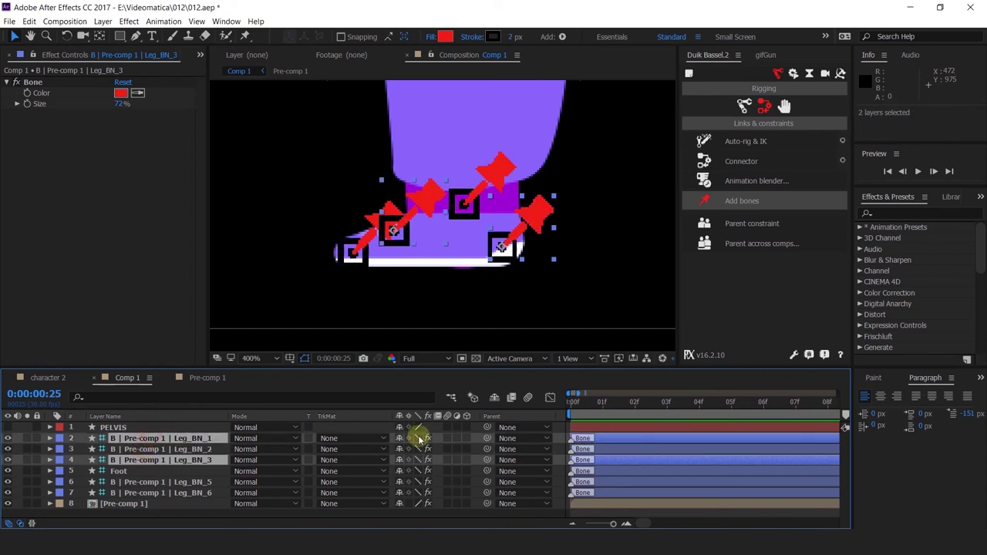
{"action": "left_click_drag", "start_coordinate": [243, 458], "coordinate": [132, 470]}
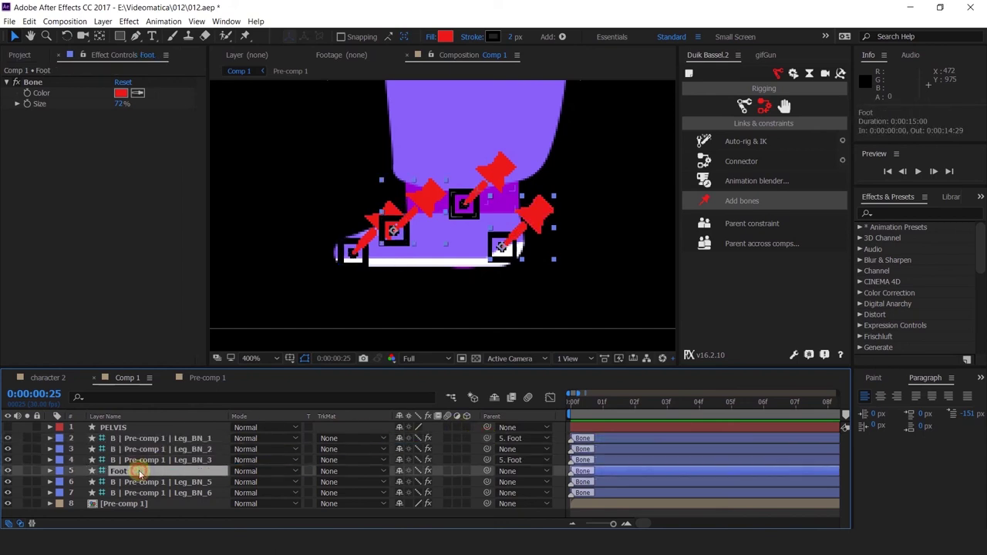
- Parent the Foot bone to the knee bone Leg_BN_5, and the knee bone to the hip bone Leg_BN_6
{"action": "left_click", "coordinate": [155, 482]}
{"action": "scroll", "coordinate": [594, 149], "scroll_direction": "down", "scroll_amount": 4}
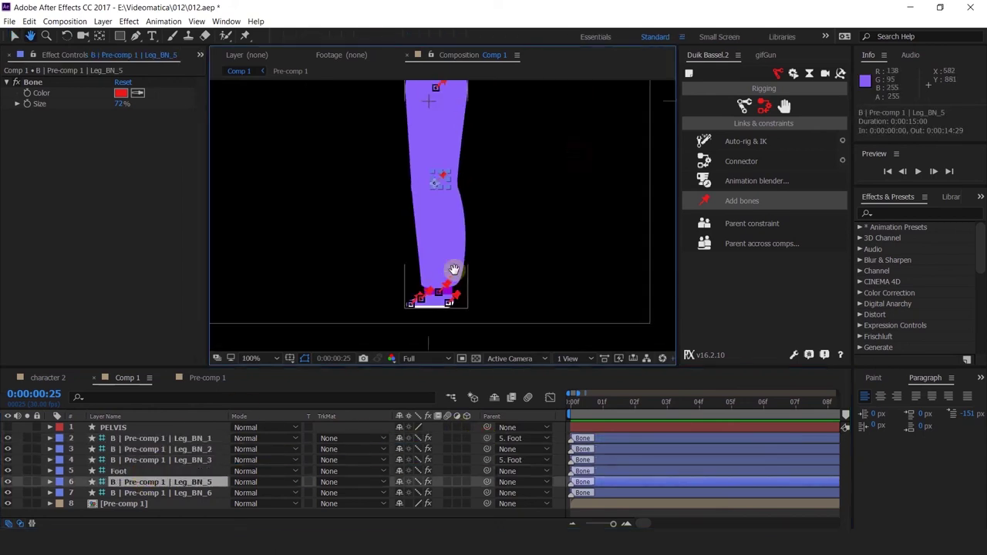
{"action": "left_click", "coordinate": [441, 286]}
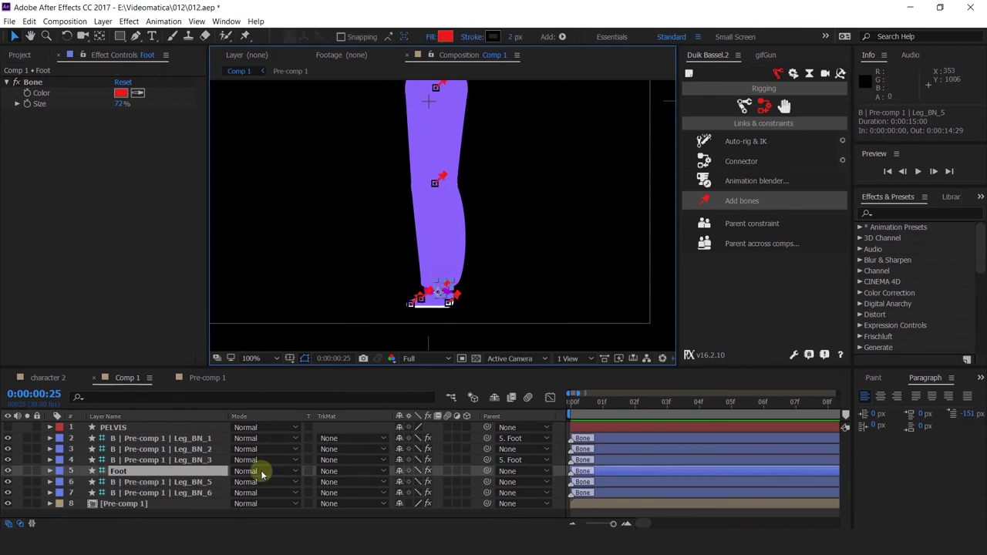
{"action": "left_click_drag", "start_coordinate": [486, 471], "coordinate": [143, 482]}
{"action": "left_click", "coordinate": [144, 482]}
{"action": "left_click", "coordinate": [151, 494]}
{"action": "left_click", "coordinate": [150, 482]}
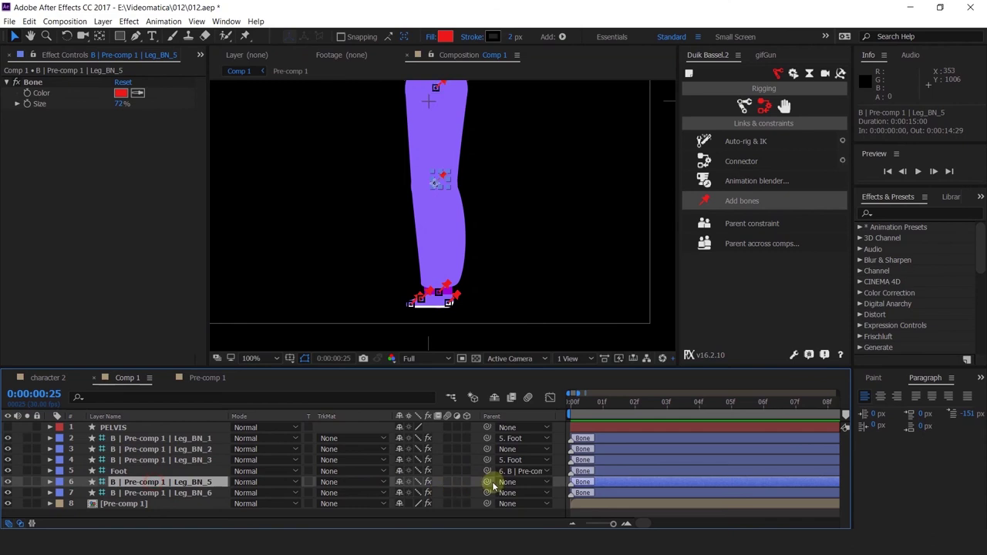
{"action": "left_click_drag", "start_coordinate": [488, 483], "coordinate": [162, 493]}
- Run Auto-rig & IK on the Leg_BN_6, Leg_BN_5 and Foot bones
{"action": "left_click", "coordinate": [158, 493]}
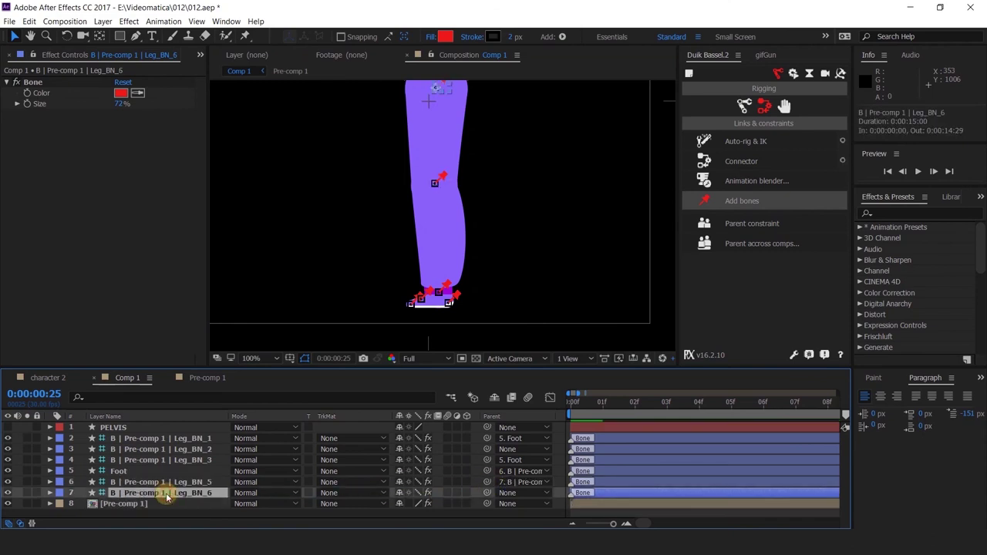
{"action": "left_click", "coordinate": [118, 475], "text": "shift"}
{"action": "scroll", "coordinate": [533, 178], "scroll_direction": "down", "scroll_amount": 1}
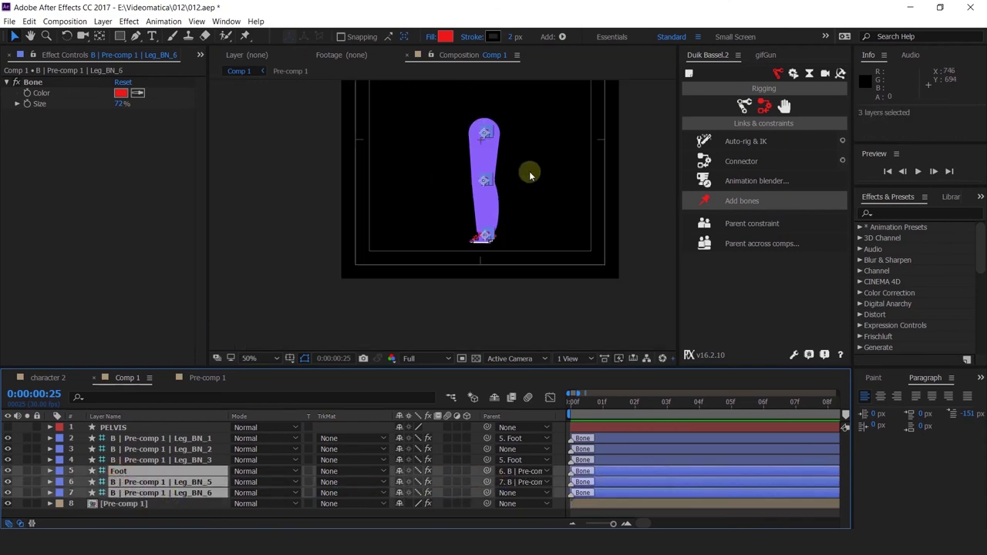
{"action": "scroll", "coordinate": [525, 162], "scroll_direction": "up", "scroll_amount": 1}
{"action": "left_click_drag", "start_coordinate": [524, 163], "coordinate": [540, 192]}
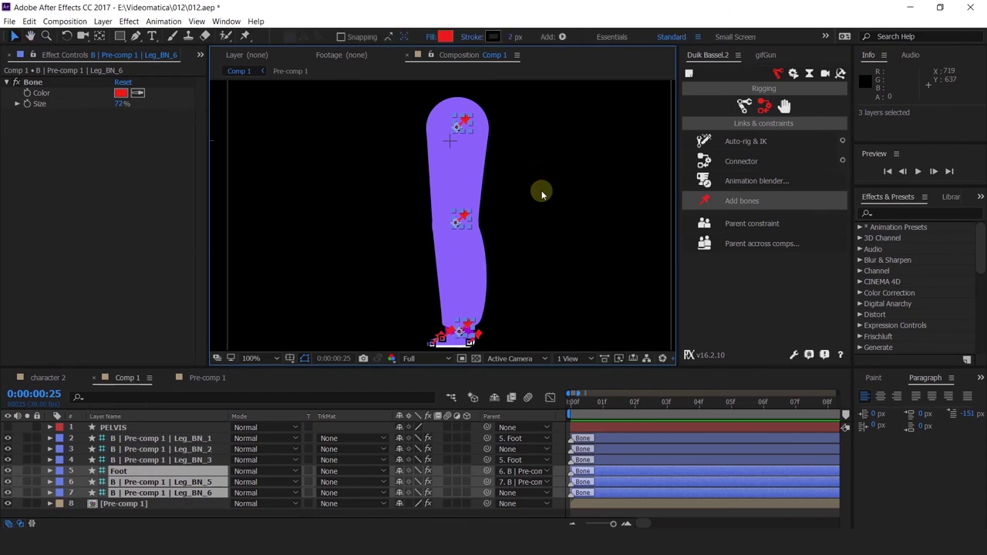
{"action": "left_click", "coordinate": [743, 145]}
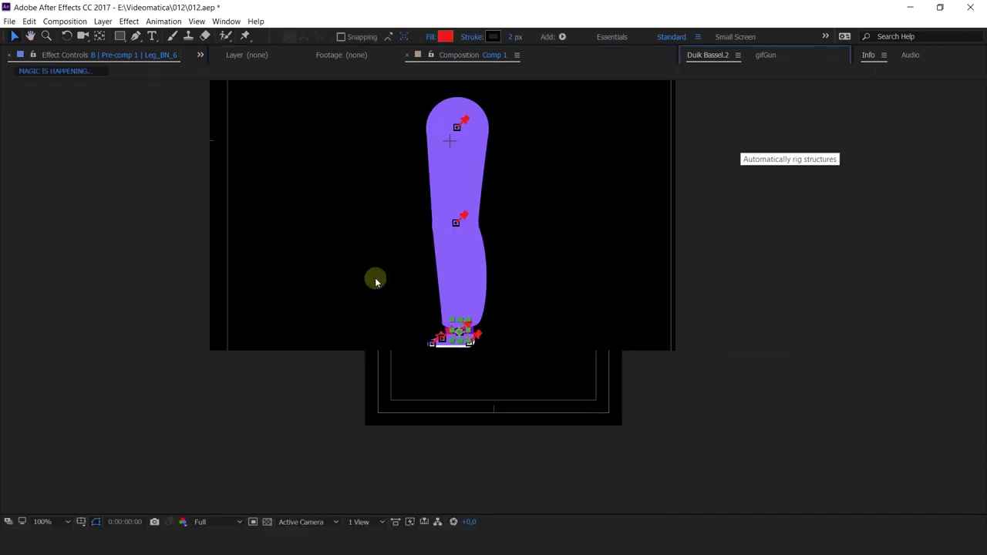
- Parent the toe-tip bone Leg_BN_2 to the Leg_BN_1 bone
{"action": "left_click_drag", "start_coordinate": [459, 336], "coordinate": [475, 313]}
{"action": "key", "text": "ctrl+z"}
{"action": "left_click", "coordinate": [437, 338]}
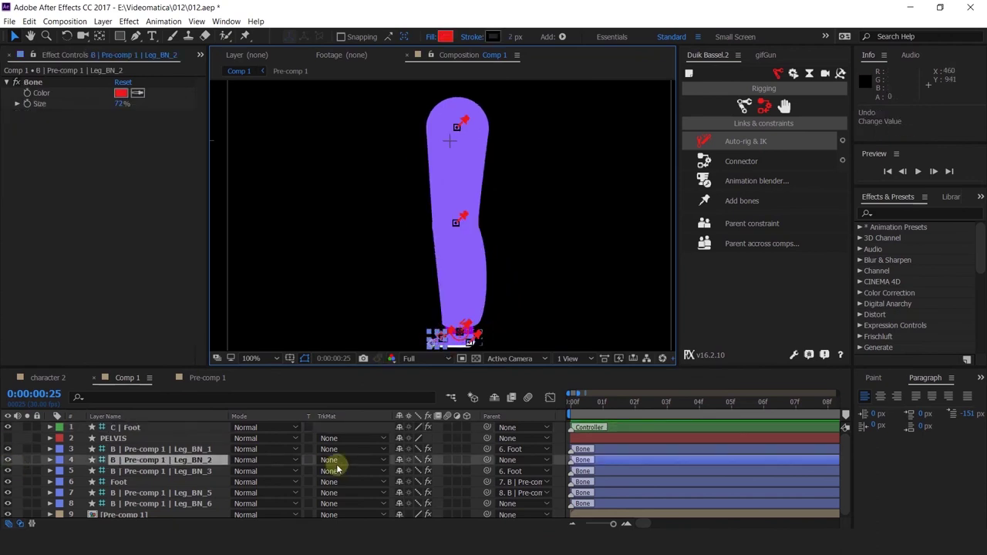
{"action": "left_click_drag", "start_coordinate": [487, 459], "coordinate": [185, 449]}
{"action": "left_click", "coordinate": [185, 449]}
- Test the leg's IK by moving the C | Foot controller up and to either side, undoing the moves
{"action": "left_click_drag", "start_coordinate": [466, 341], "coordinate": [532, 294]}
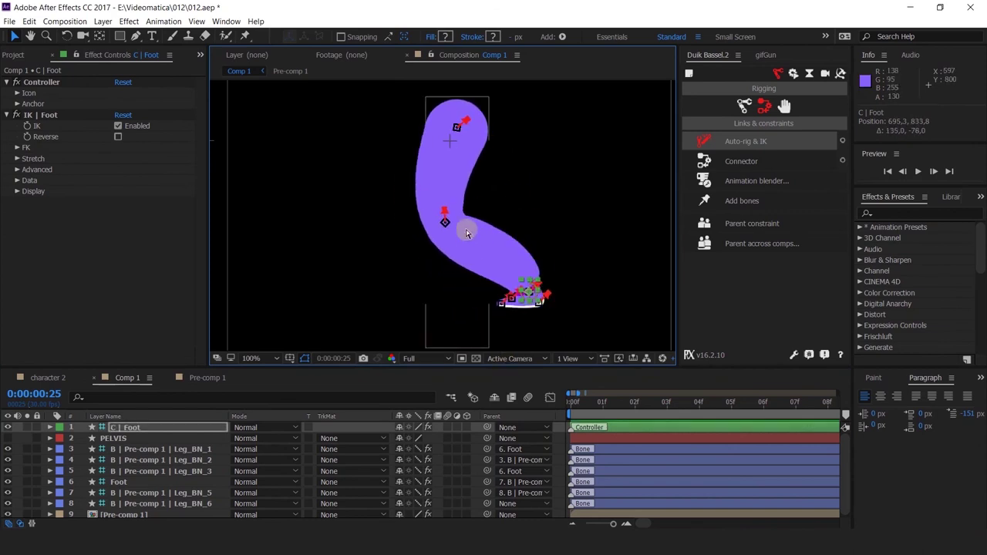
{"action": "key", "text": "ctrl+z"}
{"action": "scroll", "coordinate": [507, 268], "scroll_direction": "down", "scroll_amount": 2}
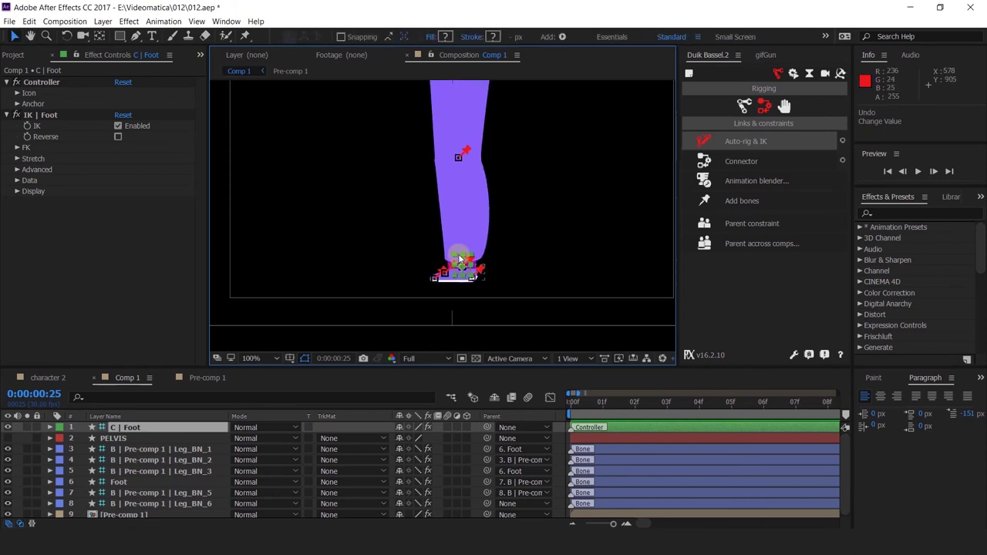
{"action": "scroll", "coordinate": [463, 277], "scroll_direction": "up", "scroll_amount": 1}
{"action": "left_click_drag", "start_coordinate": [448, 270], "coordinate": [366, 213]}
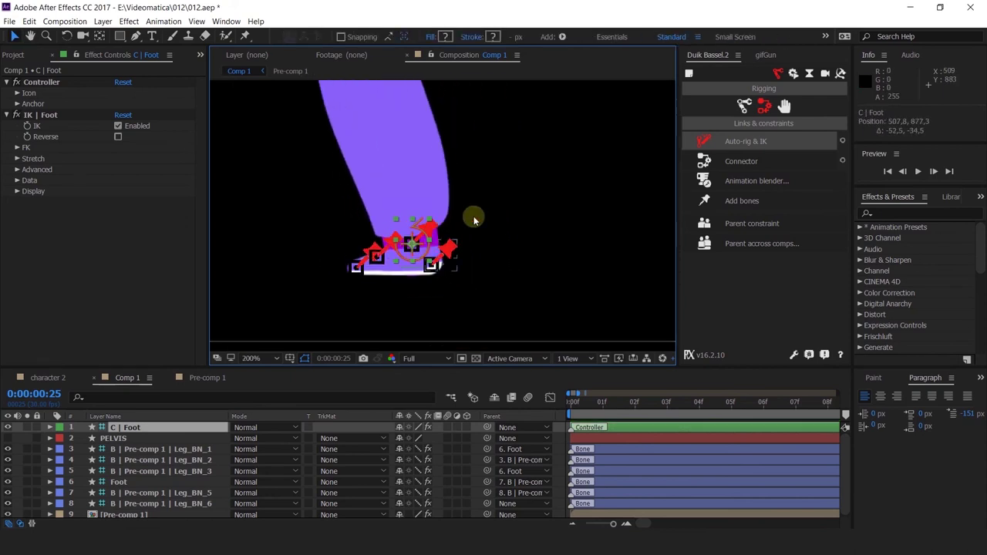
{"action": "scroll", "coordinate": [472, 214], "scroll_direction": "down", "scroll_amount": 1}
{"action": "left_click_drag", "start_coordinate": [492, 188], "coordinate": [477, 249]}
{"action": "key", "text": "ctrl+z"}
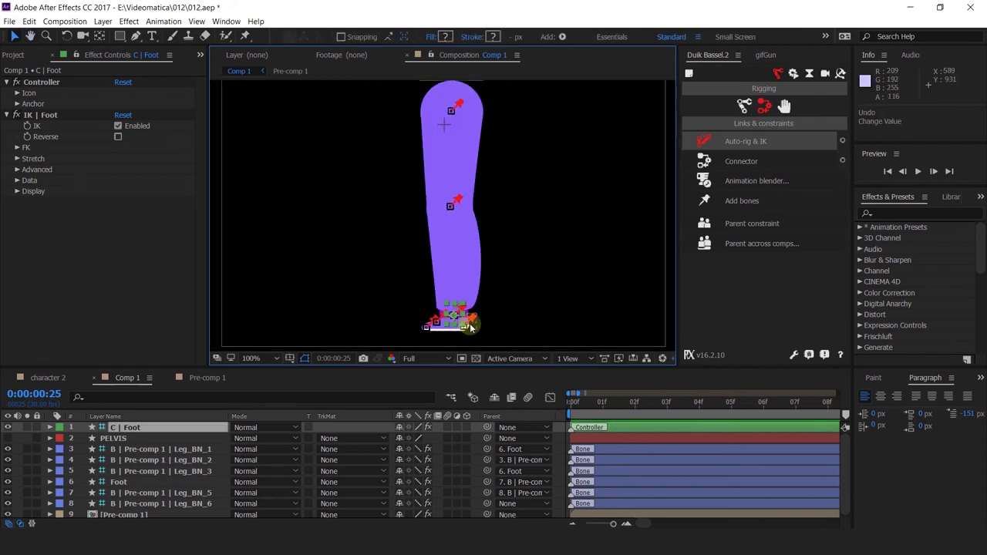
- Raise the C | Foot controller to bend the knee sharply, inspect the deformation at the knee, and undo the move
{"action": "left_click_drag", "start_coordinate": [468, 324], "coordinate": [554, 253]}
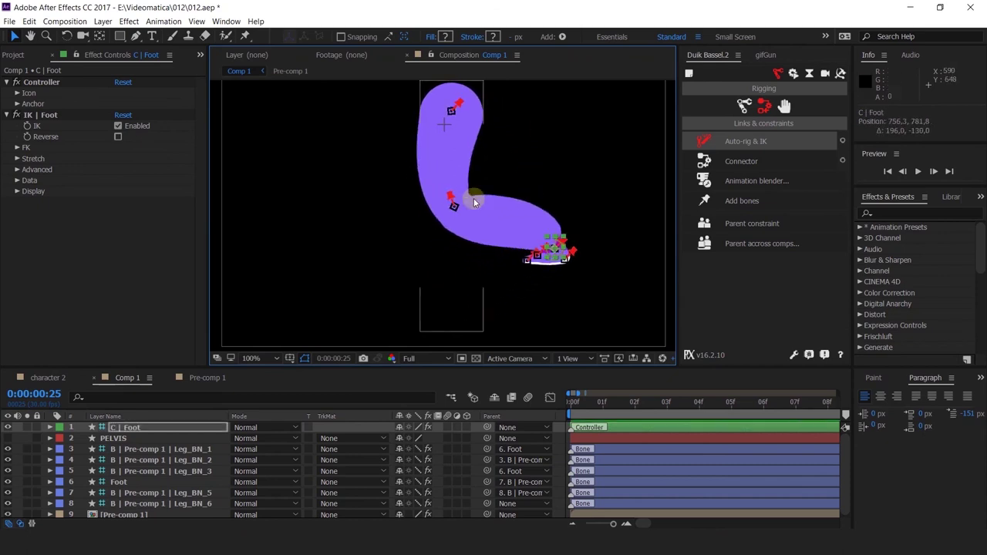
{"action": "left_click", "coordinate": [460, 182]}
{"action": "scroll", "coordinate": [460, 182], "scroll_direction": "up", "scroll_amount": 1}
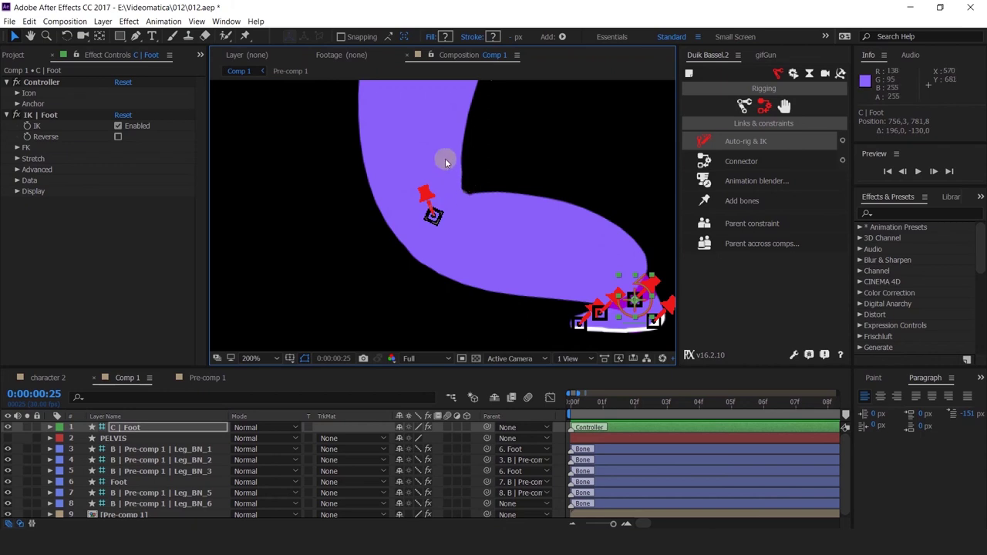
{"action": "key", "text": "ctrl+z"}
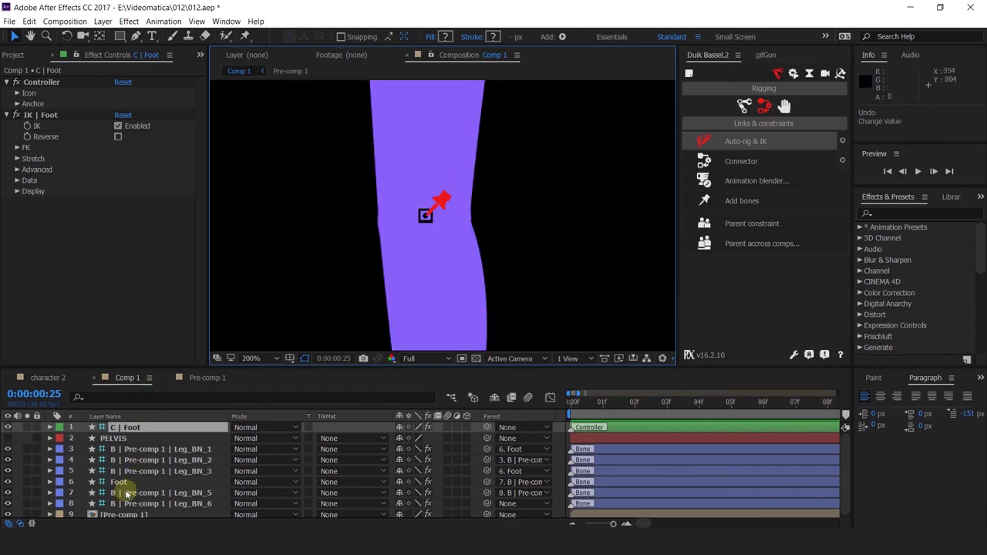
- Try a different triangle count for the Puppet mesh on the Pre-comp 1 leg layer
{"action": "scroll", "coordinate": [121, 512], "scroll_direction": "down", "scroll_amount": 1}
{"action": "left_click", "coordinate": [124, 513]}
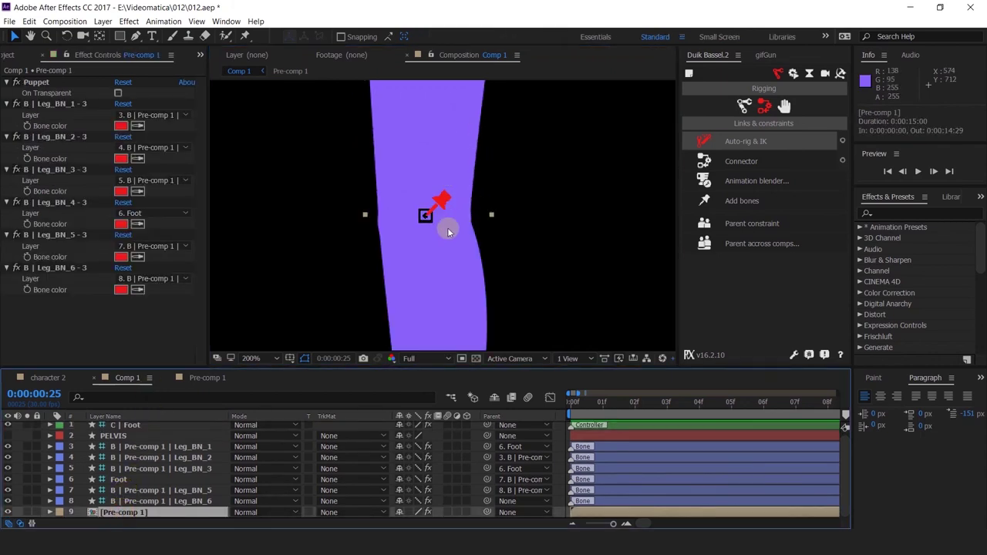
{"action": "key", "text": "comma"}
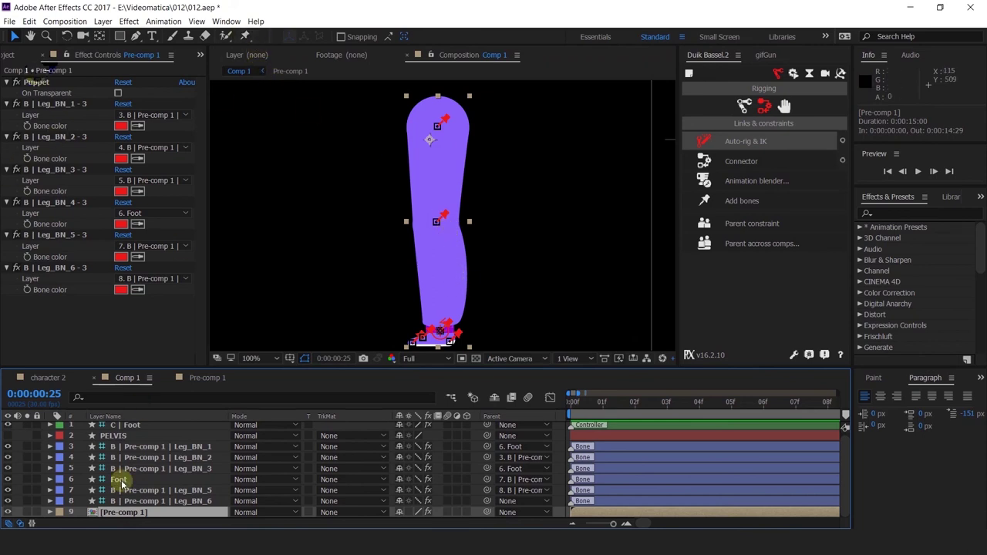
{"action": "left_click", "coordinate": [36, 81]}
{"action": "left_click_drag", "start_coordinate": [245, 40], "coordinate": [297, 37]}
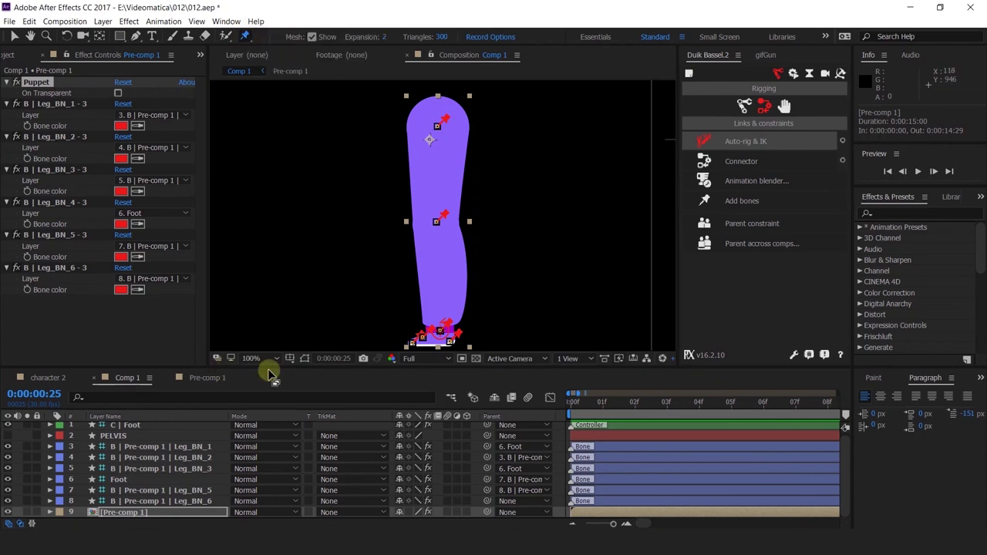
{"action": "left_click", "coordinate": [305, 358]}
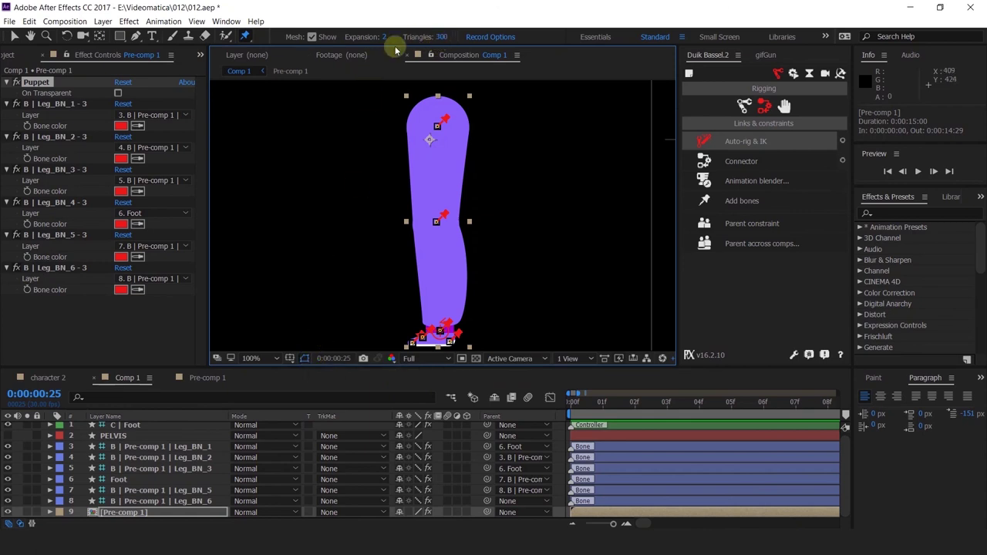
{"action": "left_click_drag", "start_coordinate": [441, 37], "coordinate": [379, 44]}
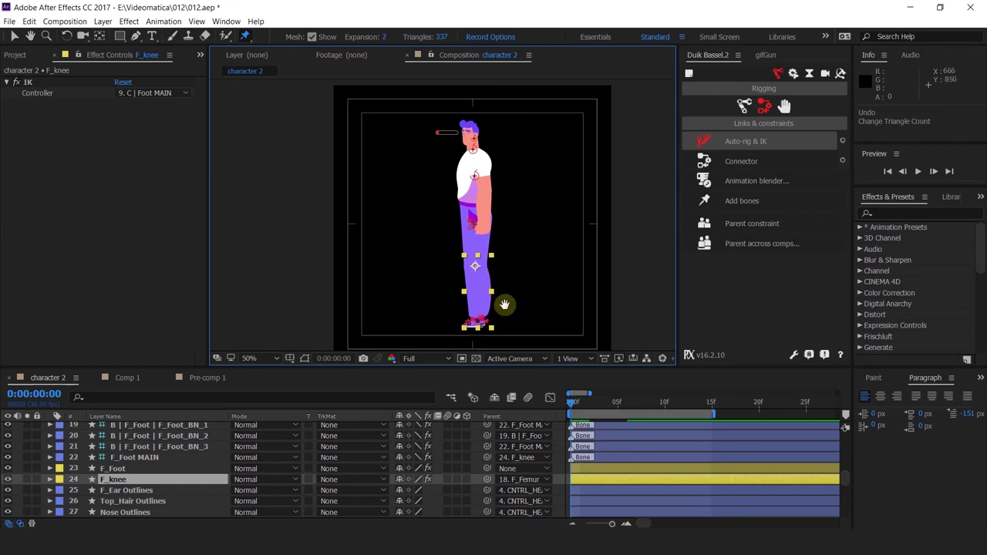
- Examine the ankle and knee joints of the multi-part leg in the character 2 composition, and the character's shoulder
{"action": "scroll", "coordinate": [509, 209], "scroll_direction": "up", "scroll_amount": 5}
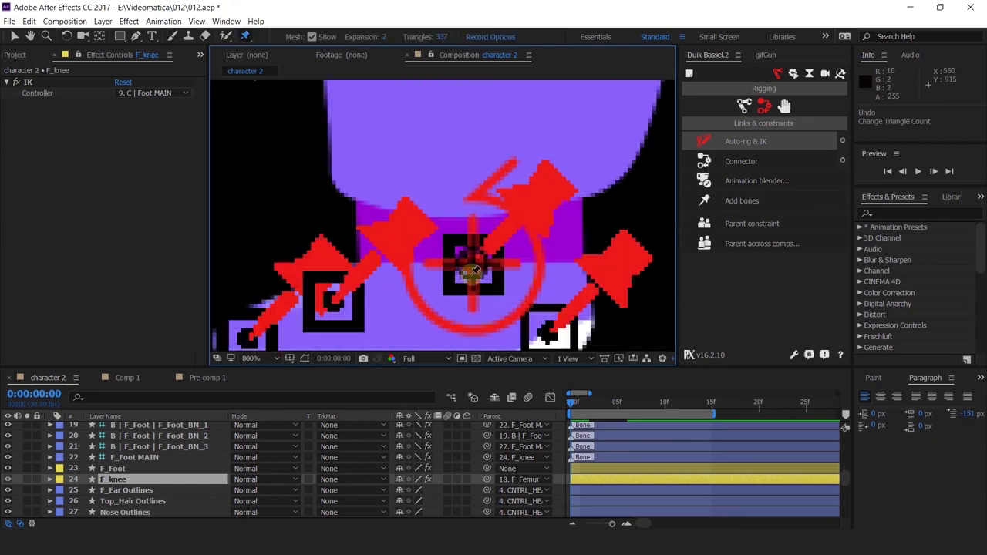
{"action": "left_click_drag", "start_coordinate": [416, 282], "coordinate": [468, 227]}
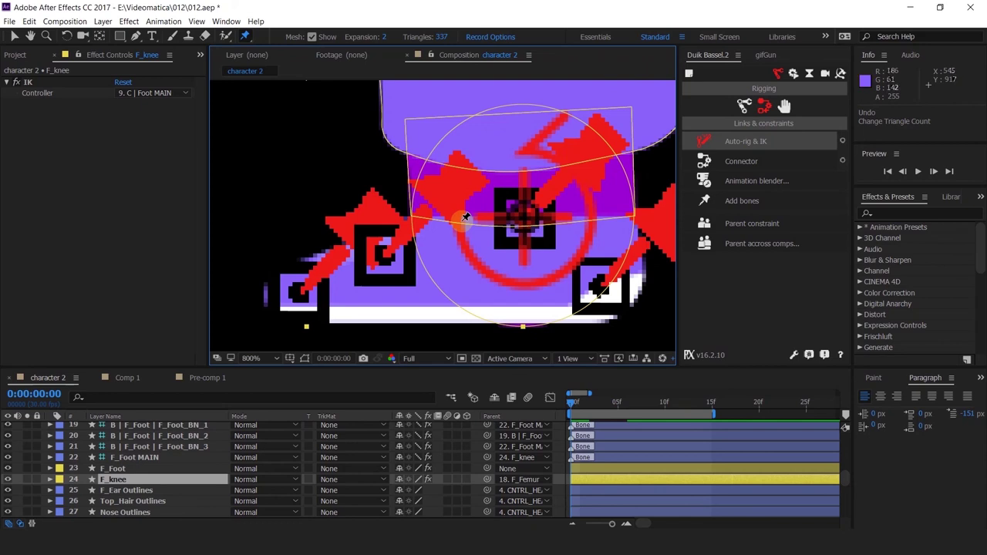
{"action": "scroll", "coordinate": [518, 192], "scroll_direction": "down", "scroll_amount": 6}
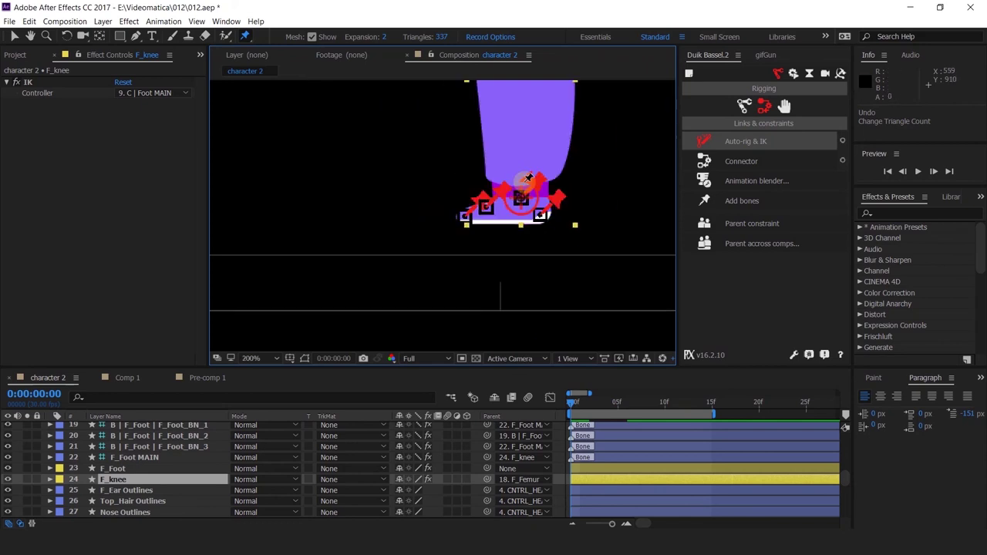
{"action": "scroll", "coordinate": [516, 196], "scroll_direction": "down", "scroll_amount": 2}
{"action": "scroll", "coordinate": [514, 166], "scroll_direction": "up", "scroll_amount": 2}
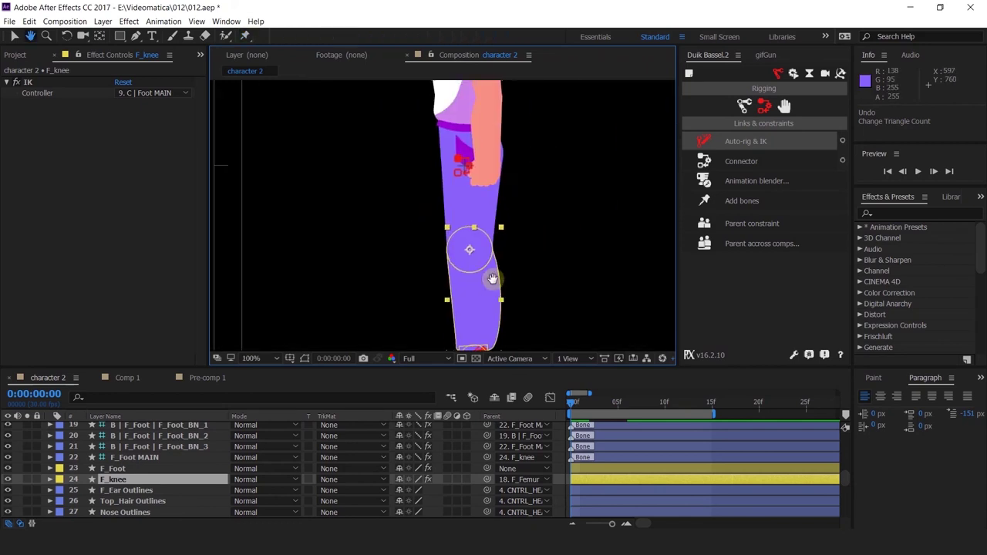
{"action": "scroll", "coordinate": [516, 206], "scroll_direction": "down", "scroll_amount": 2}
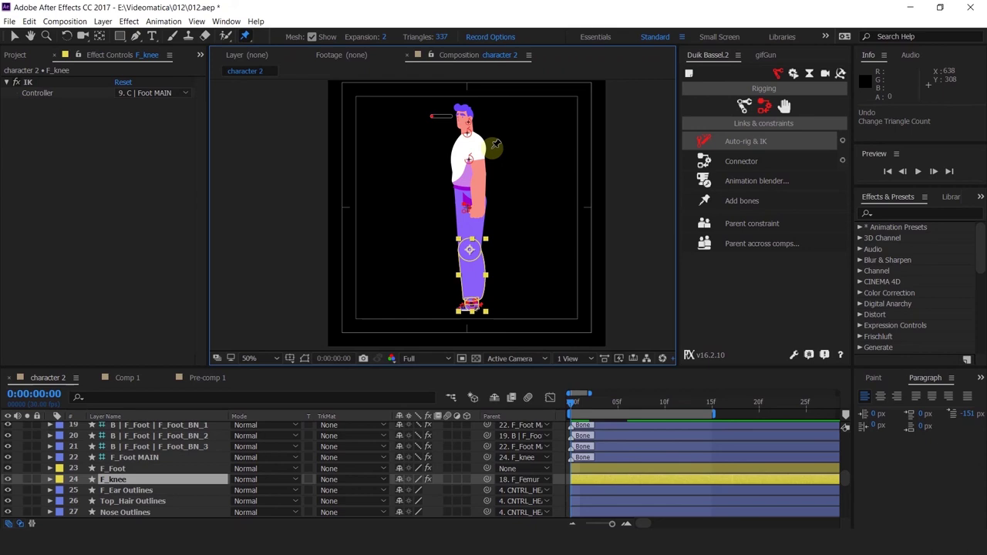
{"action": "scroll", "coordinate": [494, 147], "scroll_direction": "up", "scroll_amount": 2}
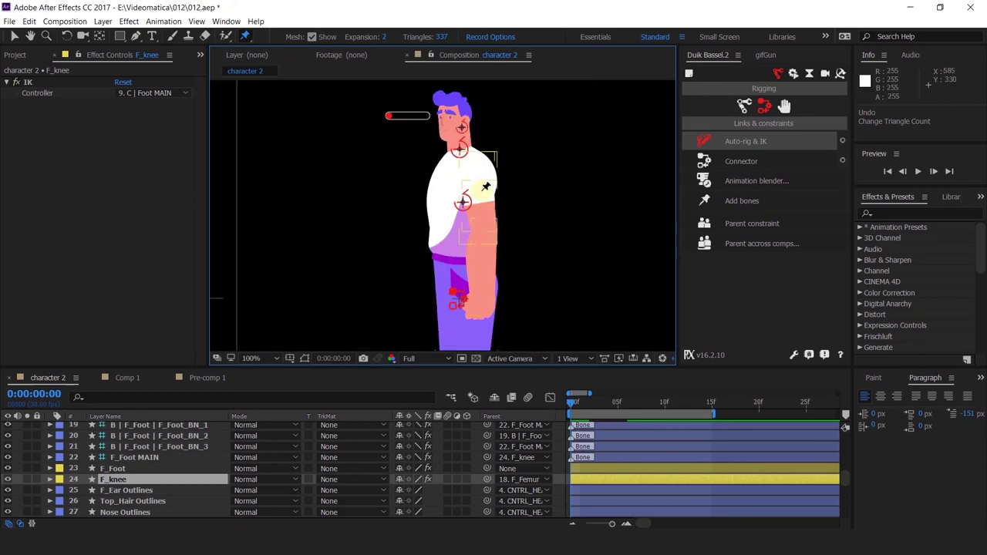